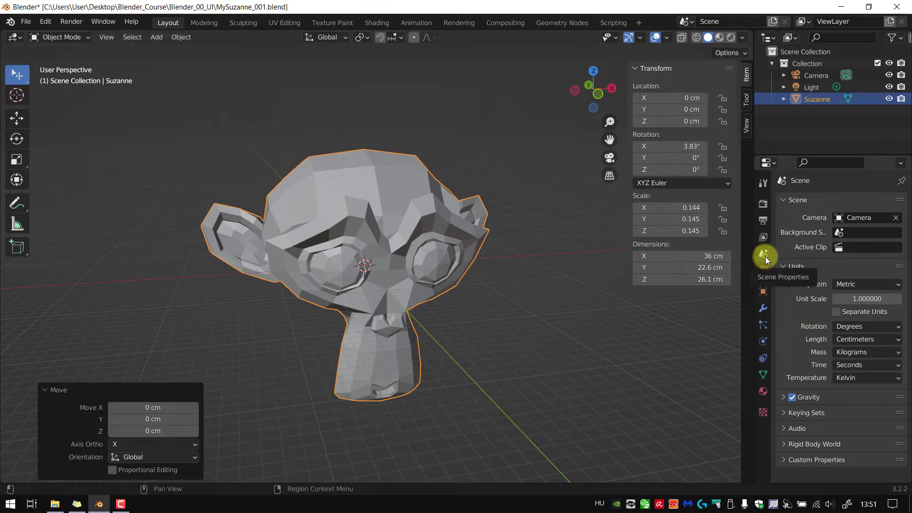
# Turn on the wireframe overlay in the 3D viewport and deselect Suzanne.
pyautogui.click(667, 40)
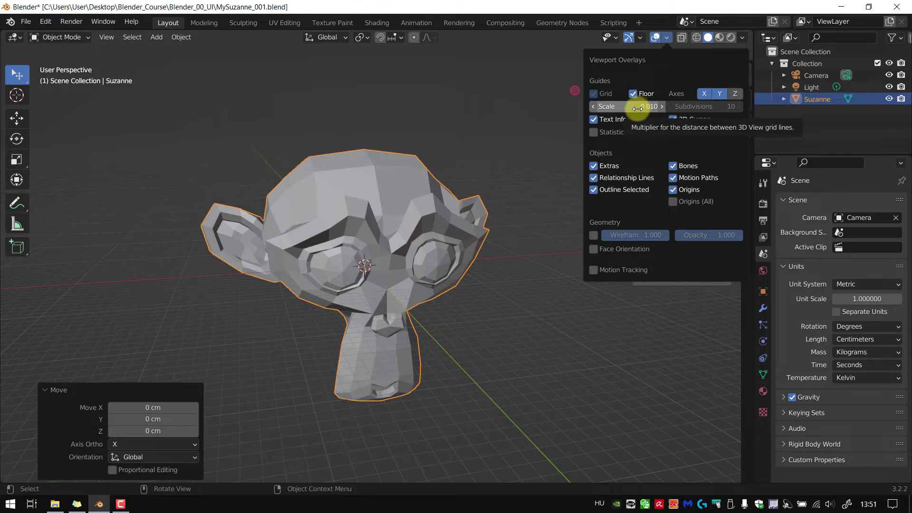
pyautogui.click(594, 235)
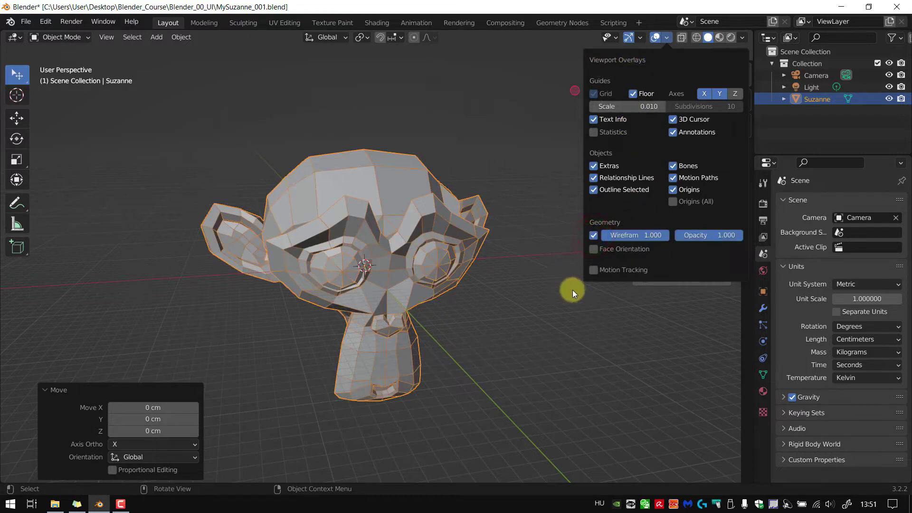
pyautogui.click(524, 207)
pyautogui.click(389, 190)
pyautogui.doubleClick(513, 179)
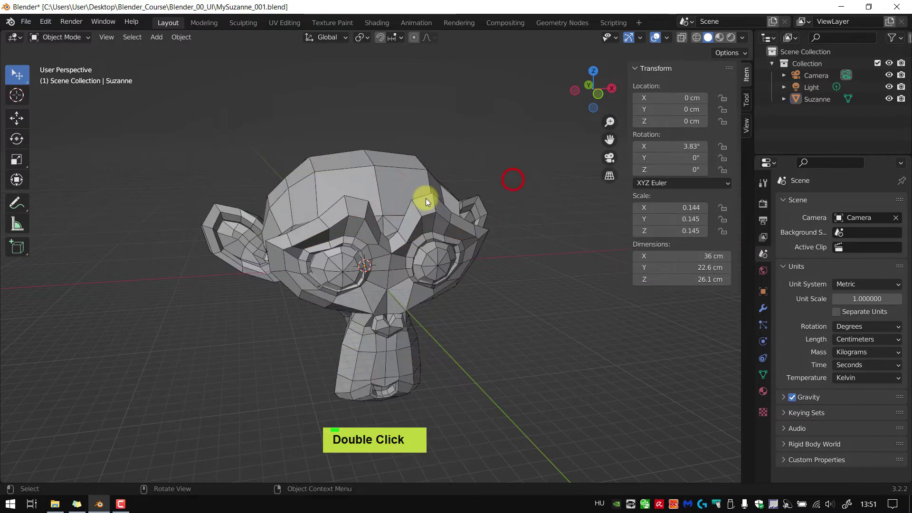
# Compare Suzanne's wireframe display when selected, deselected and in Edit Mode, ending back in Object Mode with nothing selected.
pyautogui.click(425, 198)
pyautogui.doubleClick(536, 214)
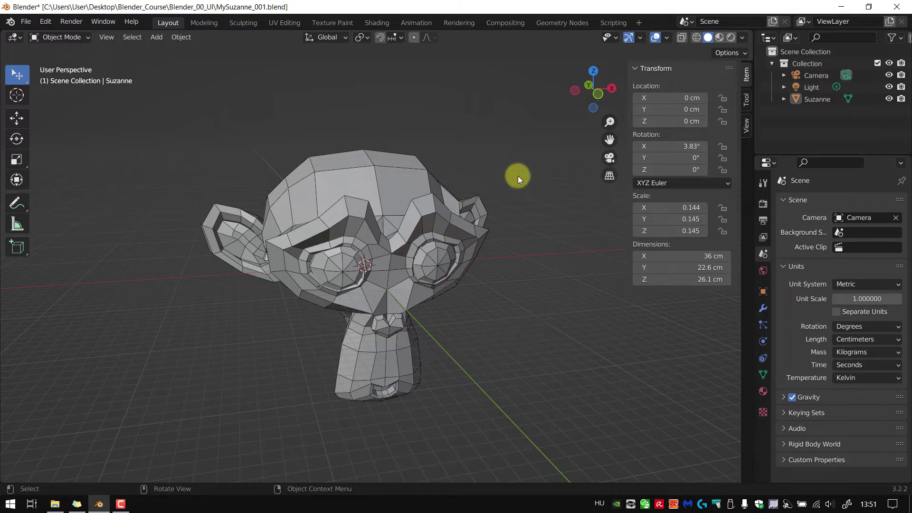
pyautogui.press('Tab')
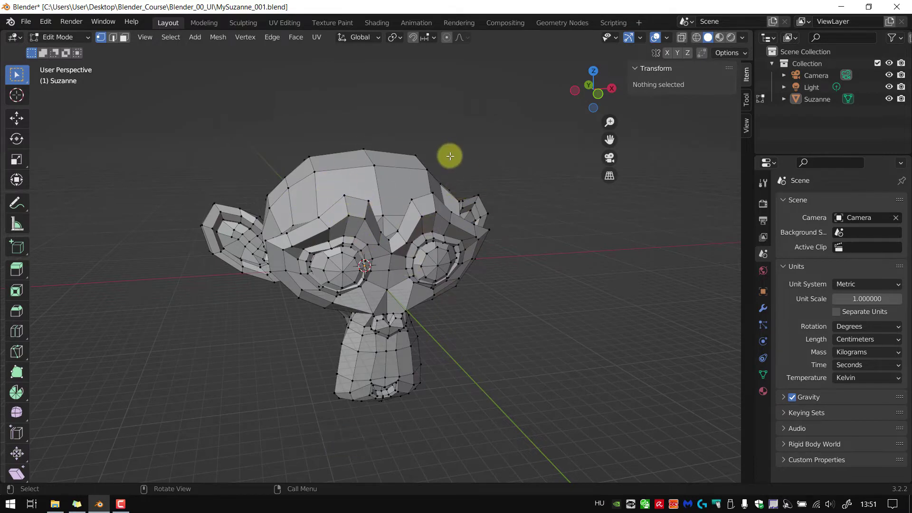
pyautogui.press('Tab')
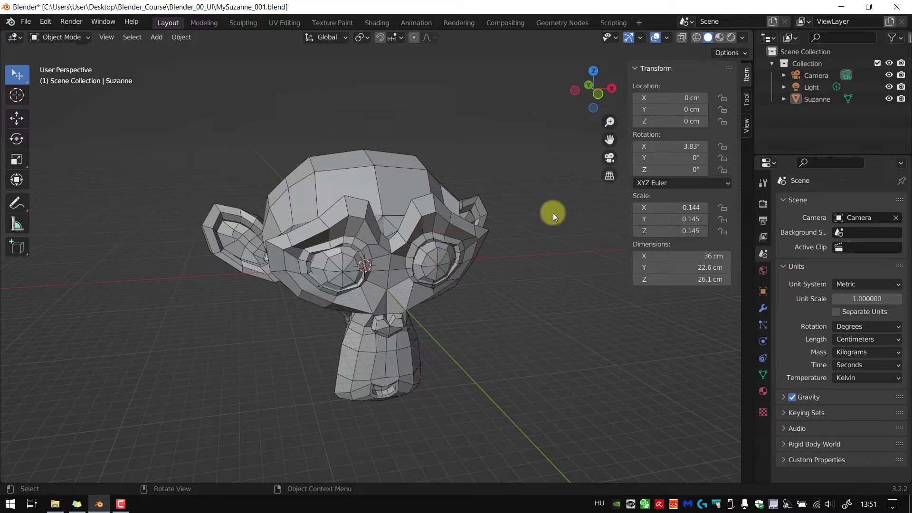
# Assign Alt+E as the shortcut for the wireframe overlay setting.
pyautogui.click(668, 37)
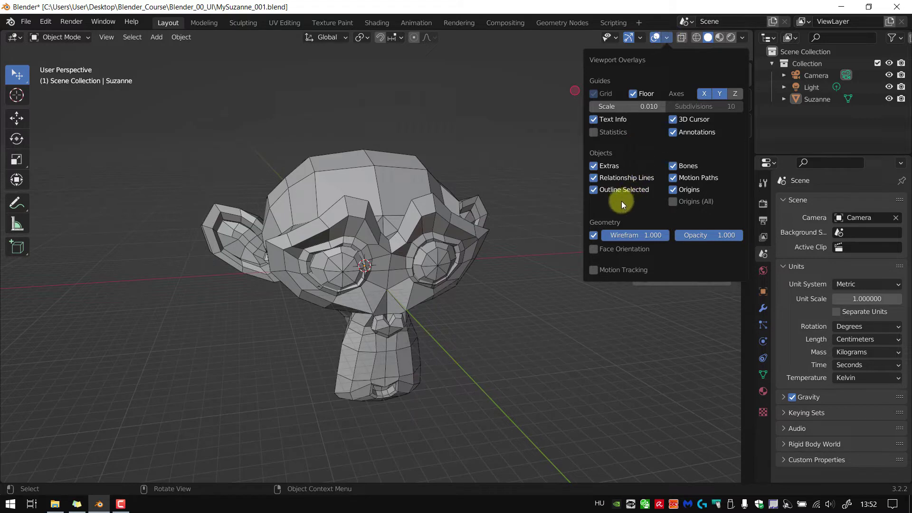
pyautogui.rightClick(594, 237)
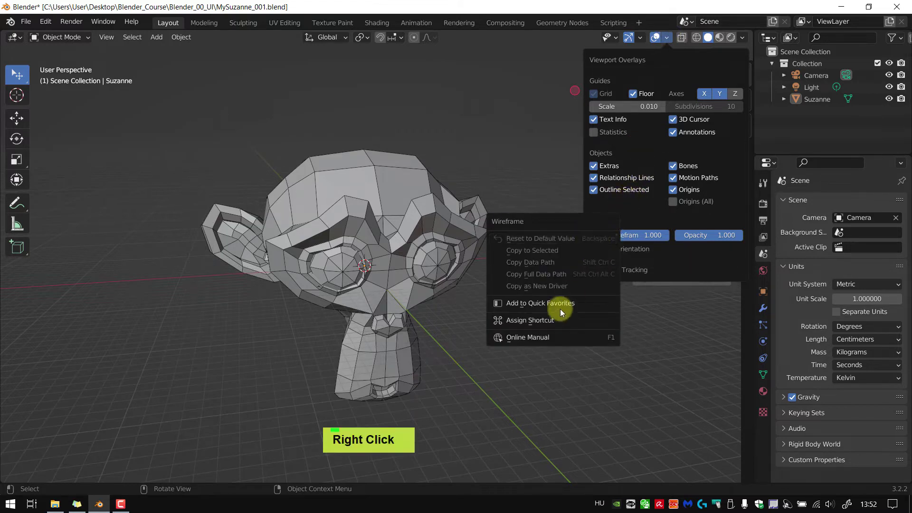
pyautogui.click(546, 319)
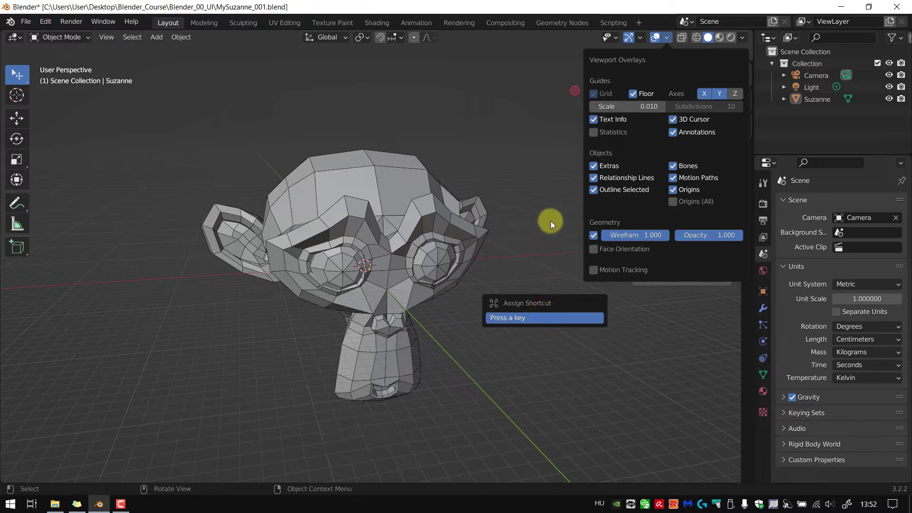
pyautogui.hotkey('alt', 'e')
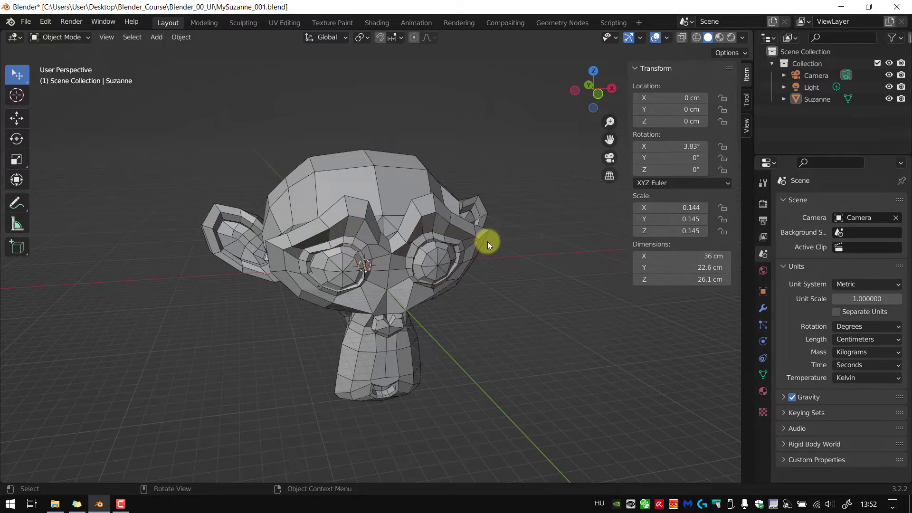
# Test the wireframe overlay toggle on Suzanne several times, leaving the overlay switched off.
pyautogui.hotkey('alt', 'e')
pyautogui.hotkey('alt', 'e')
pyautogui.hotkey('alt', 'e')
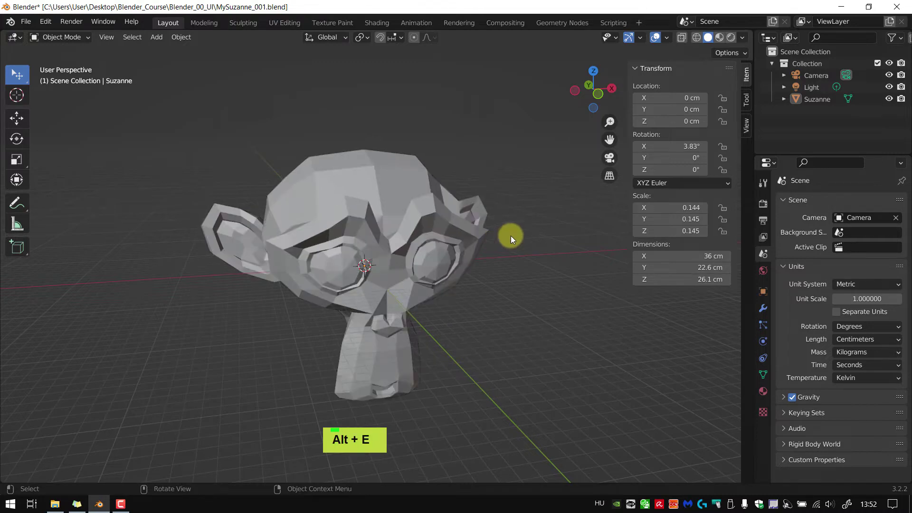
# Try to frame Suzanne in the viewport and leave the object selected.
pyautogui.hotkey('shift', 'f')
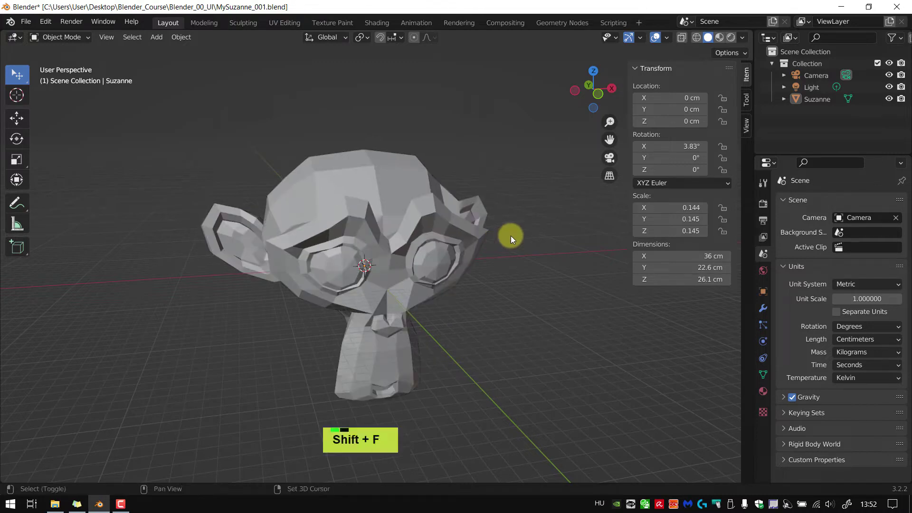
pyautogui.click(401, 203)
pyautogui.scroll(-3, 535, 219)
pyautogui.hotkey('shift', 'f')
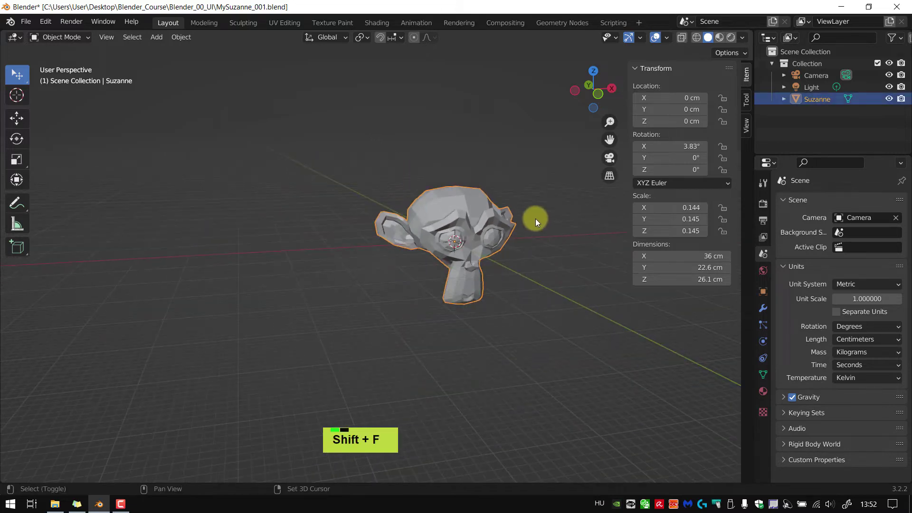
pyautogui.keyDown('shift'); pyautogui.click(526, 229); pyautogui.keyUp('shift')
pyautogui.scroll(5, 500, 230)
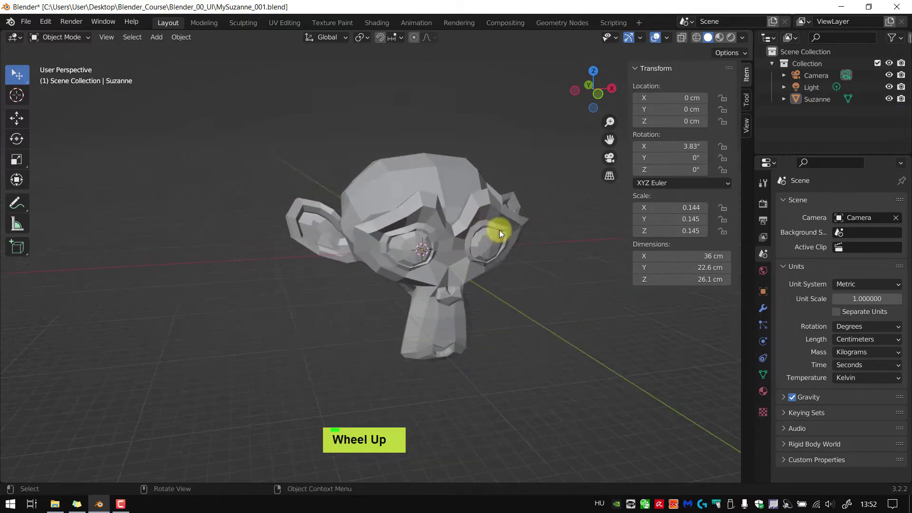
pyautogui.click(454, 165)
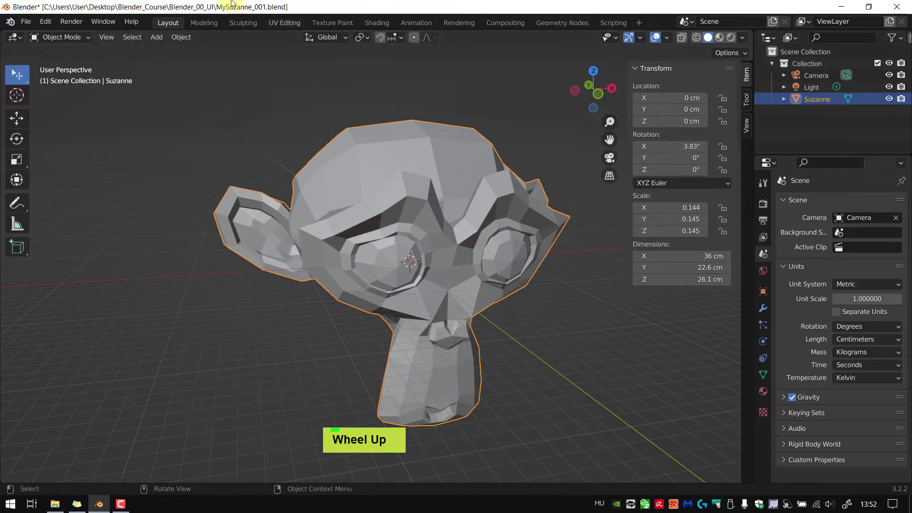
# Change the shortcut of the Frame Selected command to Shift+F.
pyautogui.click(107, 37)
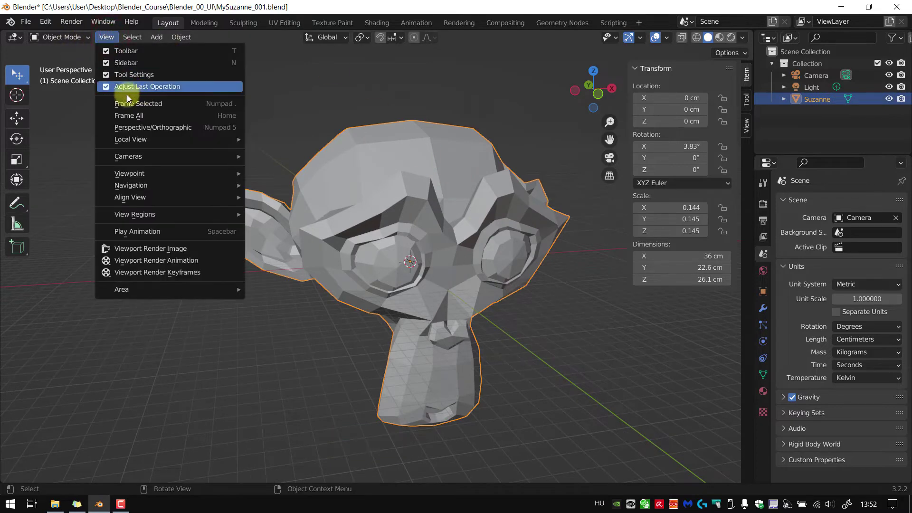
pyautogui.click(103, 21)
pyautogui.click(103, 21)
pyautogui.click(104, 40)
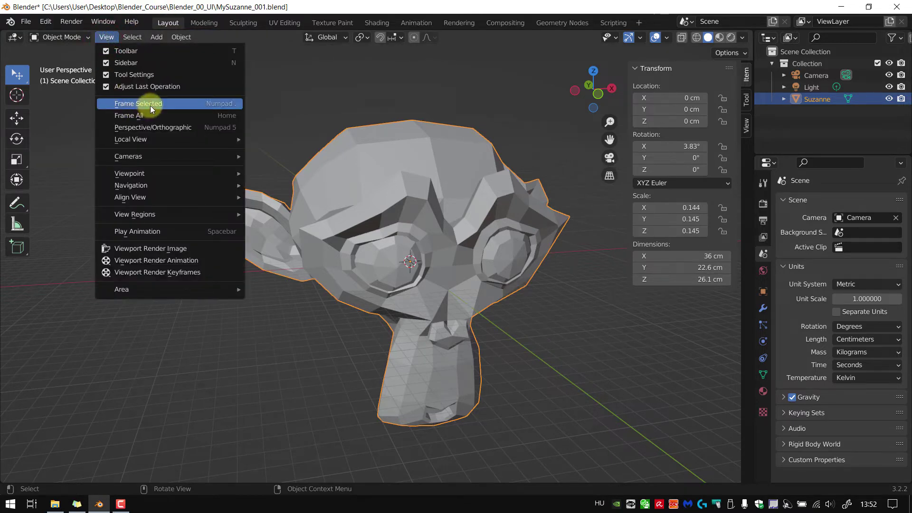
pyautogui.rightClick(203, 107)
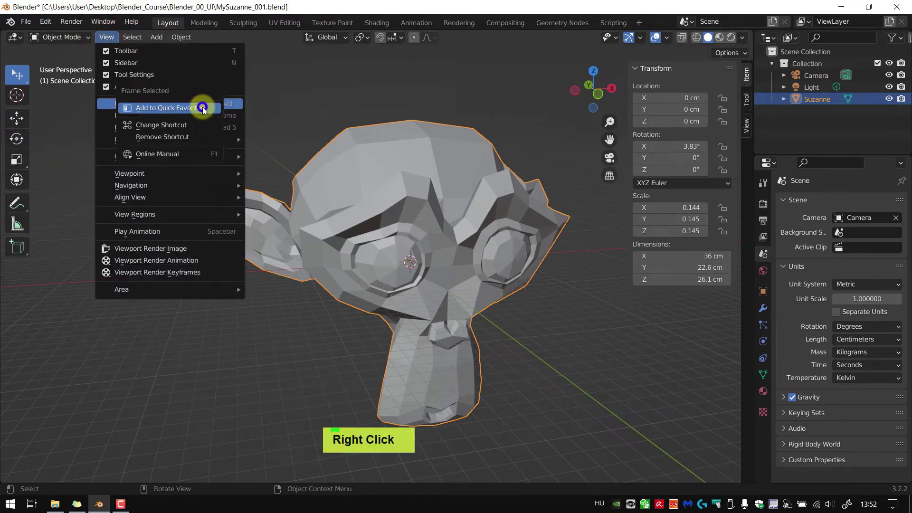
pyautogui.click(175, 125)
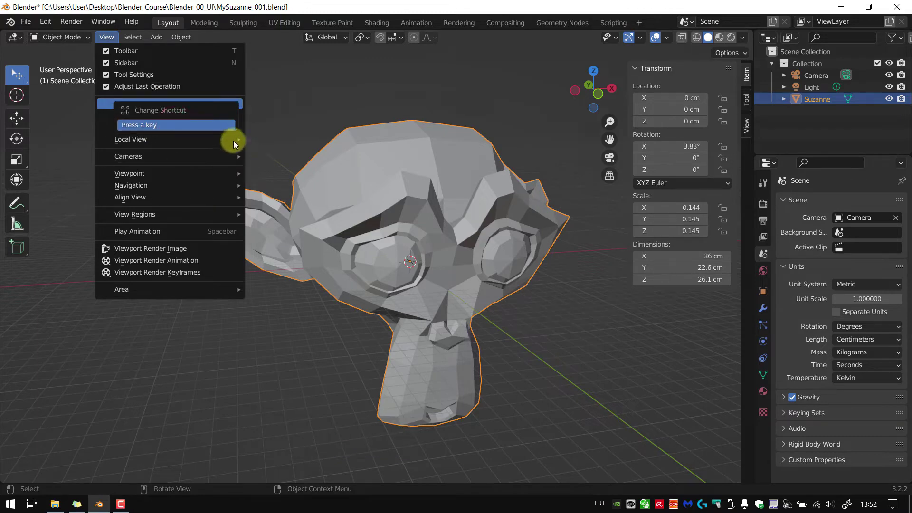
pyautogui.hotkey('shift', 'f')
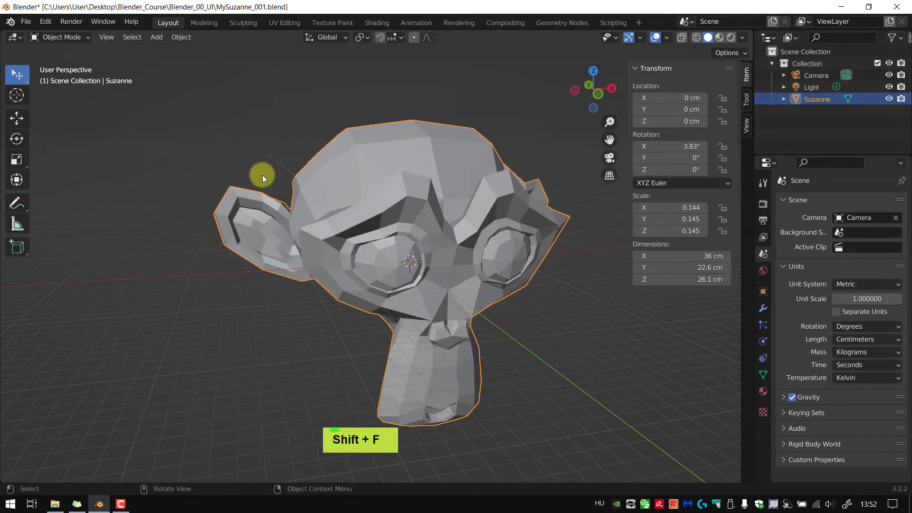
# Assign Shift+P as the shortcut for opening the Preferences.
pyautogui.click(45, 22)
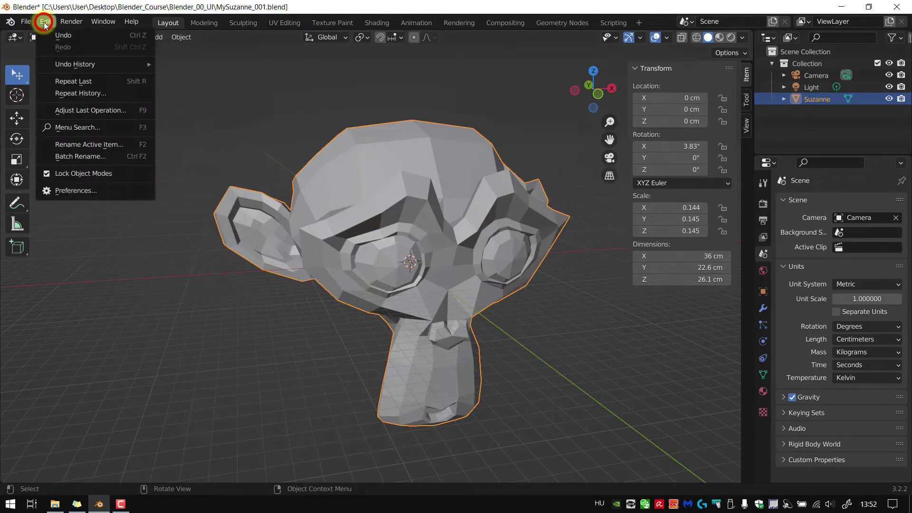
pyautogui.rightClick(97, 191)
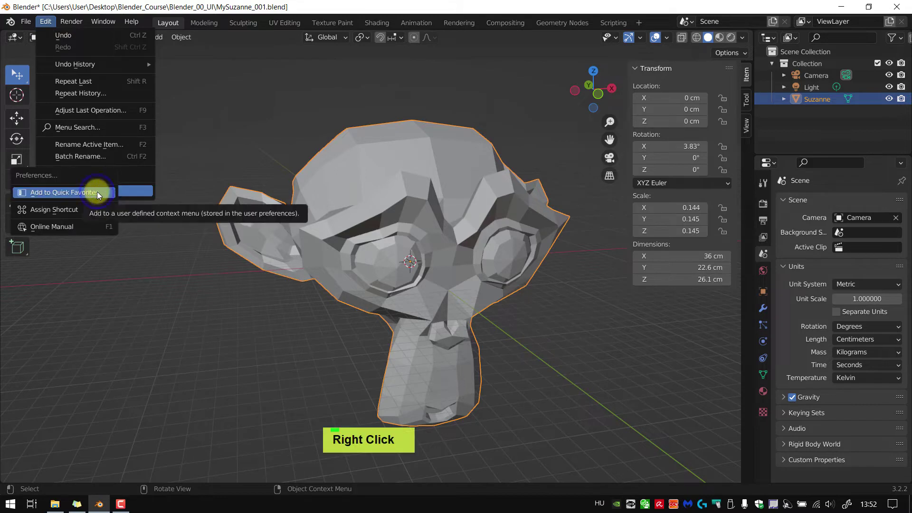
pyautogui.click(61, 209)
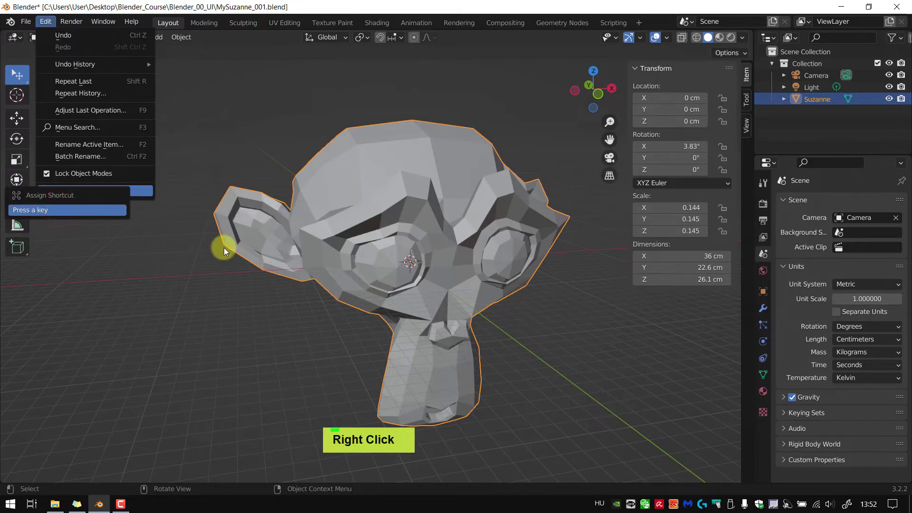
pyautogui.hotkey('shift', 'p')
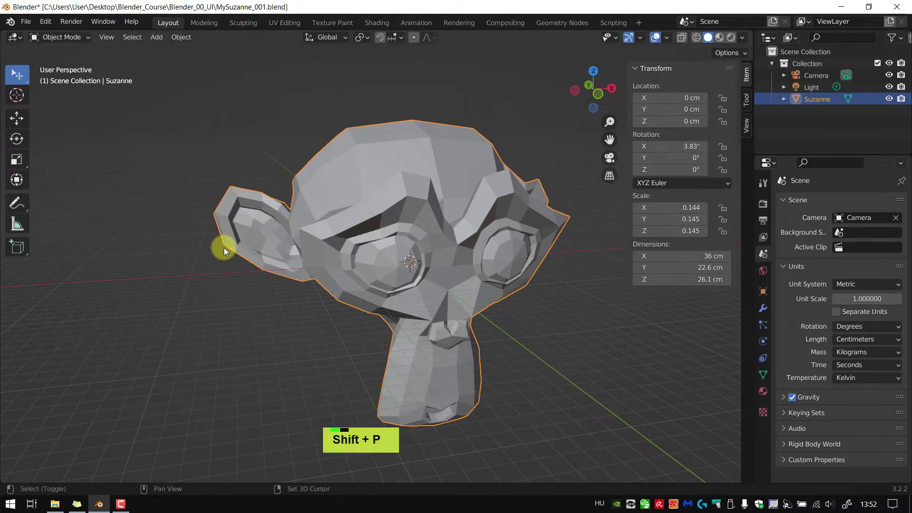
# Open the Preferences, save them and close the window, reopening and closing it once more as a test.
pyautogui.hotkey('shift', 'p')
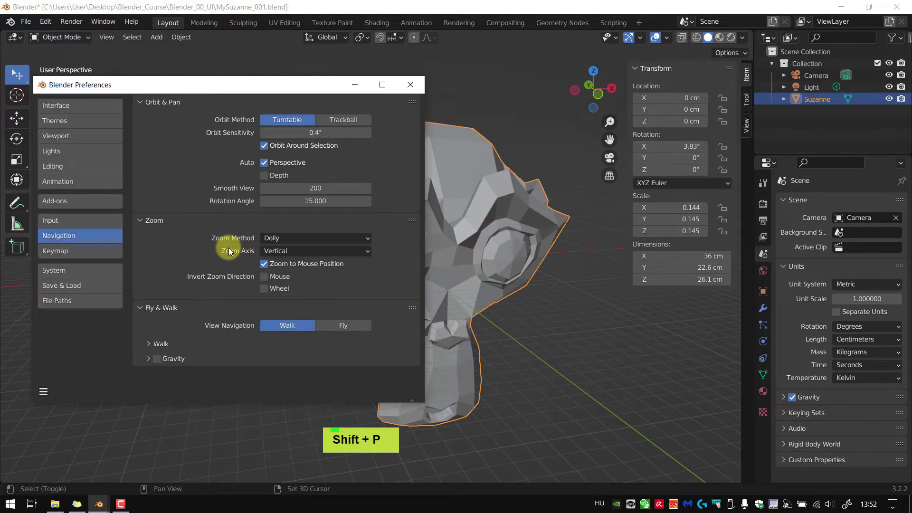
pyautogui.moveTo(153, 85); pyautogui.dragTo(210, 87)
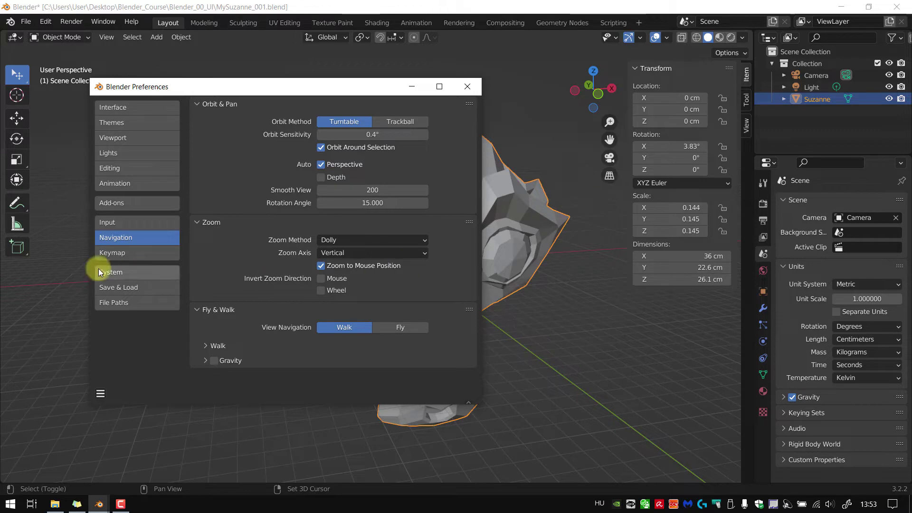
pyautogui.click(103, 399)
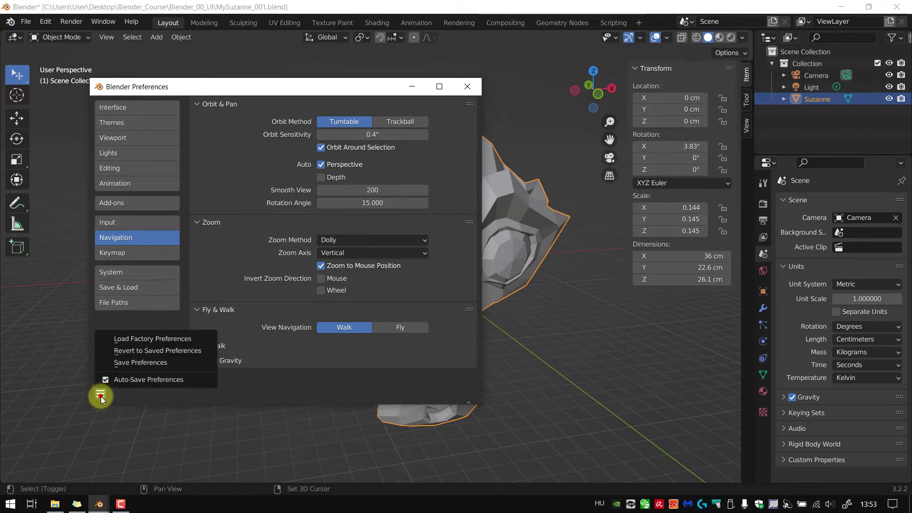
pyautogui.click(130, 363)
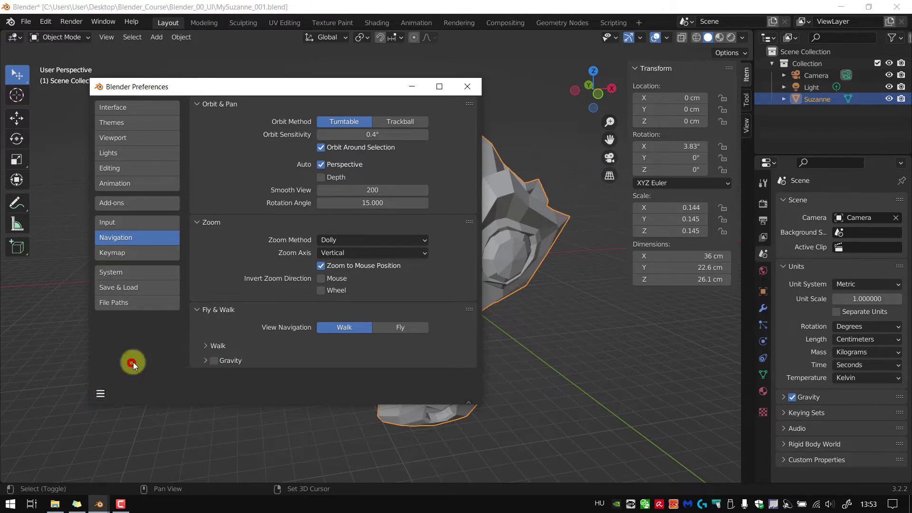
pyautogui.click(464, 88)
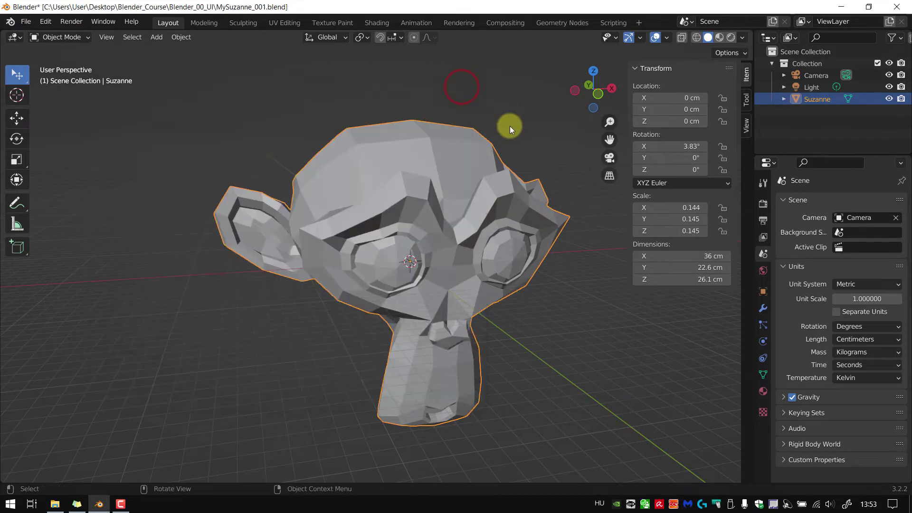
pyautogui.hotkey('shift', 'p')
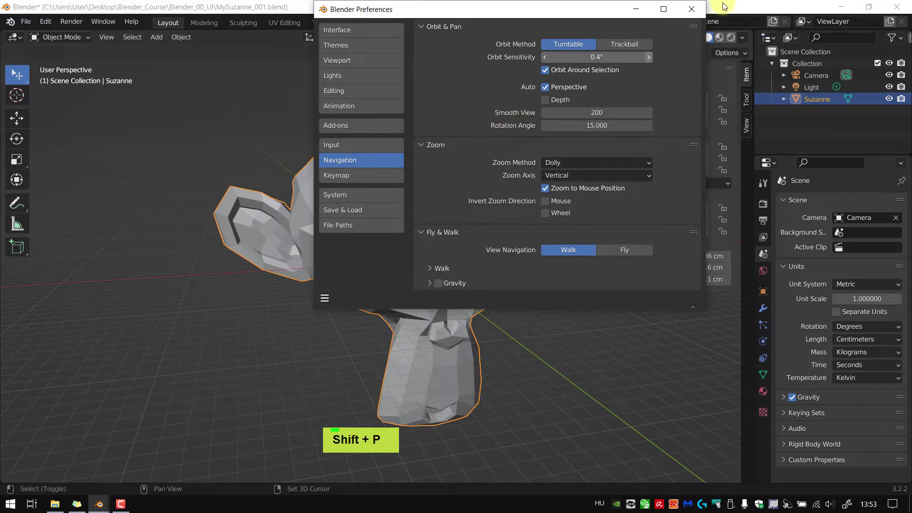
pyautogui.click(691, 9)
# Frame the selected Suzanne in the viewport from a changed viewing angle.
pyautogui.scroll(-3, 460, 183)
pyautogui.moveTo(460, 183); pyautogui.dragTo(401, 193, button='middle')
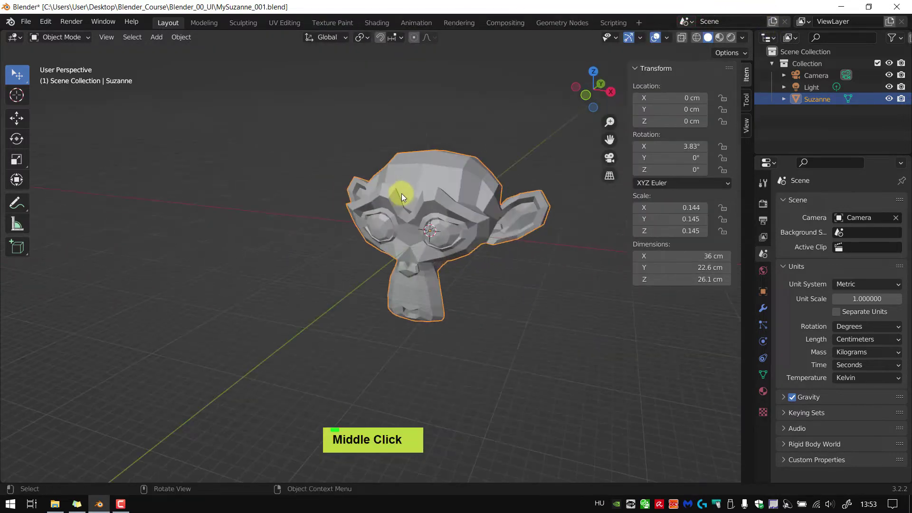
pyautogui.hotkey('shift', 'f')
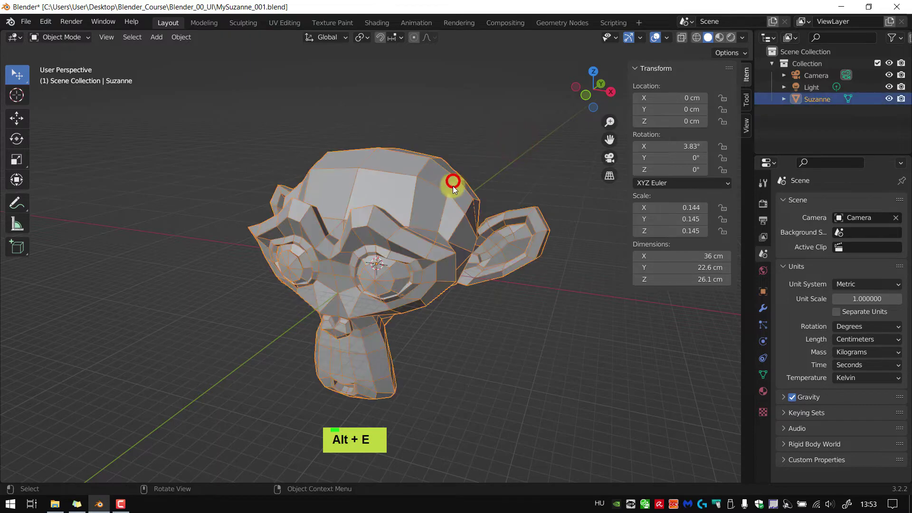
# Toggle the wireframe overlay on Suzanne, leave it switched on and deselect the object.
pyautogui.moveTo(454, 184); pyautogui.dragTo(497, 204, button='middle')
pyautogui.hotkey('alt', 'e')
pyautogui.hotkey('alt', 'e')
pyautogui.click(560, 184)
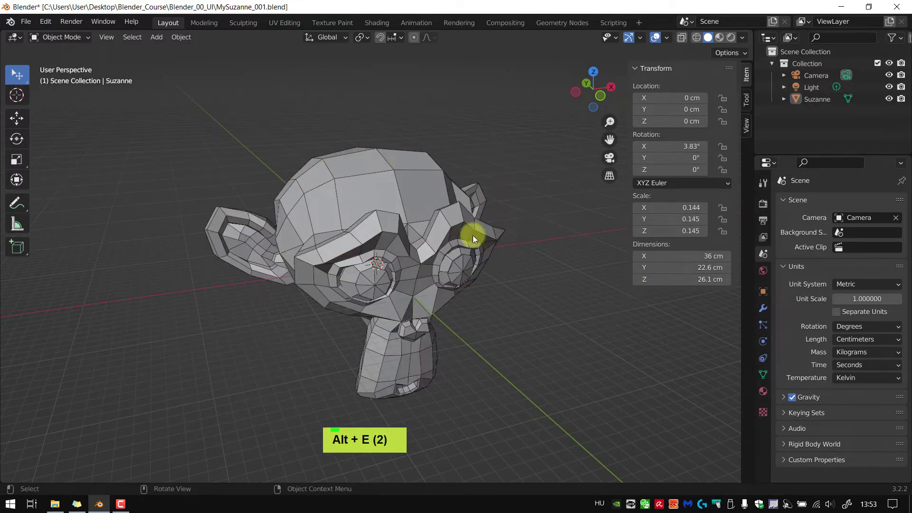
pyautogui.scroll(1, 437, 246)
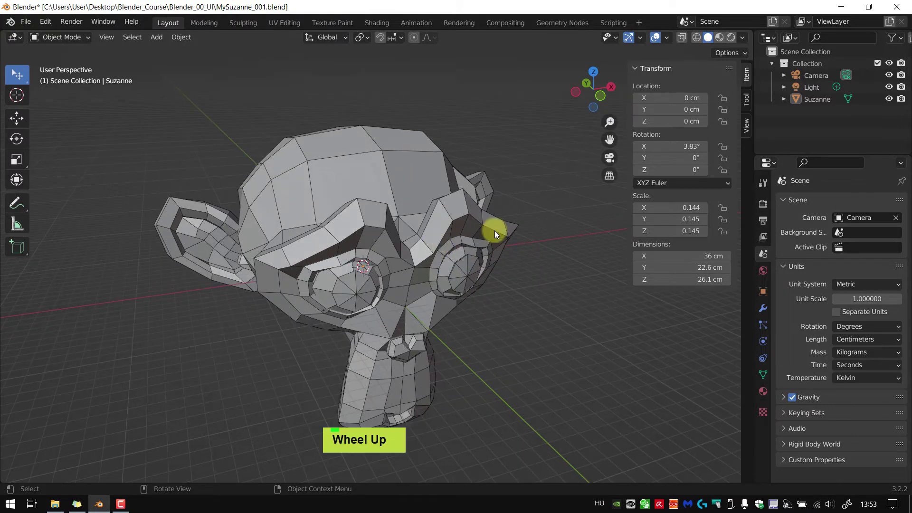
pyautogui.keyDown('shift'); pyautogui.moveTo(500, 229); pyautogui.dragTo(498, 178, button='middle'); pyautogui.keyUp('shift')
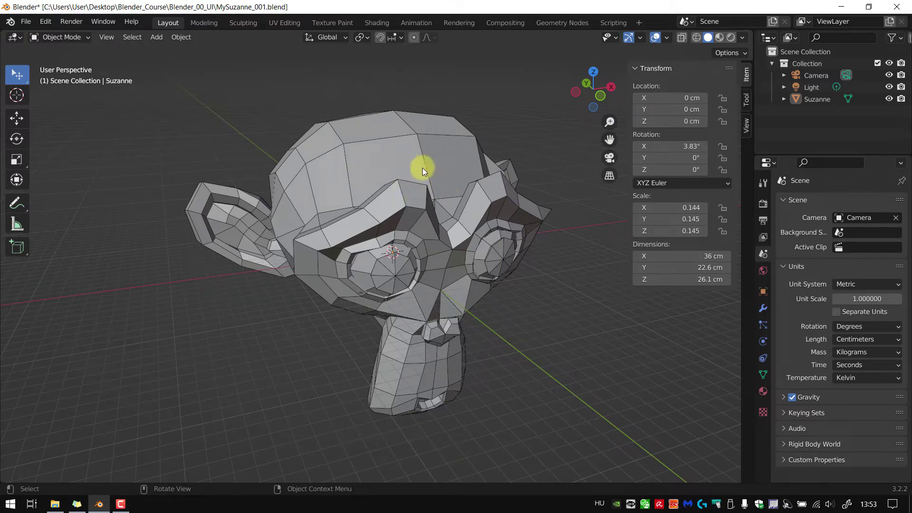
# Enter Edit Mode on Suzanne and select the four corner vertices of one face on top of the head.
pyautogui.press('Tab')
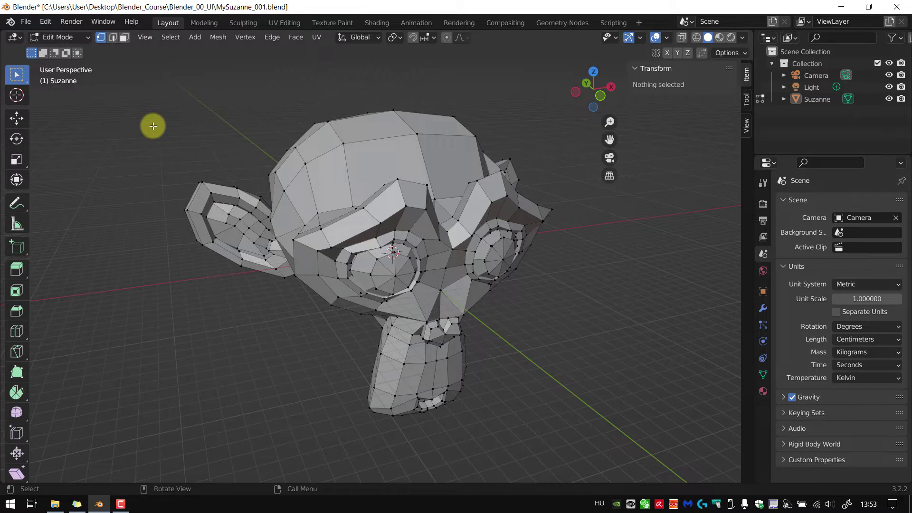
pyautogui.moveTo(381, 163); pyautogui.dragTo(387, 180, button='middle')
pyautogui.scroll(1, 393, 177)
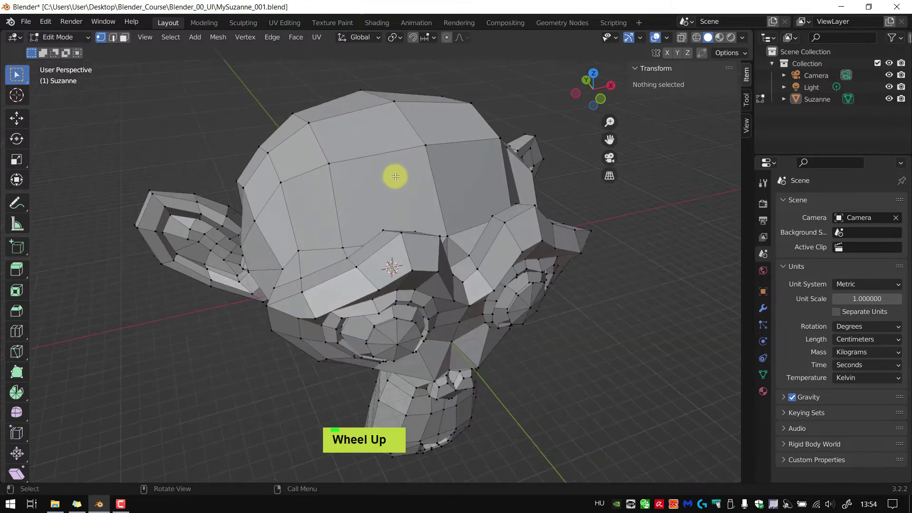
pyautogui.moveTo(382, 140); pyautogui.dragTo(381, 158, button='middle')
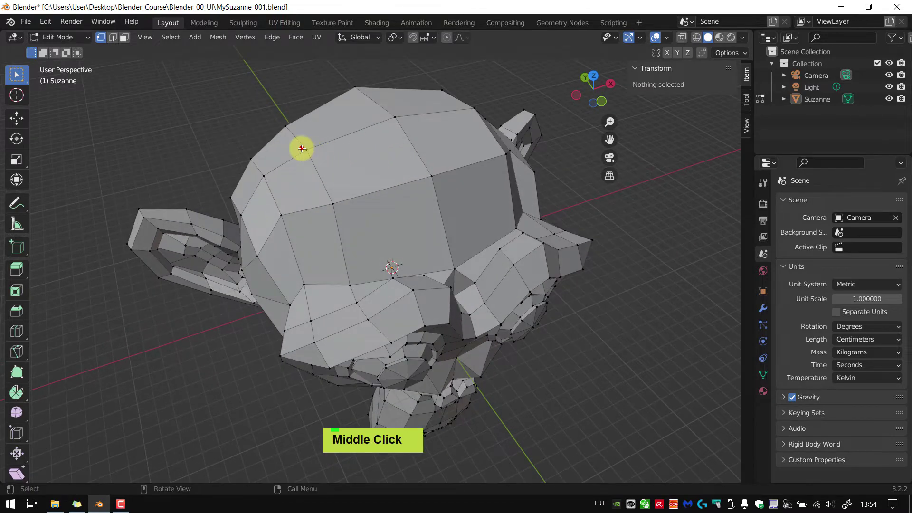
pyautogui.click(304, 149)
pyautogui.keyDown('shift'); pyautogui.click(332, 203); pyautogui.keyUp('shift')
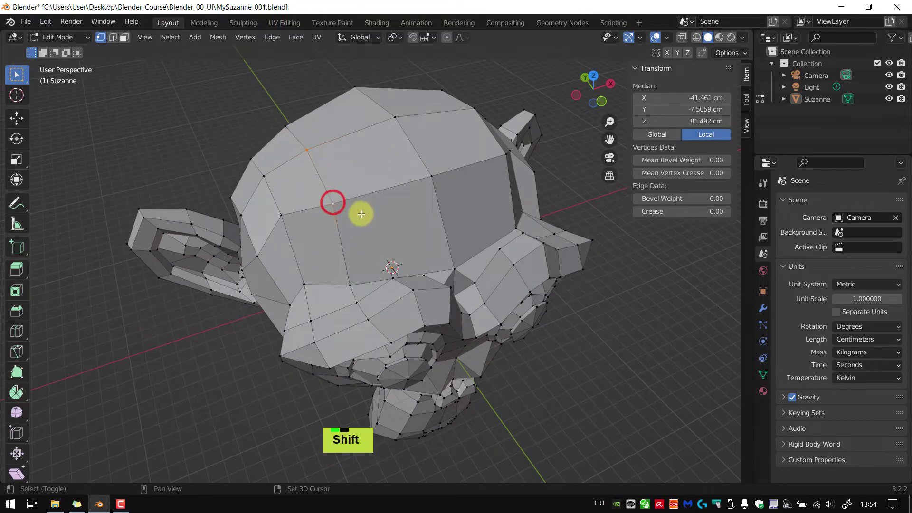
pyautogui.keyDown('shift'); pyautogui.click(431, 175); pyautogui.keyUp('shift')
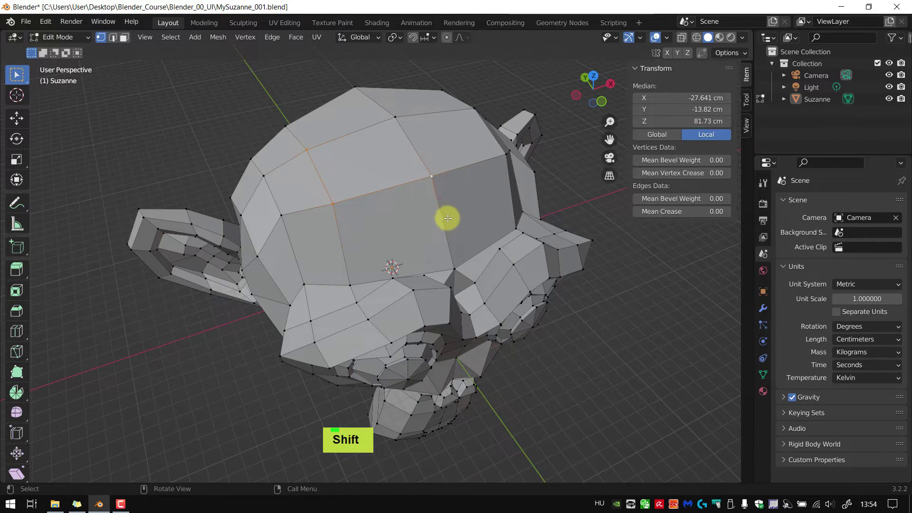
pyautogui.keyDown('shift'); pyautogui.click(394, 115); pyautogui.keyUp('shift')
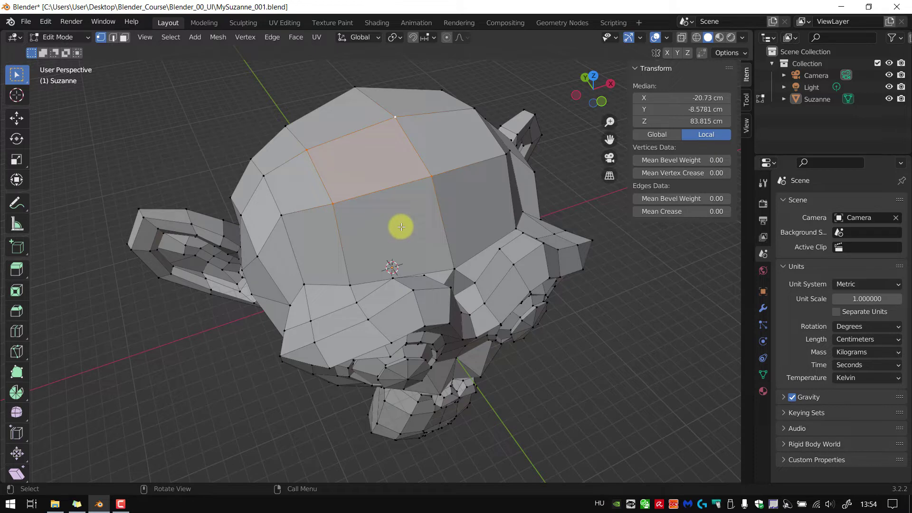
# Switch to edge selection and select three edges around the forehead face: its upper edge and both side edges.
pyautogui.press('1')
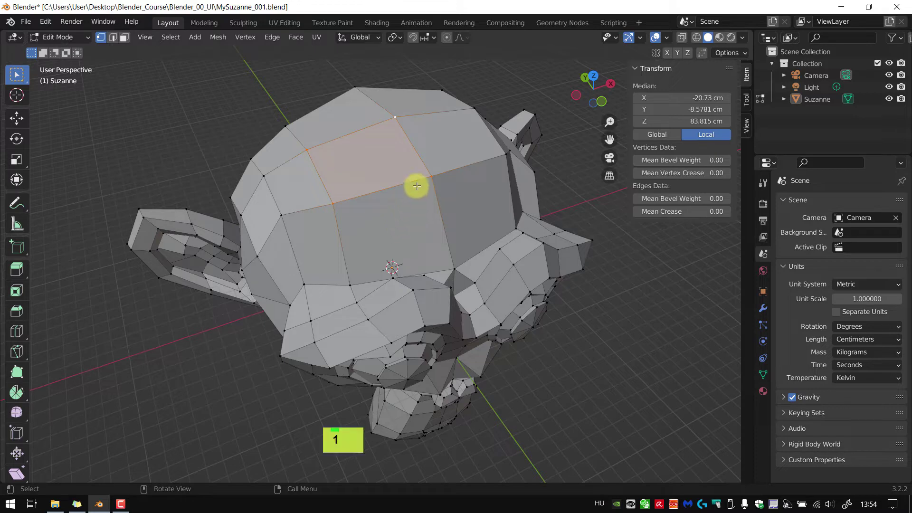
pyautogui.press('2')
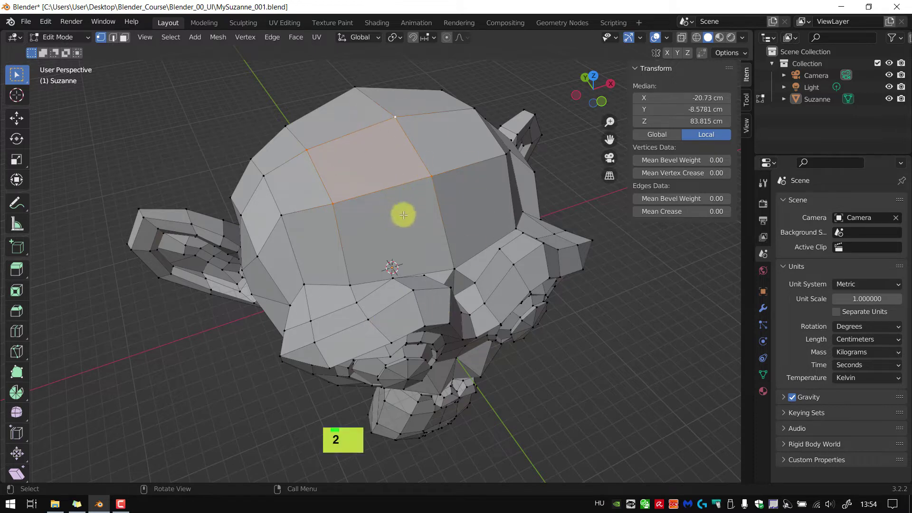
pyautogui.click(404, 214)
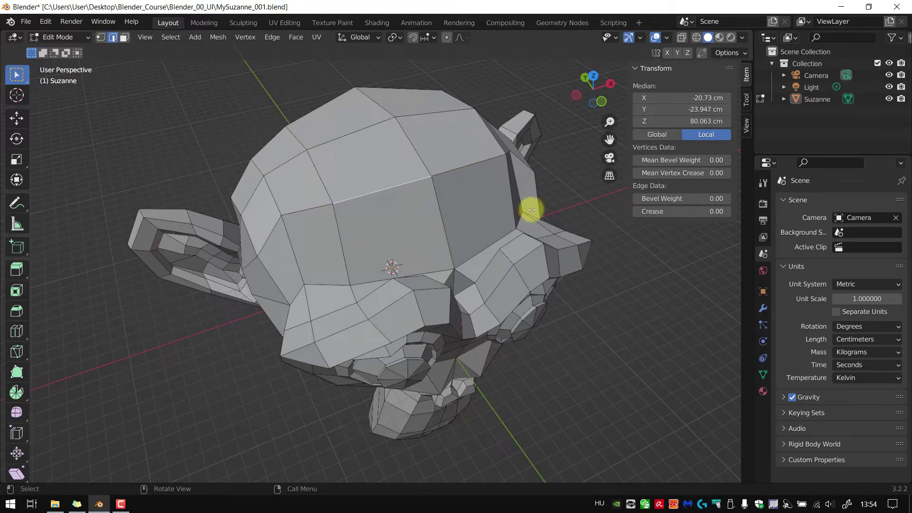
pyautogui.press('capslock')
pyautogui.click(435, 200)
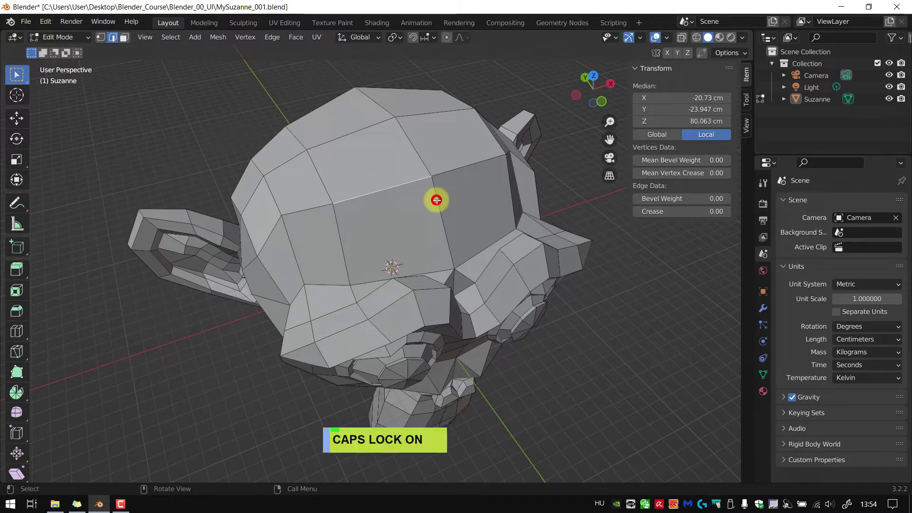
pyautogui.keyDown('shift'); pyautogui.click(407, 181); pyautogui.keyUp('shift')
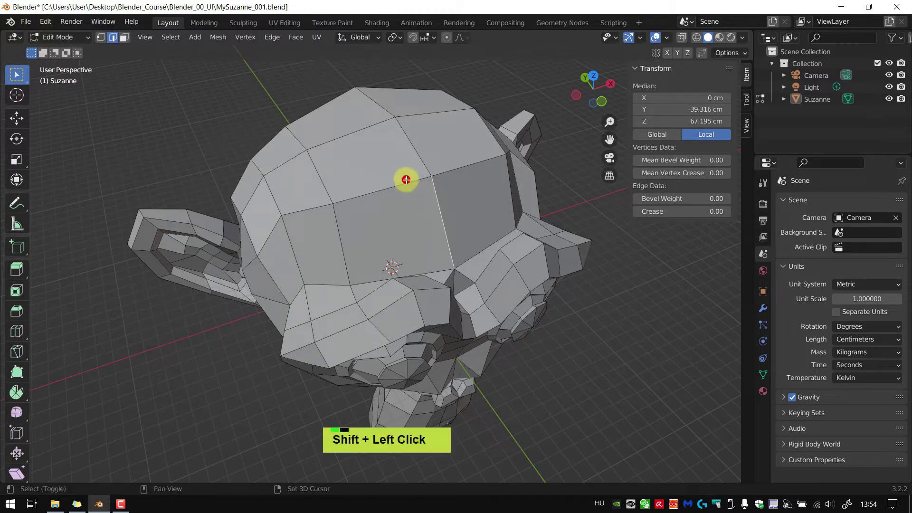
pyautogui.keyDown('shift'); pyautogui.click(340, 241); pyautogui.keyUp('shift')
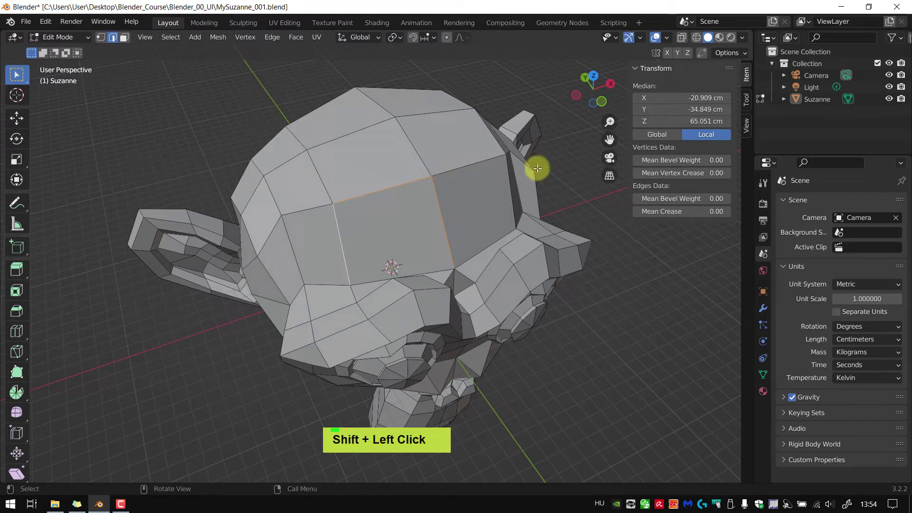
# Select an edge loop across the top of Suzanne's head and replace it with an edge ring.
pyautogui.keyDown('alt'); pyautogui.click(363, 125); pyautogui.keyUp('alt')
pyautogui.moveTo(405, 129); pyautogui.dragTo(402, 181, button='middle')
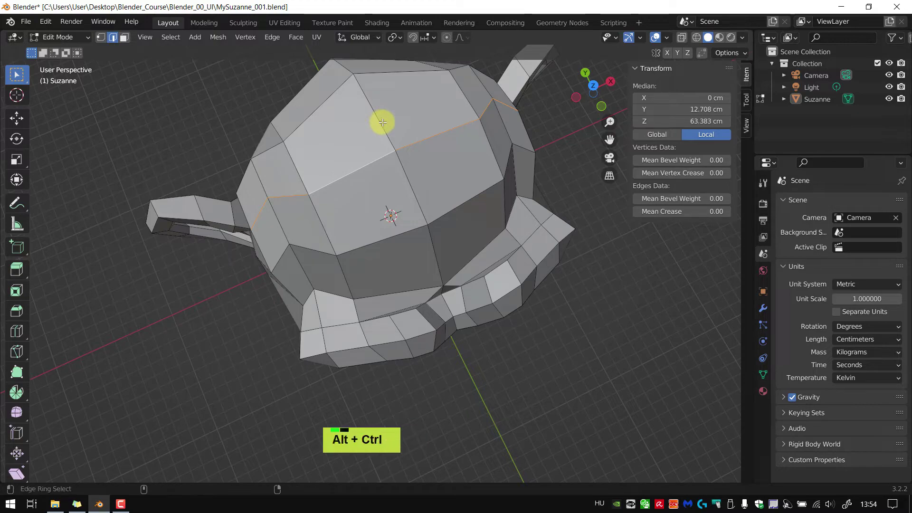
pyautogui.keyDown('ctrl'); pyautogui.keyDown('alt'); pyautogui.click(378, 121); pyautogui.keyUp('alt'); pyautogui.keyUp('ctrl')
pyautogui.moveTo(416, 150); pyautogui.dragTo(432, 218, button='middle')
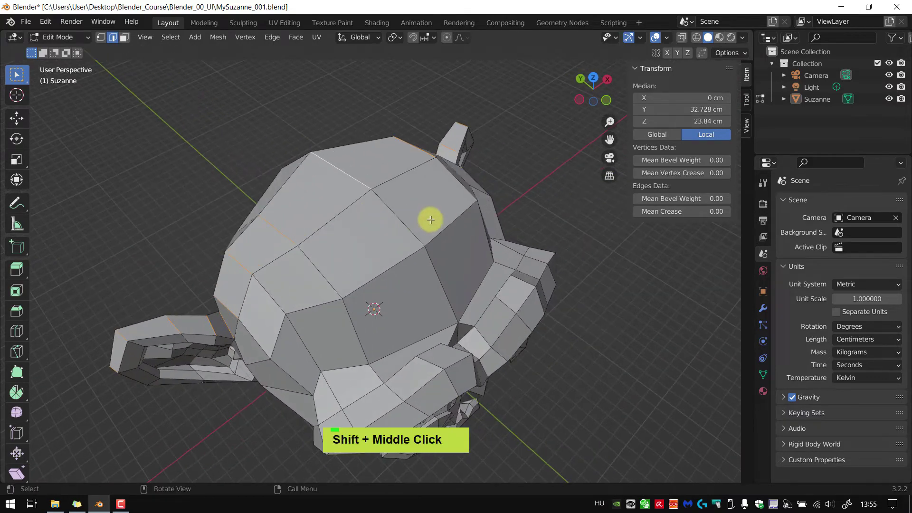
# Add a single edge and a further edge ring on the head to the selection, and finally deselect everything.
pyautogui.keyDown('shift'); pyautogui.click(397, 218); pyautogui.keyUp('shift')
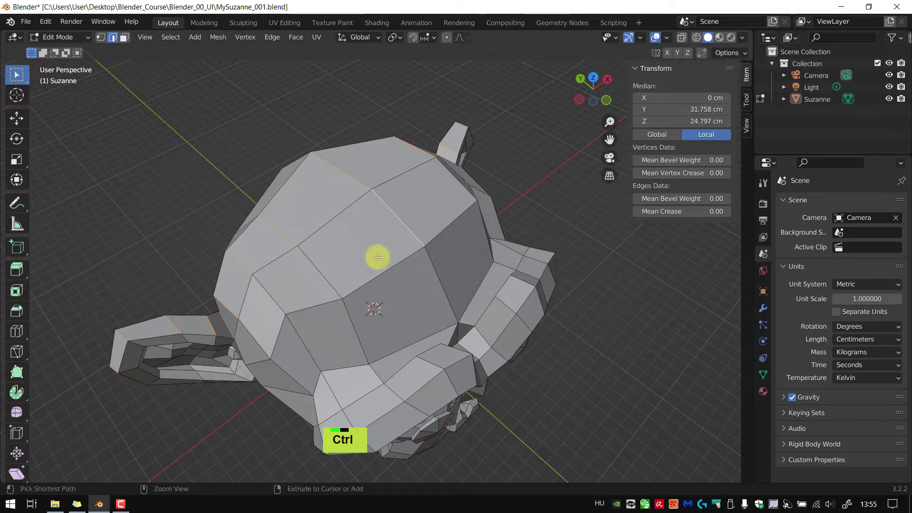
pyautogui.keyDown('ctrl'); pyautogui.keyDown('alt'); pyautogui.keyDown('shift'); pyautogui.click(321, 273); pyautogui.keyUp('shift'); pyautogui.keyUp('alt'); pyautogui.keyUp('ctrl')
pyautogui.moveTo(340, 257); pyautogui.dragTo(464, 187, button='middle')
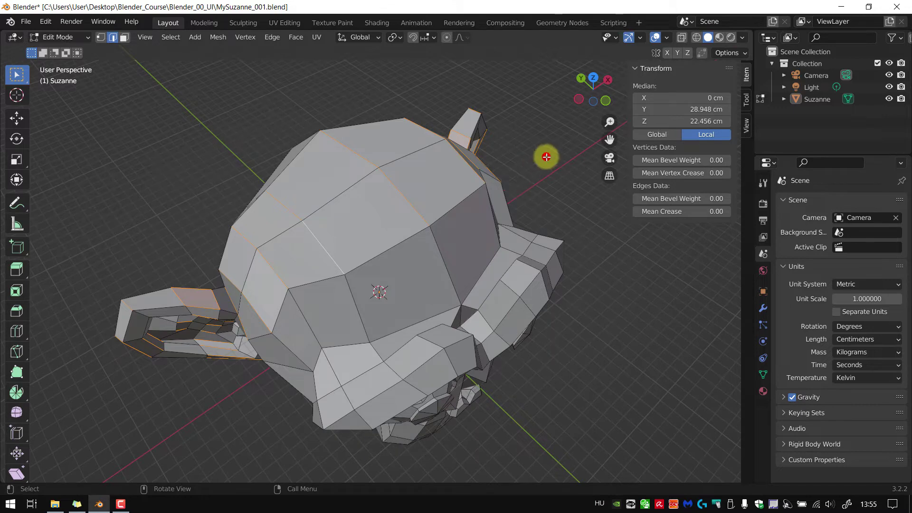
pyautogui.click(546, 156)
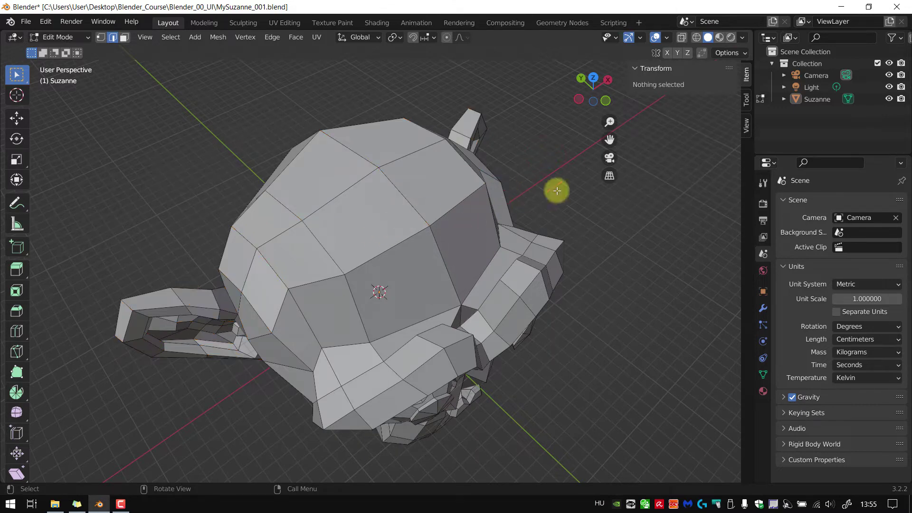
pyautogui.moveTo(540, 192); pyautogui.dragTo(530, 149, button='middle')
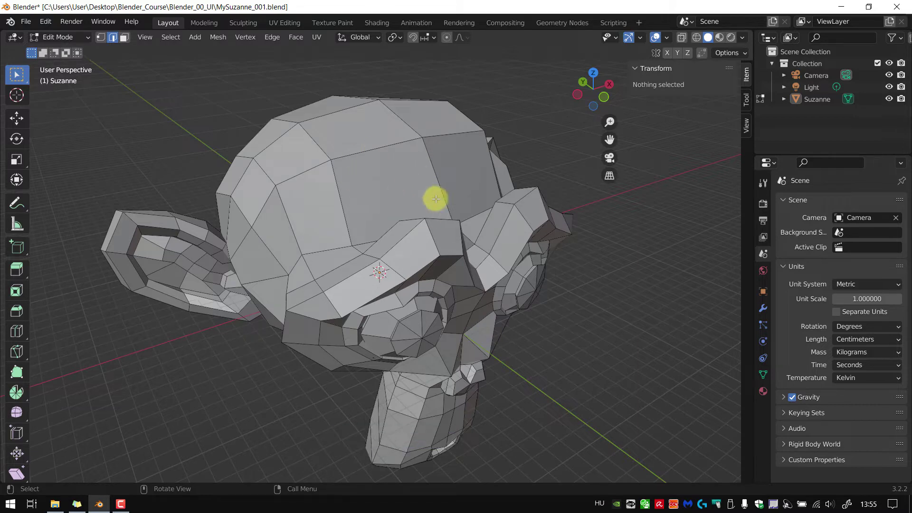
pyautogui.moveTo(393, 188); pyautogui.dragTo(405, 216, button='middle')
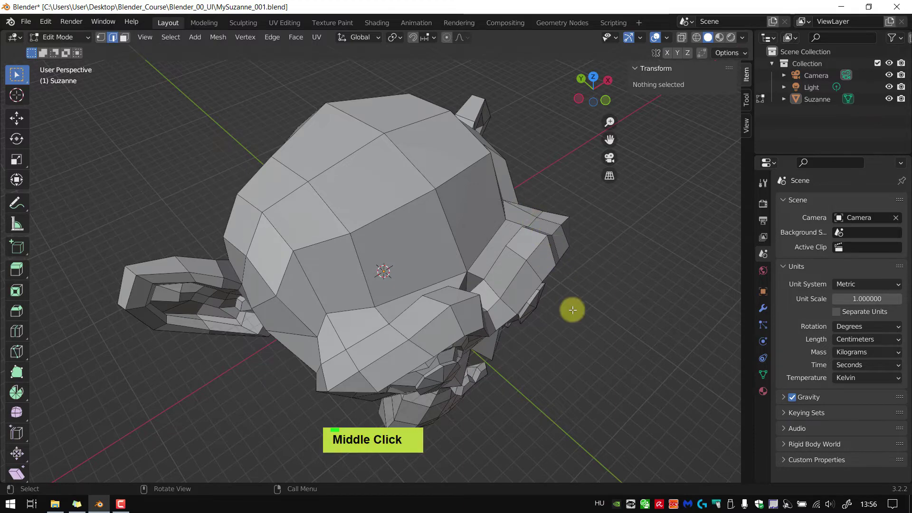
pyautogui.moveTo(572, 309); pyautogui.dragTo(610, 283, button='middle')
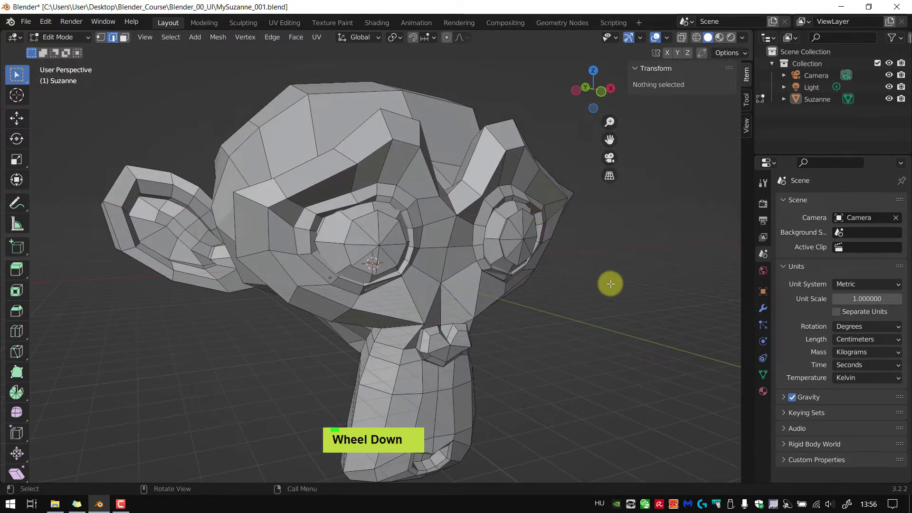
pyautogui.scroll(-2, 610, 284)
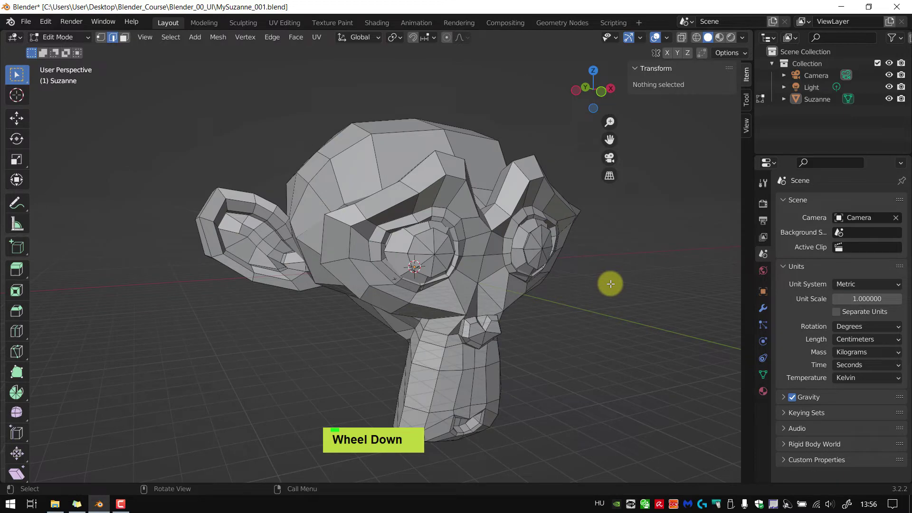
pyautogui.click(556, 53)
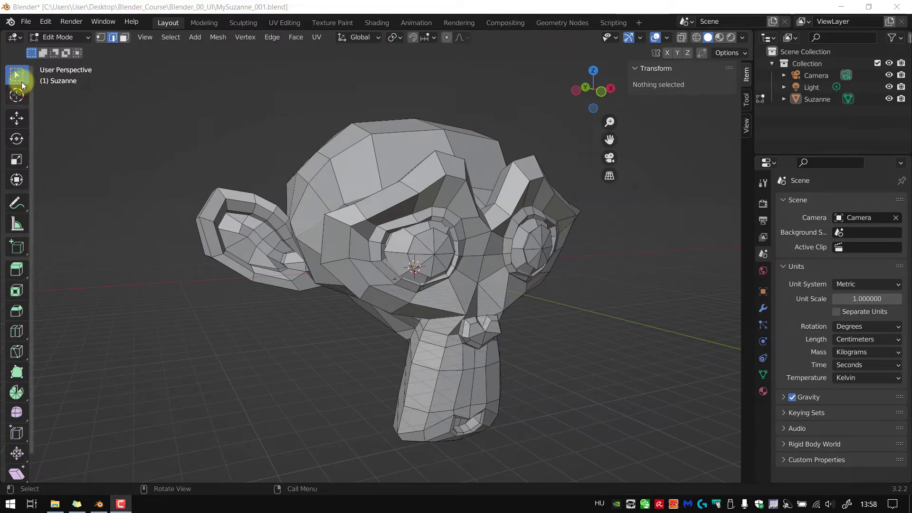
# Switch to vertex selection in the front orthographic view and box-select the upper part of Suzanne's head.
pyautogui.moveTo(262, 133); pyautogui.dragTo(236, 137, button='middle')
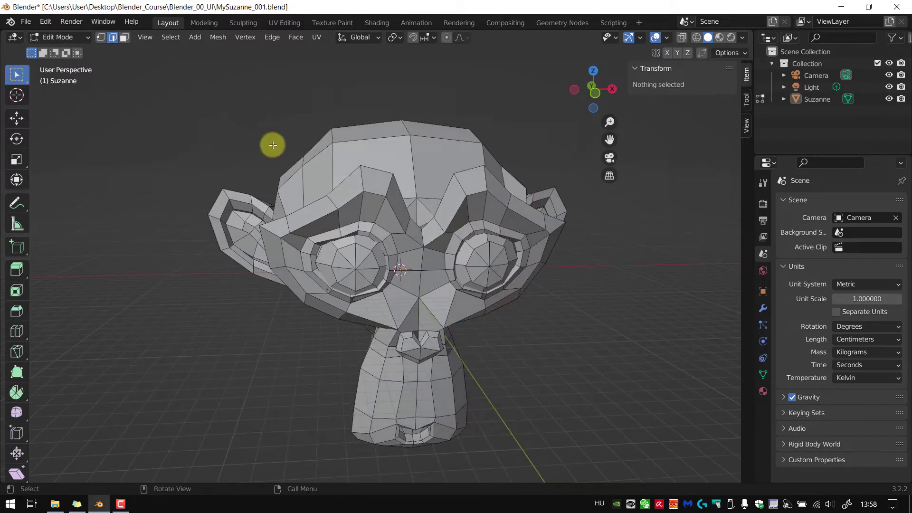
pyautogui.moveTo(269, 153); pyautogui.dragTo(267, 139, button='middle')
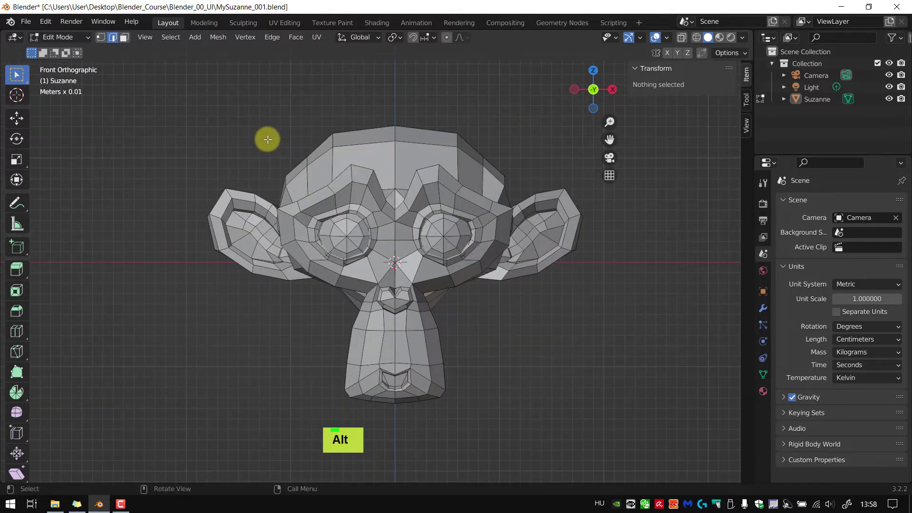
pyautogui.press('1')
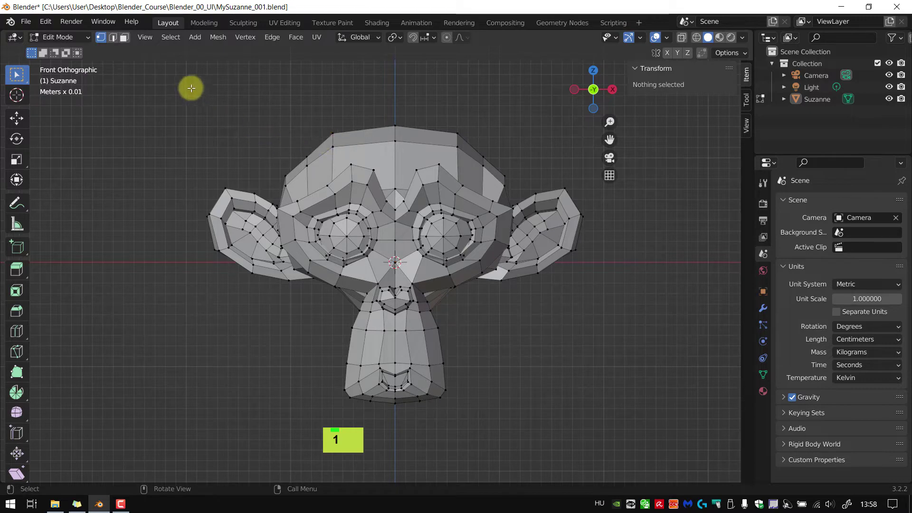
pyautogui.moveTo(190, 87); pyautogui.dragTo(601, 253)
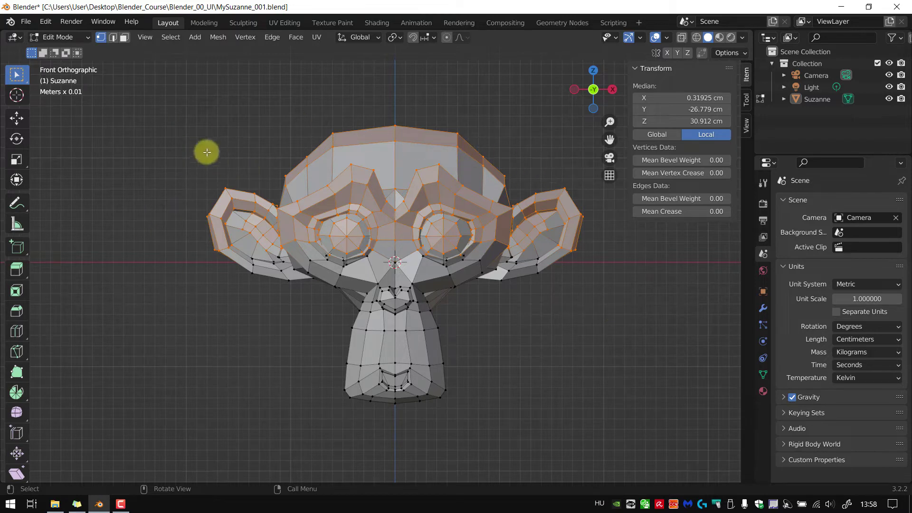
pyautogui.moveTo(211, 136); pyautogui.dragTo(301, 170, button='middle')
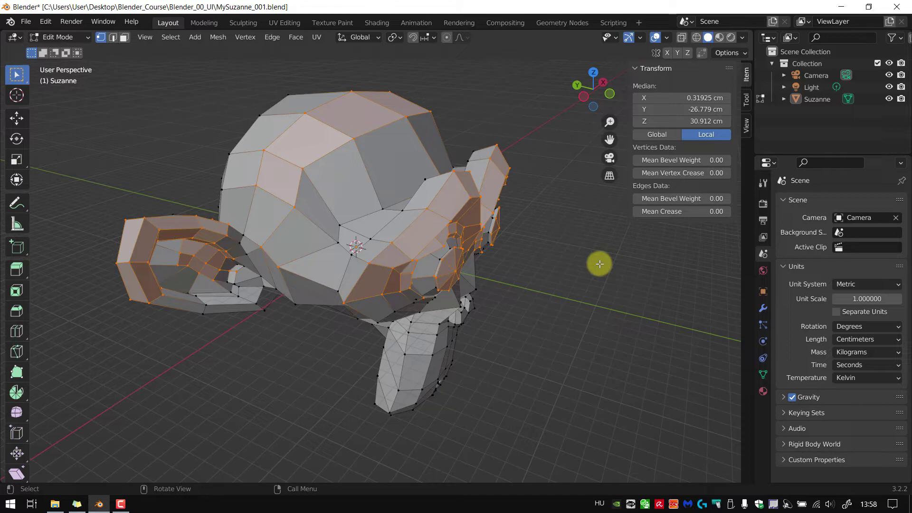
# Turn on X-ray and box-select the upper part of Suzanne's head again from the front, replacing the previous selection.
pyautogui.press('alt')
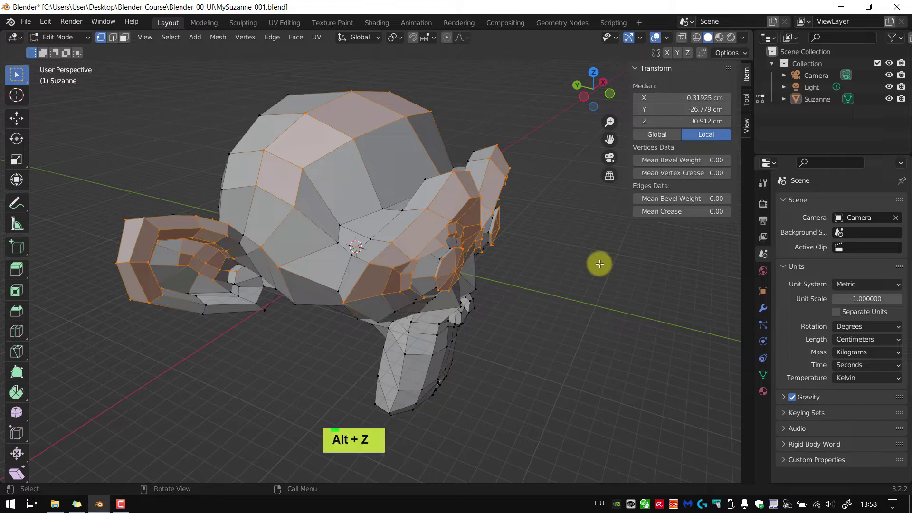
pyautogui.hotkey('alt', 'z')
pyautogui.moveTo(605, 267); pyautogui.dragTo(557, 291, button='middle')
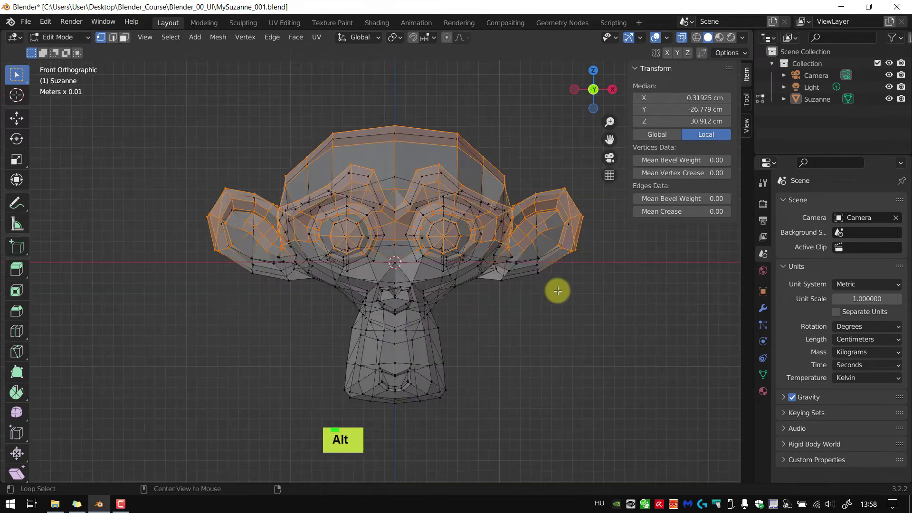
pyautogui.click(256, 146)
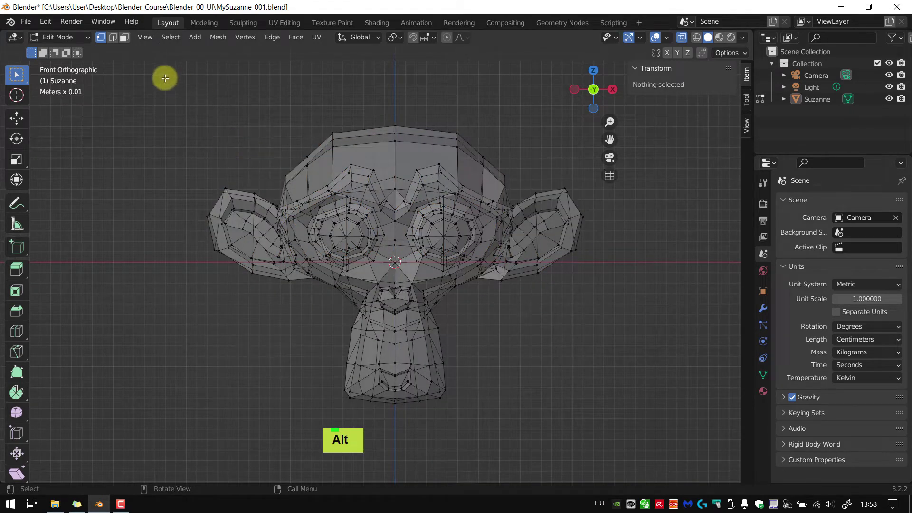
pyautogui.moveTo(156, 73); pyautogui.dragTo(598, 238)
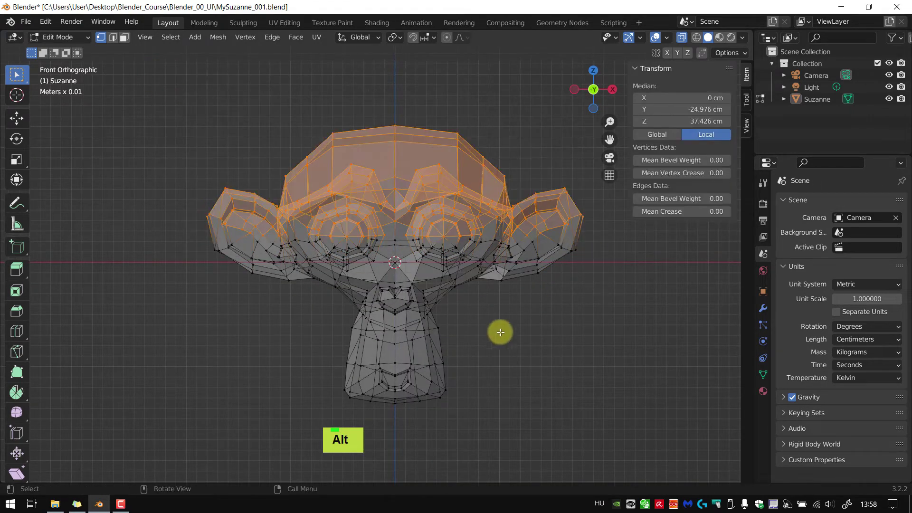
# Turn X-ray off and check the selected upper part of the mesh from the side and front.
pyautogui.moveTo(498, 332); pyautogui.dragTo(662, 382, button='middle')
pyautogui.scroll(2, 662, 382)
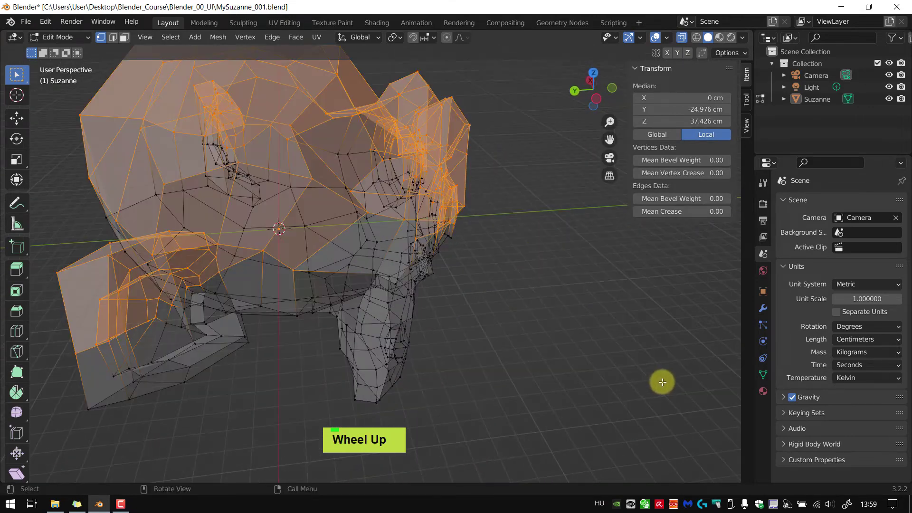
pyautogui.hotkey('alt', 'z')
pyautogui.scroll(-3, 662, 383)
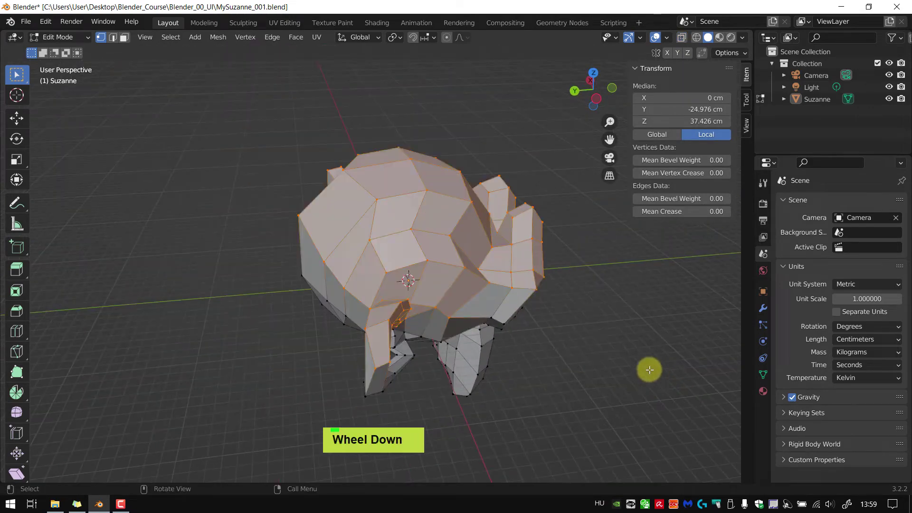
pyautogui.moveTo(648, 369); pyautogui.dragTo(486, 336, button='middle')
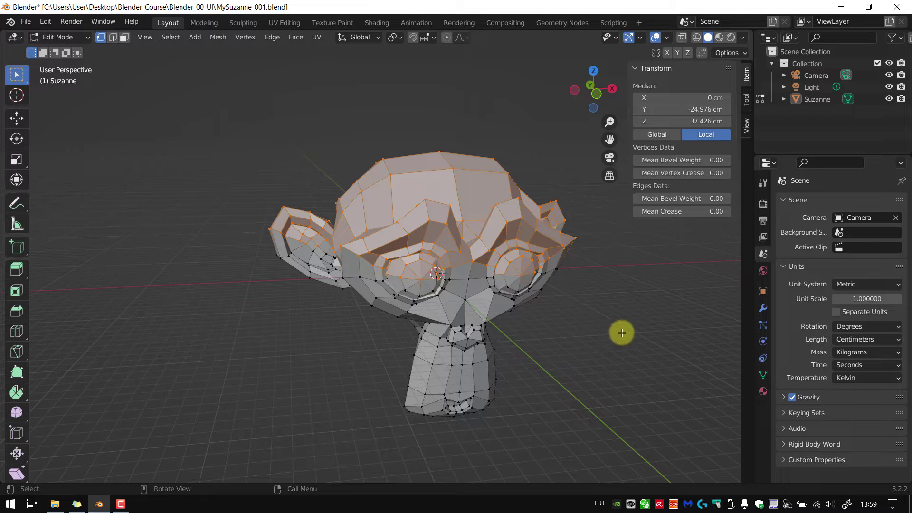
pyautogui.moveTo(621, 332); pyautogui.dragTo(647, 347, button='middle')
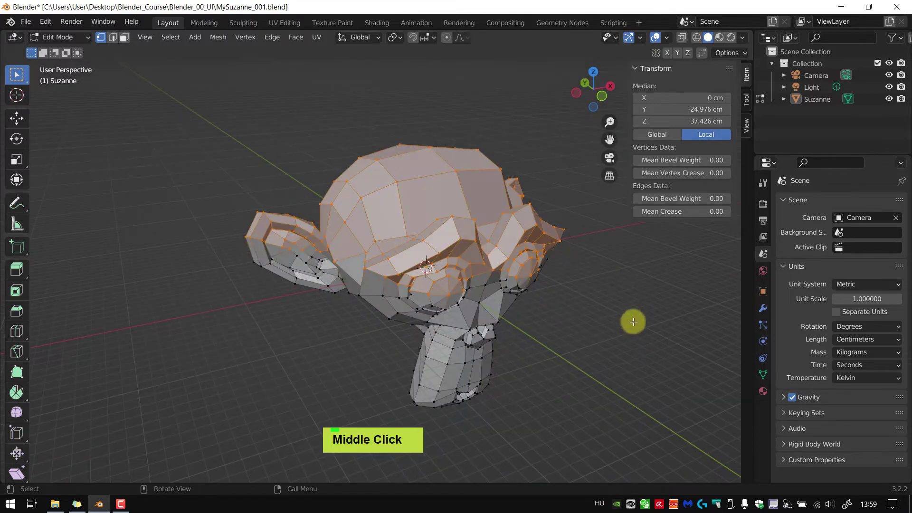
# Clear the current selection, select all of Suzanne's vertices, and deselect everything again.
pyautogui.hotkey('alt', 'a')
pyautogui.press('a')
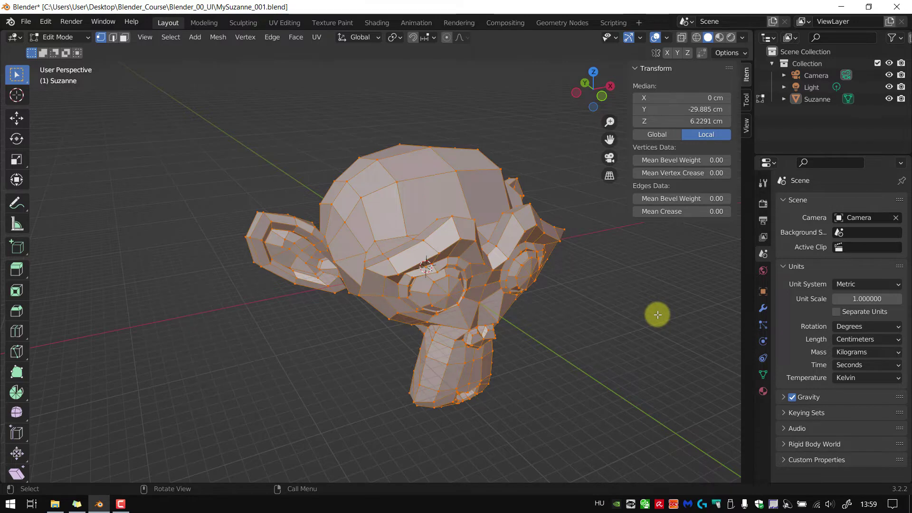
pyautogui.press('a')
pyautogui.press('a')
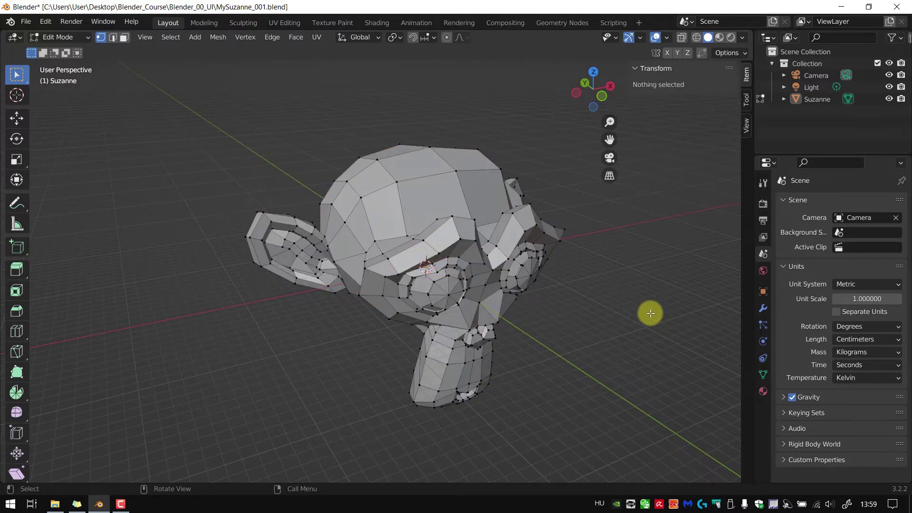
# Select the inner top vertex of Suzanne's right brow and move it about 0.28 cm down along the global Z axis.
pyautogui.moveTo(650, 313); pyautogui.dragTo(621, 306, button='middle')
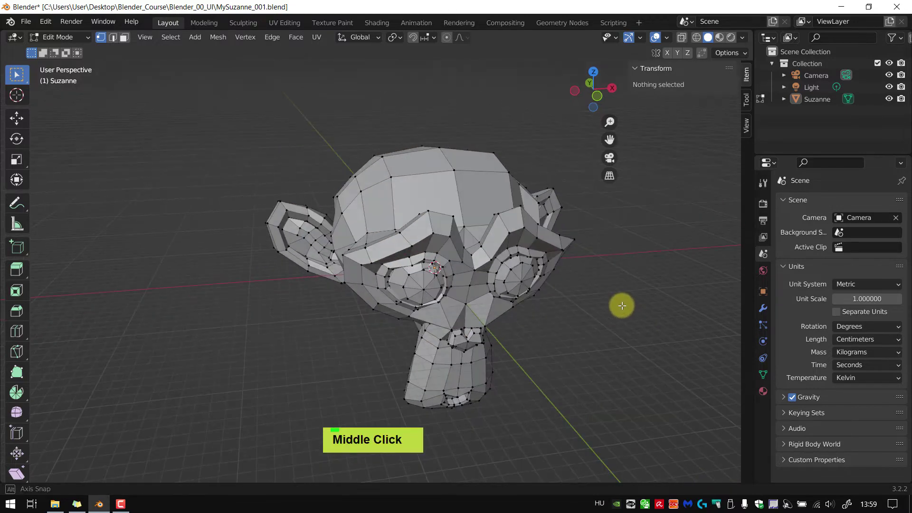
pyautogui.click(558, 58)
pyautogui.scroll(3, 446, 220)
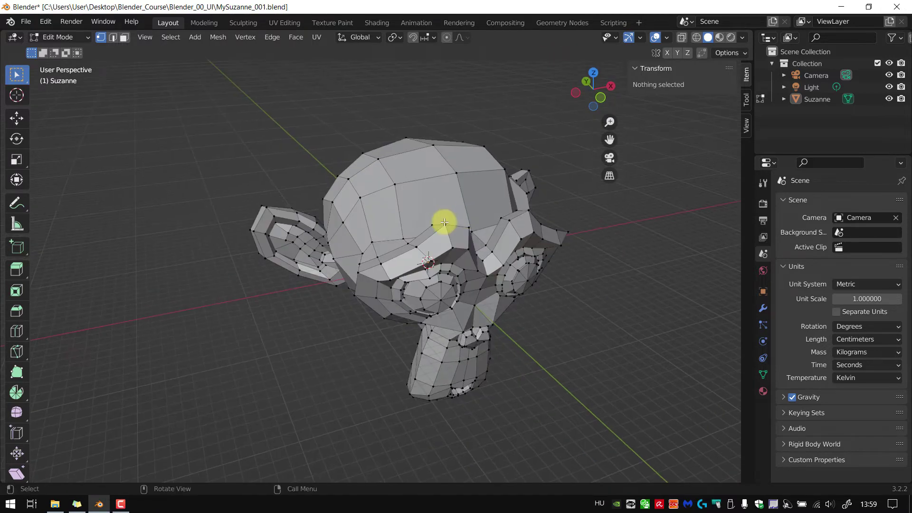
pyautogui.click(446, 225)
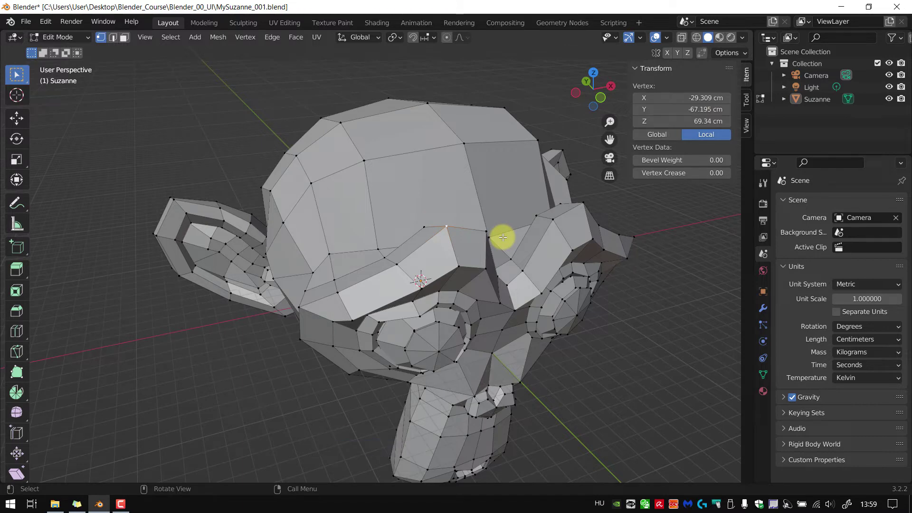
pyautogui.press('g')
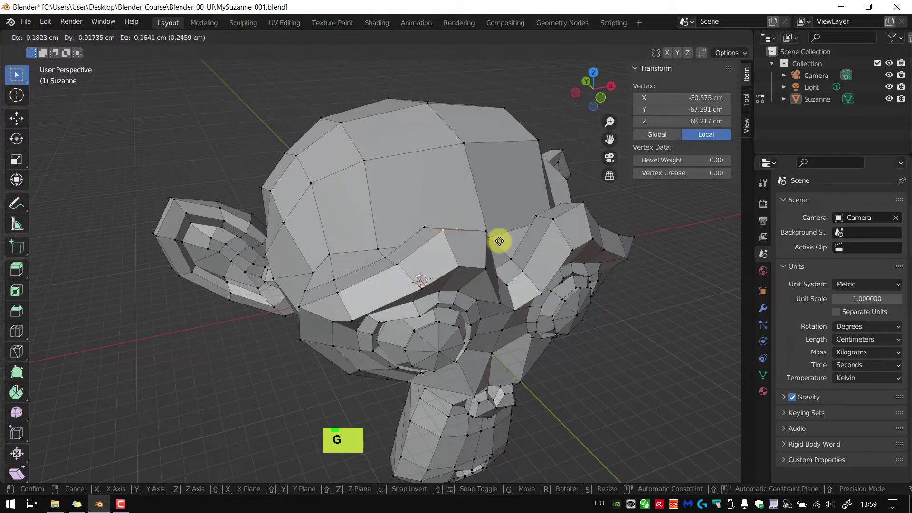
pyautogui.press('z')
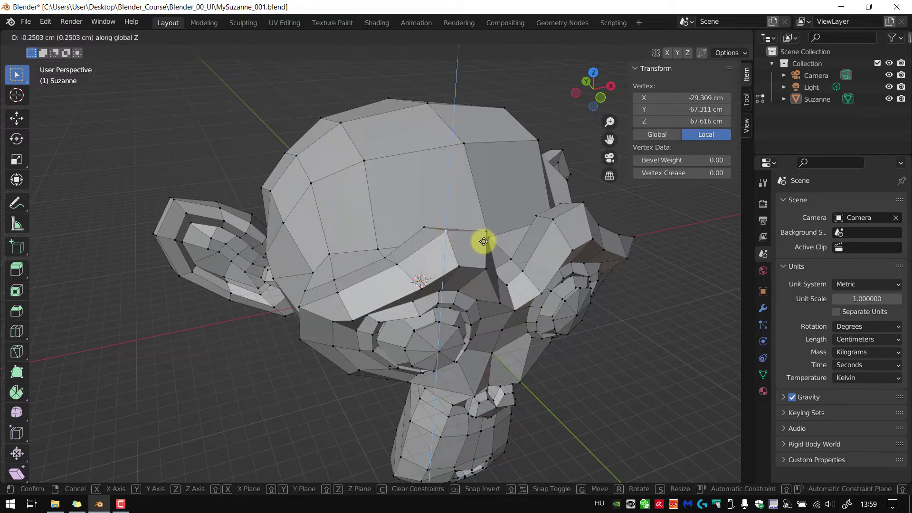
pyautogui.click(482, 244)
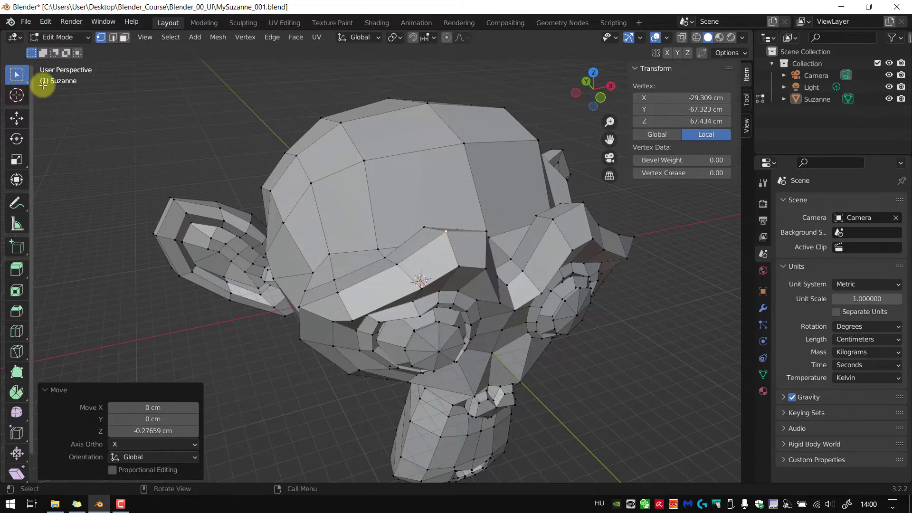
# Cycle through the selection tools to Tweak and set Tweak as the fallback tool.
pyautogui.press('w')
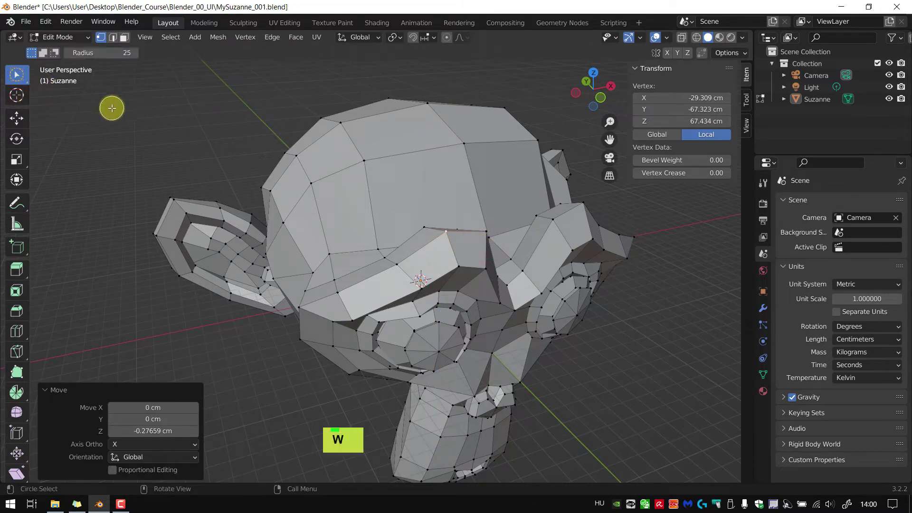
pyautogui.press('w')
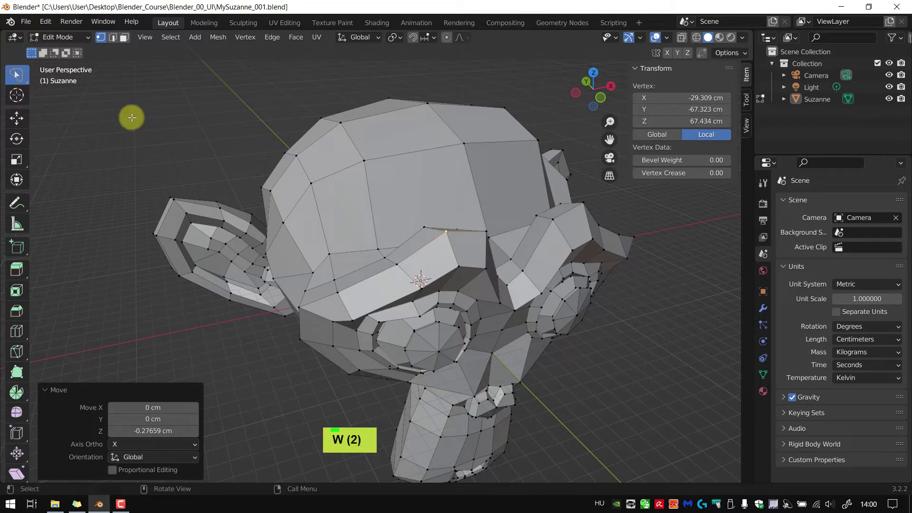
pyautogui.press('w')
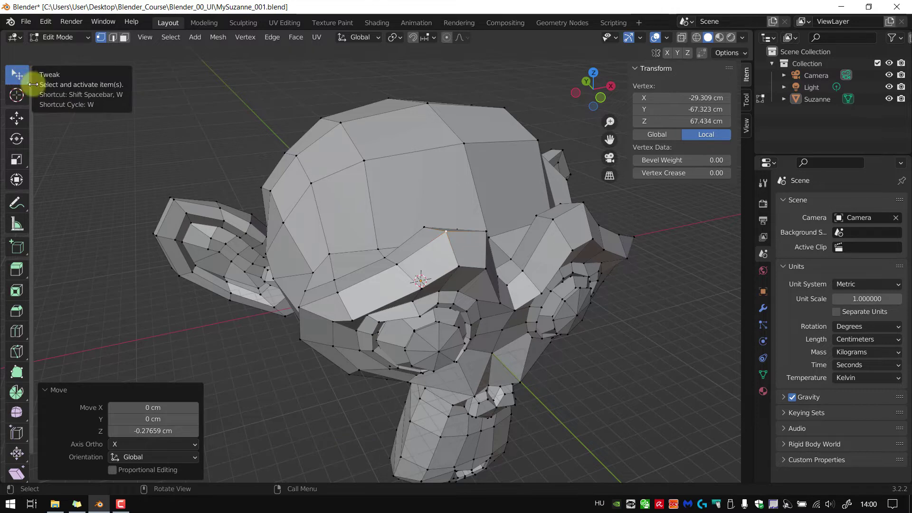
pyautogui.hotkey('shift', 'w')
pyautogui.rightClick(200, 138)
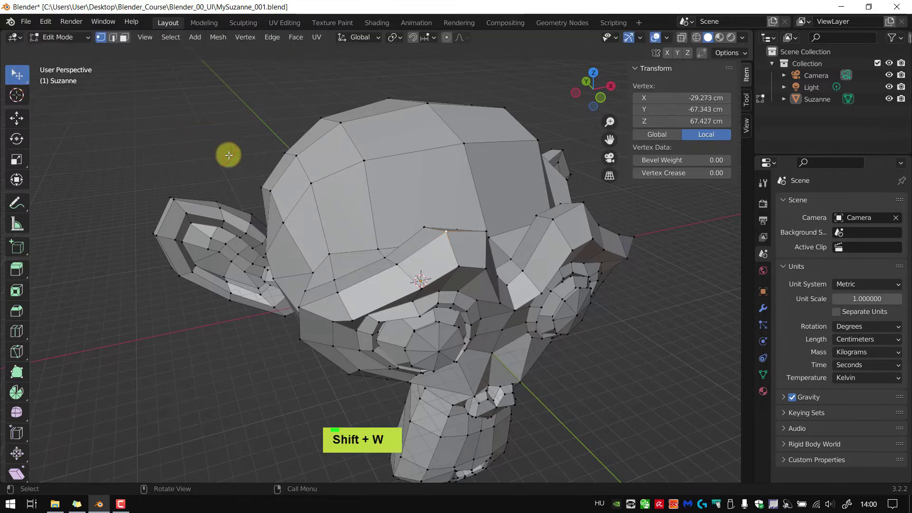
pyautogui.hotkey('alt', 'w')
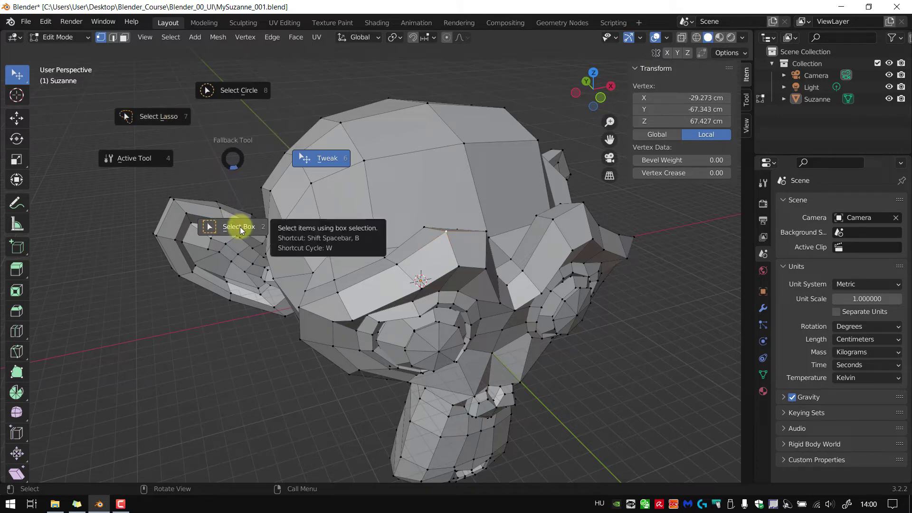
pyautogui.click(321, 161)
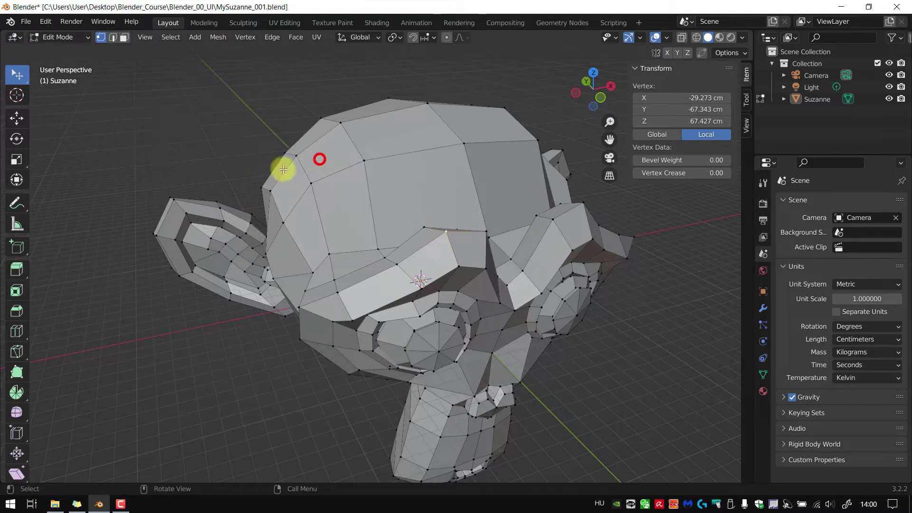
# With the Tweak tool, slightly reposition several single vertices along Suzanne's right brow and forehead, checking them from different angles.
pyautogui.moveTo(448, 232); pyautogui.dragTo(335, 288)
pyautogui.middleClick(374, 243)
pyautogui.moveTo(375, 243); pyautogui.dragTo(352, 267, button='middle')
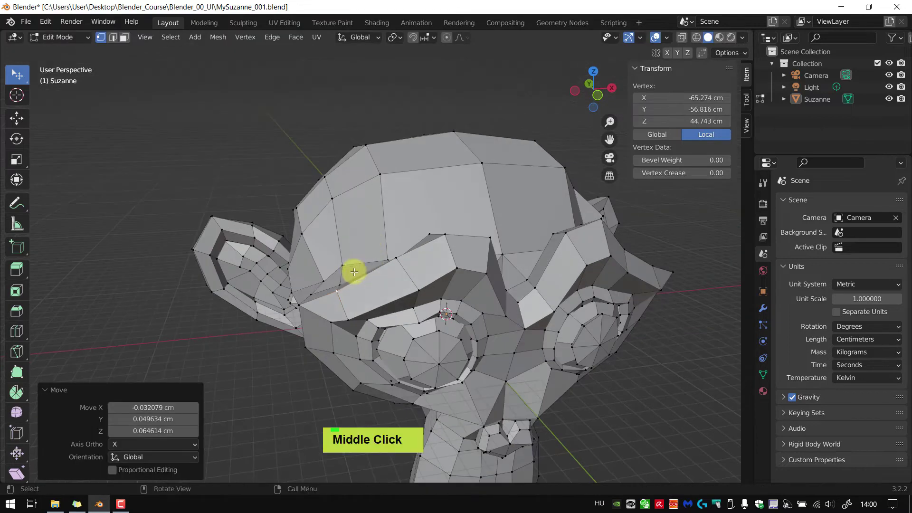
pyautogui.moveTo(347, 262); pyautogui.dragTo(387, 259)
pyautogui.moveTo(387, 259)
pyautogui.mouseDown(button='middle')
pyautogui.moveTo(397, 230)
pyautogui.moveTo(510, 240)
pyautogui.moveTo(386, 255)
pyautogui.mouseUp(button='middle')
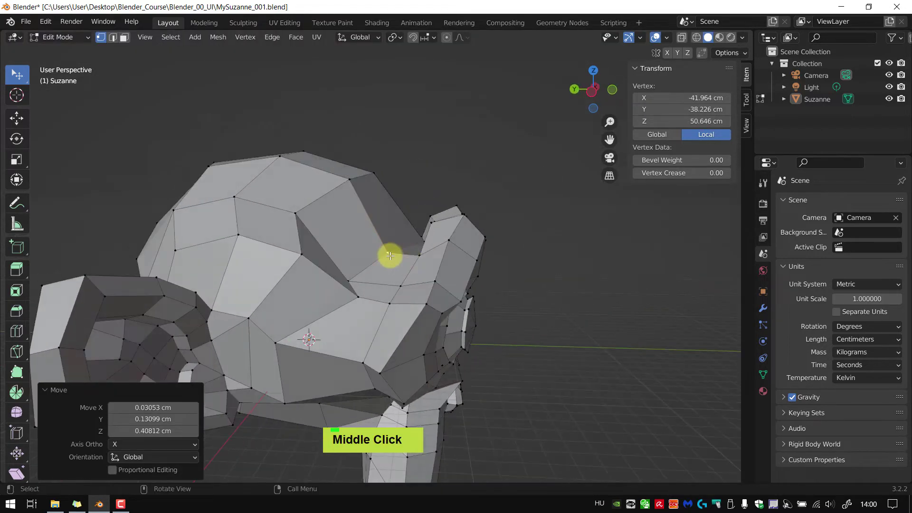
pyautogui.moveTo(389, 252); pyautogui.dragTo(414, 270)
pyautogui.moveTo(413, 271); pyautogui.dragTo(393, 241, button='middle')
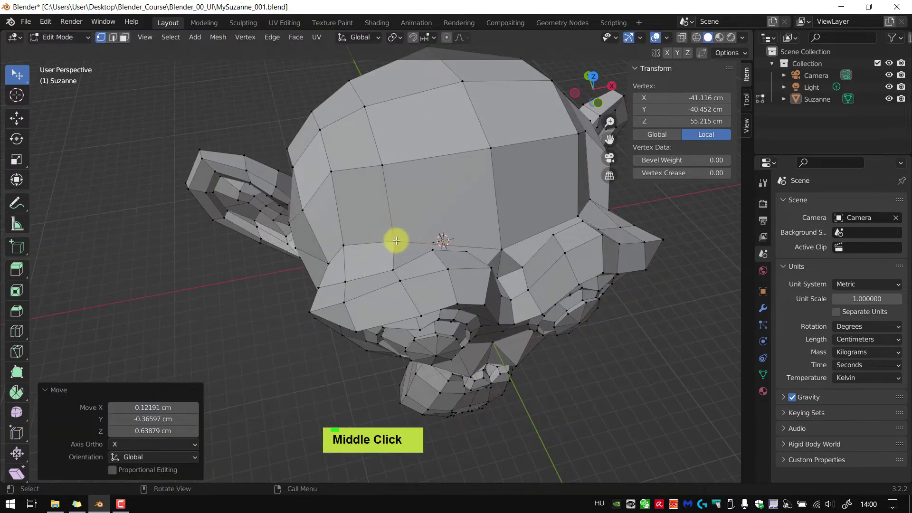
pyautogui.moveTo(394, 242); pyautogui.dragTo(391, 242)
pyautogui.moveTo(391, 242); pyautogui.dragTo(494, 256, button='middle')
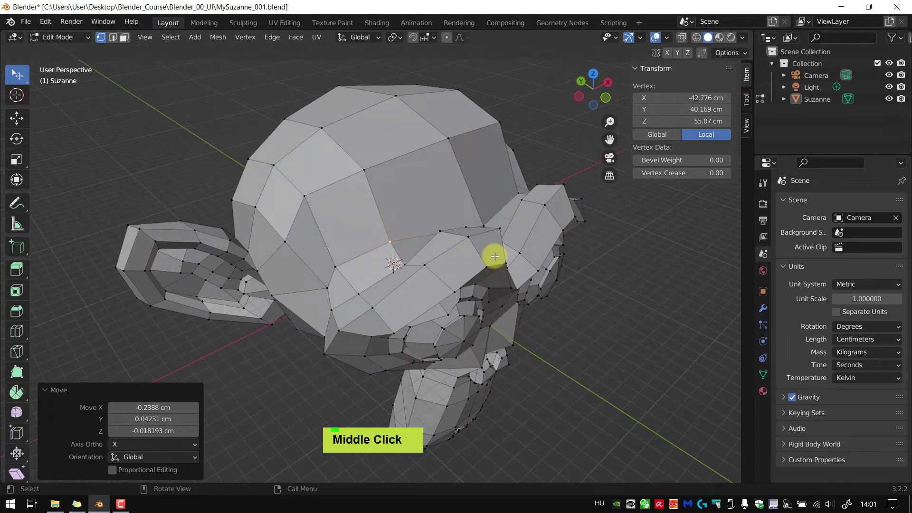
# Grow the selection twice from the vertex above Suzanne's right brow, then deselect everything.
pyautogui.press('ctrl+KP_Add')
pyautogui.press('ctrl+KP_Add')
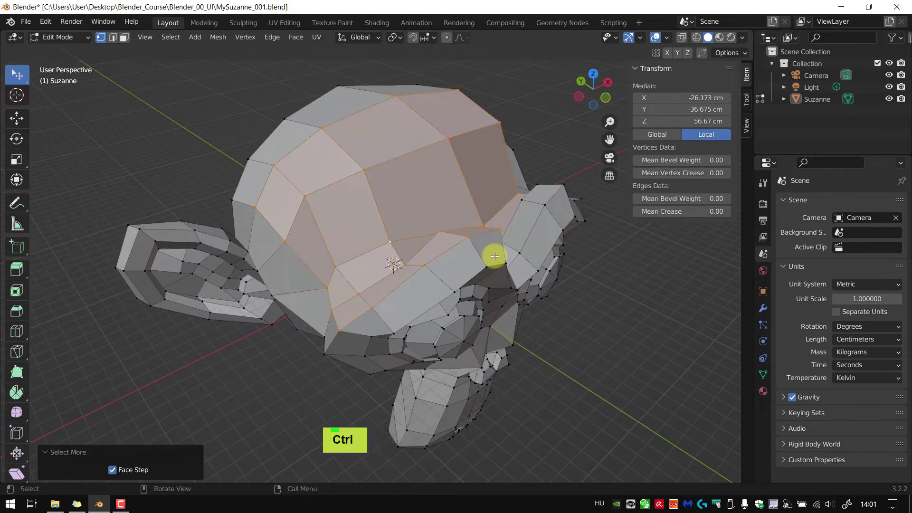
pyautogui.click(611, 271)
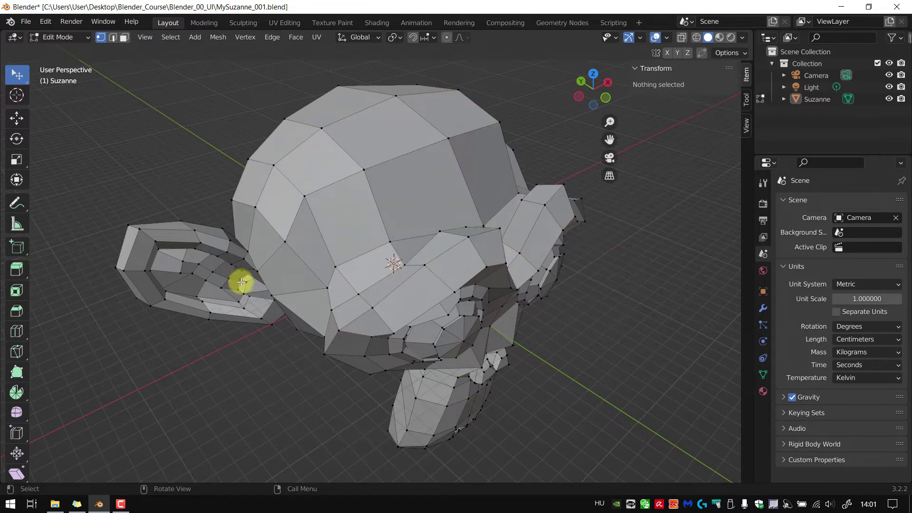
# Switch to face selection, grow a selection three times from a face inside the right ear, and replace it with a temple face.
pyautogui.moveTo(240, 281); pyautogui.dragTo(209, 238, button='middle')
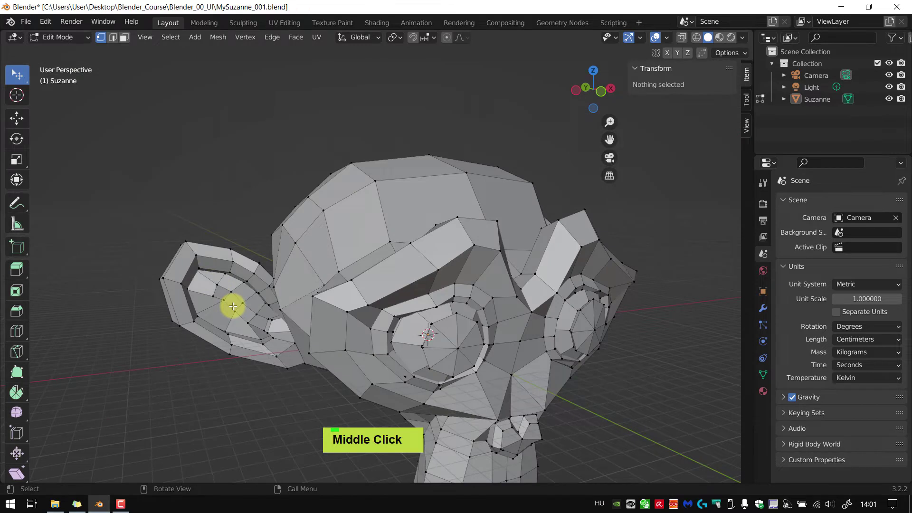
pyautogui.press('3')
pyautogui.click(232, 303)
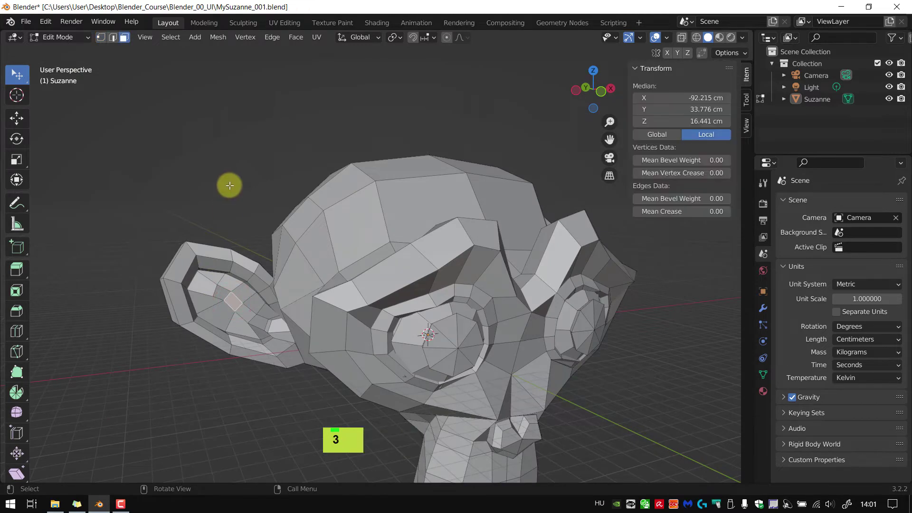
pyautogui.press('ctrl+KP_Add')
pyautogui.press('ctrl+KP_Add')
pyautogui.press('ctrl+KP_Add')
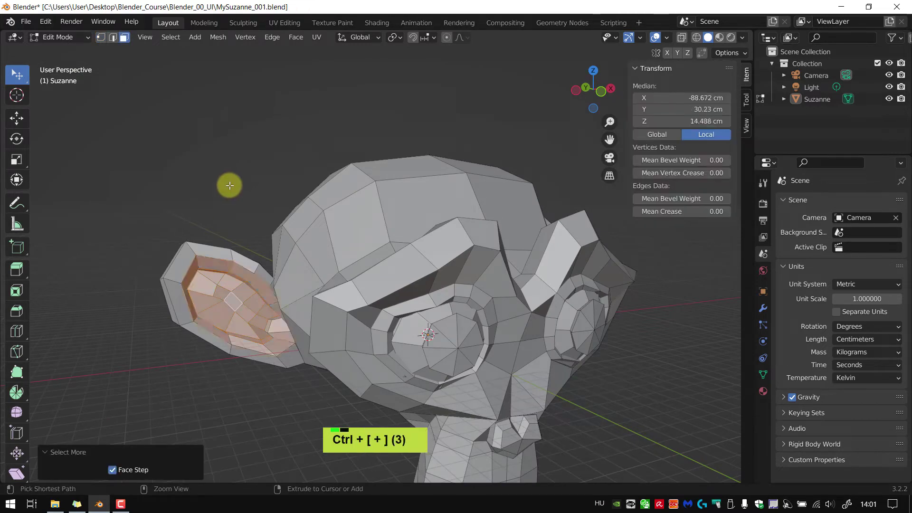
pyautogui.moveTo(197, 261); pyautogui.dragTo(230, 291, button='middle')
pyautogui.scroll(3, 230, 290)
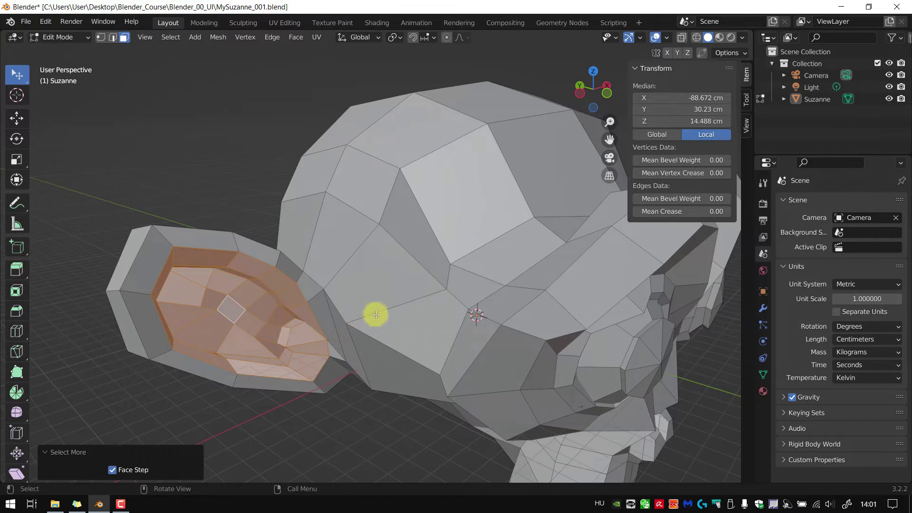
pyautogui.click(389, 279)
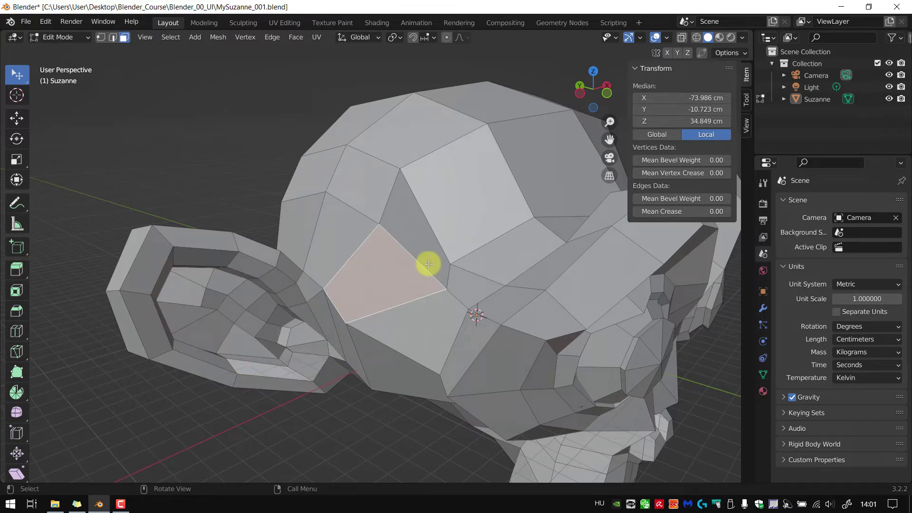
pyautogui.scroll(-2, 428, 264)
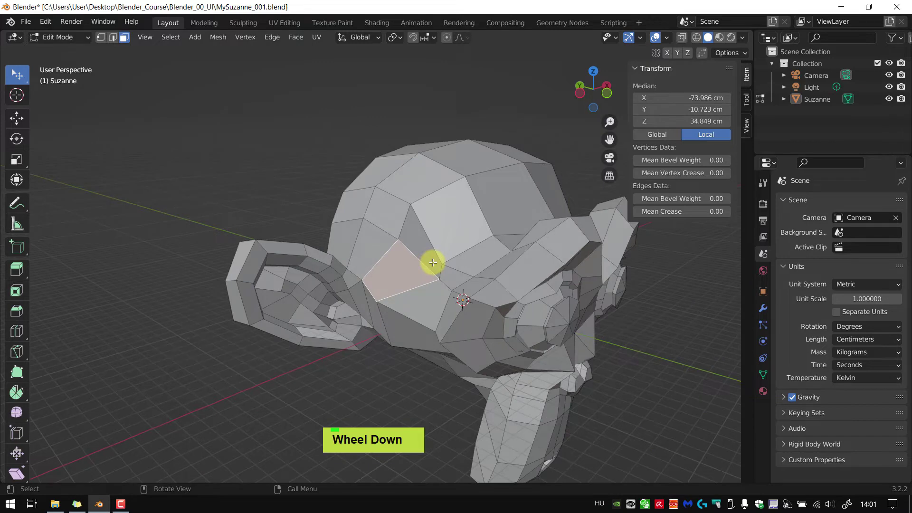
# Reselect the face inside Suzanne's right ear, grow the selection three times, and shrink it three times.
pyautogui.click(297, 293)
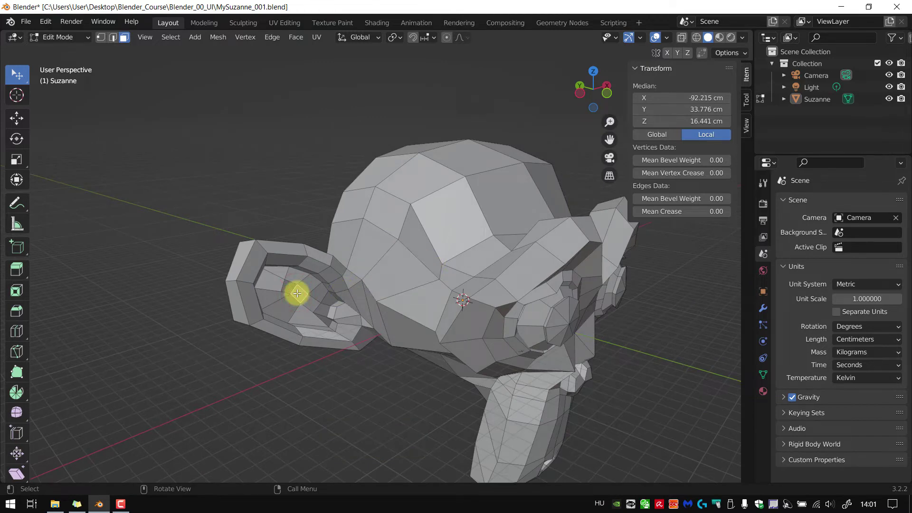
pyautogui.press('ctrl+KP_Add')
pyautogui.press('ctrl+KP_Add')
pyautogui.press('ctrl+KP_Add')
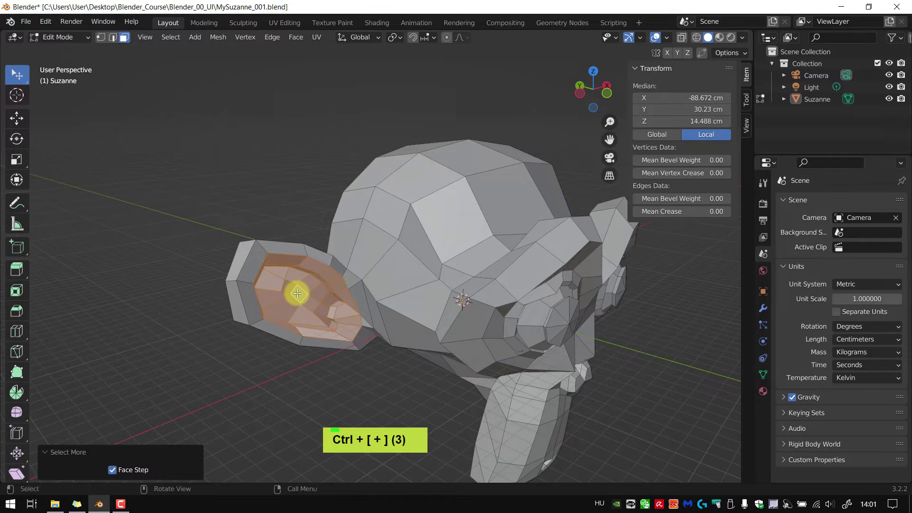
pyautogui.press('ctrl+KP_Subtract')
pyautogui.press('ctrl+KP_Subtract')
pyautogui.press('ctrl+KP_Subtract')
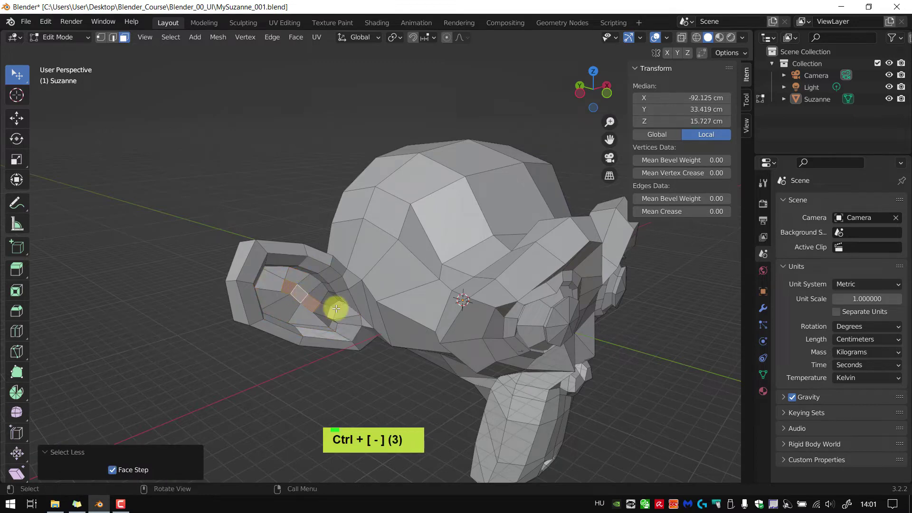
# Select a face of Suzanne's left eye, add adjacent eye faces, and extend the selection using the shortest path with Fill Region.
pyautogui.scroll(-2, 336, 309)
pyautogui.keyDown('shift'); pyautogui.moveTo(389, 278); pyautogui.dragTo(402, 211, button='middle'); pyautogui.keyUp('shift')
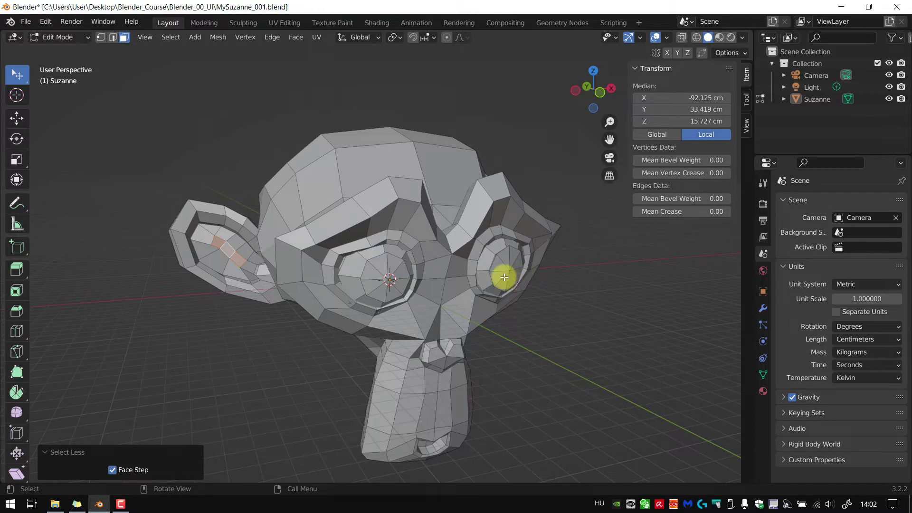
pyautogui.press('3')
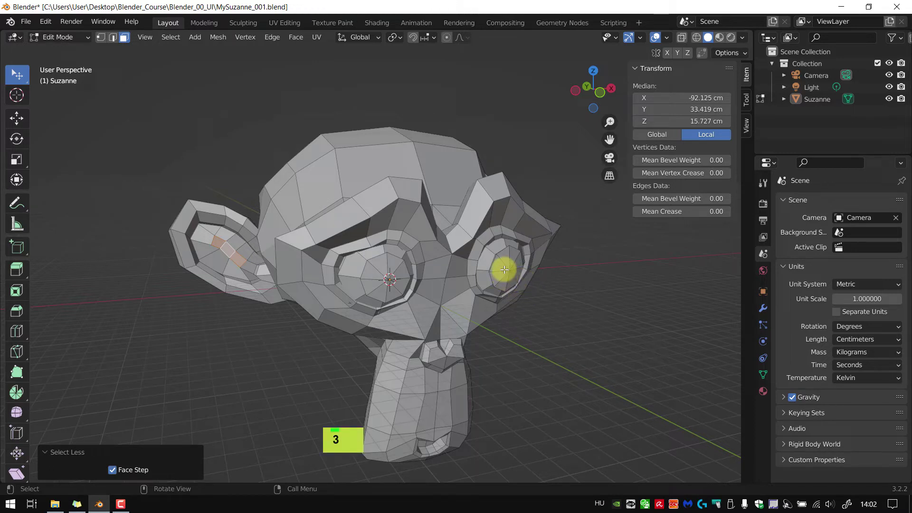
pyautogui.click(503, 269)
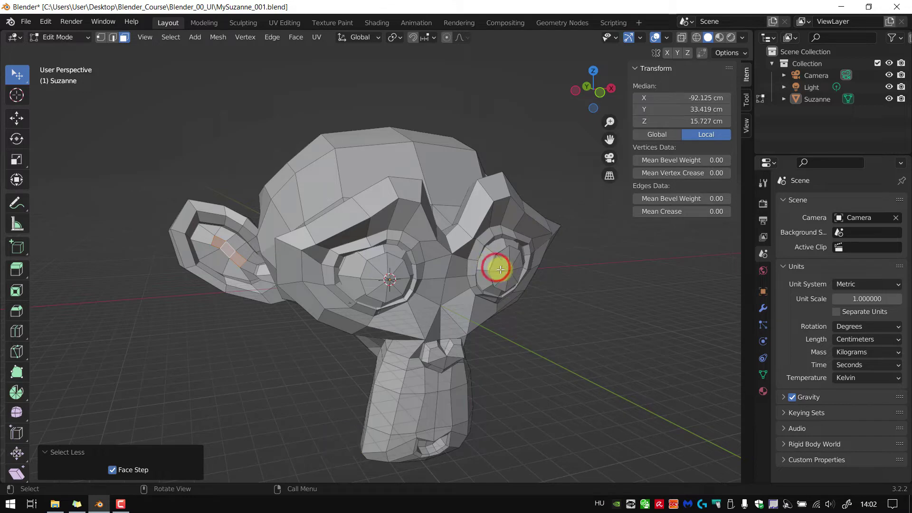
pyautogui.scroll(1, 501, 269)
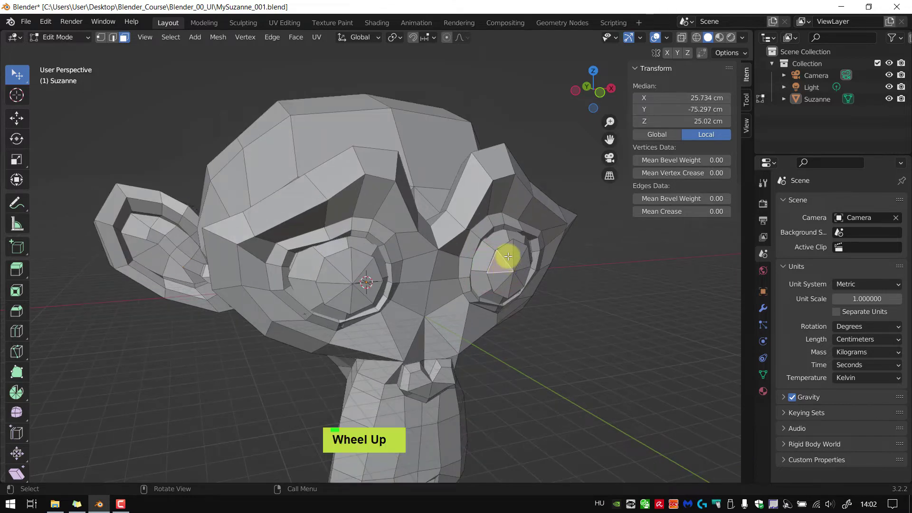
pyautogui.keyDown('shift'); pyautogui.click(508, 253); pyautogui.keyUp('shift')
pyautogui.keyDown('shift'); pyautogui.click(494, 282); pyautogui.keyUp('shift')
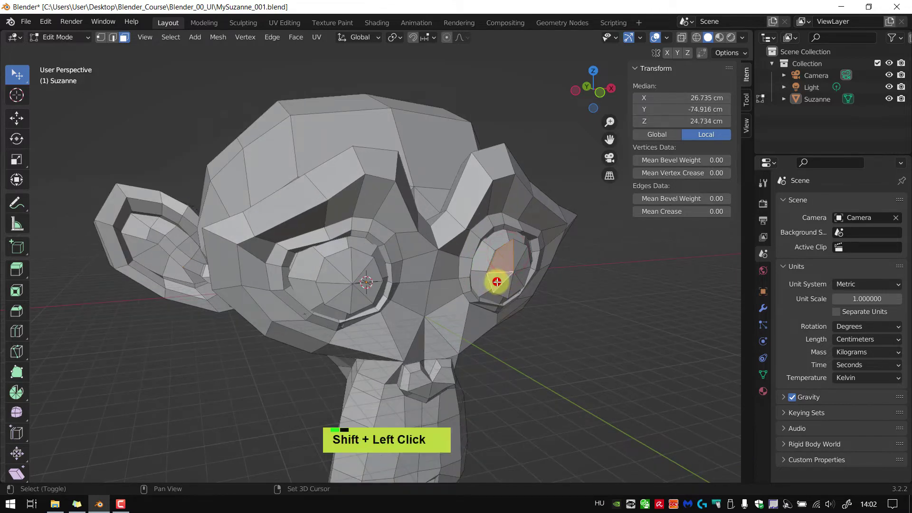
pyautogui.keyDown('ctrl'); pyautogui.keyDown('shift'); pyautogui.click(482, 263); pyautogui.keyUp('shift'); pyautogui.keyUp('ctrl')
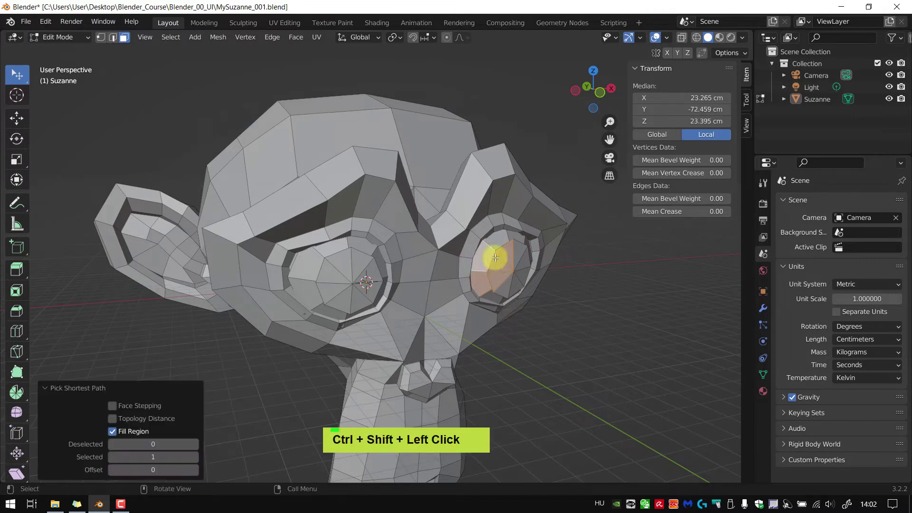
# Extend the left eye's face selection to an upper eye face with the filled shortest path, and deselect everything.
pyautogui.keyDown('ctrl'); pyautogui.keyDown('alt'); pyautogui.keyDown('shift'); pyautogui.click(498, 242); pyautogui.keyUp('shift'); pyautogui.keyUp('alt'); pyautogui.keyUp('ctrl')
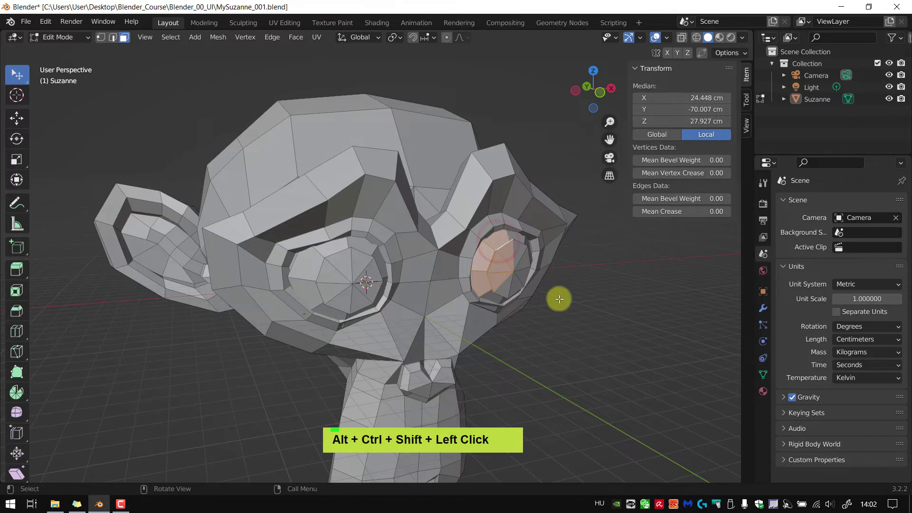
pyautogui.moveTo(556, 299); pyautogui.dragTo(551, 321, button='middle')
pyautogui.scroll(1, 533, 287)
pyautogui.scroll(-2, 567, 340)
pyautogui.scroll(1, 567, 340)
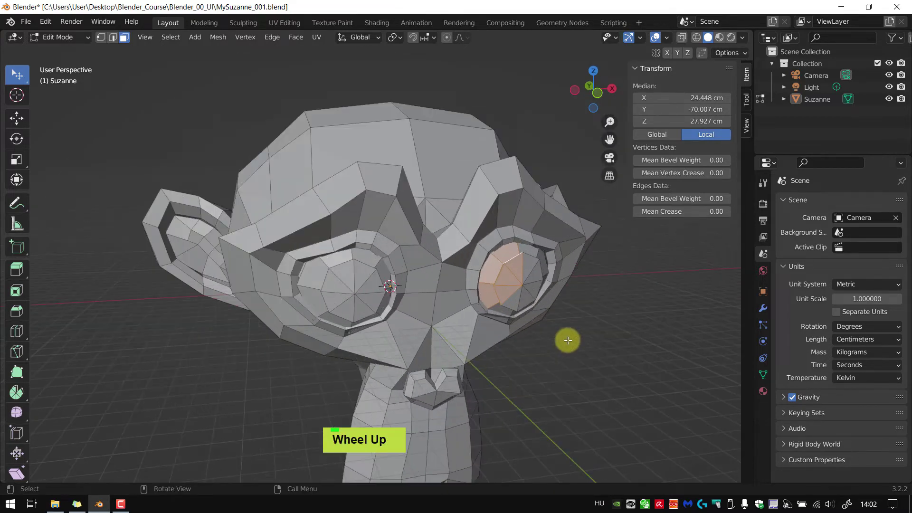
pyautogui.click(586, 347)
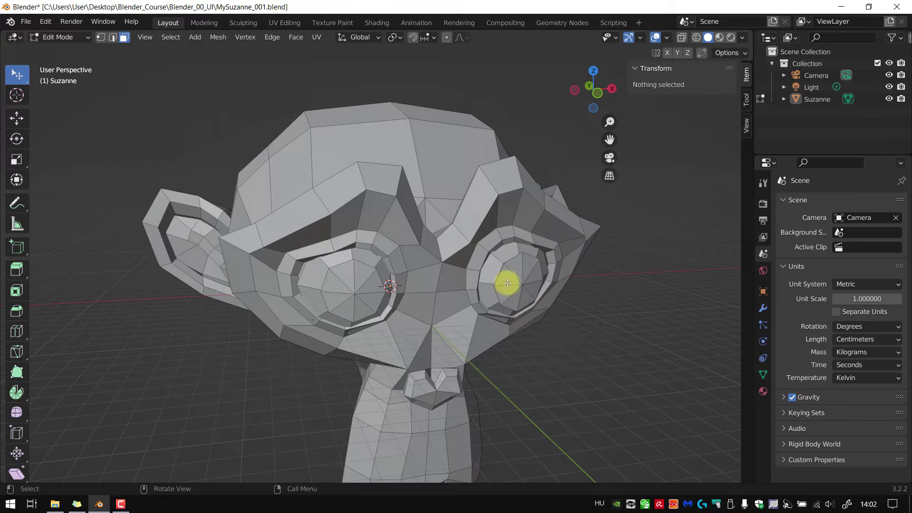
# Try linked selection on Suzanne's head, clear it, and separate the linked left eye mesh into its own object using Selection.
pyautogui.press('l')
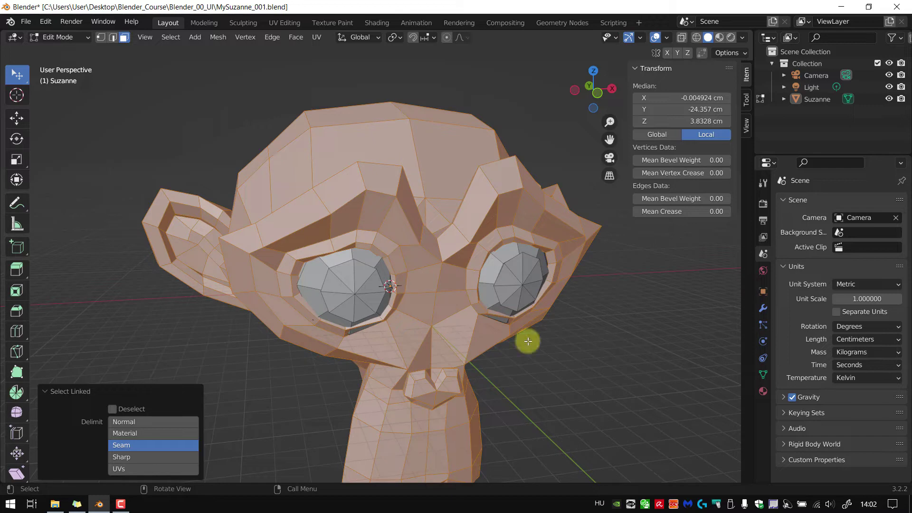
pyautogui.click(595, 356)
pyautogui.press('l')
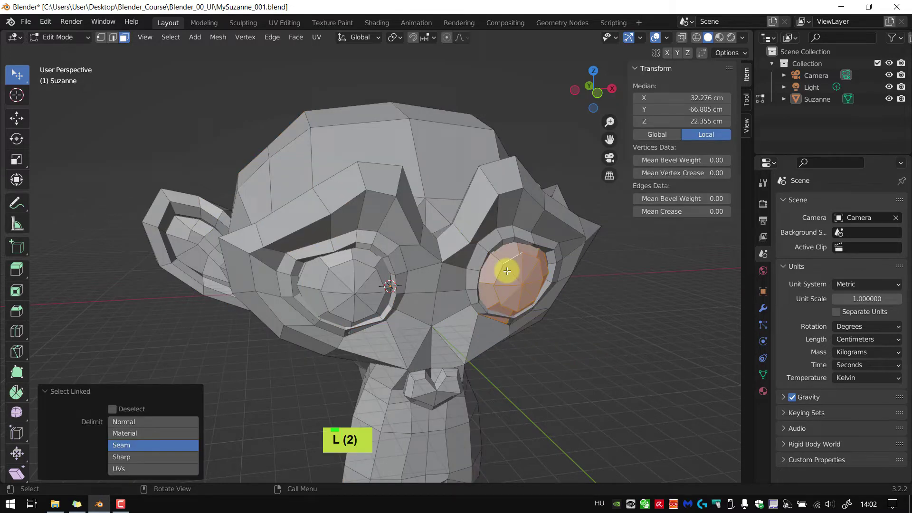
pyautogui.press('p')
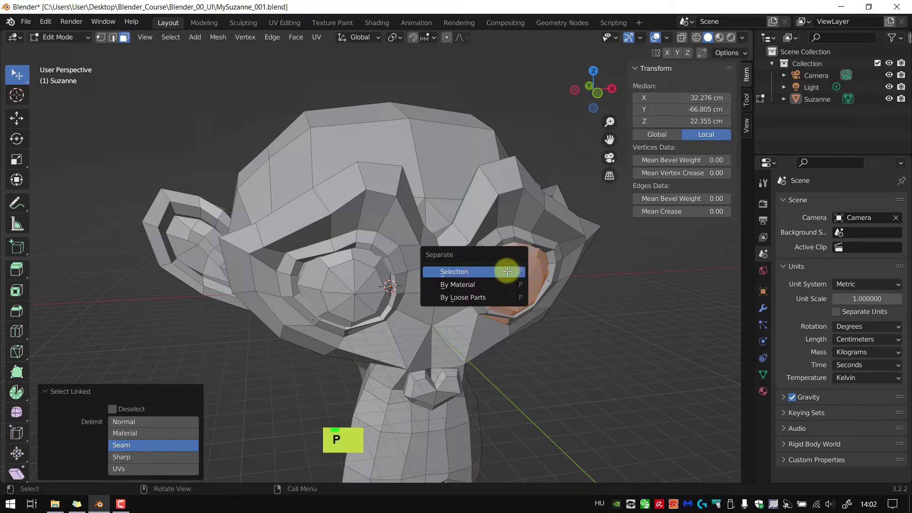
pyautogui.click(507, 271)
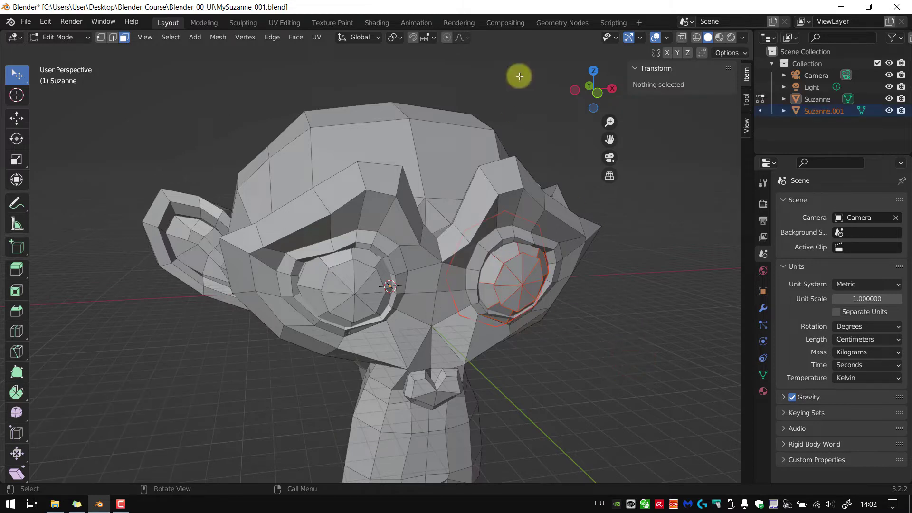
pyautogui.click(558, 51)
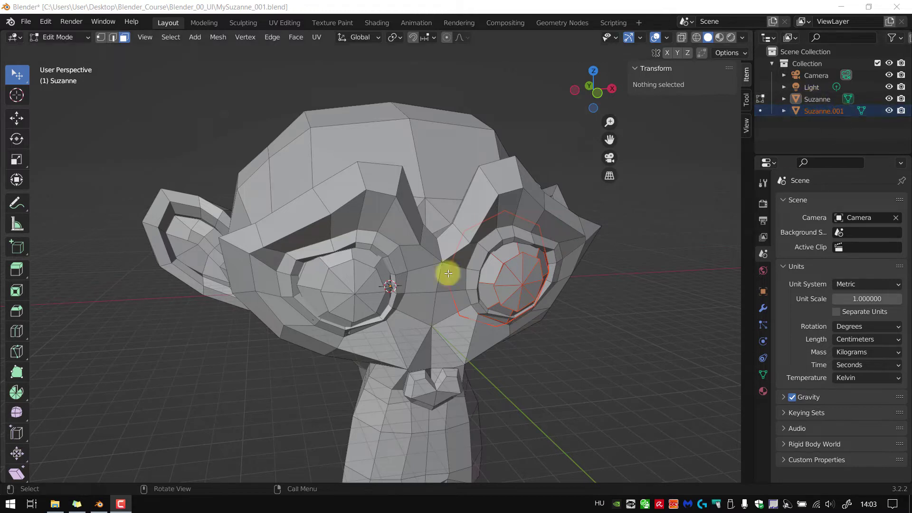
# Select the linked faces of Suzanne's right eye and separate them into their own object using Selection.
pyautogui.click(374, 203)
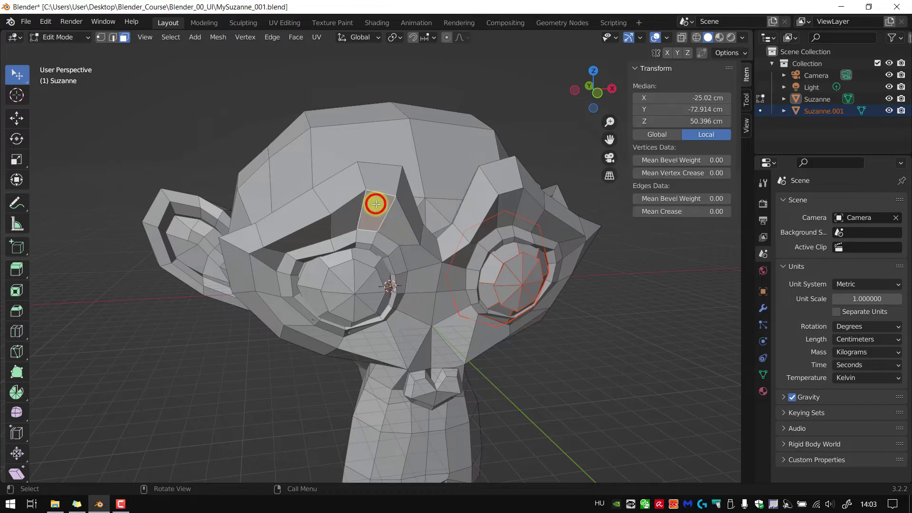
pyautogui.click(354, 281)
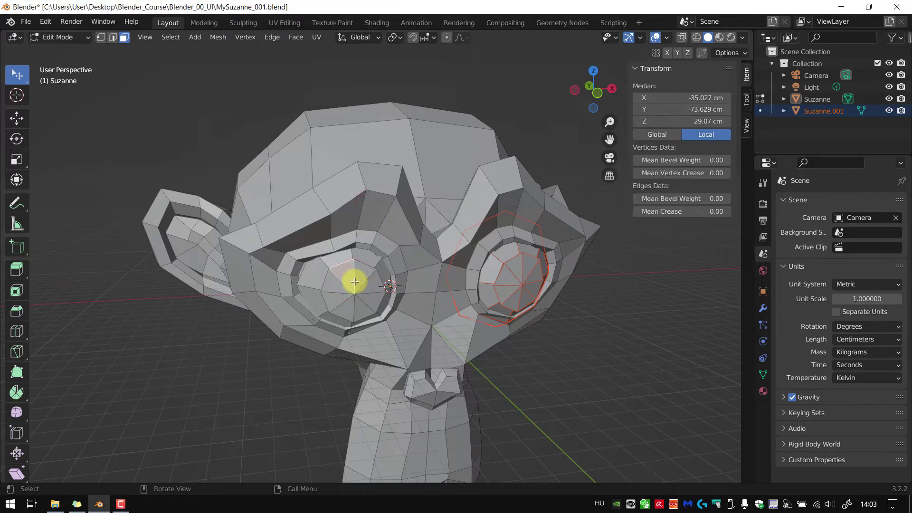
pyautogui.press('l')
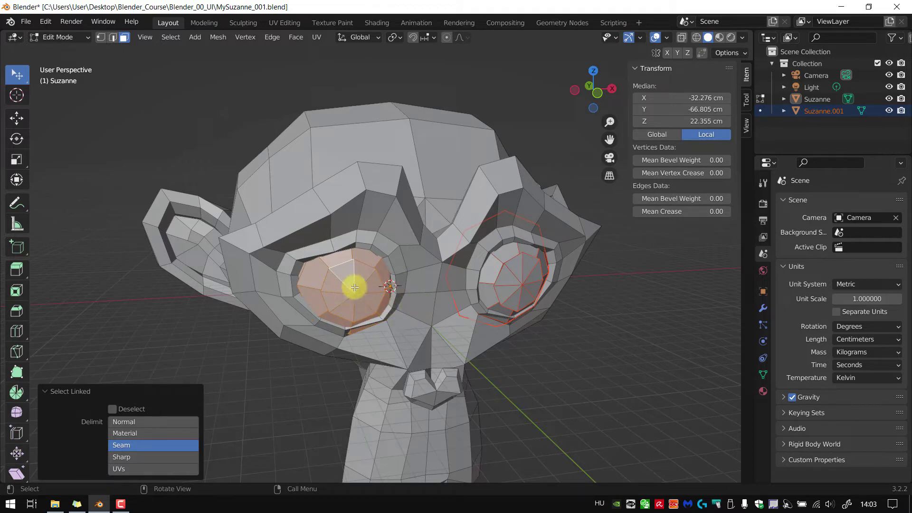
pyautogui.press('p')
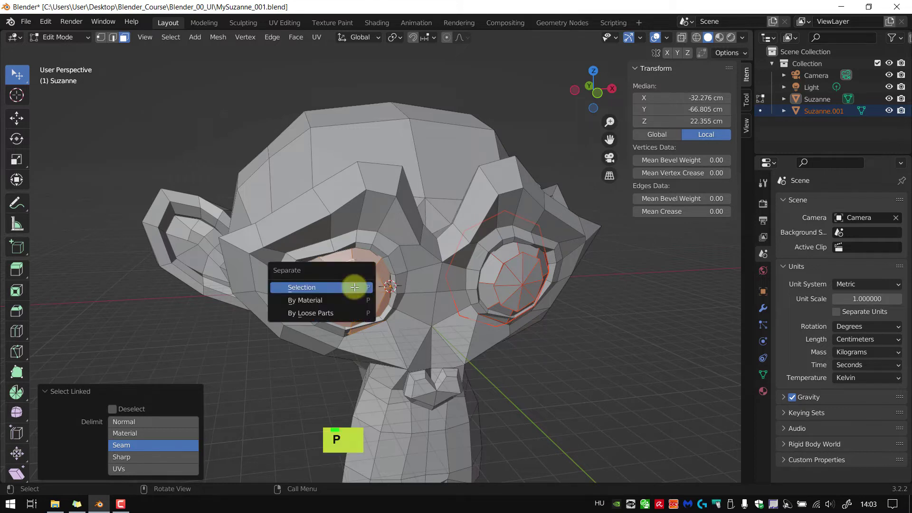
pyautogui.click(354, 287)
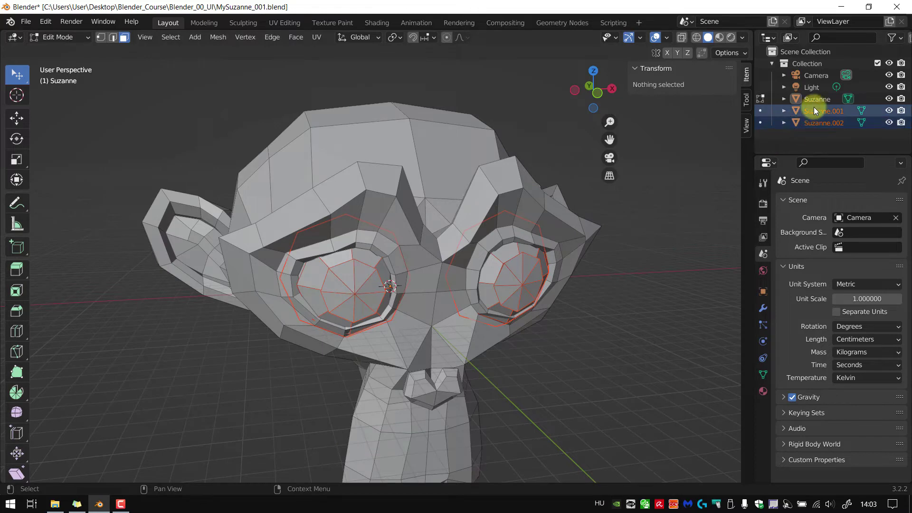
# Switch from Edit Mode to Object Mode and deselect all objects.
pyautogui.click(725, 240)
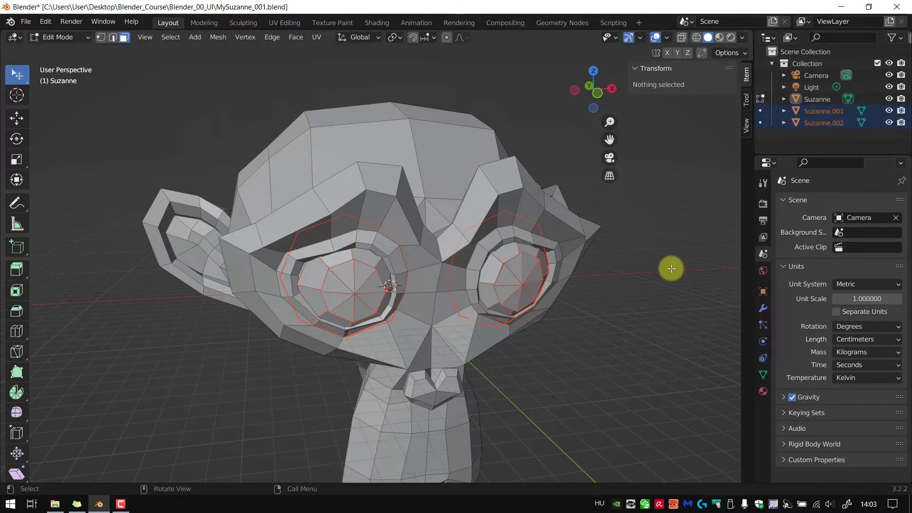
pyautogui.press('Tab')
pyautogui.click(615, 349)
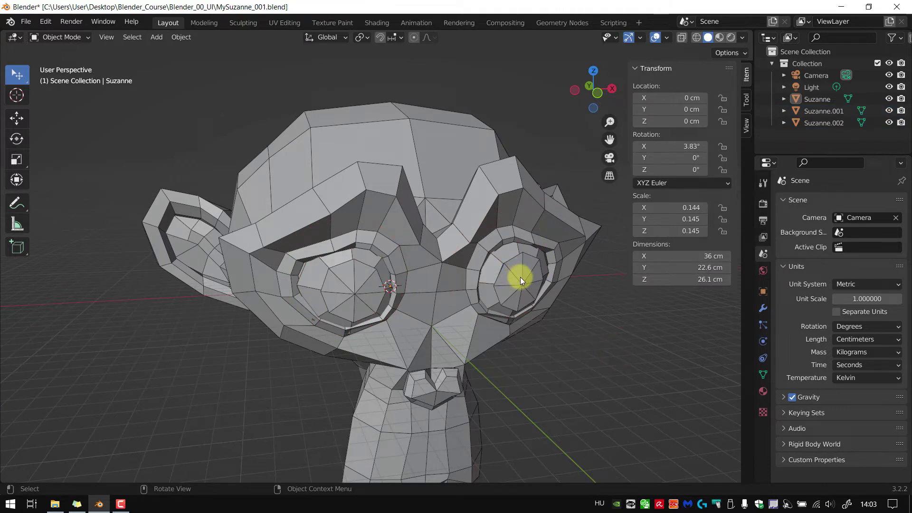
# Rename the separated left eye object as Suzanne_Eye_L.
pyautogui.press('F2')
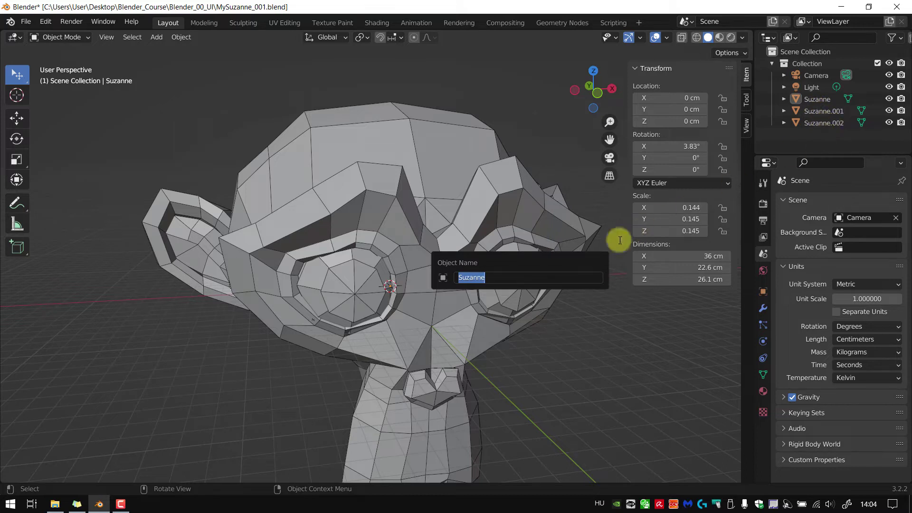
pyautogui.click(505, 274)
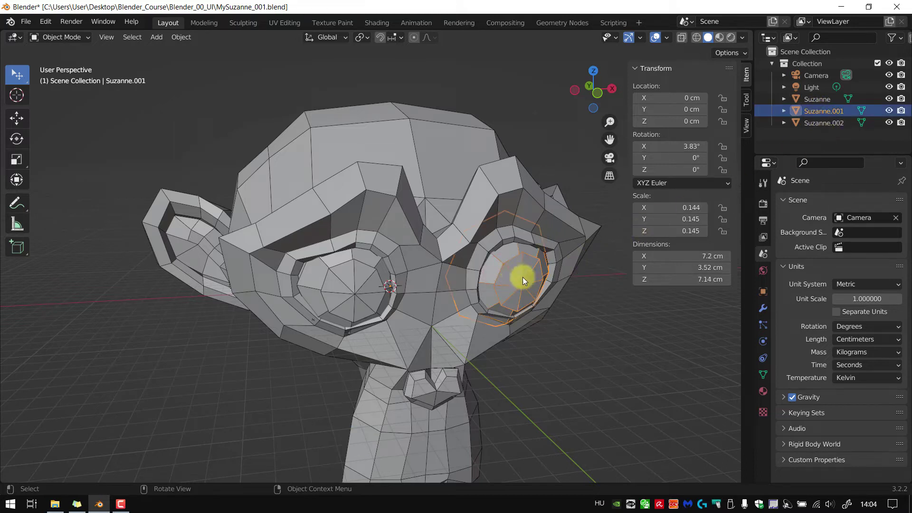
pyautogui.press('F2')
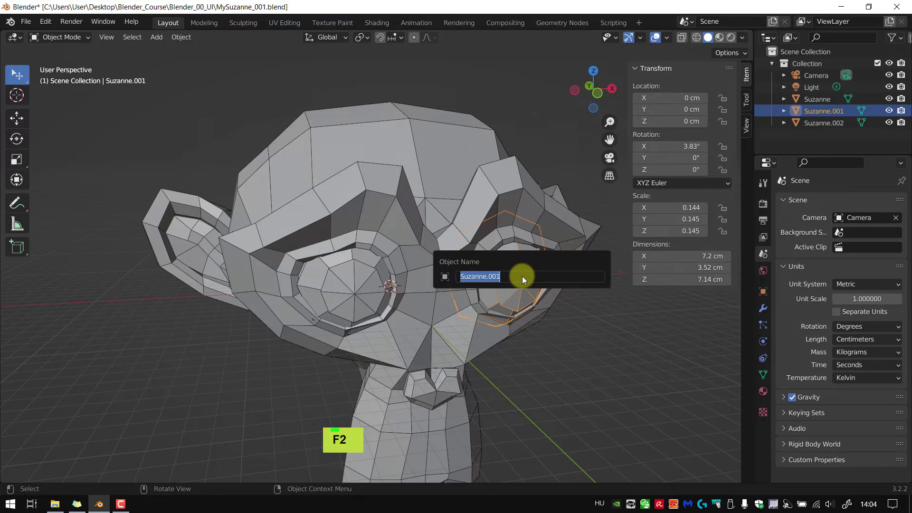
pyautogui.write('E')
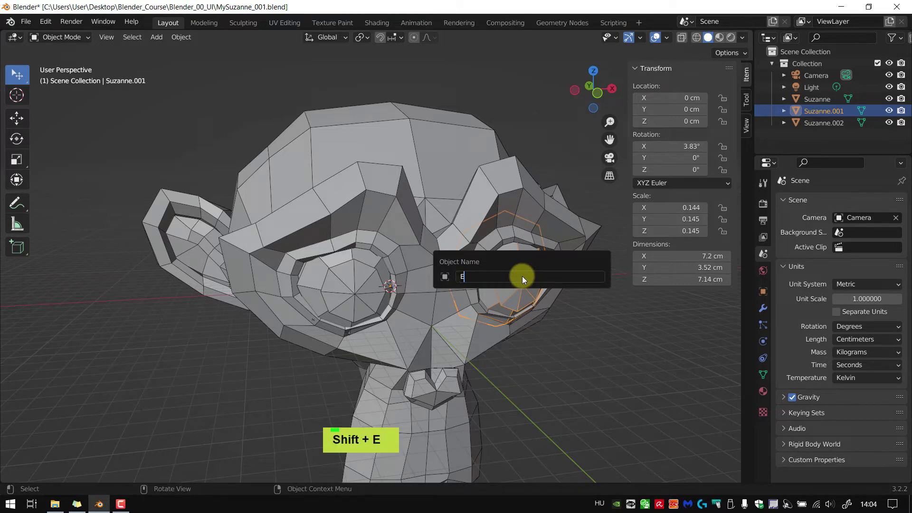
pyautogui.press('BackSpace')
pyautogui.write('suza')
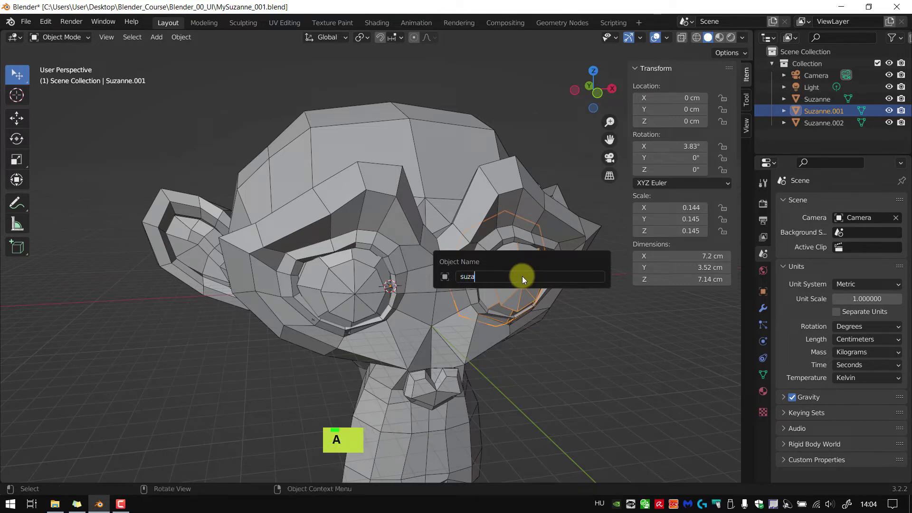
pyautogui.write('nne_')
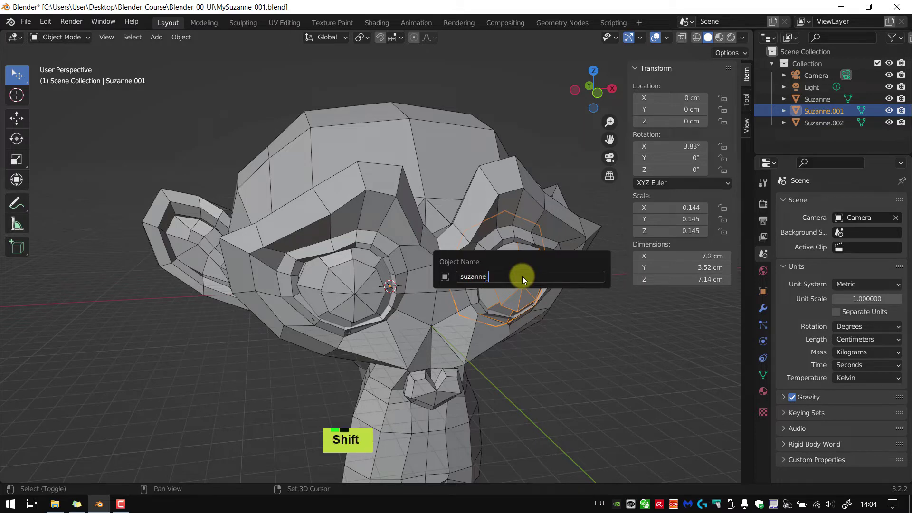
pyautogui.write('Eye')
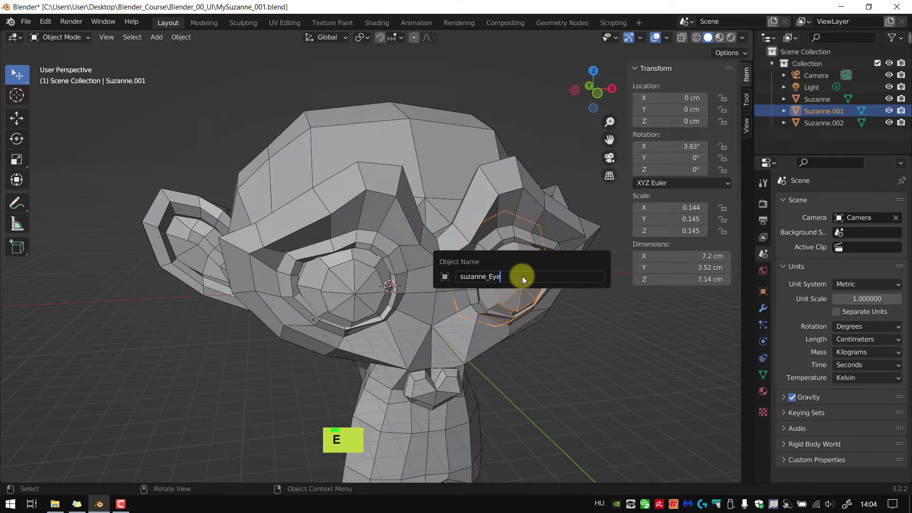
pyautogui.write('_')
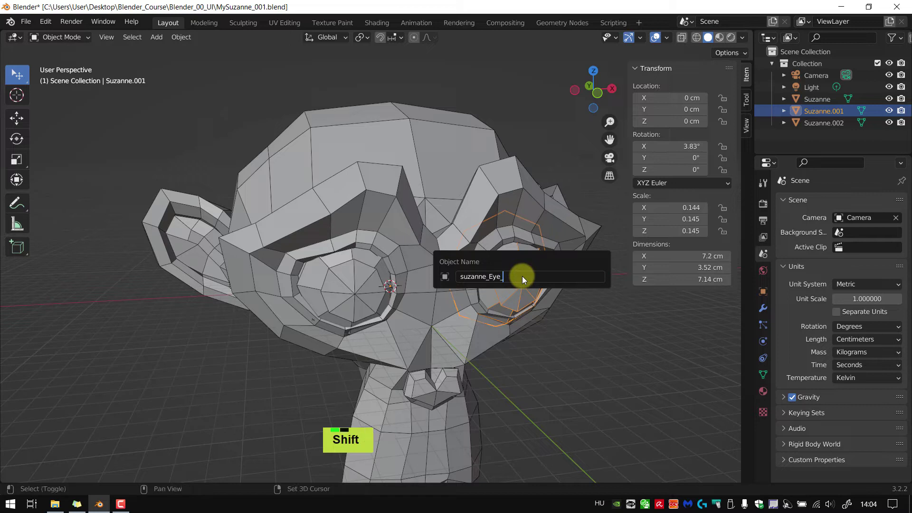
pyautogui.write('L')
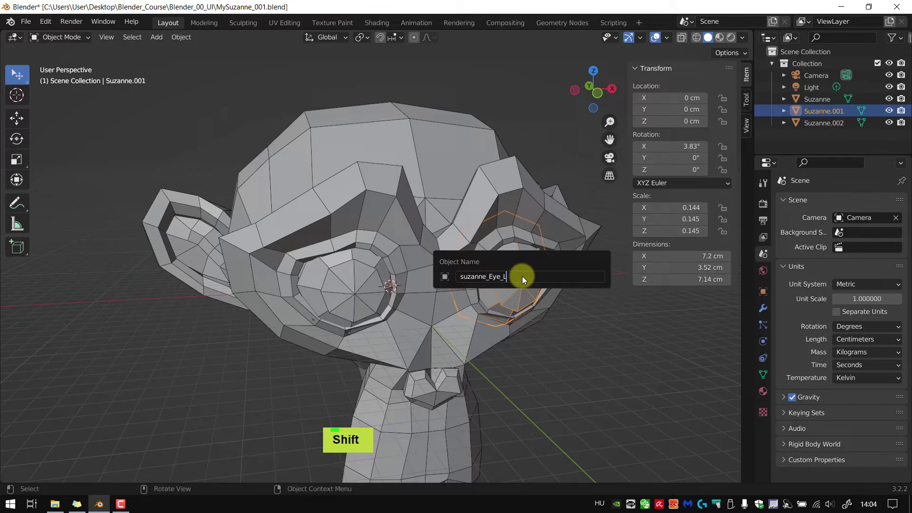
pyautogui.click(464, 276)
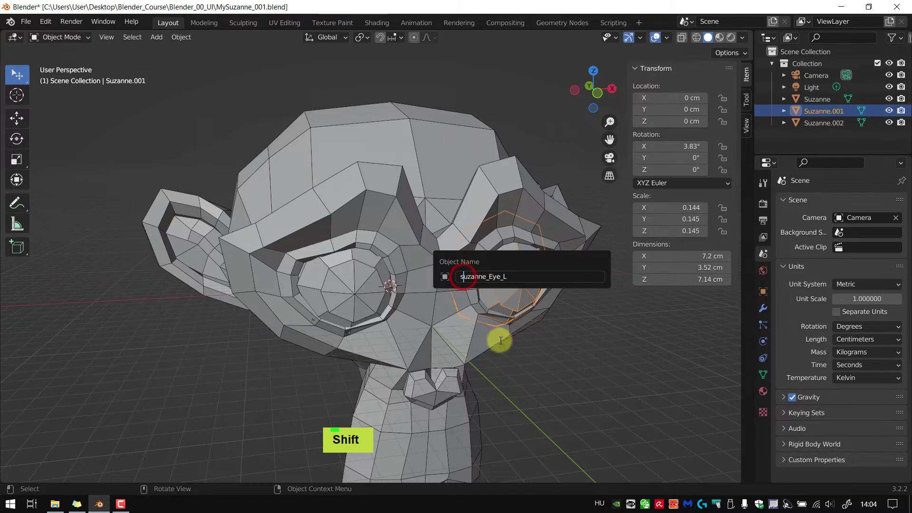
pyautogui.press('BackSpace')
pyautogui.write('S')
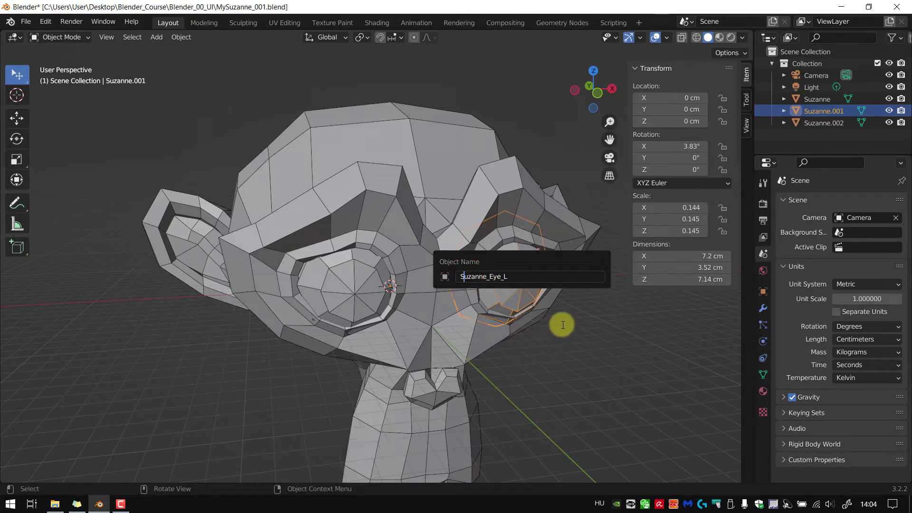
pyautogui.press('Return')
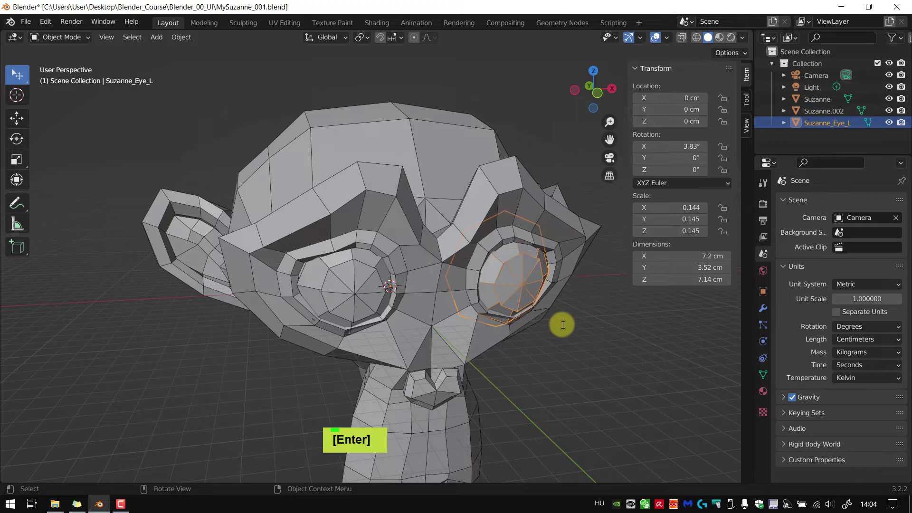
# Rename the separated right eye object as Suzanne_Eye_R.
pyautogui.click(815, 114)
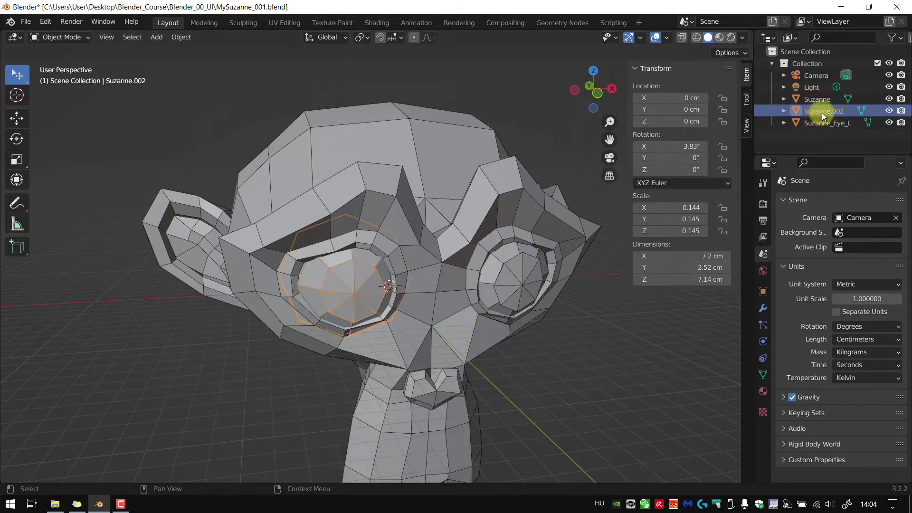
pyautogui.press('F2')
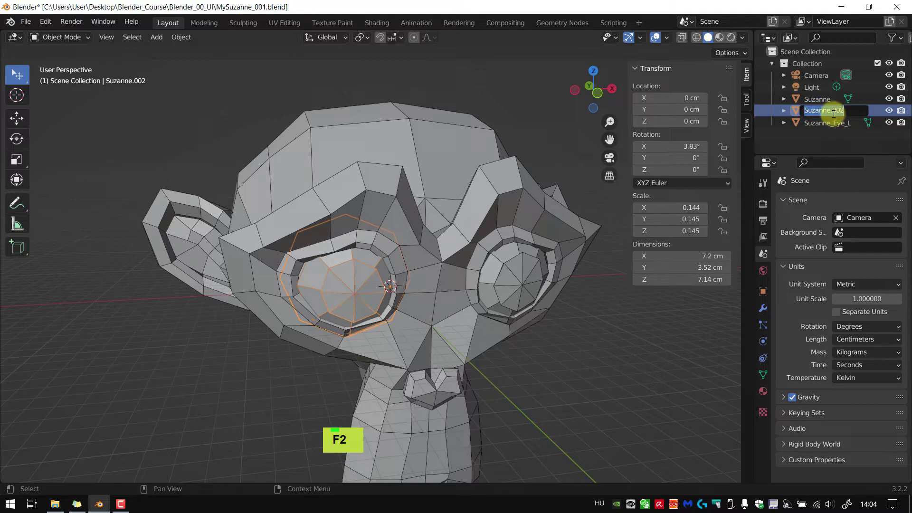
pyautogui.click(849, 114)
pyautogui.press('BackSpace')
pyautogui.press('BackSpace')
pyautogui.press('BackSpace')
pyautogui.press('BackSpace')
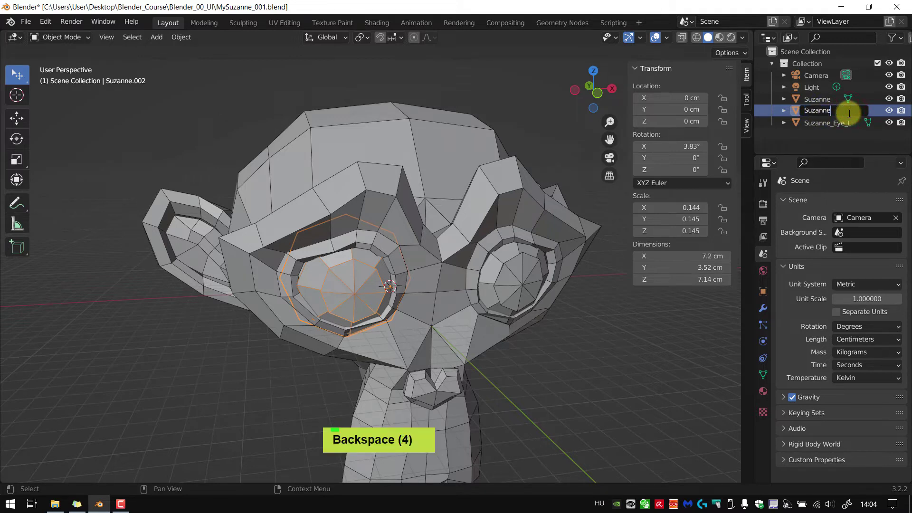
pyautogui.write('_Eye_')
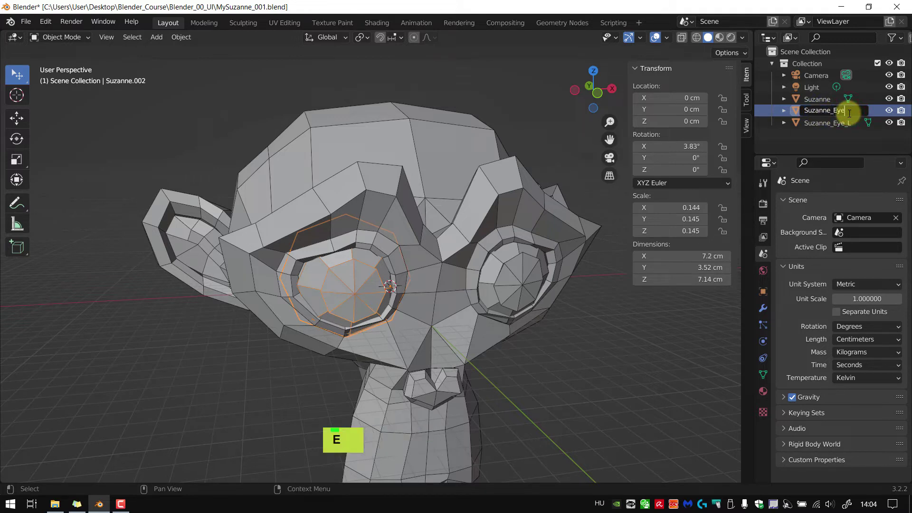
pyautogui.write('R')
pyautogui.press('Return')
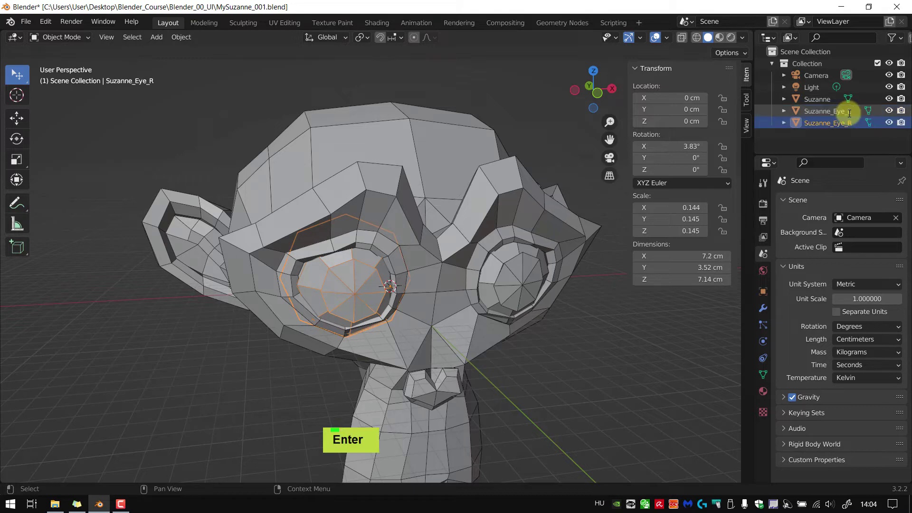
# Select the Suzanne head object on its own, without the two separated eyes.
pyautogui.click(661, 311)
pyautogui.click(455, 240)
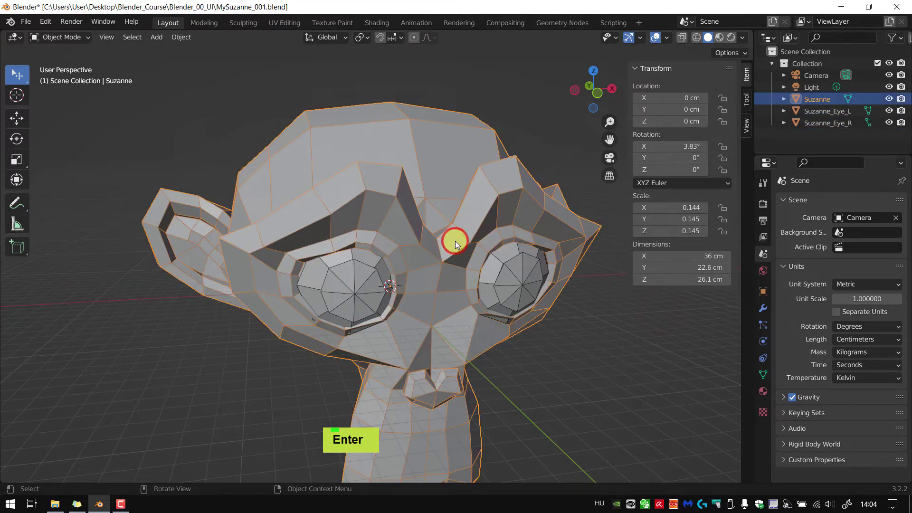
pyautogui.scroll(-2, 456, 241)
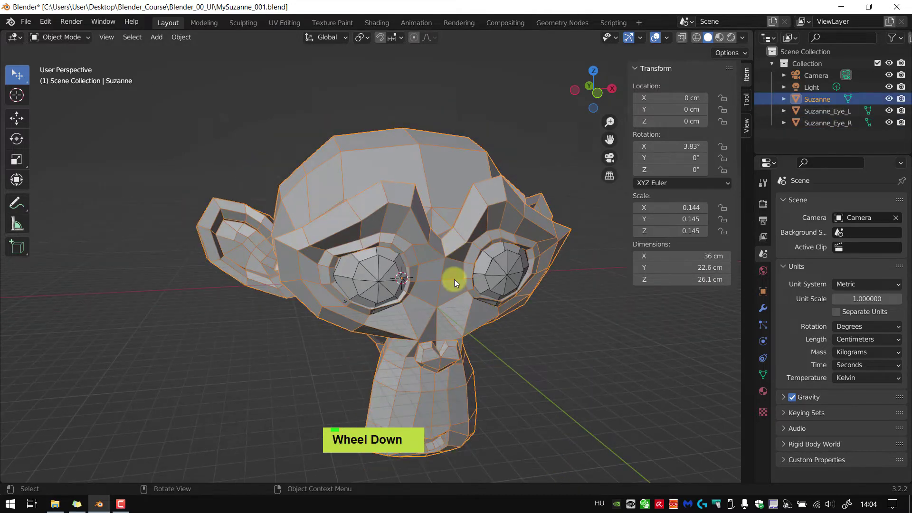
pyautogui.moveTo(454, 280); pyautogui.dragTo(429, 279, button='middle')
pyautogui.scroll(2, 429, 280)
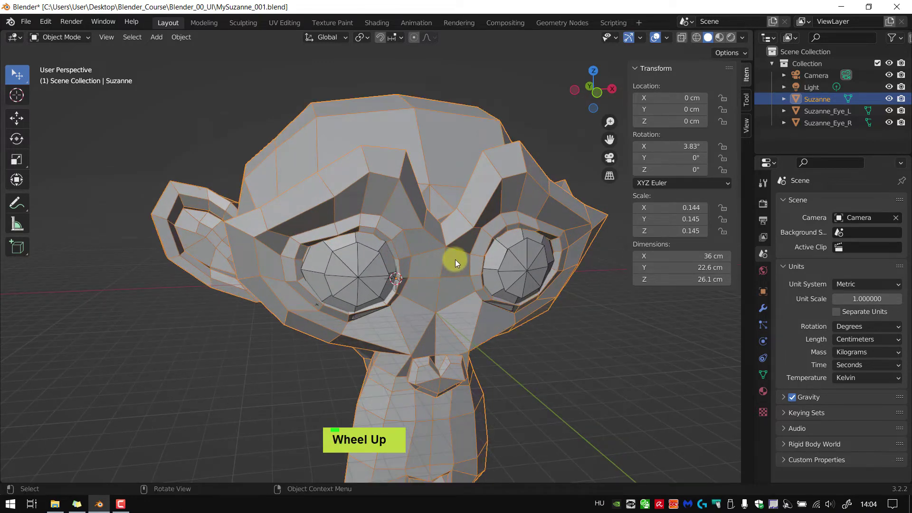
# Enter Edit Mode on the Suzanne head and turn on proportional editing.
pyautogui.press('Tab')
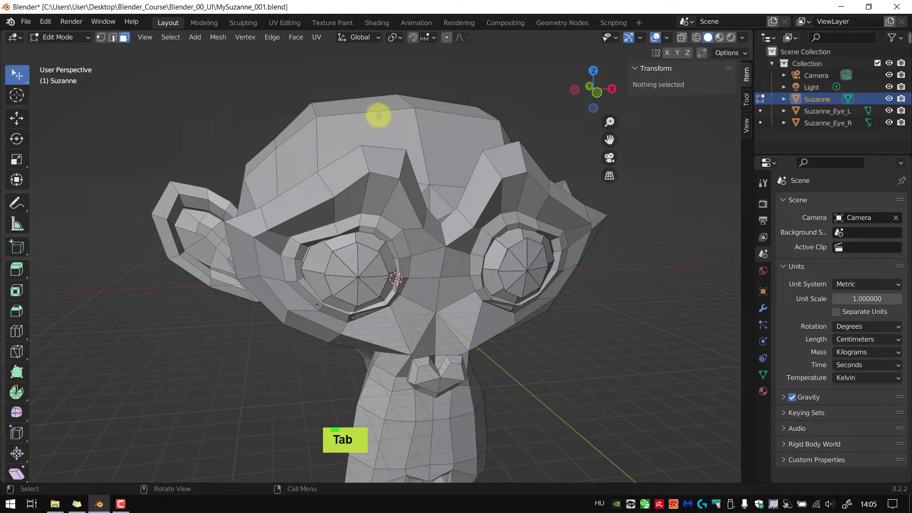
pyautogui.click(337, 42)
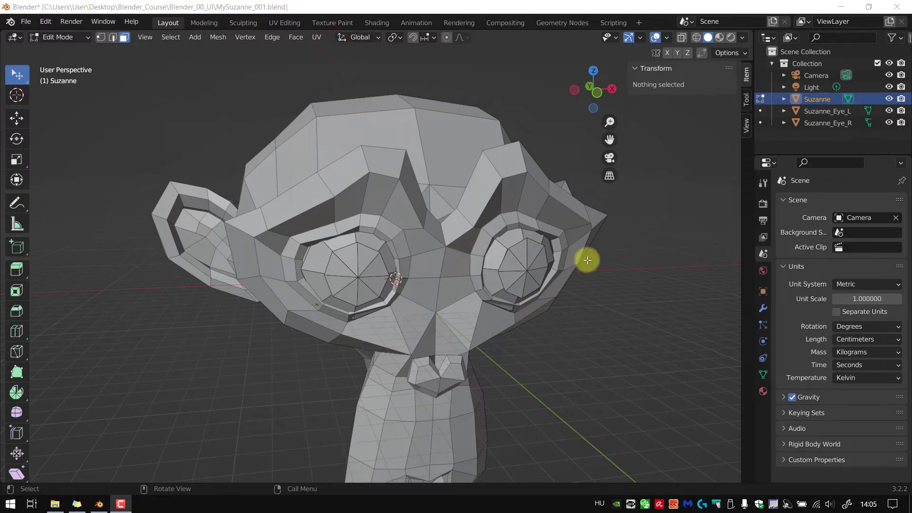
pyautogui.scroll(-4, 622, 282)
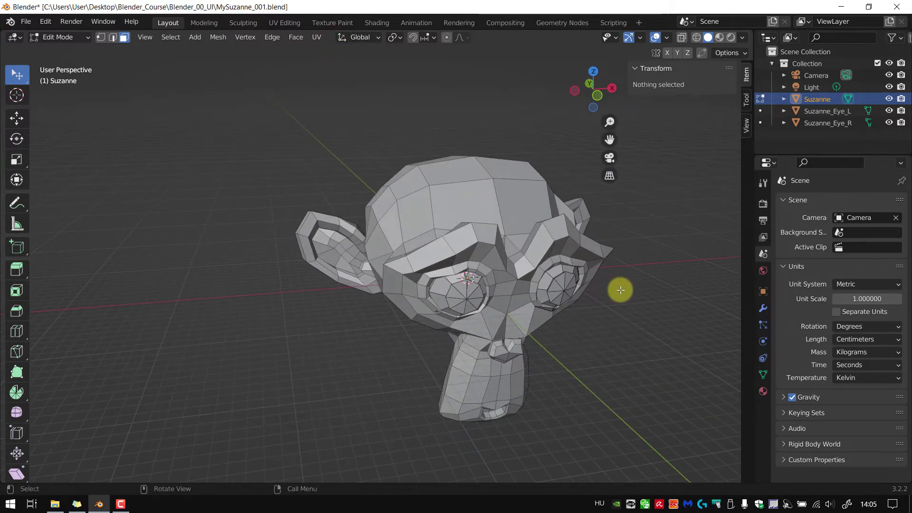
pyautogui.press('o')
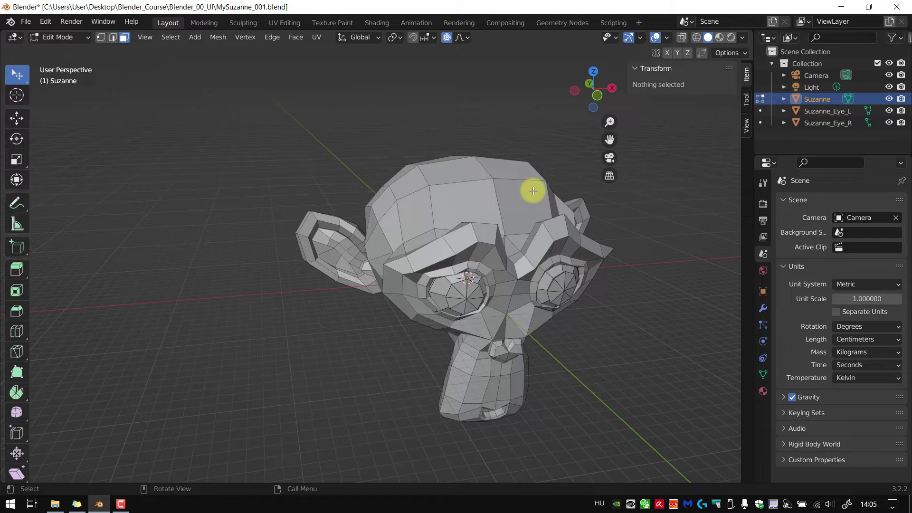
pyautogui.scroll(-2, 585, 302)
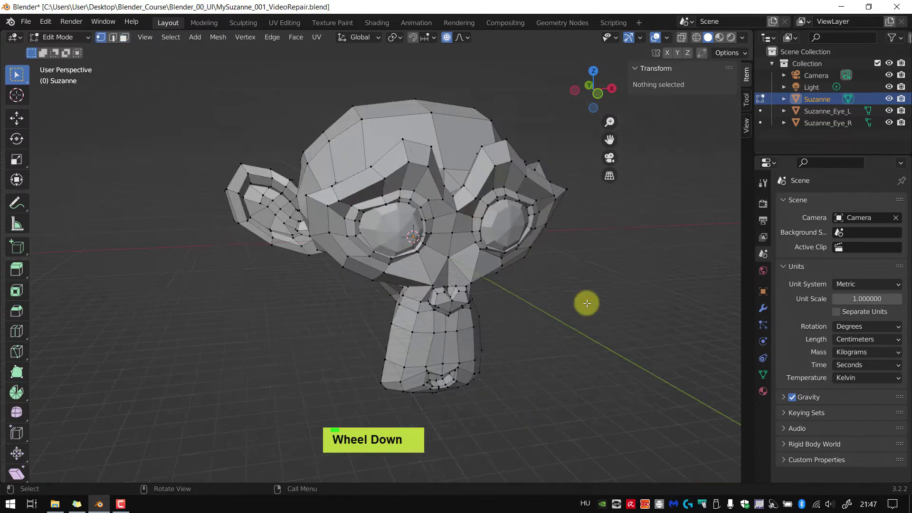
# Activate the combined Transform tool for editing the Suzanne mesh.
pyautogui.hotkey('shift', 'space')
pyautogui.click(586, 303)
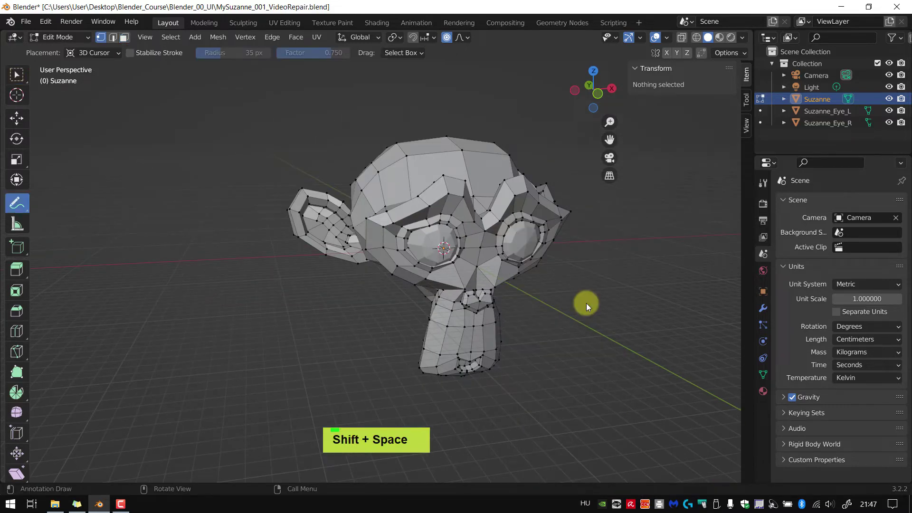
pyautogui.hotkey('shift', 'space')
pyautogui.press('t')
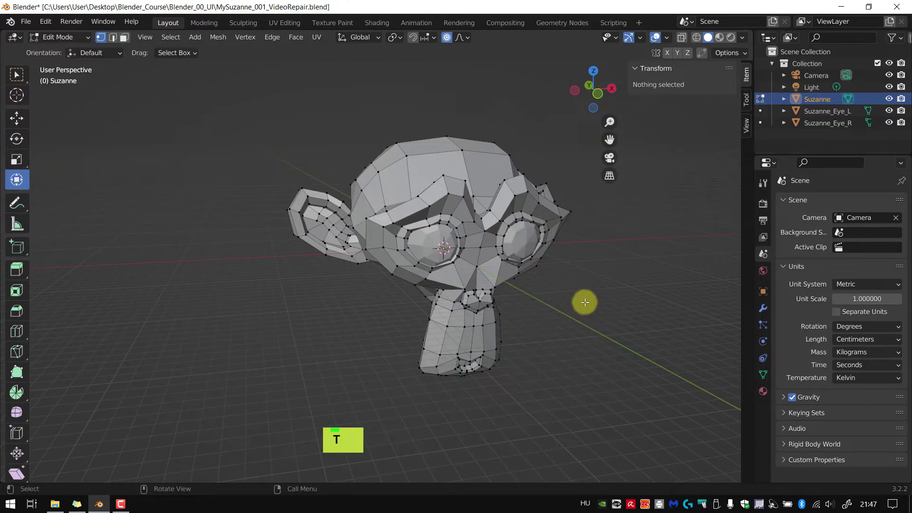
# Select the single brow vertex above Suzanne's eye on the positive X side.
pyautogui.middleClick(525, 178)
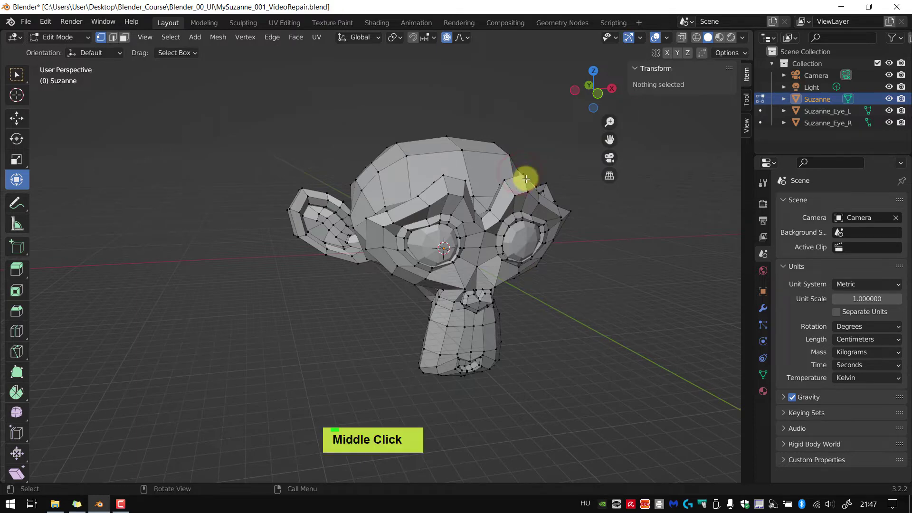
pyautogui.scroll(2, 526, 179)
pyautogui.click(523, 175)
pyautogui.moveTo(523, 176); pyautogui.dragTo(468, 192, button='middle')
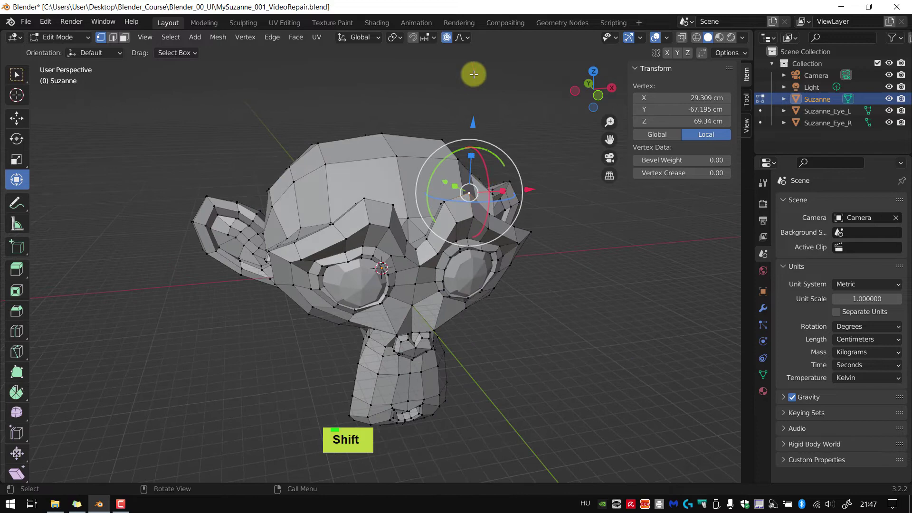
pyautogui.click(449, 39)
pyautogui.keyDown('shift'); pyautogui.moveTo(448, 81); pyautogui.dragTo(459, 76, button='middle'); pyautogui.keyUp('shift')
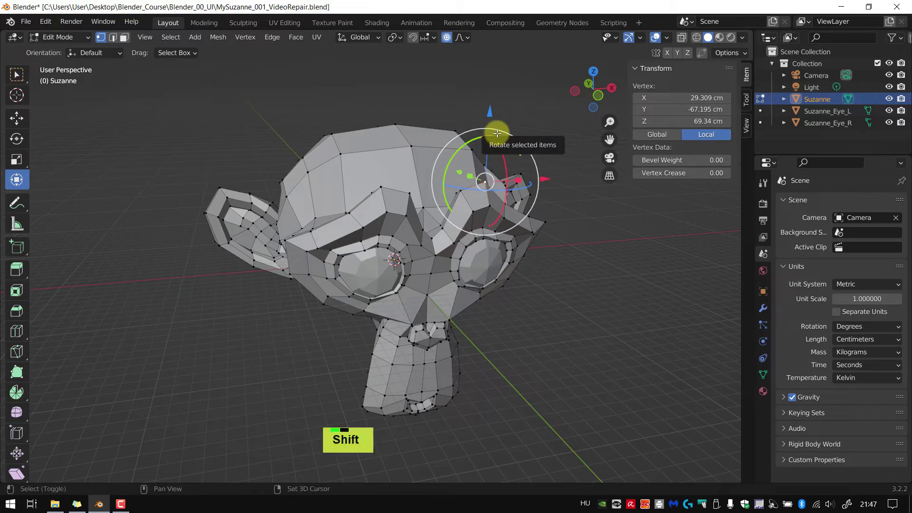
# Examine the falloff types offered for proportional editing without changing the current one.
pyautogui.hotkey('shift', 'o')
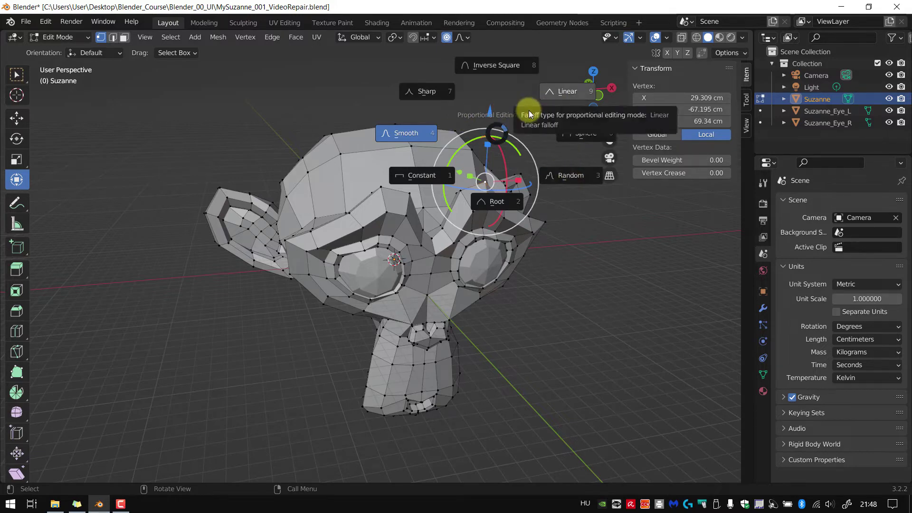
pyautogui.press('Escape')
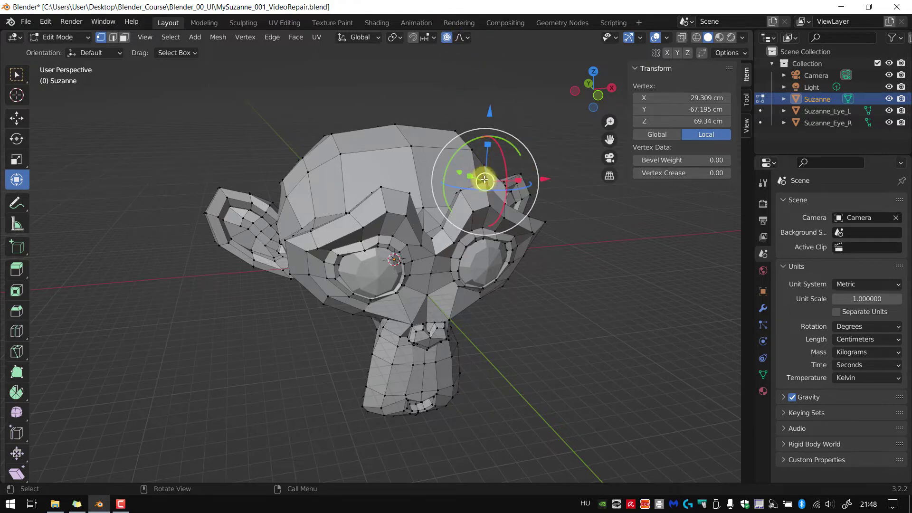
pyautogui.click(61, 23)
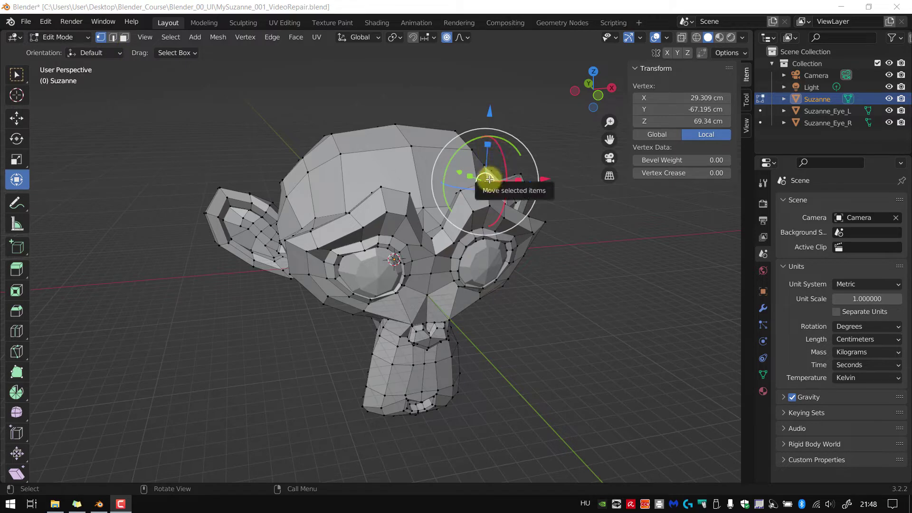
# Move the selected brow vertex slightly with Smooth proportional editing, setting the influence size to about 5.5 cm.
pyautogui.moveTo(488, 180); pyautogui.dragTo(490, 183)
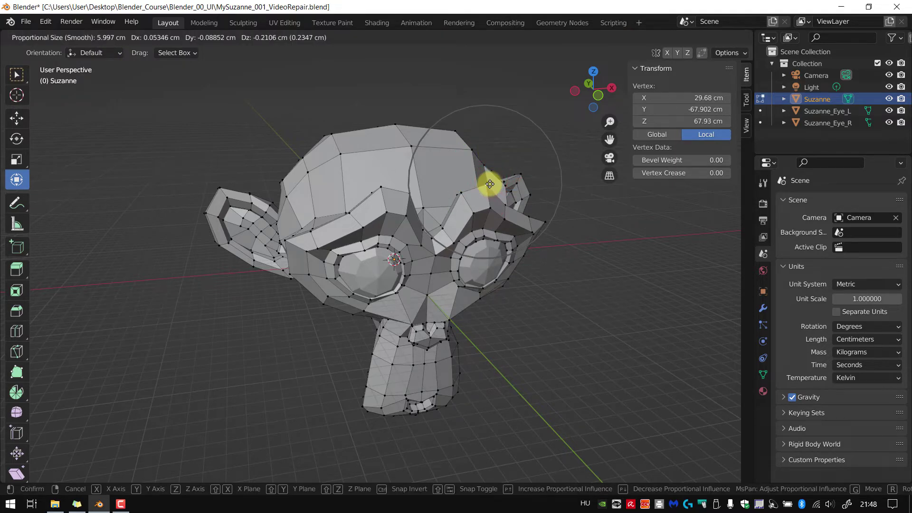
pyautogui.scroll(-1, 489, 184)
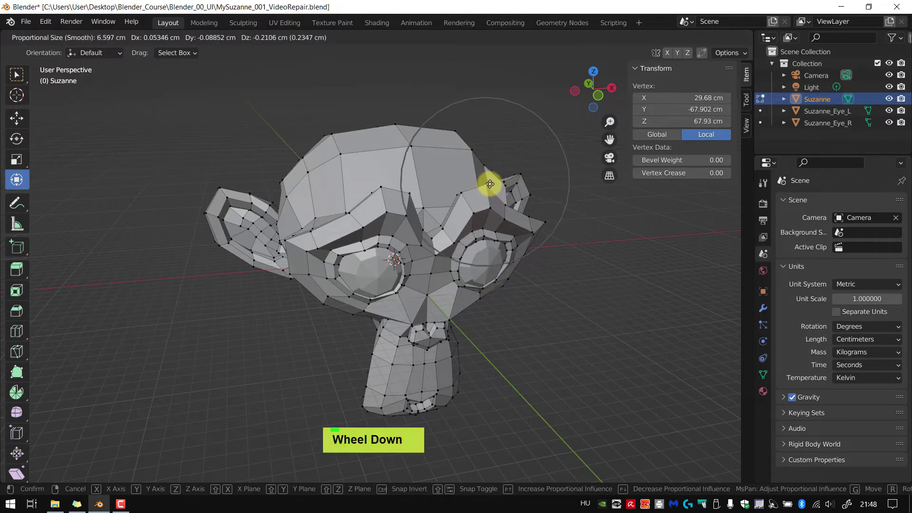
pyautogui.scroll(2, 491, 184)
pyautogui.moveTo(489, 184); pyautogui.dragTo(494, 190)
# Rotate the brow and cheek vertices around the positive-X eye about -19.5° on the X axis, and scale them with proportional editing.
pyautogui.click(479, 295)
pyautogui.moveTo(480, 295); pyautogui.dragTo(485, 194, button='middle')
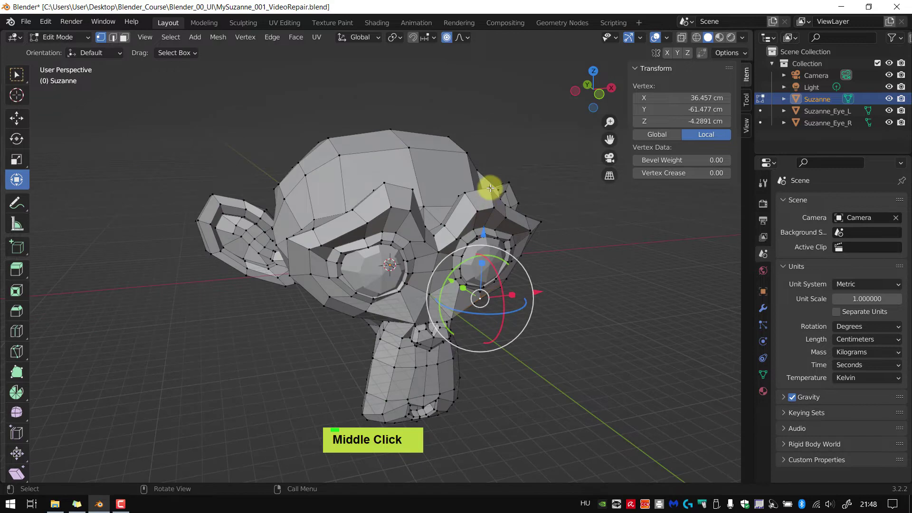
pyautogui.keyDown('shift'); pyautogui.click(491, 188); pyautogui.keyUp('shift')
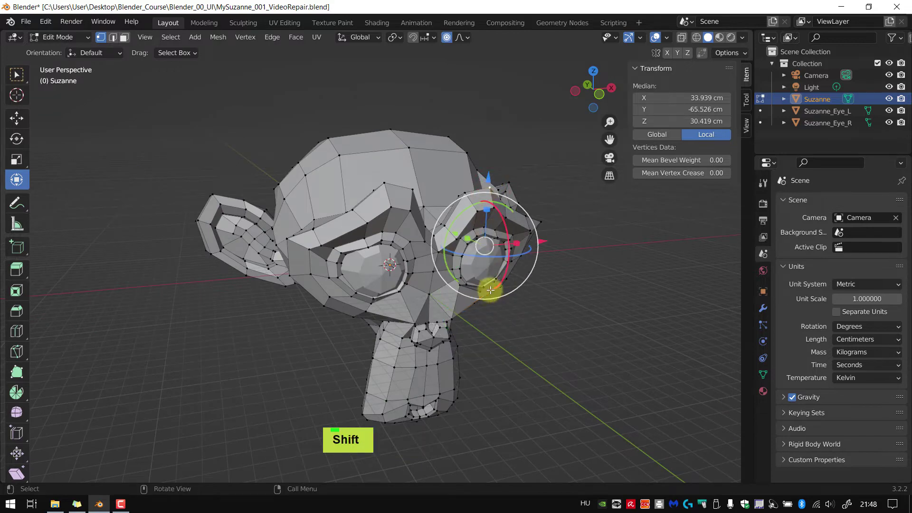
pyautogui.moveTo(483, 198); pyautogui.dragTo(437, 206, button='middle')
pyautogui.moveTo(478, 226); pyautogui.dragTo(481, 207)
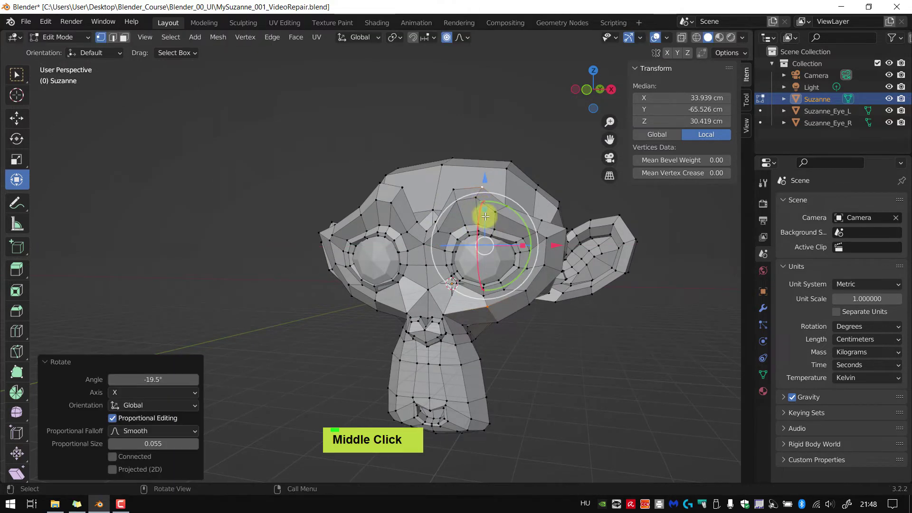
pyautogui.press('s')
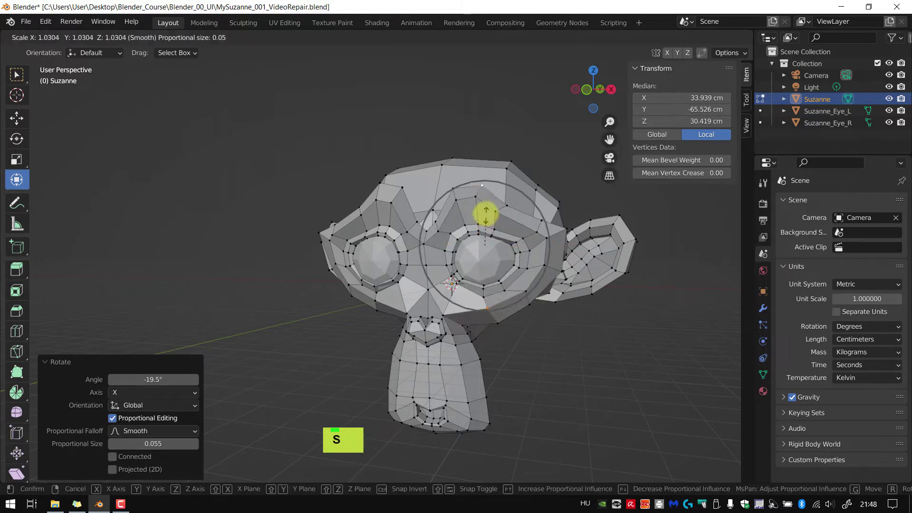
pyautogui.click(485, 223)
# With Smooth proportional editing, trackball-rotate the brow and cheek vertices around the negative-X eye and move them about -1.3 cm along Y.
pyautogui.moveTo(484, 228); pyautogui.dragTo(433, 205, button='middle')
pyautogui.click(444, 192)
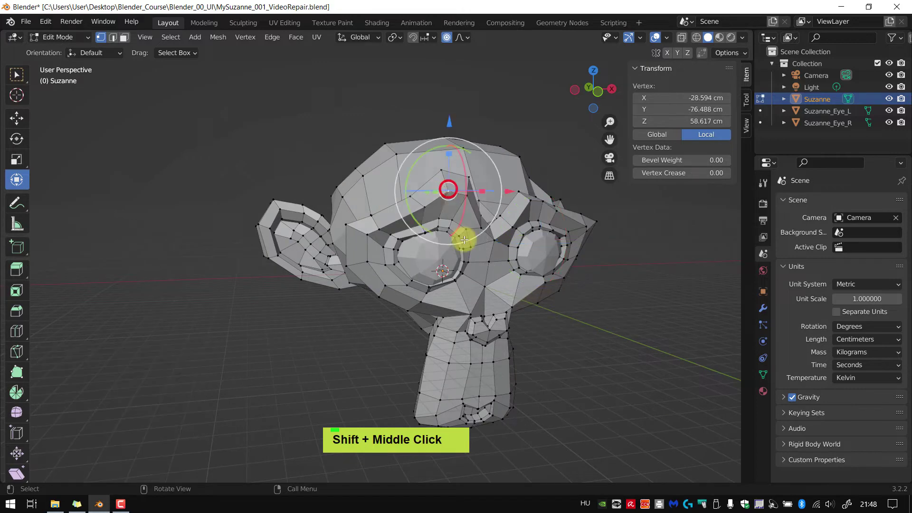
pyautogui.keyDown('shift'); pyautogui.click(428, 296); pyautogui.keyUp('shift')
pyautogui.moveTo(434, 235)
pyautogui.mouseDown(button='middle')
pyautogui.moveTo(444, 237)
pyautogui.moveTo(442, 221)
pyautogui.mouseUp(button='middle')
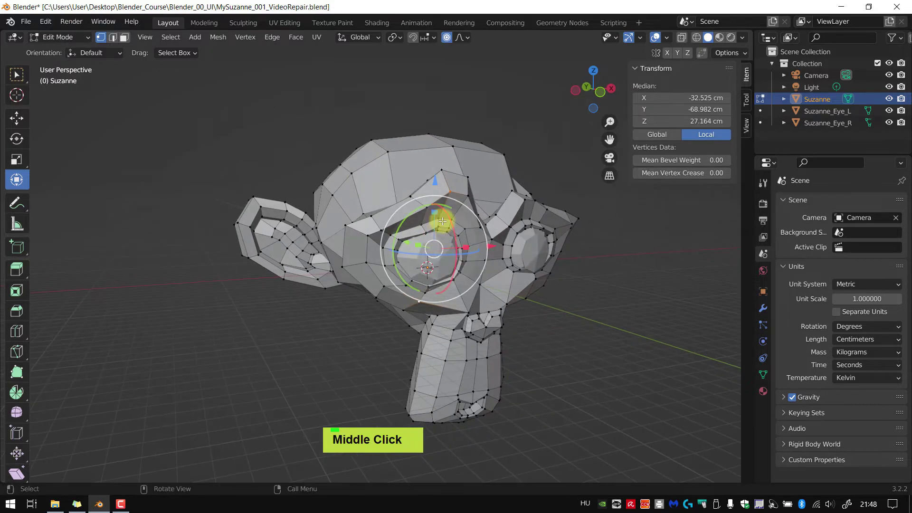
pyautogui.moveTo(449, 221); pyautogui.dragTo(451, 231)
pyautogui.moveTo(451, 231); pyautogui.dragTo(379, 243, button='middle')
pyautogui.moveTo(396, 240); pyautogui.dragTo(403, 243)
pyautogui.moveTo(413, 251); pyautogui.dragTo(449, 264, button='middle')
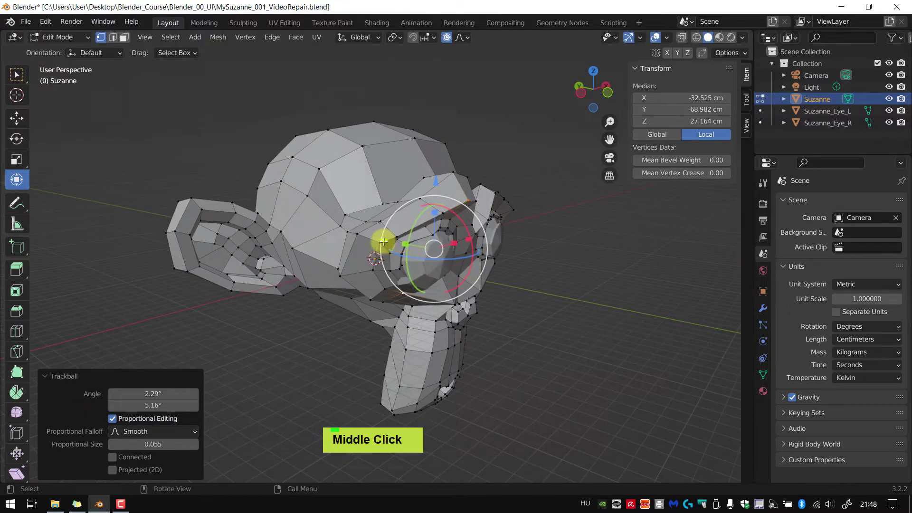
pyautogui.moveTo(384, 240); pyautogui.dragTo(423, 248)
pyautogui.moveTo(424, 249); pyautogui.dragTo(348, 269, button='middle')
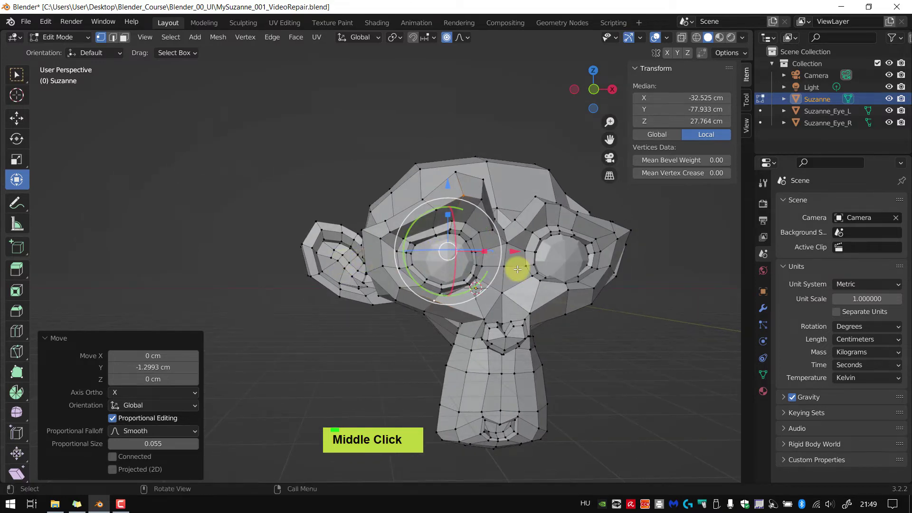
# Box-select the outer vertices of both ears from the front with X-ray on, adding to the selection, and turn X-ray off again.
pyautogui.moveTo(518, 268); pyautogui.dragTo(453, 284, button='middle')
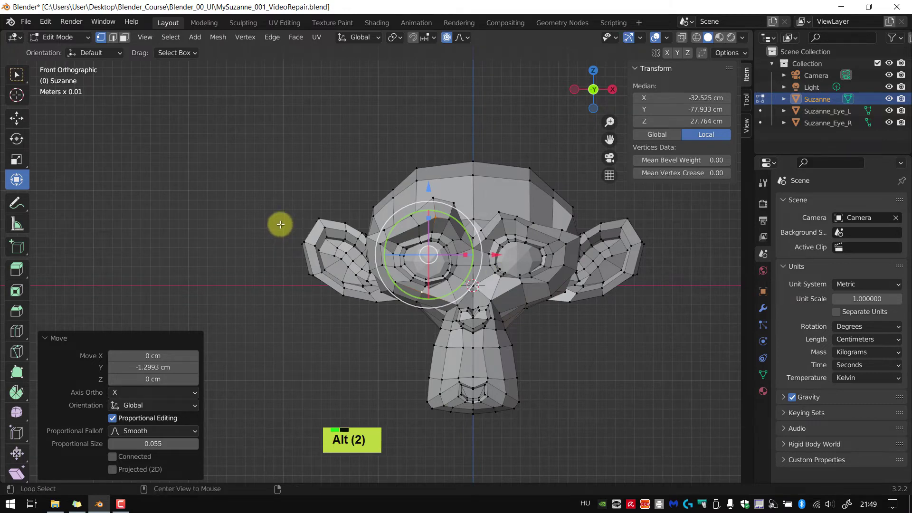
pyautogui.hotkey('alt', 'z')
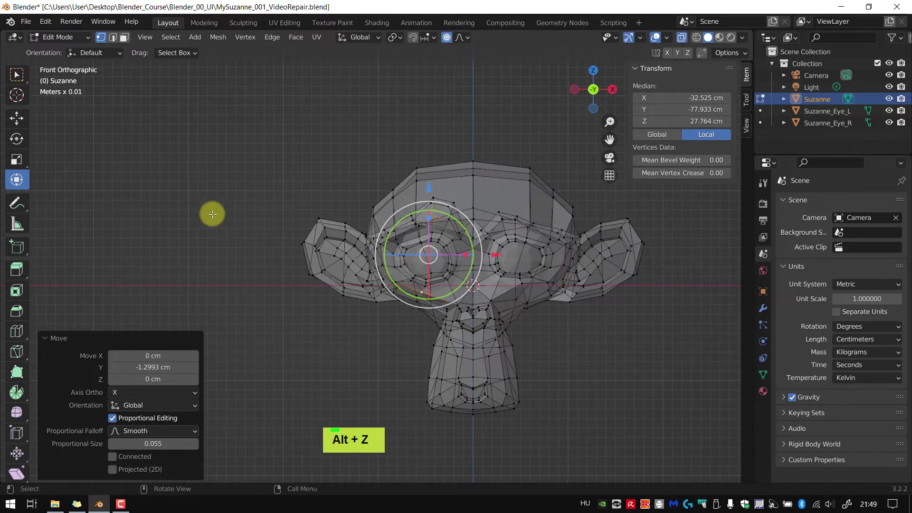
pyautogui.press('b')
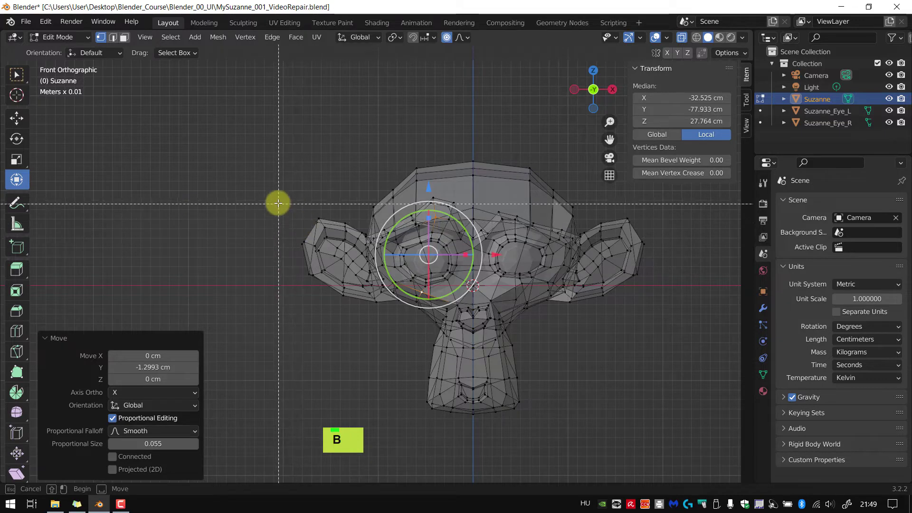
pyautogui.moveTo(277, 202); pyautogui.dragTo(357, 315)
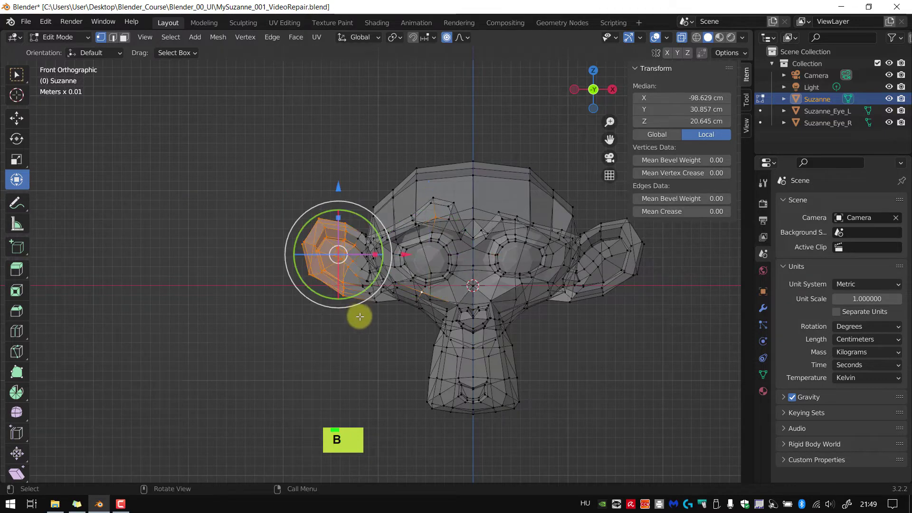
pyautogui.press('w')
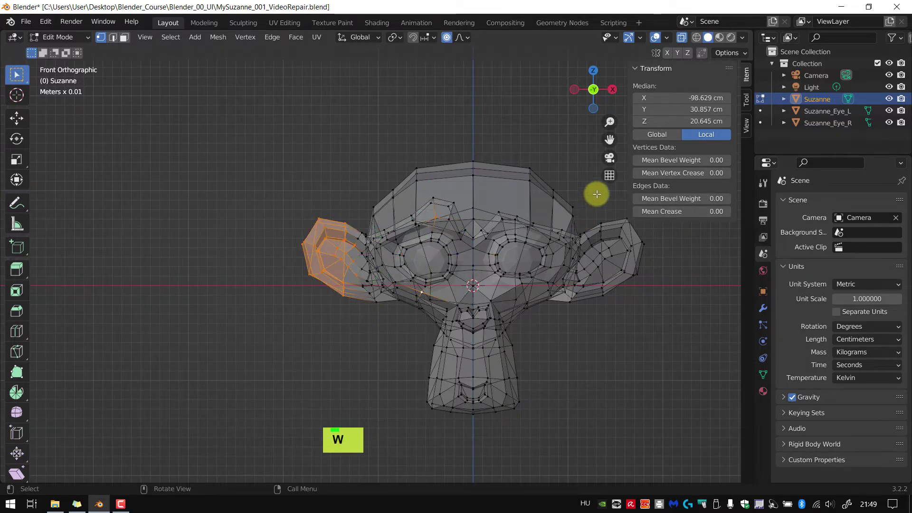
pyautogui.keyDown('shift'); pyautogui.moveTo(589, 182); pyautogui.dragTo(658, 360); pyautogui.keyUp('shift')
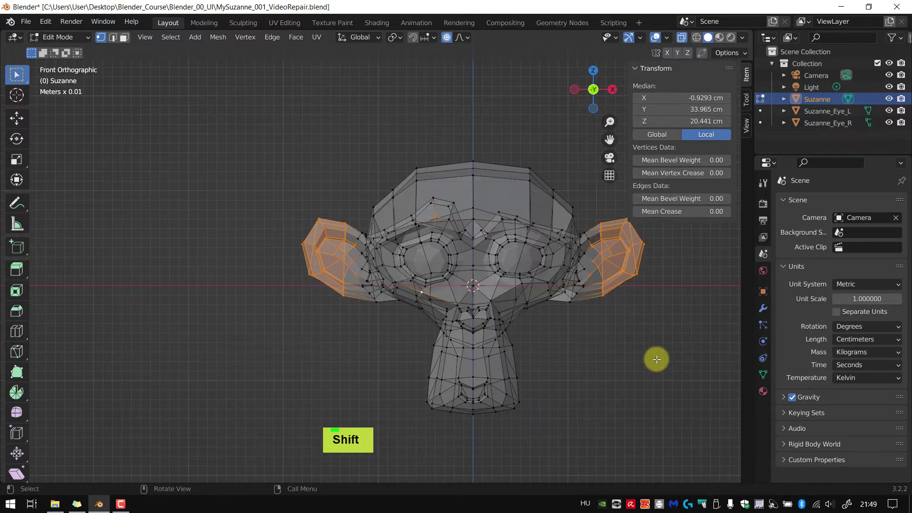
pyautogui.moveTo(406, 311); pyautogui.dragTo(499, 332, button='middle')
pyautogui.hotkey('alt', 'z')
# Scale the selected vertices uniformly by about 1.156 with Smooth proportional editing.
pyautogui.scroll(-1, 499, 332)
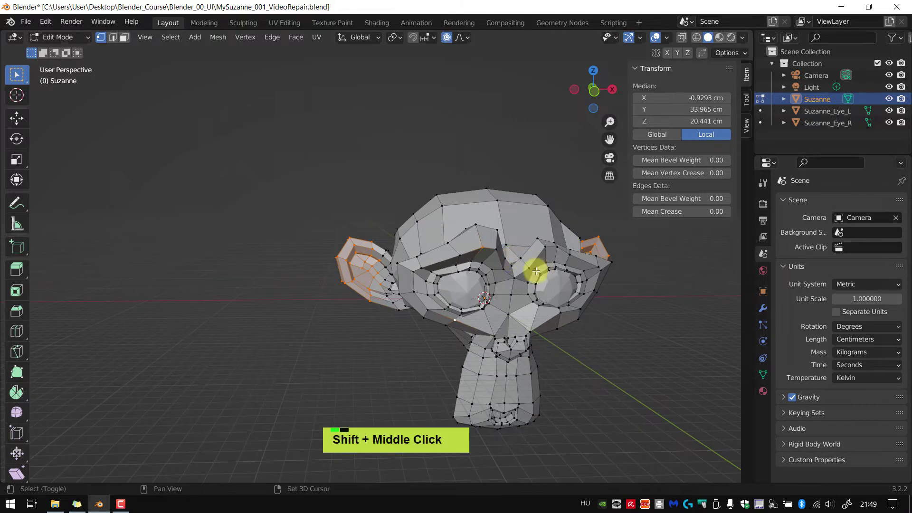
pyautogui.keyDown('shift'); pyautogui.moveTo(535, 271); pyautogui.dragTo(466, 262, button='middle'); pyautogui.keyUp('shift')
pyautogui.press('s')
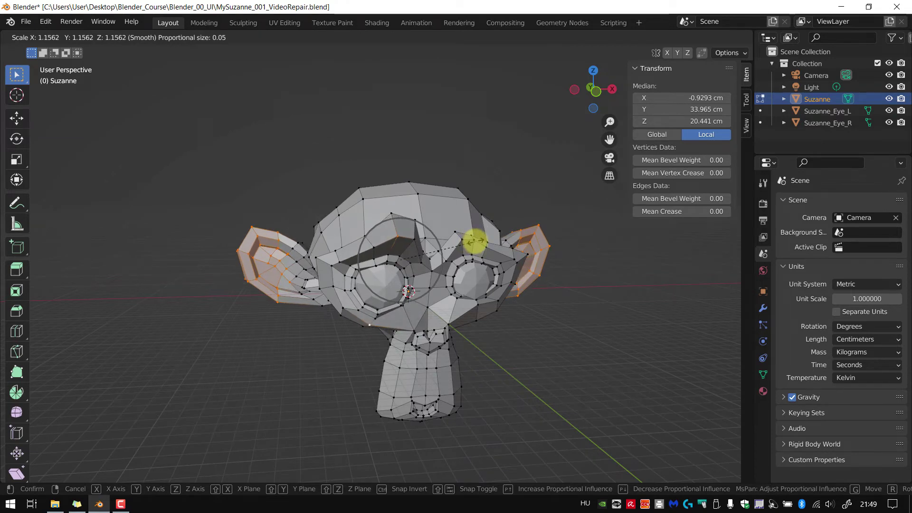
pyautogui.click(475, 242)
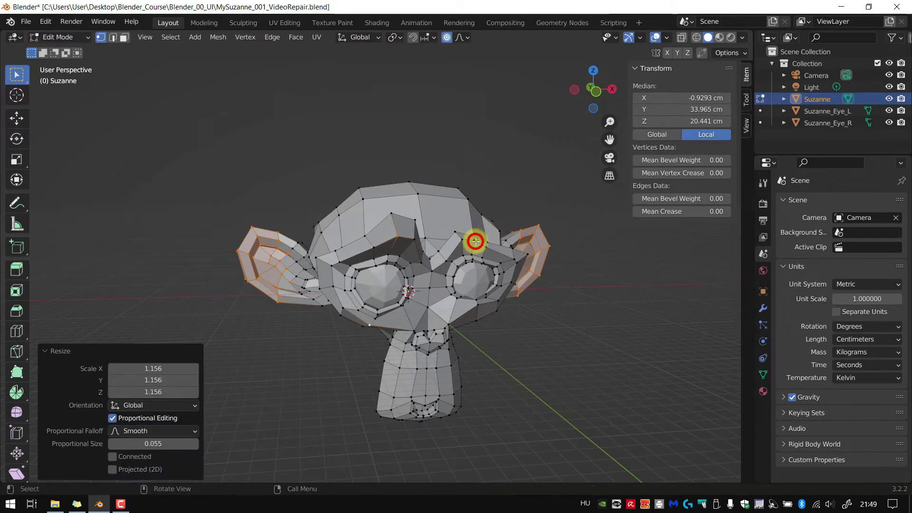
# Remove the stray face vertices from the ear selection and scale the ears along Z by 1.240 with Smooth proportional editing.
pyautogui.press('shift')
pyautogui.keyDown('shift'); pyautogui.click(396, 237); pyautogui.keyUp('shift')
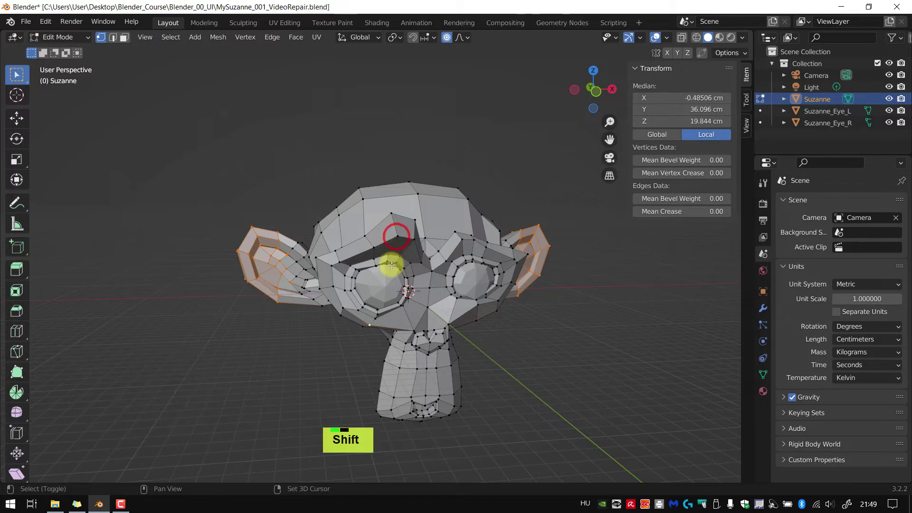
pyautogui.keyDown('shift'); pyautogui.click(368, 324); pyautogui.keyUp('shift')
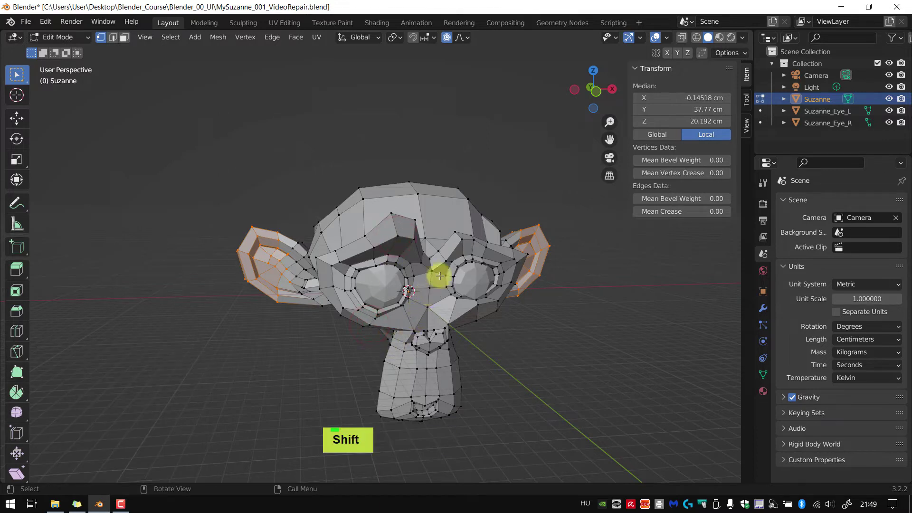
pyautogui.press('s')
pyautogui.press('z')
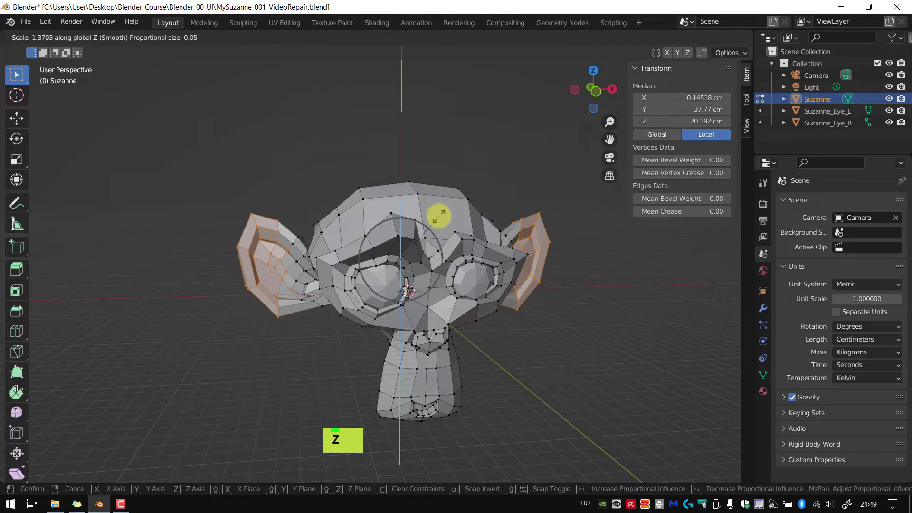
pyautogui.click(434, 215)
# Viewed from above, rotate the selected ear vertices by 8.59° and move them about 1 cm along negative X with proportional editing.
pyautogui.moveTo(435, 215)
pyautogui.mouseDown(button='middle')
pyautogui.moveTo(450, 285)
pyautogui.moveTo(450, 201)
pyautogui.moveTo(441, 198)
pyautogui.mouseUp(button='middle')
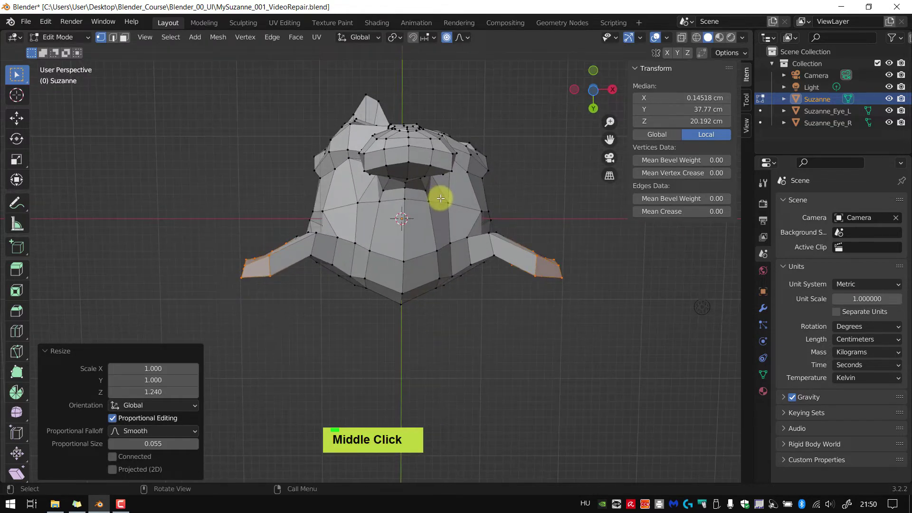
pyautogui.press('r')
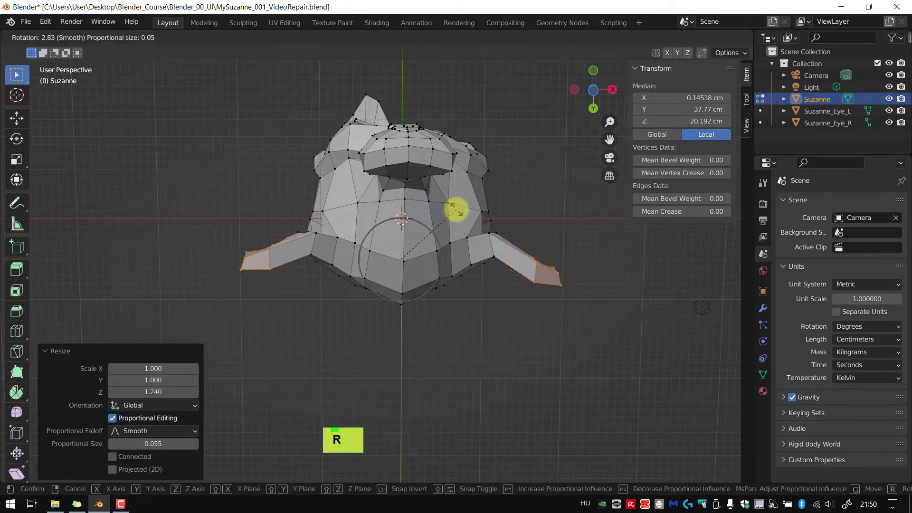
pyautogui.click(464, 213)
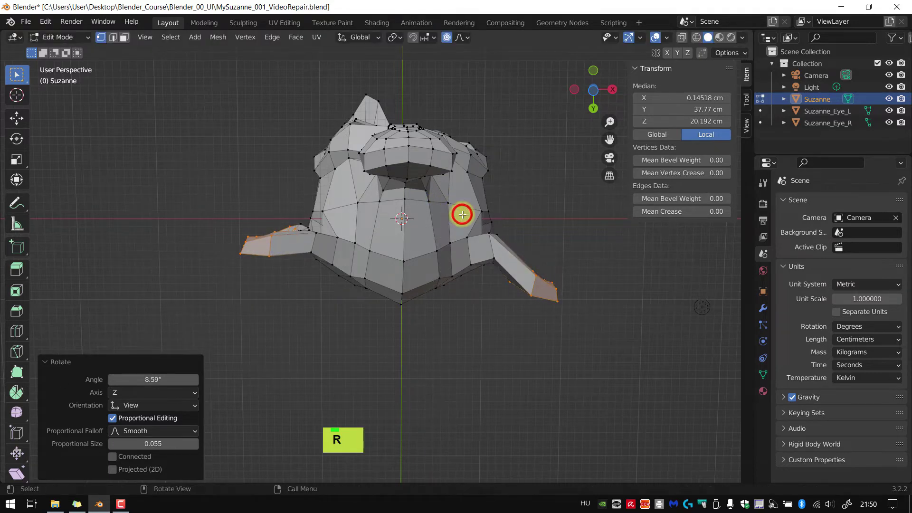
pyautogui.press('g')
pyautogui.press('x')
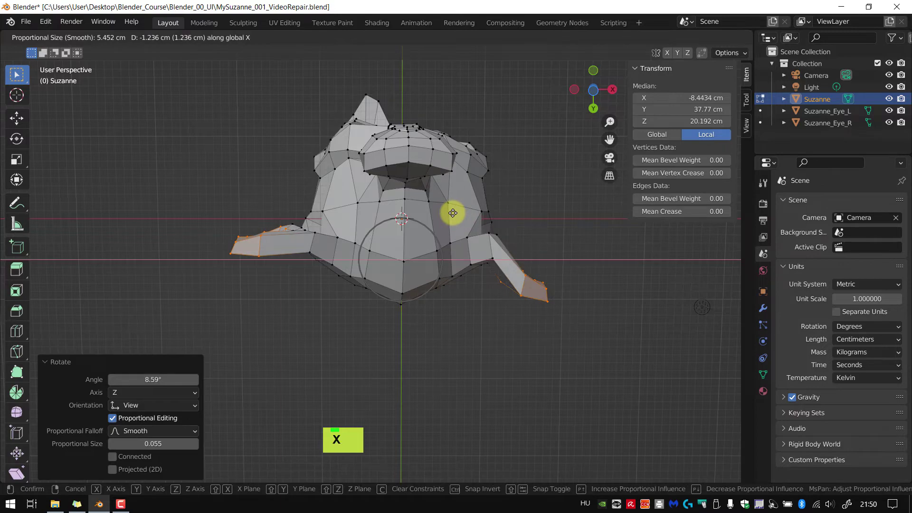
pyautogui.click(455, 212)
# Select the protruding tip vertex of the brow and move it 1.79 cm along Y with Smooth proportional editing.
pyautogui.moveTo(456, 212); pyautogui.dragTo(561, 230, button='middle')
pyautogui.click(555, 217)
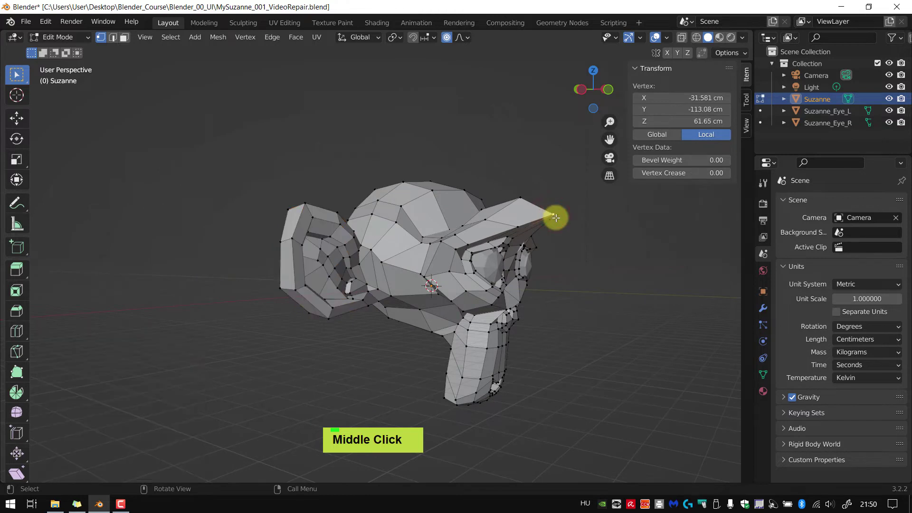
pyautogui.press('g')
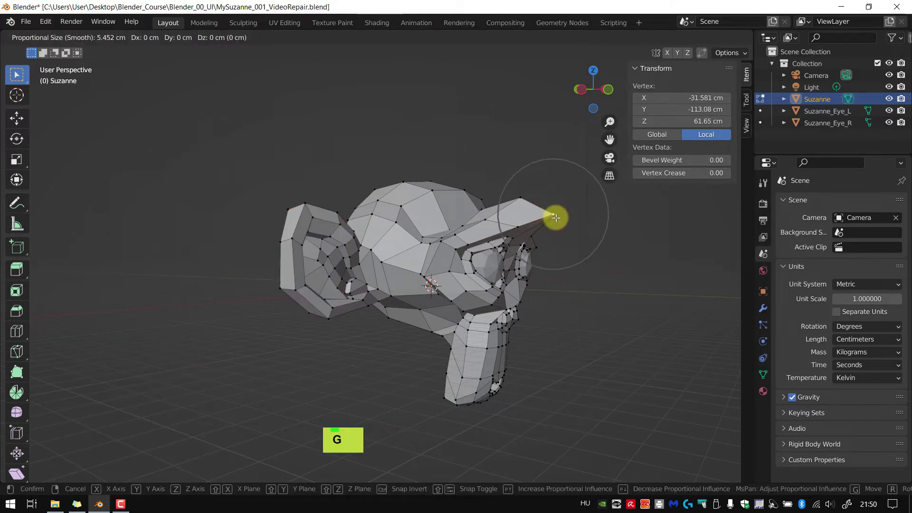
pyautogui.press('y')
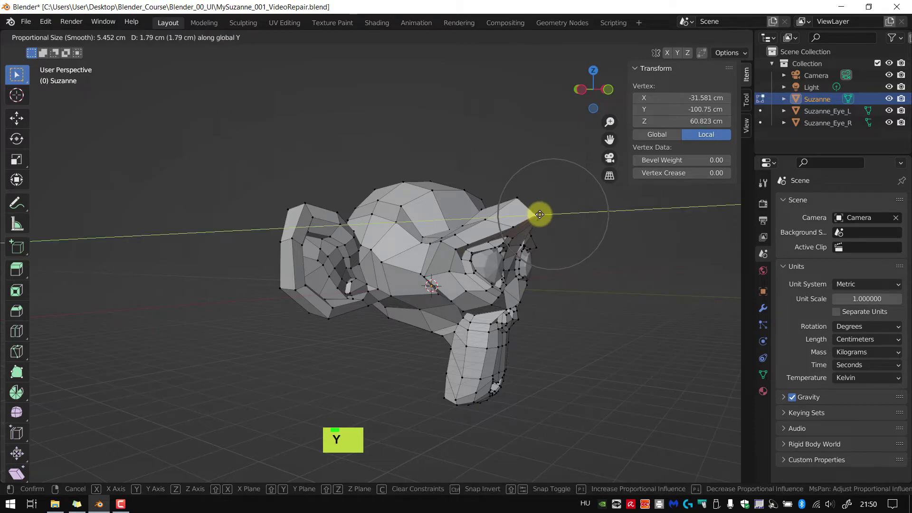
pyautogui.click(540, 214)
# Move the brow tip vertex back toward the face by about -0.36 cm X, 2.36 cm Y and -0.83 cm Z.
pyautogui.moveTo(434, 243); pyautogui.dragTo(521, 196, button='middle')
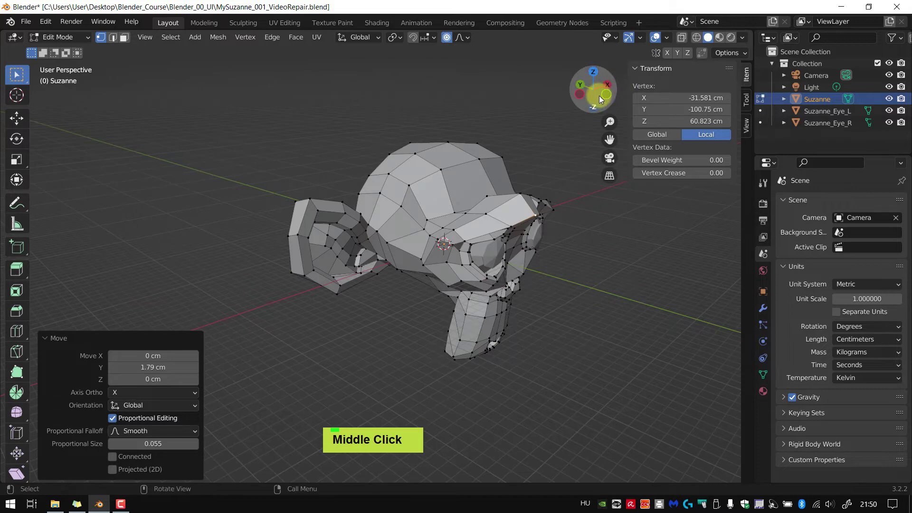
pyautogui.moveTo(574, 90); pyautogui.dragTo(333, 207, button='middle')
pyautogui.press('g')
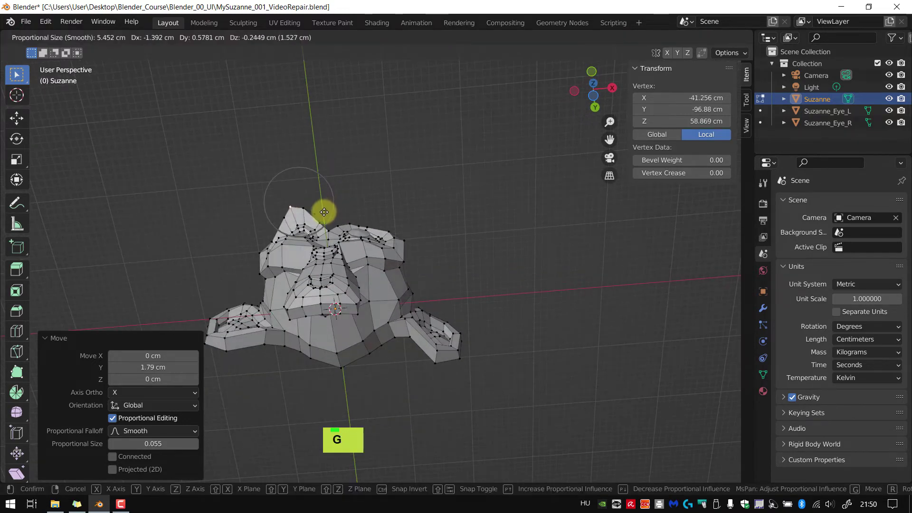
pyautogui.click(332, 222)
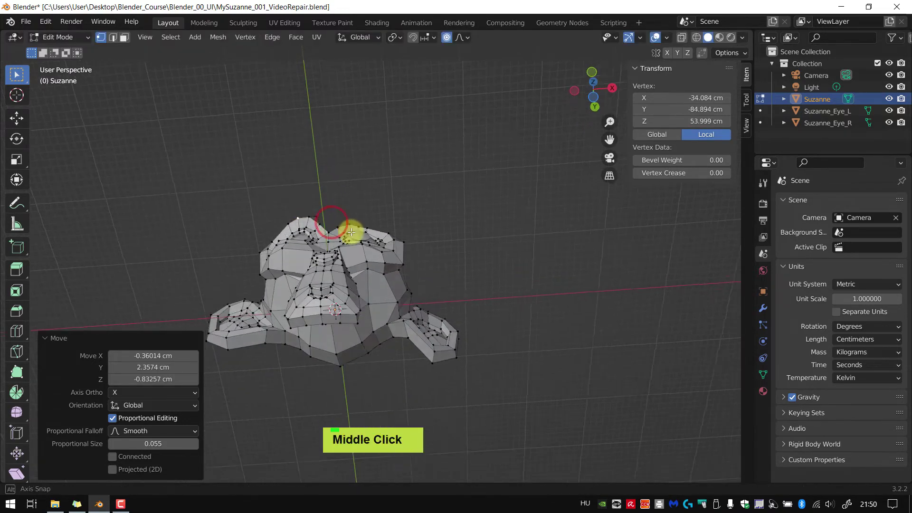
pyautogui.moveTo(346, 228); pyautogui.dragTo(362, 299, button='middle')
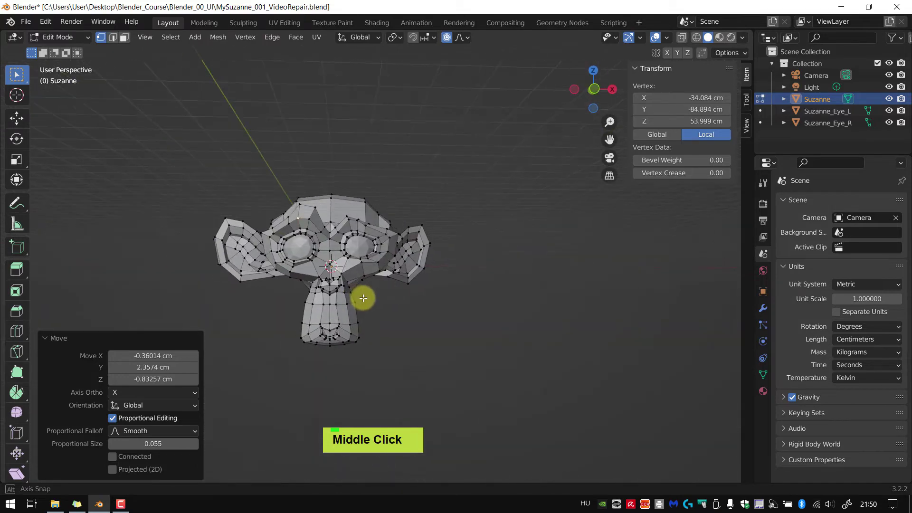
pyautogui.moveTo(292, 266); pyautogui.dragTo(389, 206, button='middle')
# Select the vertex in the middle of the muzzle and rotate it -18.4° about global Y with Smooth proportional editing.
pyautogui.scroll(1, 393, 206)
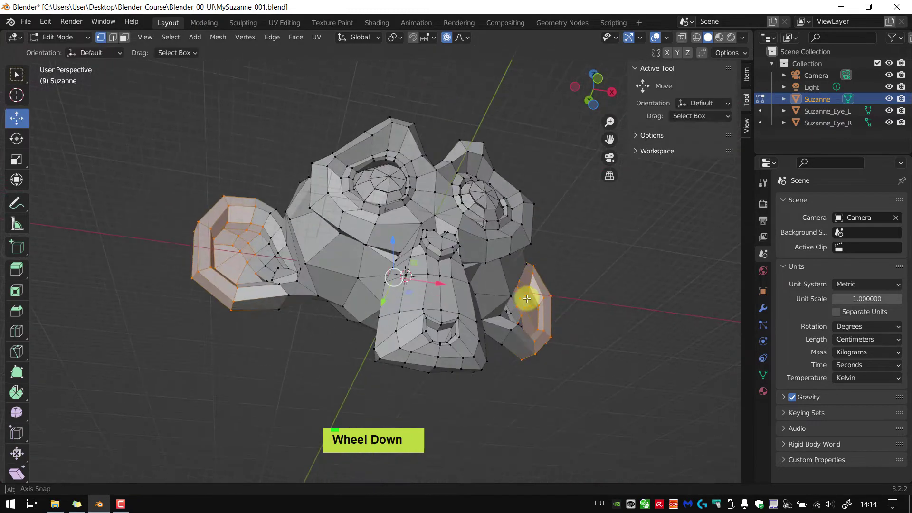
pyautogui.scroll(-2, 525, 314)
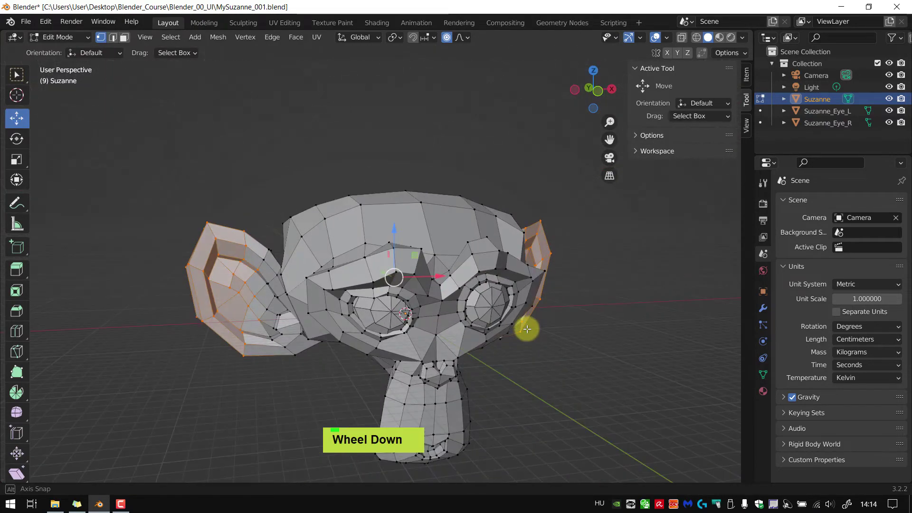
pyautogui.moveTo(526, 326)
pyautogui.keyDown('shift'); pyautogui.mouseDown(button='middle')
pyautogui.moveTo(533, 343)
pyautogui.moveTo(511, 317)
pyautogui.mouseUp(button='middle'); pyautogui.keyUp('shift')
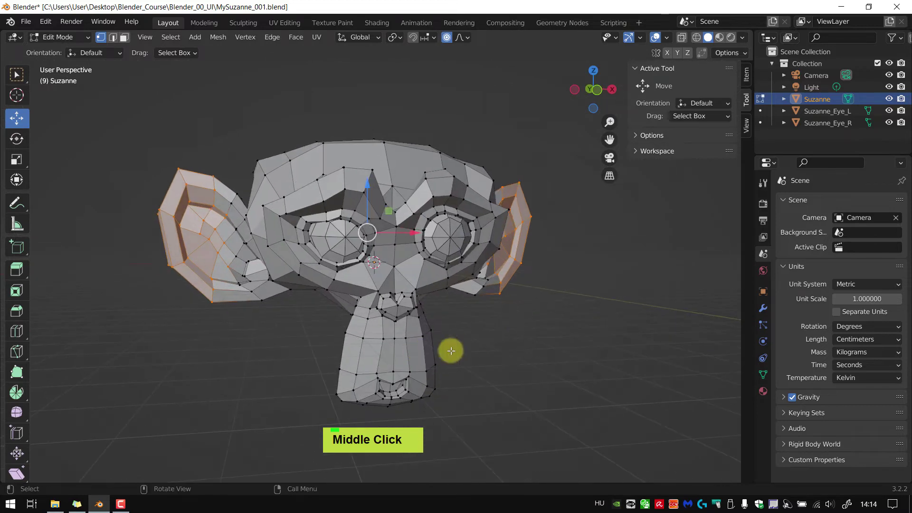
pyautogui.moveTo(484, 346); pyautogui.dragTo(476, 340, button='middle')
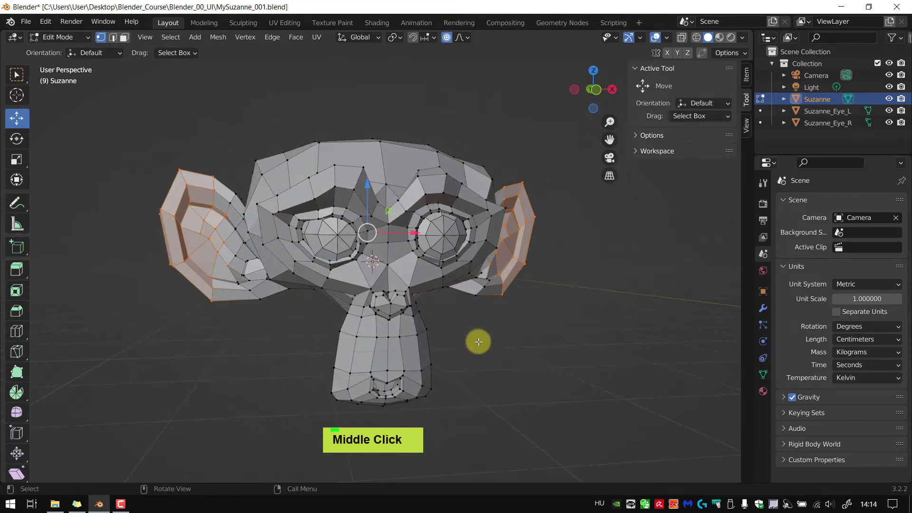
pyautogui.click(378, 336)
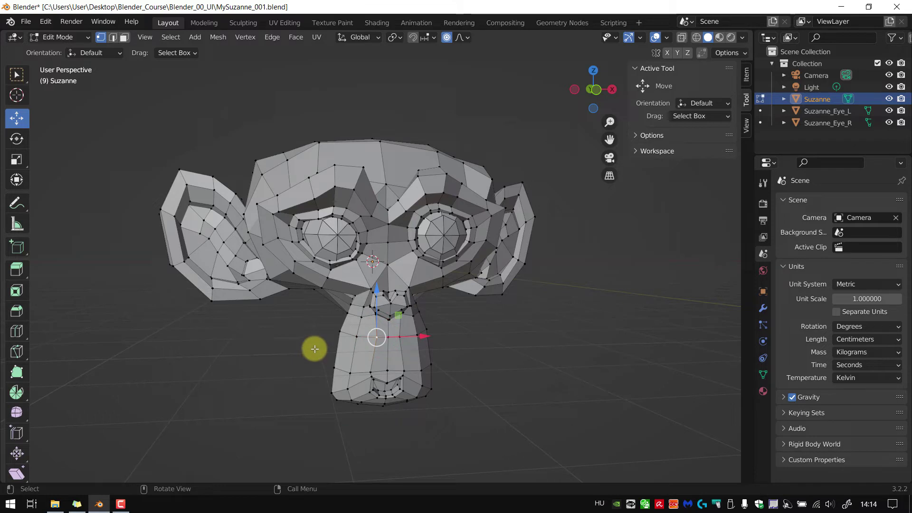
pyautogui.press('r')
pyautogui.press('x')
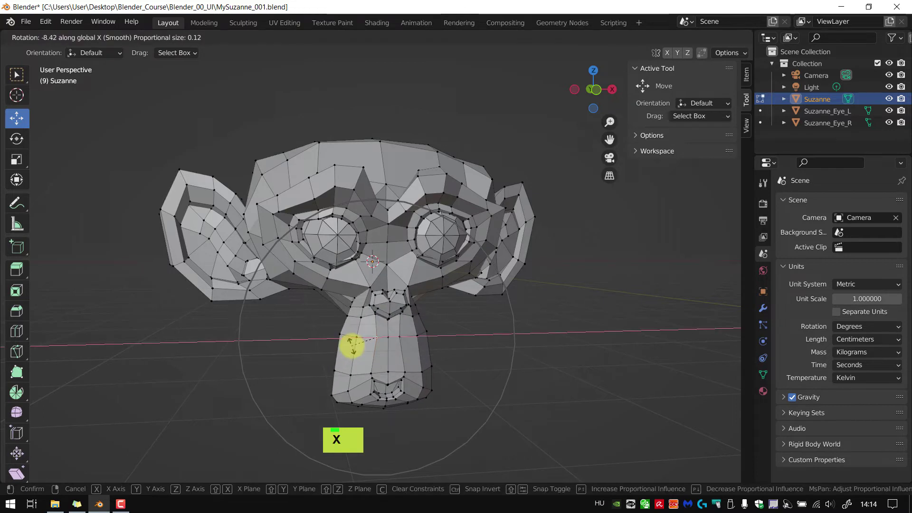
pyautogui.press('y')
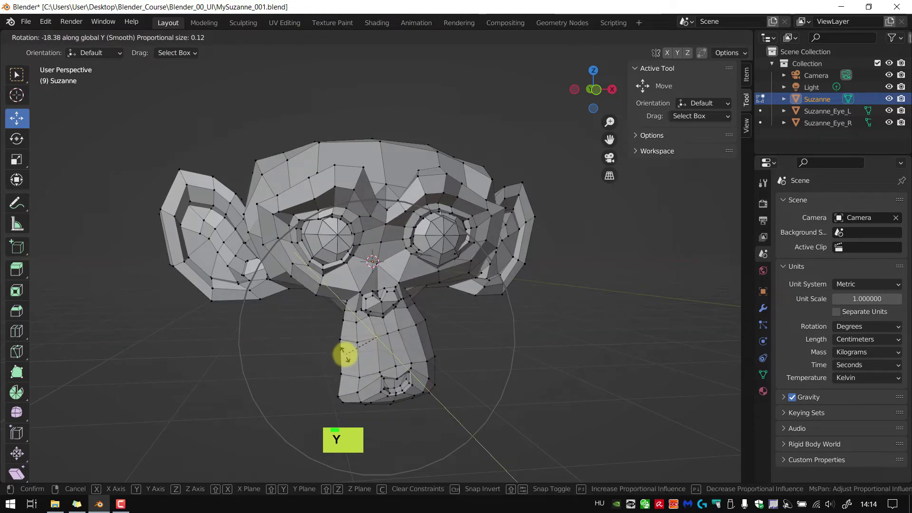
pyautogui.click(345, 354)
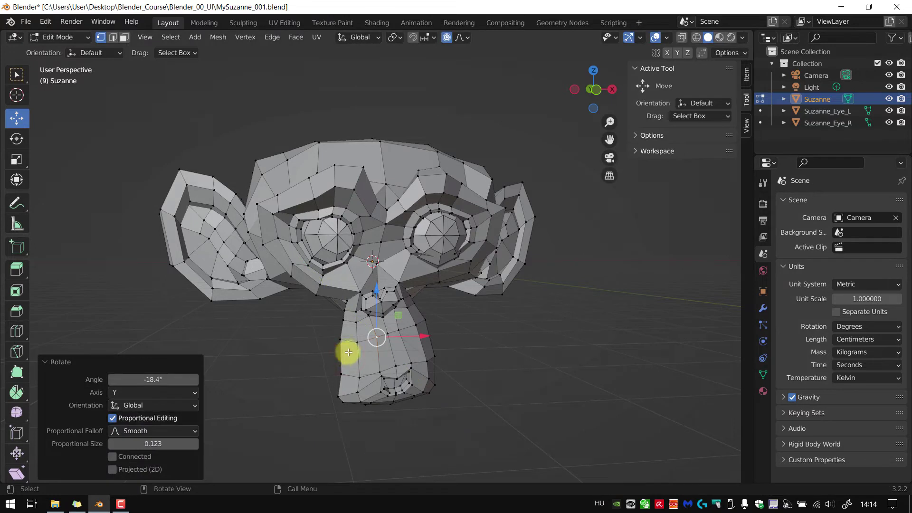
# Rotate the muzzle -16.9° about global Z and move it about -0.9 cm along X with proportional editing.
pyautogui.press('r')
pyautogui.press('z')
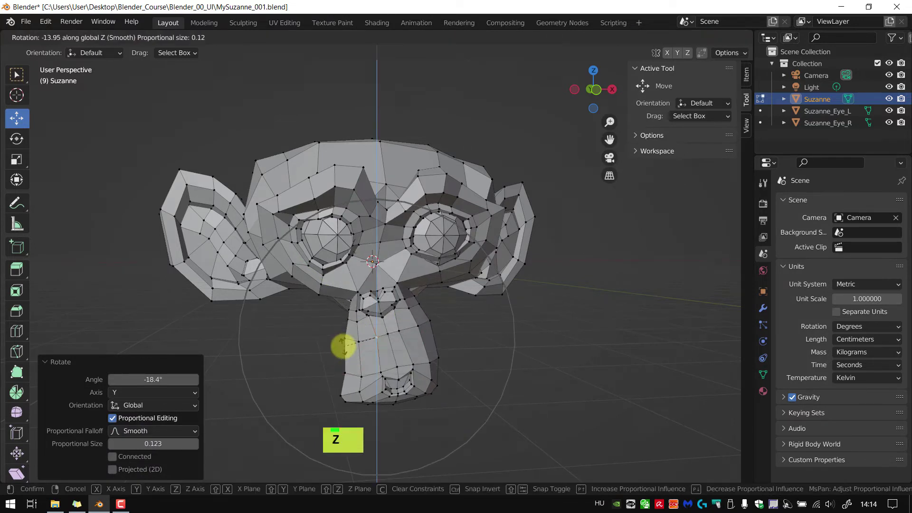
pyautogui.click(335, 346)
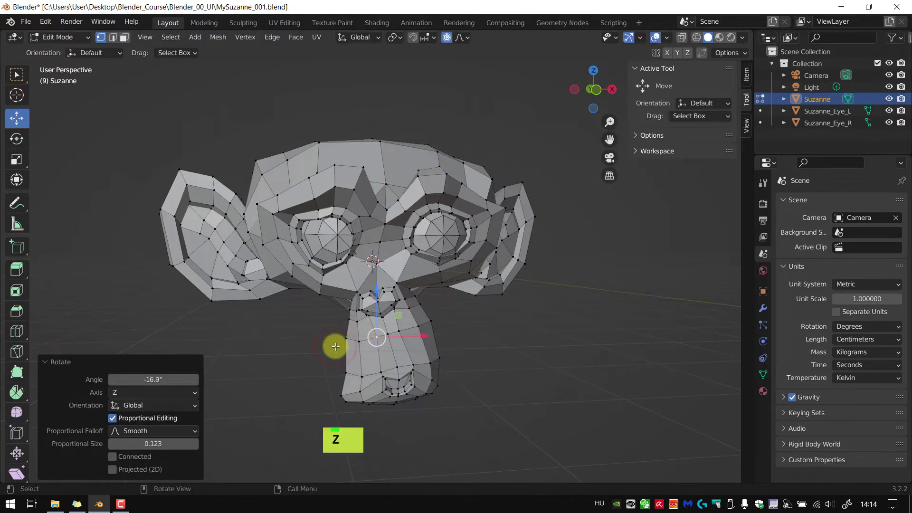
pyautogui.press('g')
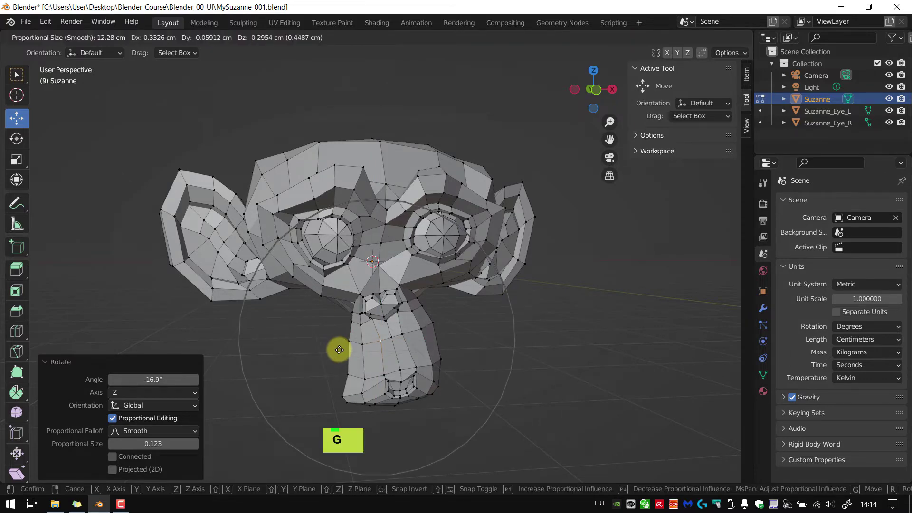
pyautogui.press('x')
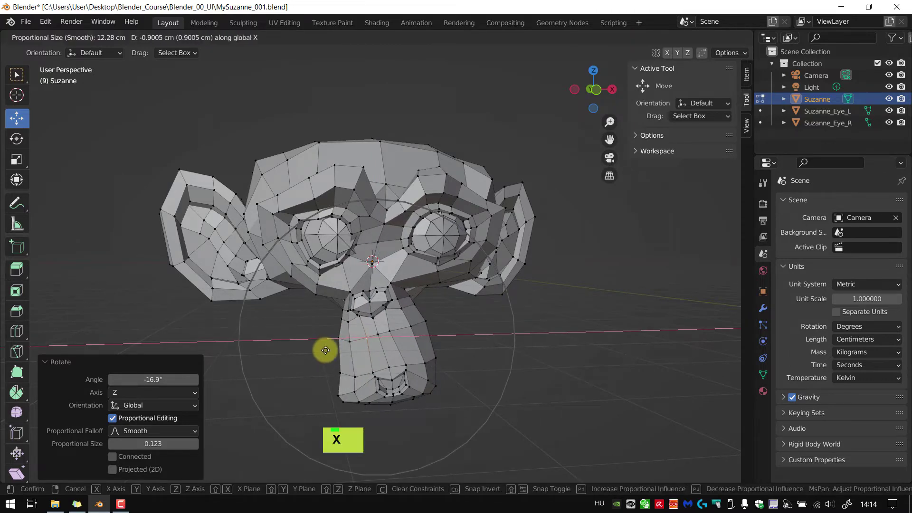
pyautogui.click(326, 350)
# Select the vertex at the top of the nose and move it about 0.98 cm along X with proportional editing.
pyautogui.moveTo(369, 336); pyautogui.dragTo(439, 349, button='middle')
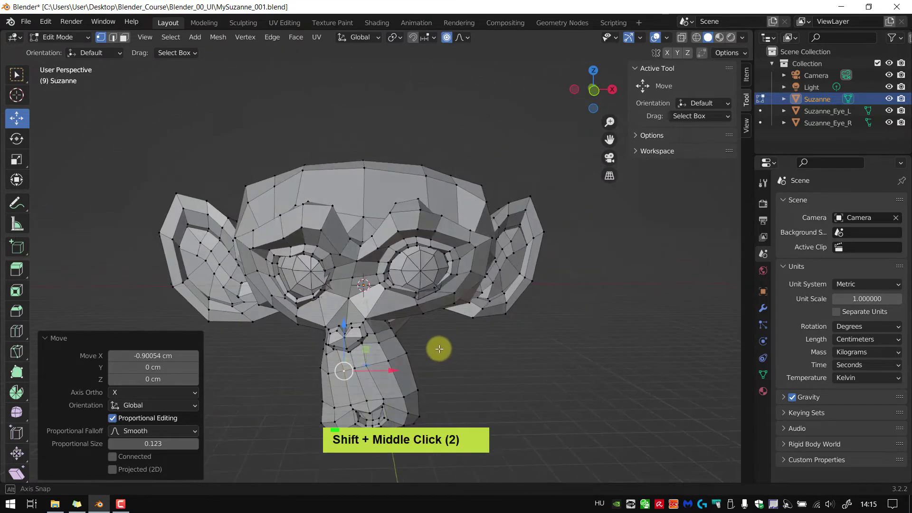
pyautogui.click(351, 327)
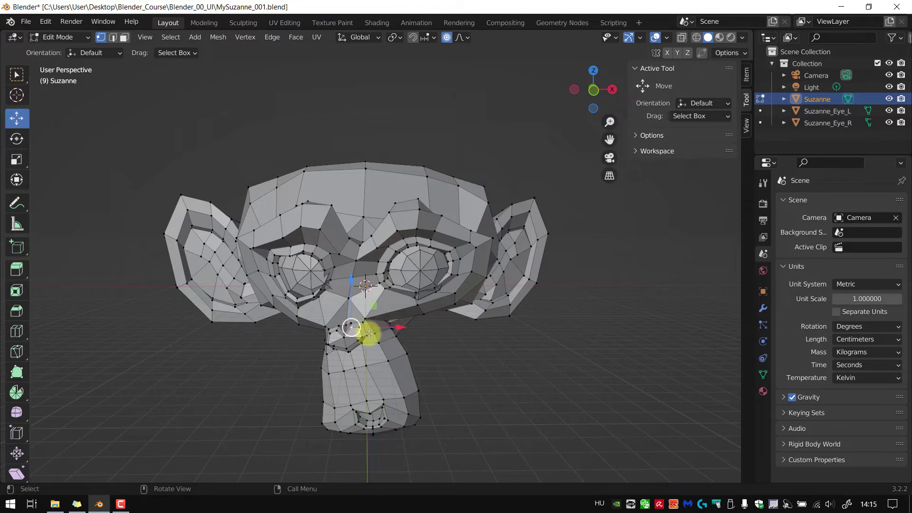
pyautogui.moveTo(392, 329); pyautogui.dragTo(405, 332)
# With the Rotate tool, rotate the nose vertex 9.71° about global Y, reducing the Smooth proportional size to 0.063.
pyautogui.moveTo(401, 336)
pyautogui.mouseDown(button='middle')
pyautogui.moveTo(423, 347)
pyautogui.moveTo(389, 346)
pyautogui.moveTo(391, 312)
pyautogui.moveTo(411, 329)
pyautogui.moveTo(399, 334)
pyautogui.mouseUp(button='middle')
pyautogui.click(17, 138)
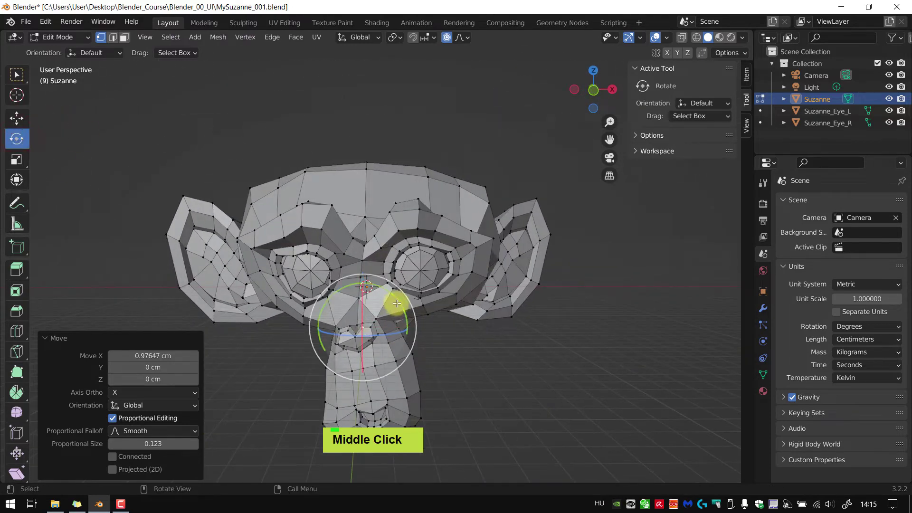
pyautogui.moveTo(397, 303)
pyautogui.mouseDown()
pyautogui.moveTo(407, 305)
pyautogui.moveTo(395, 302)
pyautogui.mouseUp()
pyautogui.scroll(-3, 397, 302)
pyautogui.scroll(7, 397, 302)
pyautogui.scroll(3, 395, 302)
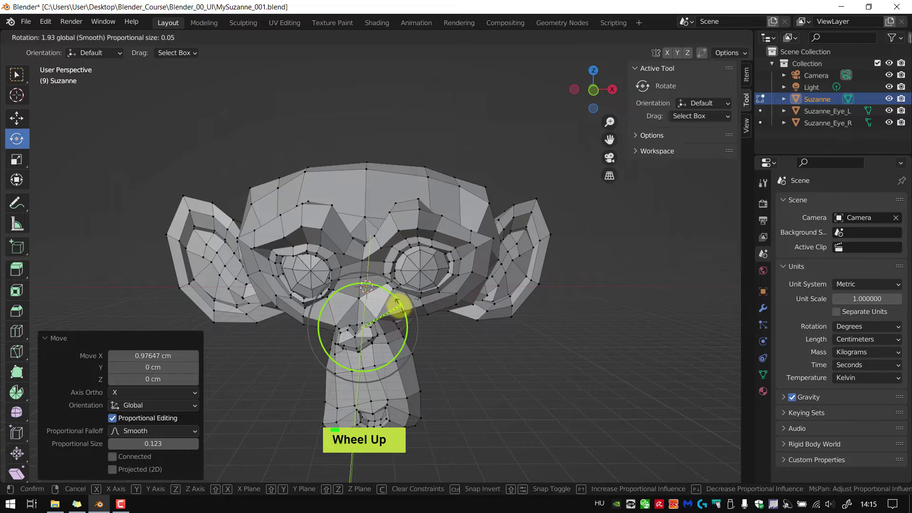
pyautogui.moveTo(397, 299); pyautogui.dragTo(397, 311)
pyautogui.scroll(-2, 397, 311)
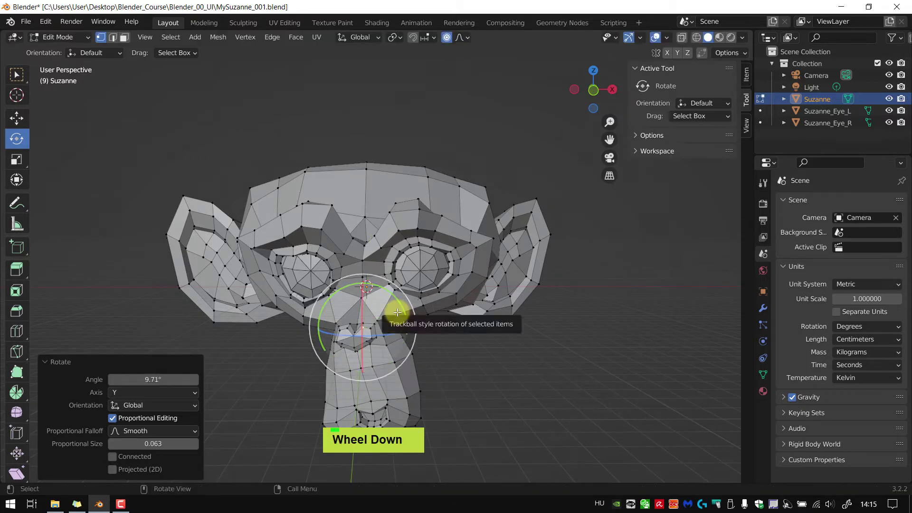
# Move the nose vertex freely by about 0.57 cm X and 0.08 cm Z with Smooth proportional editing, and inspect the face.
pyautogui.press('g')
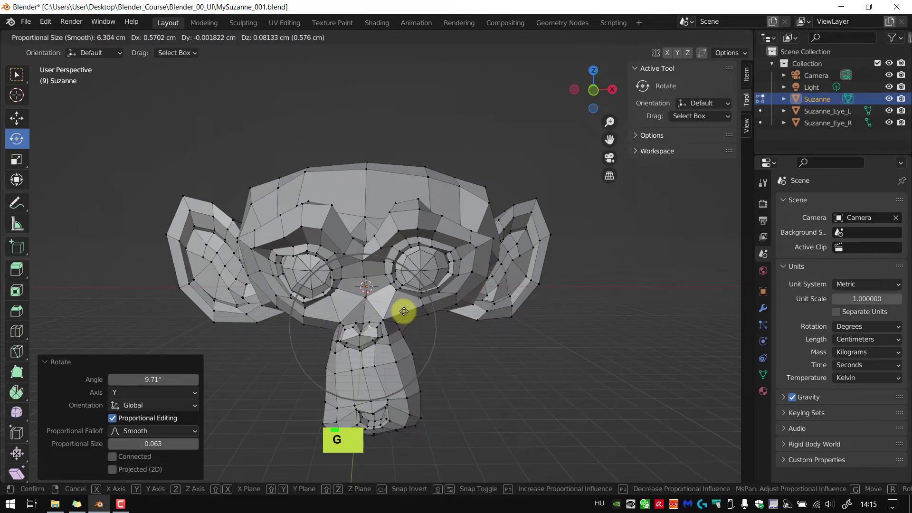
pyautogui.click(402, 311)
pyautogui.moveTo(475, 359); pyautogui.dragTo(566, 301, button='middle')
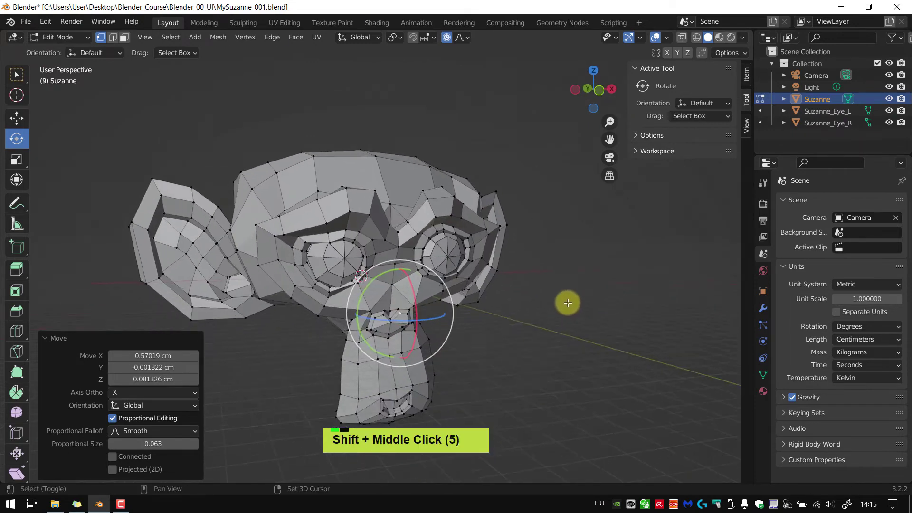
pyautogui.keyDown('shift'); pyautogui.scroll(2, 568, 304); pyautogui.keyUp('shift')
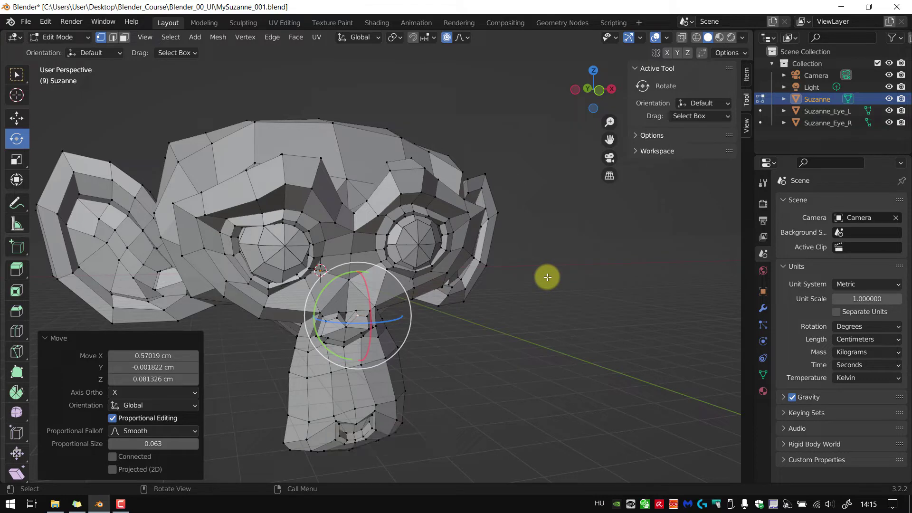
pyautogui.scroll(-1, 548, 277)
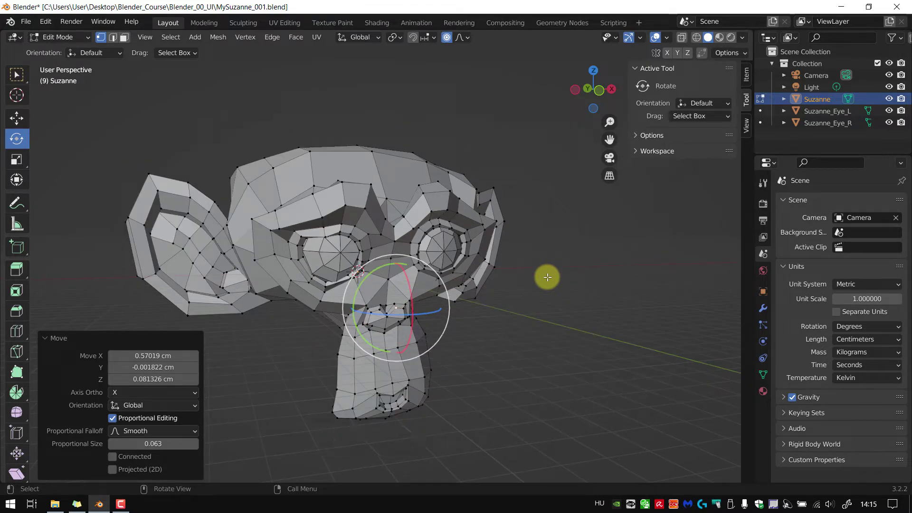
# Add a Subdivision Surface modifier to Suzanne.
pyautogui.click(763, 310)
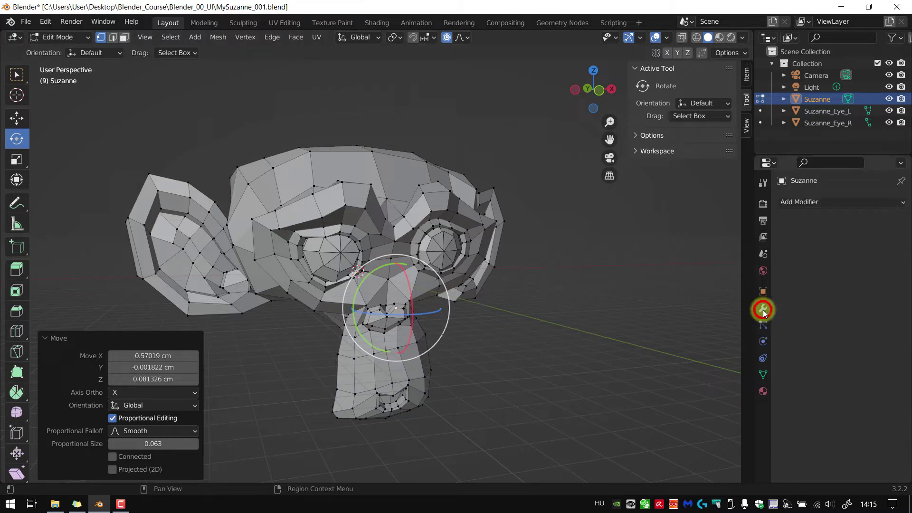
pyautogui.click(820, 200)
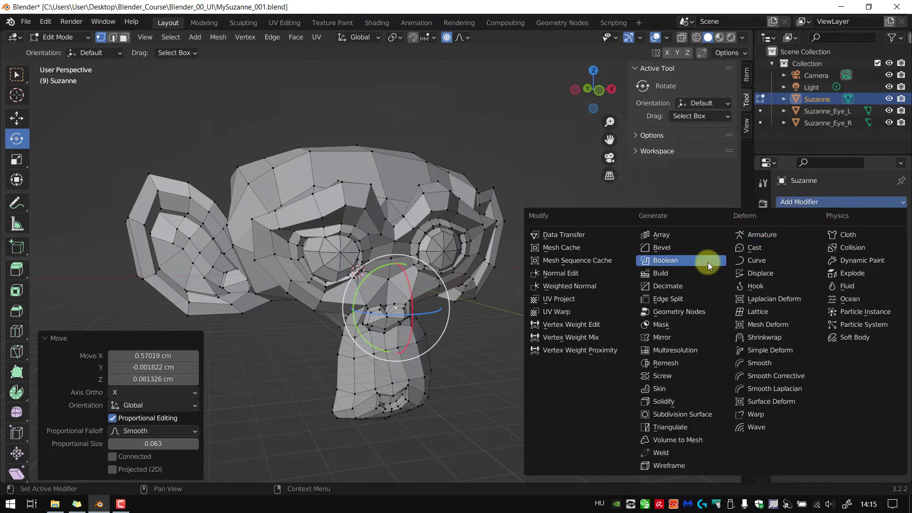
pyautogui.click(691, 414)
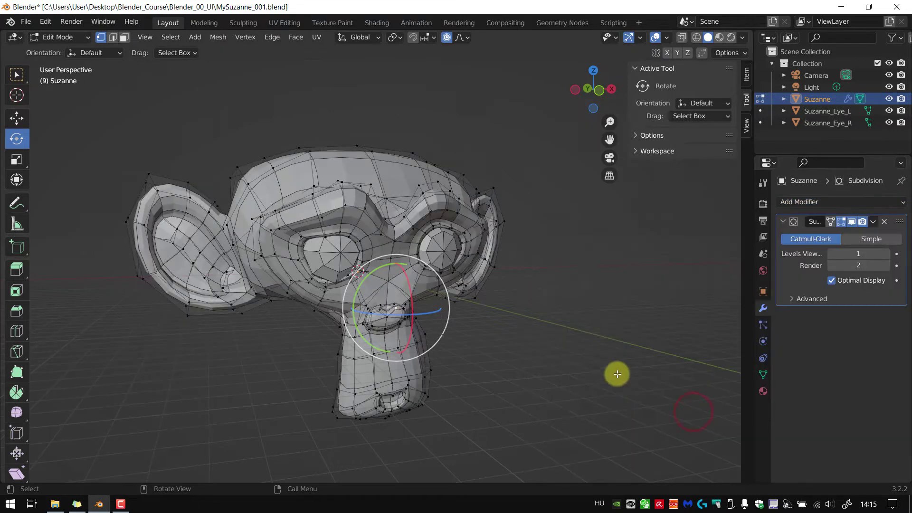
pyautogui.keyDown('shift'); pyautogui.moveTo(551, 323); pyautogui.dragTo(590, 336, button='middle'); pyautogui.keyUp('shift')
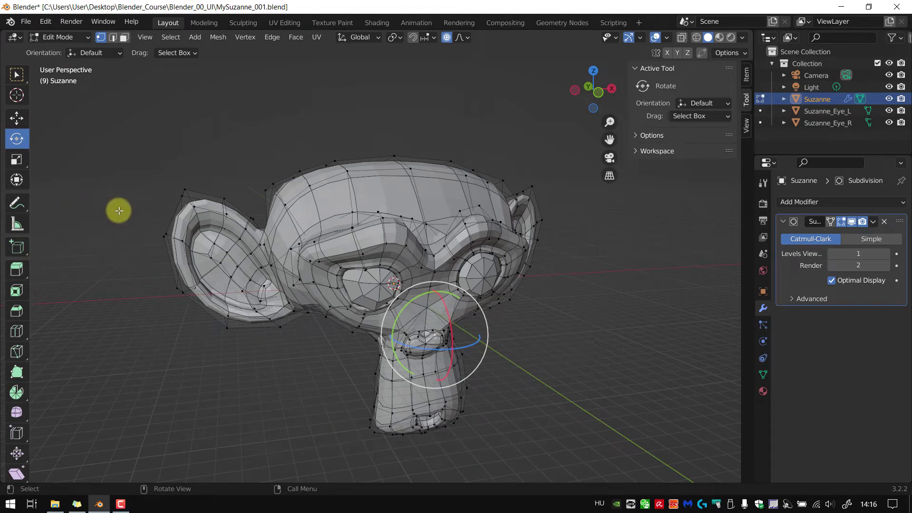
# Return Suzanne to Object Mode, hide the wireframe overlay and inspect the smoothed head deselected.
pyautogui.press('Tab')
pyautogui.scroll(2, 407, 240)
pyautogui.hotkey('alt', 'e')
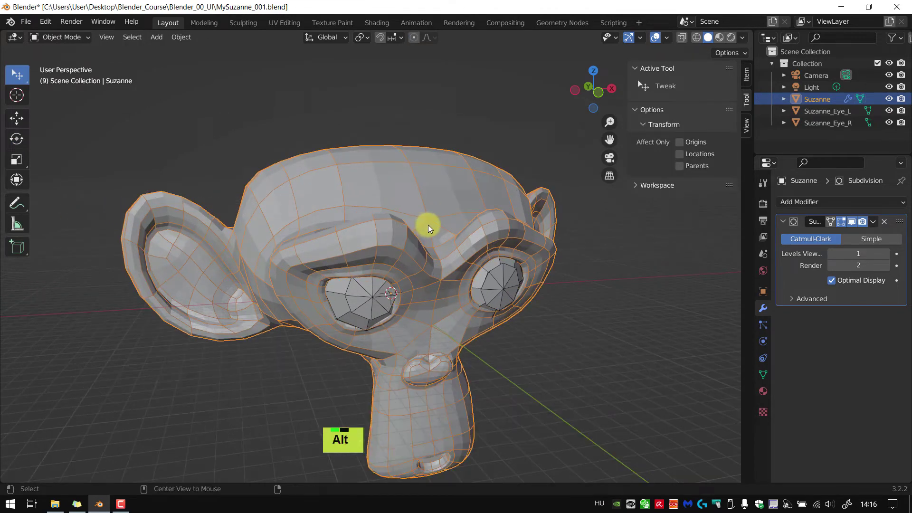
pyautogui.moveTo(601, 301); pyautogui.dragTo(430, 268, button='middle')
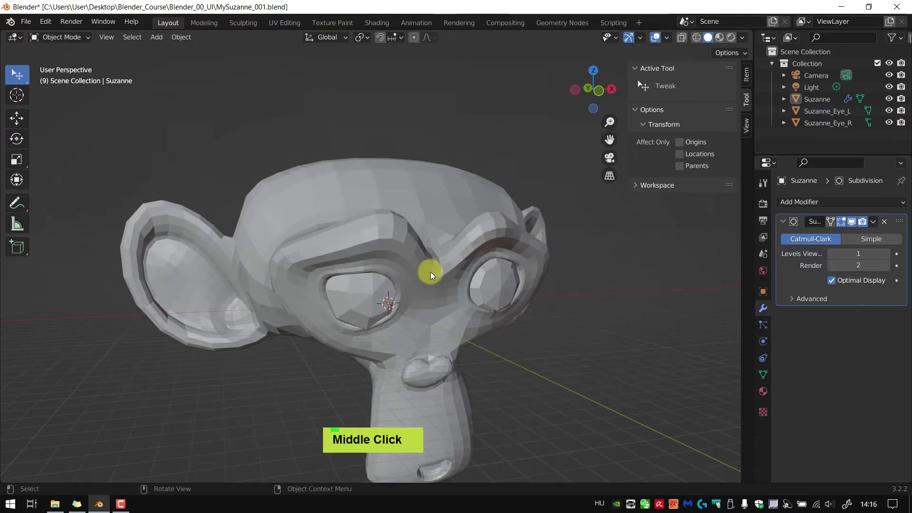
pyautogui.rightClick(434, 271)
pyautogui.click(426, 272)
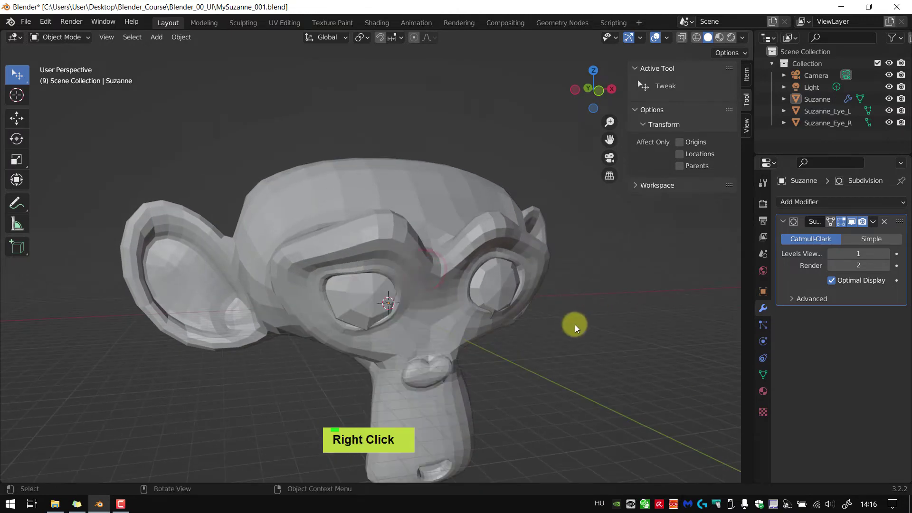
pyautogui.moveTo(575, 326); pyautogui.dragTo(562, 312, button='middle')
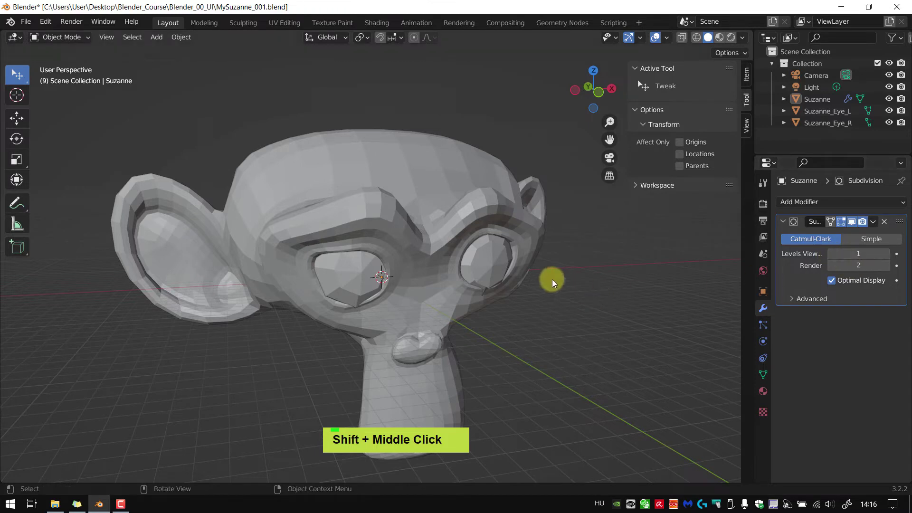
pyautogui.moveTo(552, 281); pyautogui.dragTo(557, 291, button='middle')
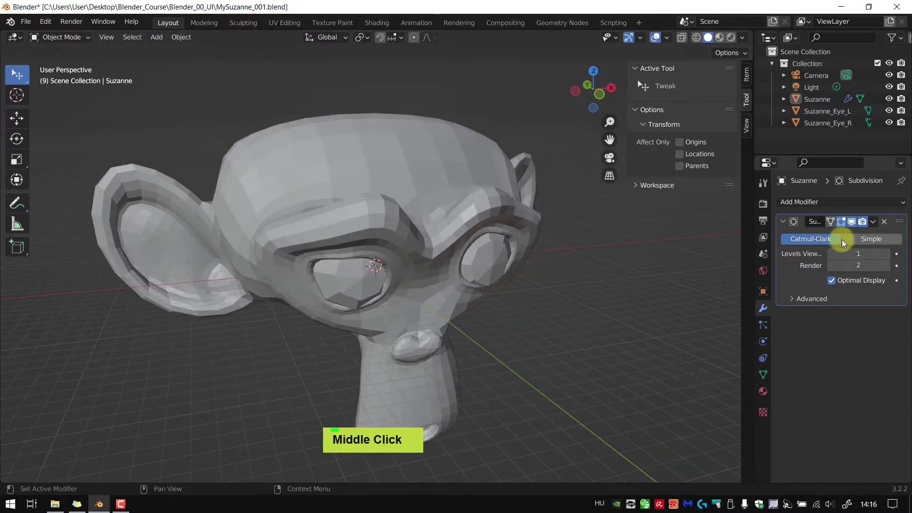
# Compare Suzanne with the Subdivision modifier hidden and shown in the viewport, turning the wireframe overlay back on.
pyautogui.click(851, 224)
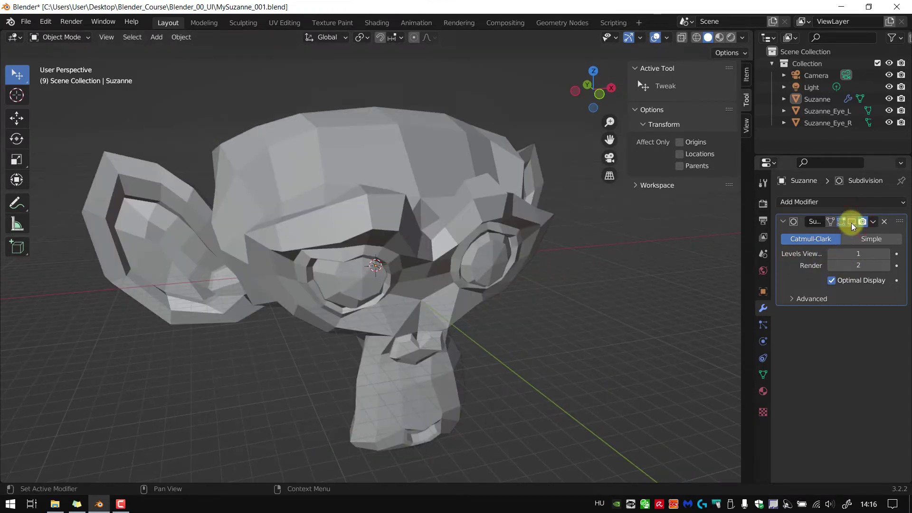
pyautogui.press('alt')
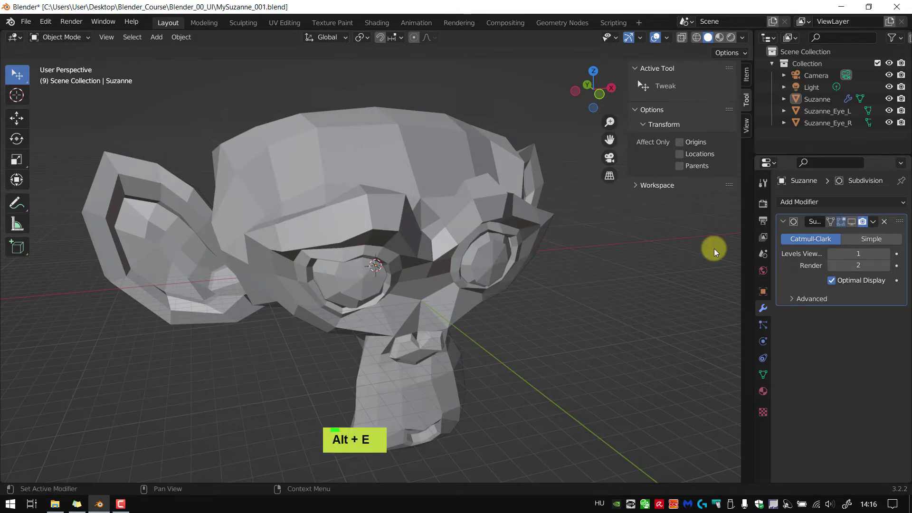
pyautogui.moveTo(713, 249); pyautogui.dragTo(629, 275, button='middle')
pyautogui.hotkey('alt', 'e')
pyautogui.keyDown('shift'); pyautogui.moveTo(566, 260); pyautogui.dragTo(568, 280, button='middle'); pyautogui.keyUp('shift')
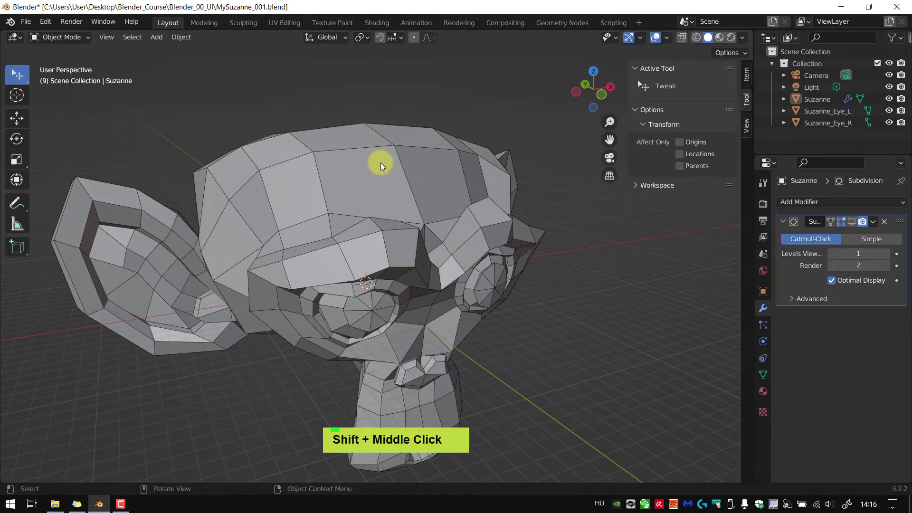
pyautogui.click(853, 220)
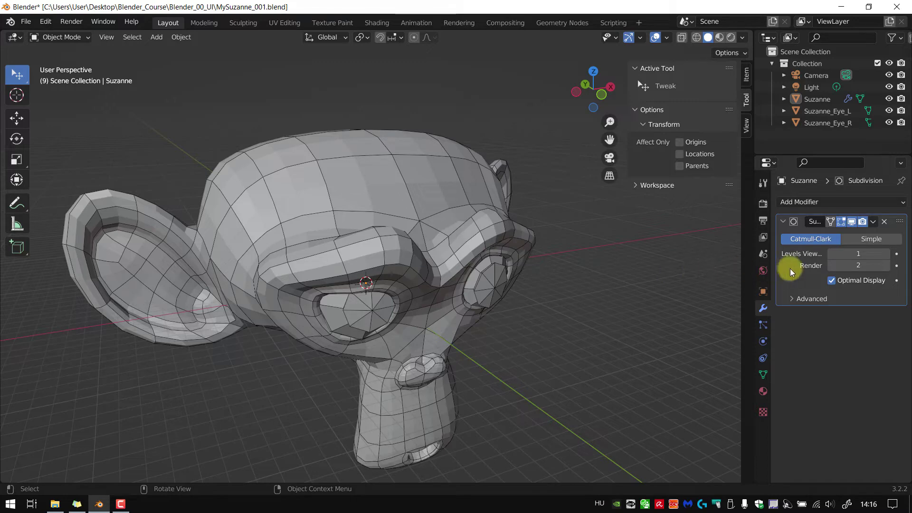
# Compare Suzanne's wireframe with the Subdivision modifier's Optimal Display off and on, leaving it on.
pyautogui.click(831, 281)
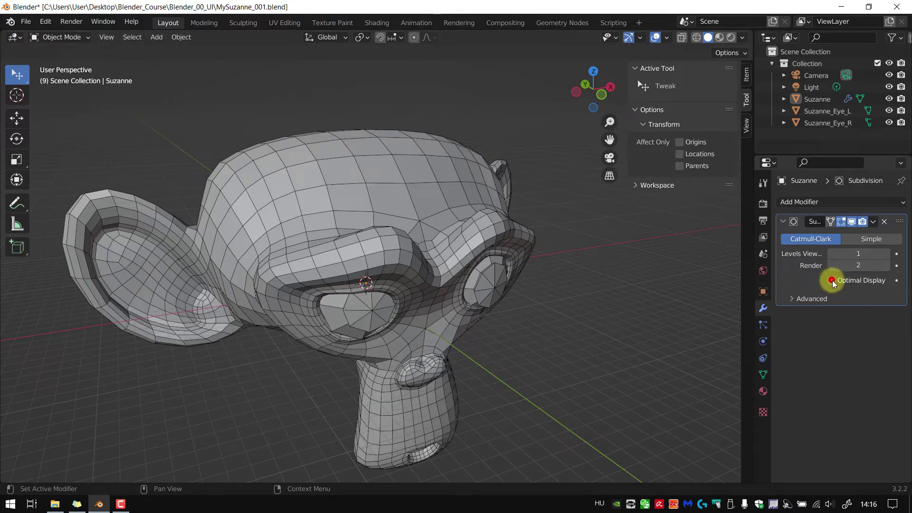
pyautogui.click(833, 280)
pyautogui.click(834, 280)
pyautogui.click(833, 281)
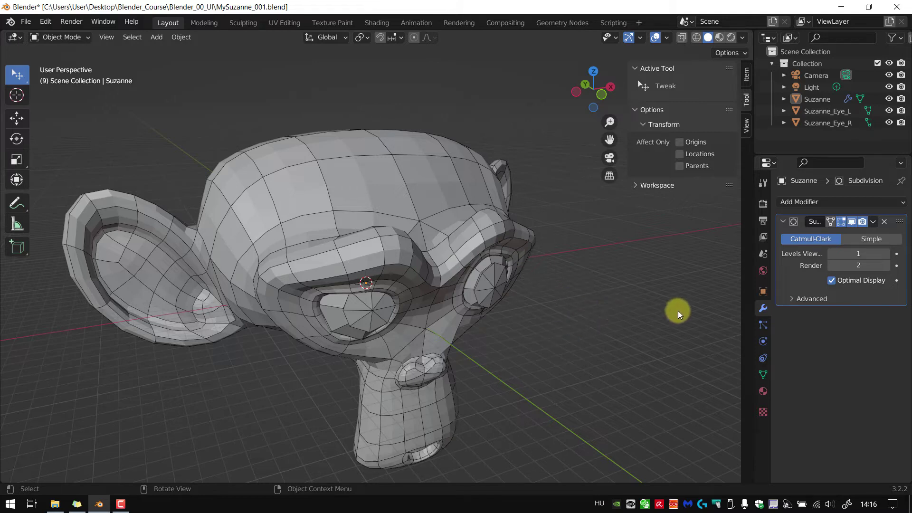
# Set the Subdivision modifier's viewport levels to 2 and its render levels to 4.
pyautogui.click(862, 254)
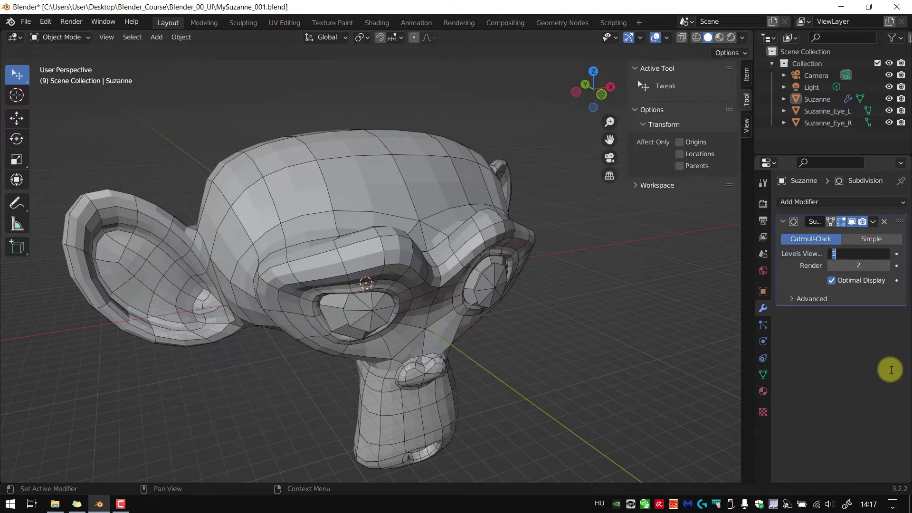
pyautogui.write('2')
pyautogui.press('Return')
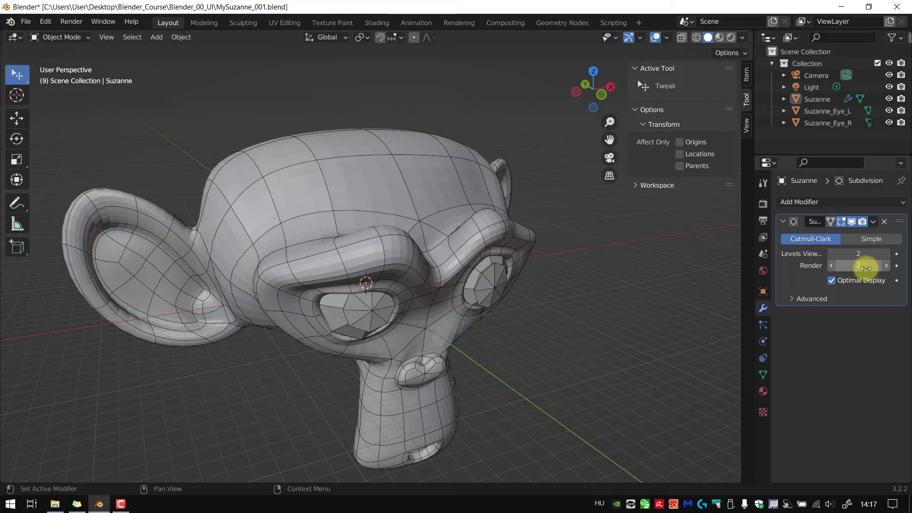
pyautogui.moveTo(860, 265); pyautogui.dragTo(861, 266)
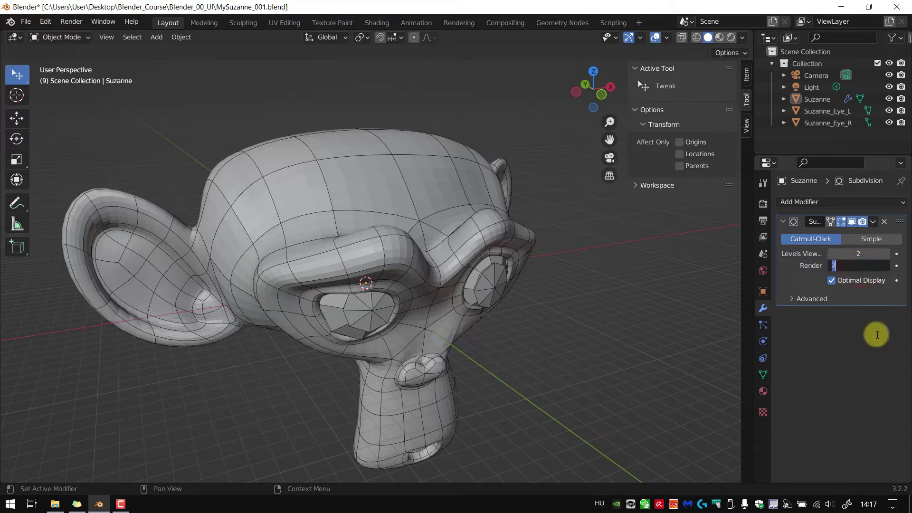
pyautogui.write('4')
pyautogui.press('Return')
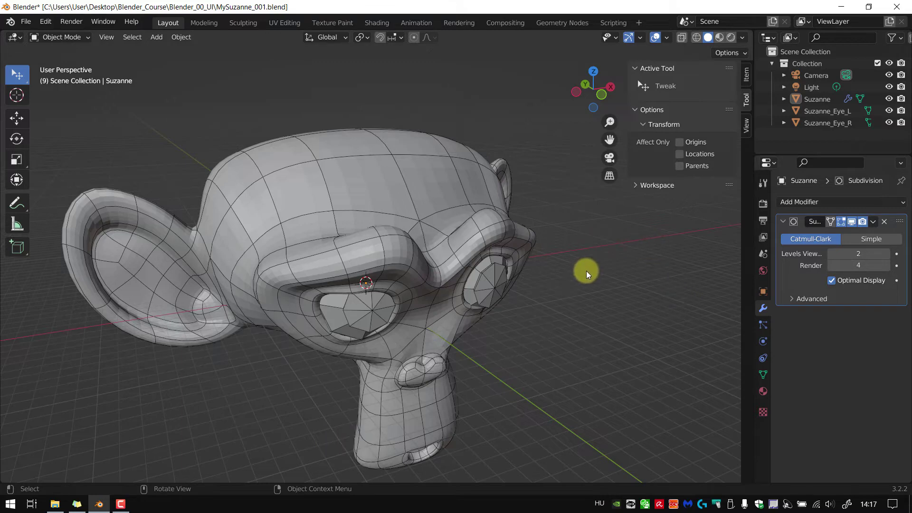
# Look through the camera and use Walk Navigation to move it forward until Suzanne is large in the frame.
pyautogui.click(610, 159)
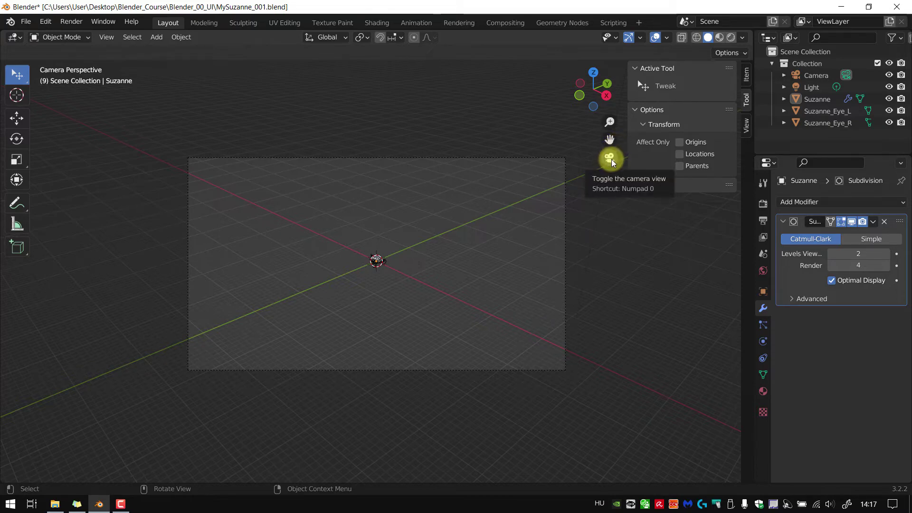
pyautogui.click(156, 37)
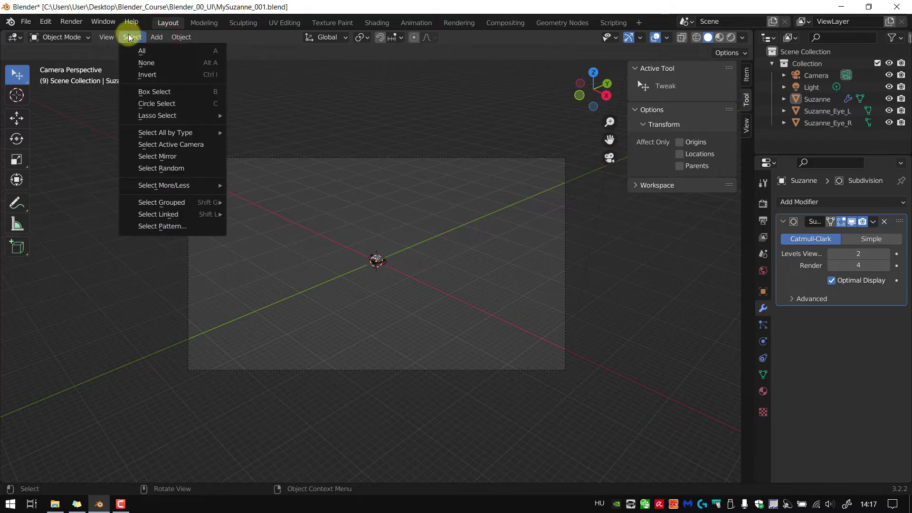
pyautogui.moveTo(102, 37)
pyautogui.moveTo(149, 185)
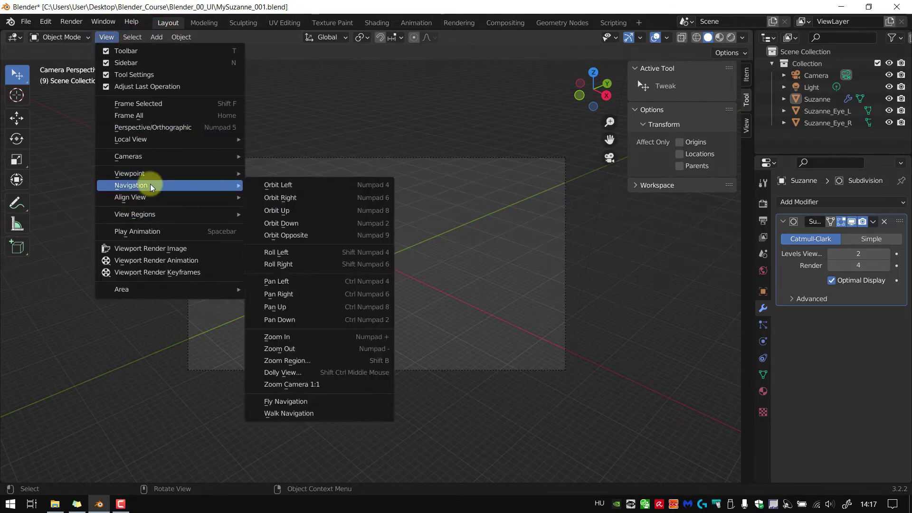
pyautogui.click(292, 414)
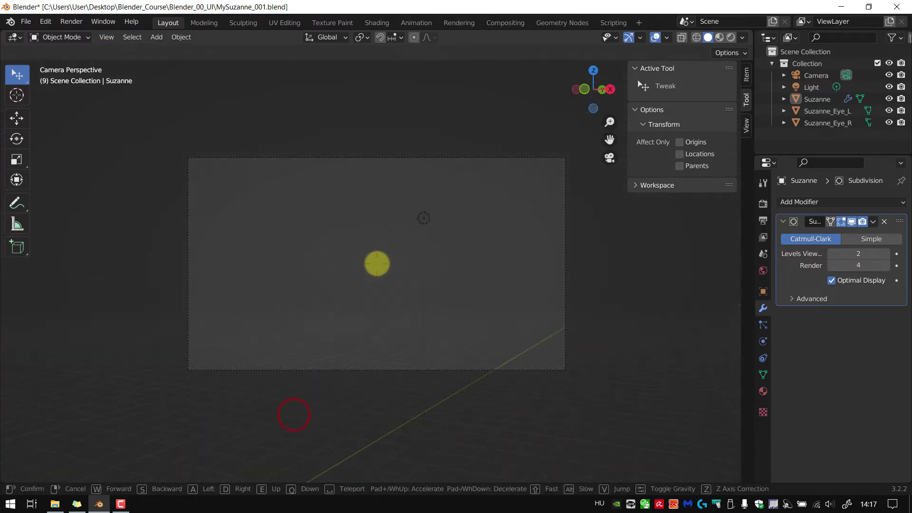
pyautogui.press('w')
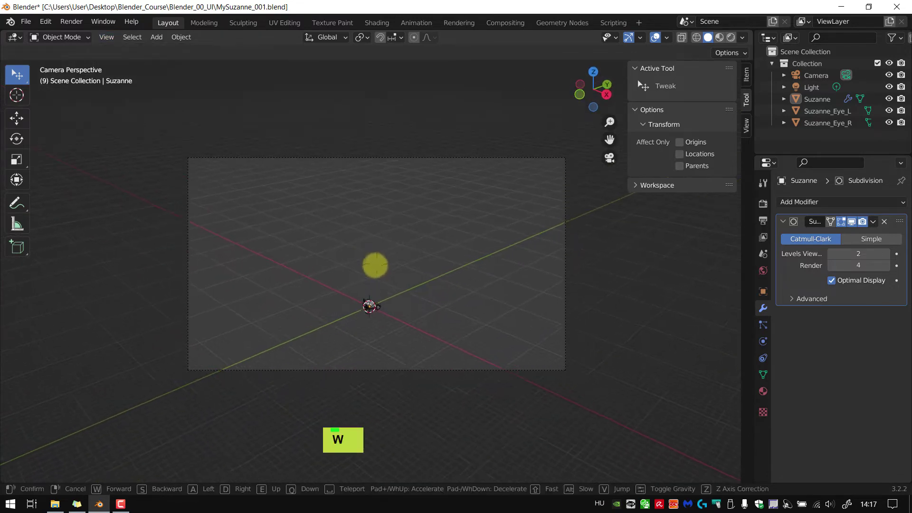
pyautogui.press('w')
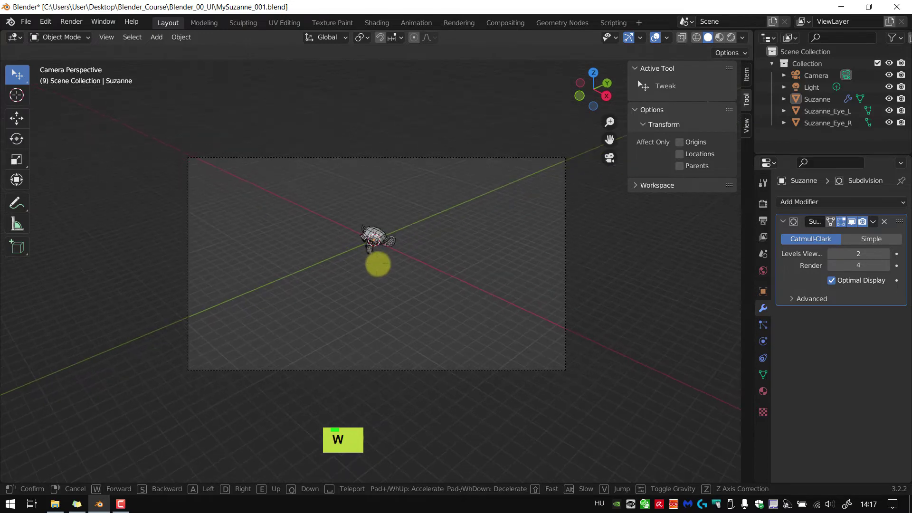
pyautogui.press('w')
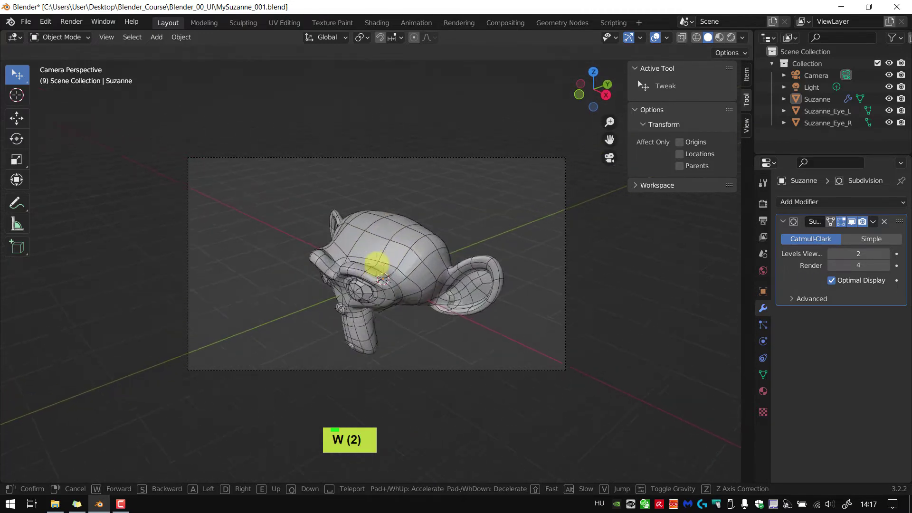
# Walk the camera back and sideways around Suzanne, frame her whole face centrally and confirm the camera position.
pyautogui.press('s')
pyautogui.press('s')
pyautogui.press('a')
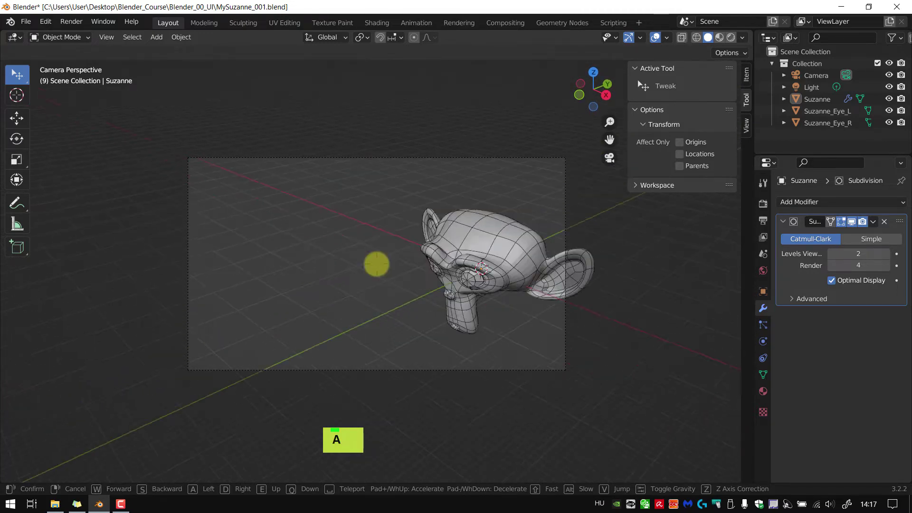
pyautogui.press('d')
pyautogui.press('d')
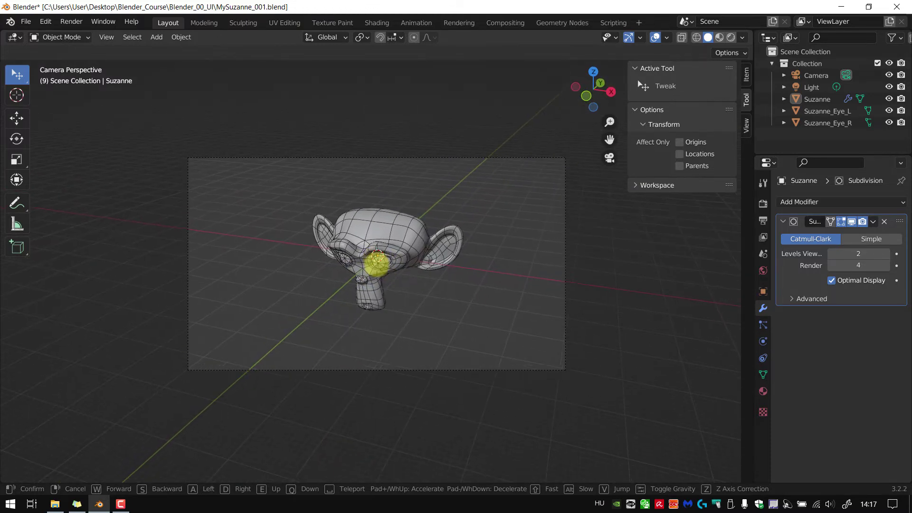
pyautogui.press('w')
pyautogui.press('w')
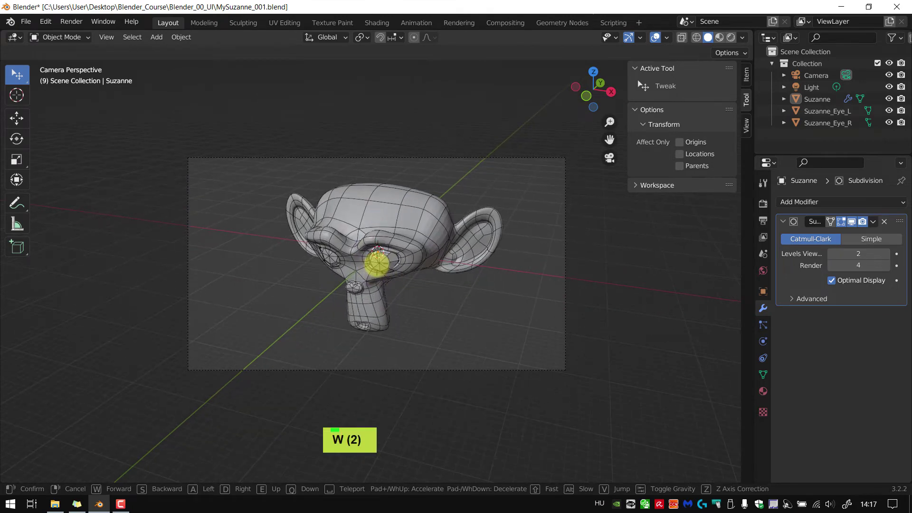
pyautogui.click(376, 263)
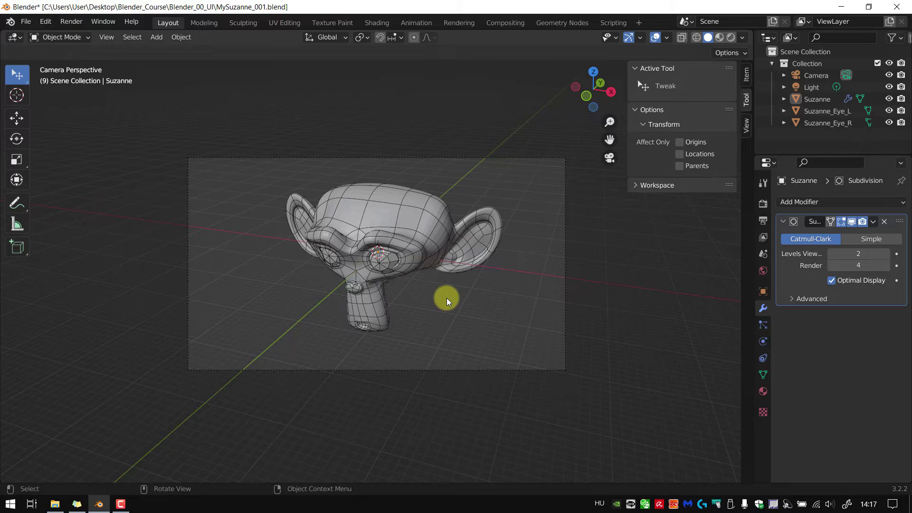
# Render the camera's image of Suzanne, review the smoothed result and close the render window.
pyautogui.press('F12')
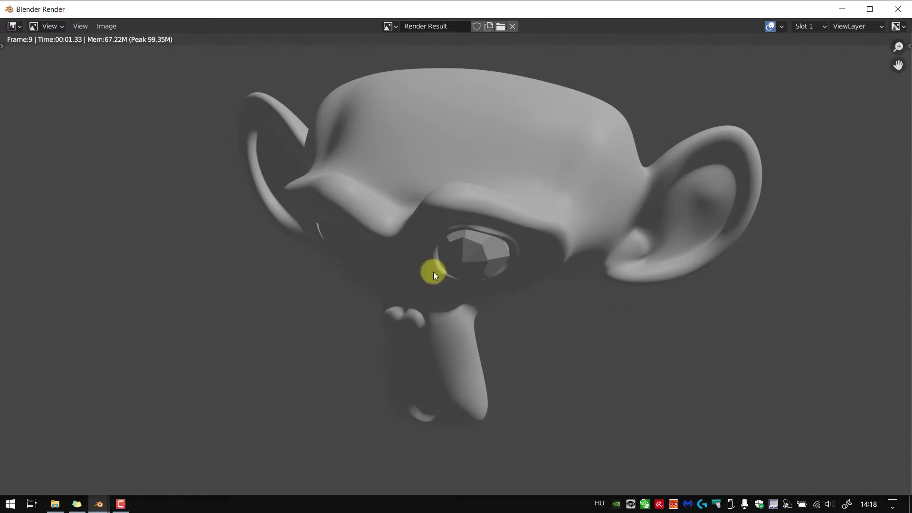
pyautogui.click(897, 9)
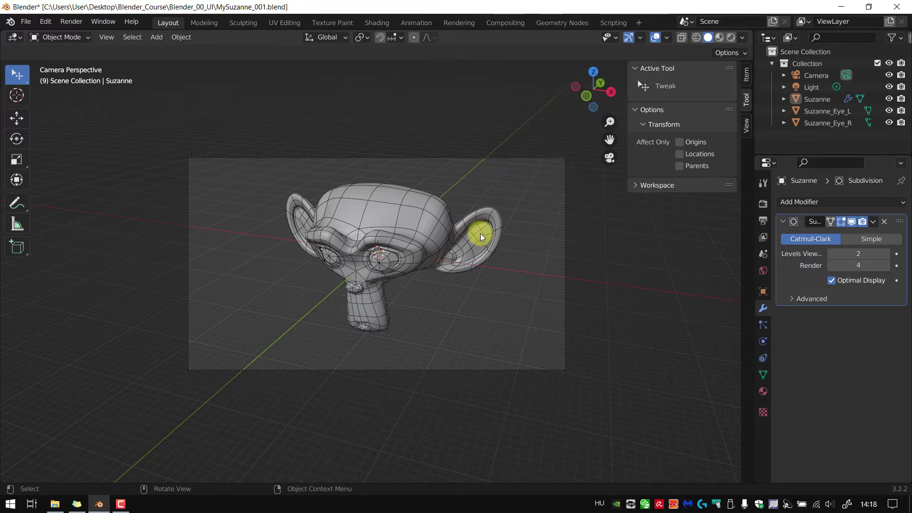
# Leave the camera view, select Suzanne and frame her in the viewport.
pyautogui.press('KP_0')
pyautogui.scroll(-1, 477, 233)
pyautogui.scroll(-8, 475, 234)
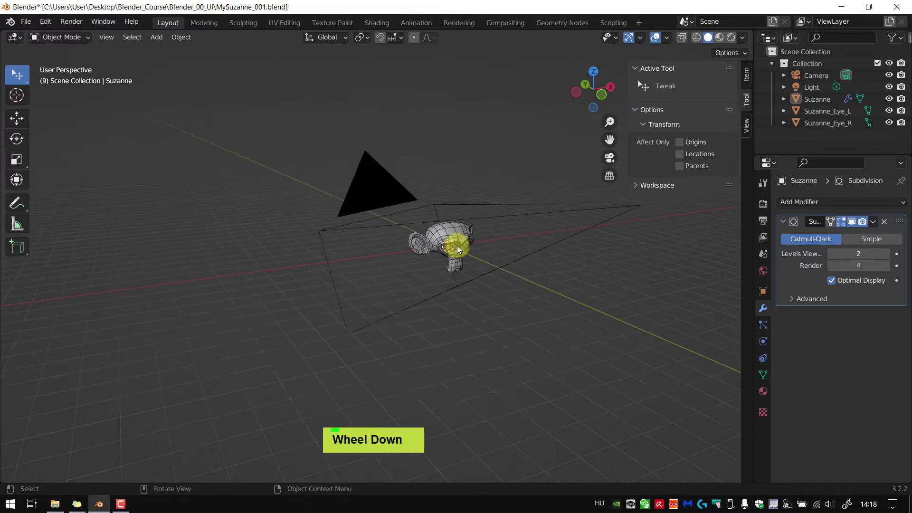
pyautogui.moveTo(459, 247)
pyautogui.mouseDown(button='middle')
pyautogui.moveTo(438, 269)
pyautogui.moveTo(472, 254)
pyautogui.mouseUp(button='middle')
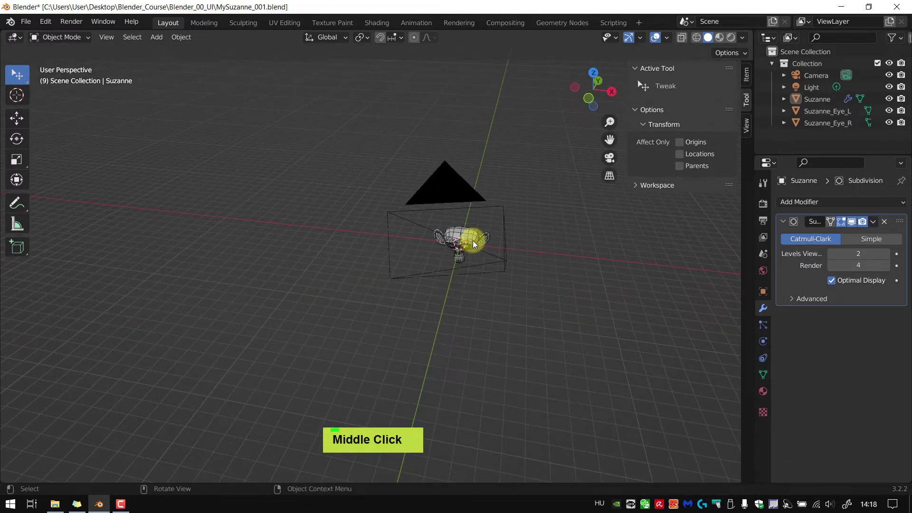
pyautogui.click(472, 241)
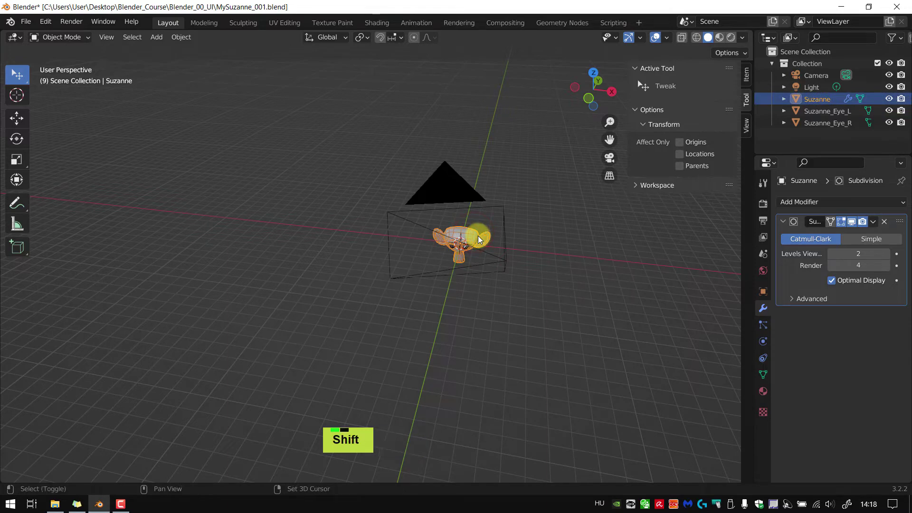
pyautogui.hotkey('shift', 'f')
pyautogui.scroll(-2, 476, 234)
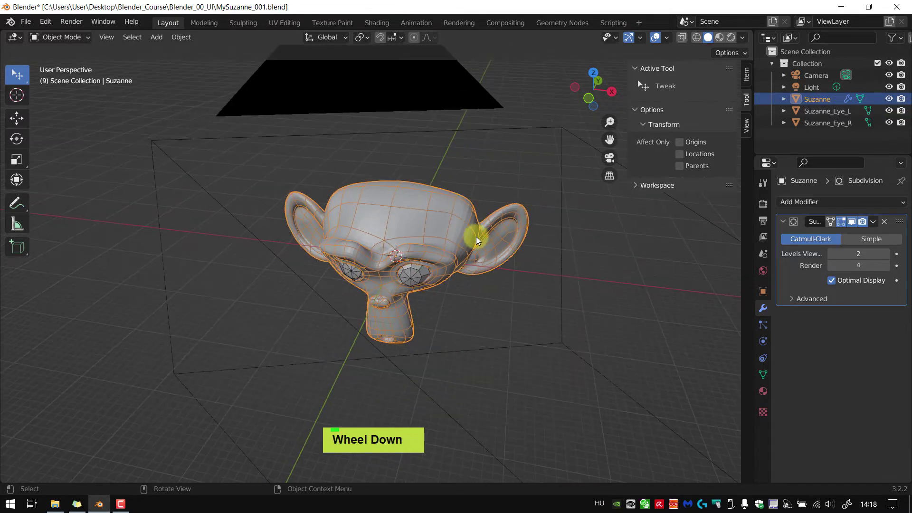
# Select the light and use the Transform tool to move it to about X 98 cm, Y -196 cm.
pyautogui.click(812, 89)
pyautogui.scroll(-6, 448, 234)
pyautogui.keyDown('shift'); pyautogui.moveTo(452, 235); pyautogui.dragTo(451, 298, button='middle'); pyautogui.keyUp('shift')
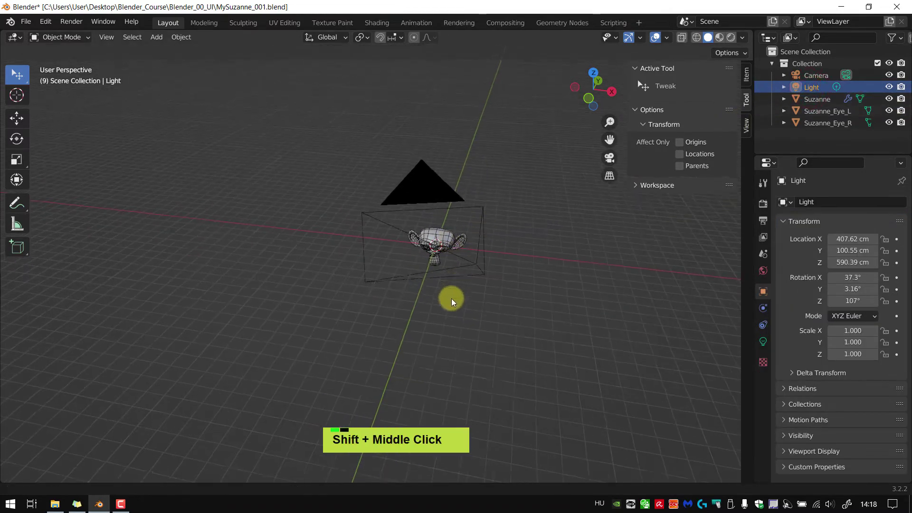
pyautogui.scroll(-5, 432, 334)
pyautogui.scroll(1, 431, 333)
pyautogui.moveTo(434, 331); pyautogui.dragTo(568, 315, button='middle')
pyautogui.hotkey('shift', 'space')
pyautogui.press('t')
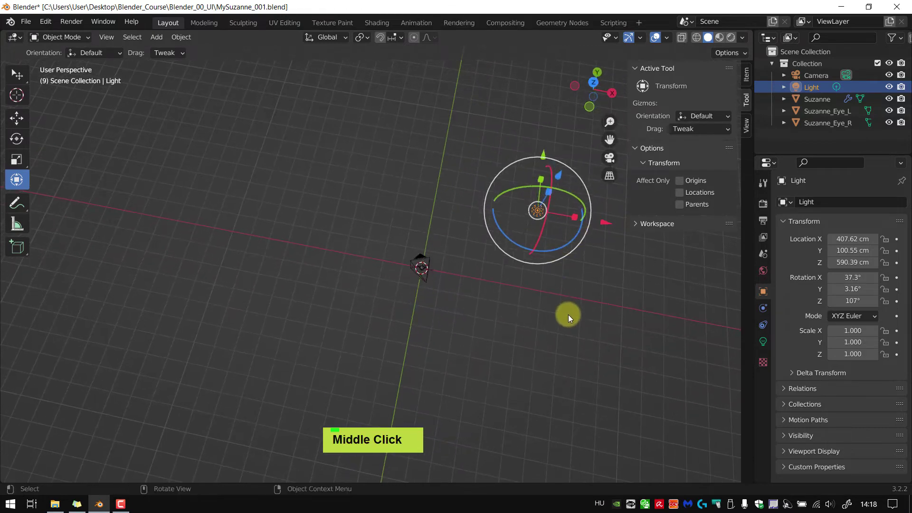
pyautogui.moveTo(540, 153); pyautogui.dragTo(533, 218)
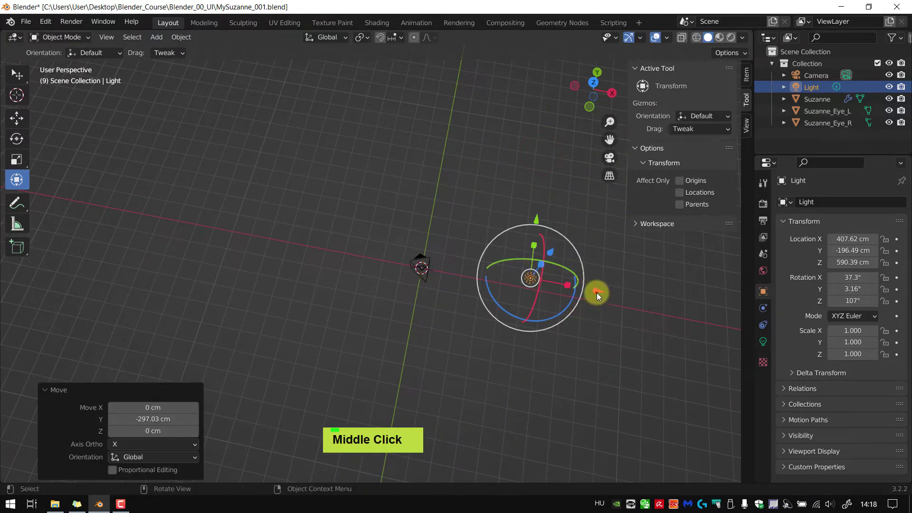
pyautogui.moveTo(597, 292); pyautogui.dragTo(510, 292)
# Lower the light to about Z 230 cm and bring it closer to Suzanne at about X 23 cm, Y -169 cm.
pyautogui.moveTo(510, 292); pyautogui.dragTo(473, 198, button='middle')
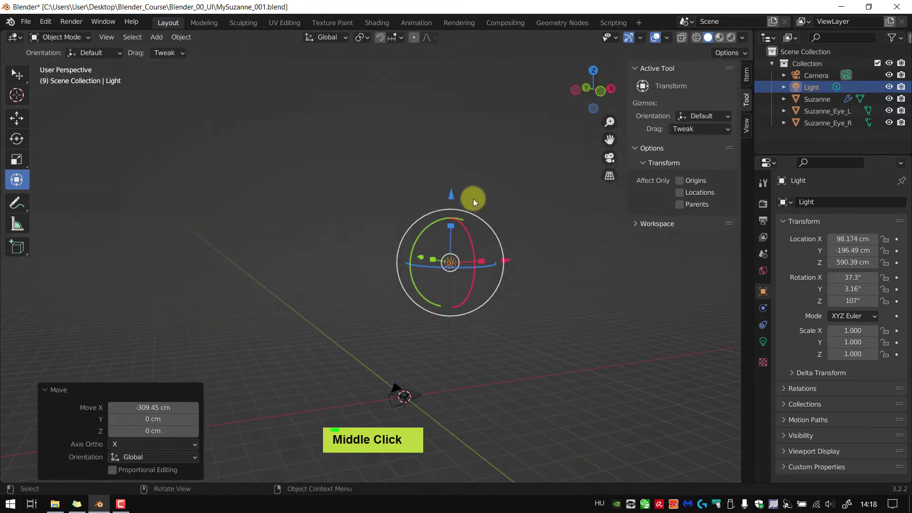
pyautogui.moveTo(451, 202); pyautogui.dragTo(450, 289)
pyautogui.moveTo(450, 290); pyautogui.dragTo(381, 340, button='middle')
pyautogui.moveTo(381, 340); pyautogui.dragTo(375, 334)
pyautogui.moveTo(375, 334); pyautogui.dragTo(432, 263, button='middle')
pyautogui.moveTo(484, 328); pyautogui.dragTo(474, 332)
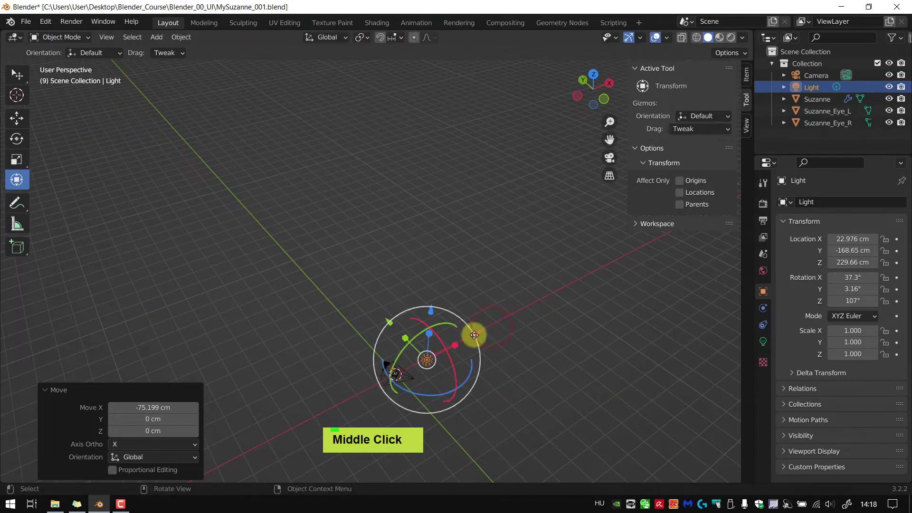
# Select and frame Suzanne, and switch the viewport shading to Rendered.
pyautogui.moveTo(474, 332); pyautogui.dragTo(452, 385, button='middle')
pyautogui.scroll(-2, 452, 385)
pyautogui.click(848, 99)
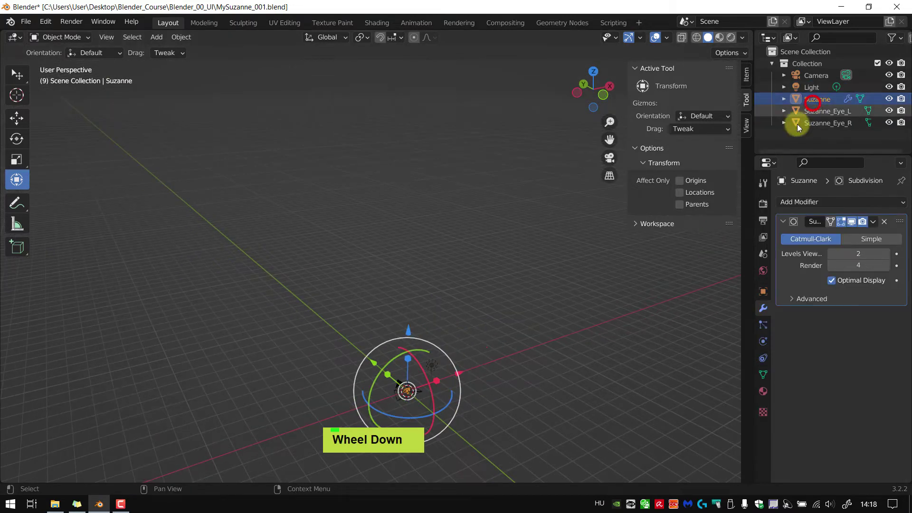
pyautogui.hotkey('shift', 'f')
pyautogui.middleClick(525, 291)
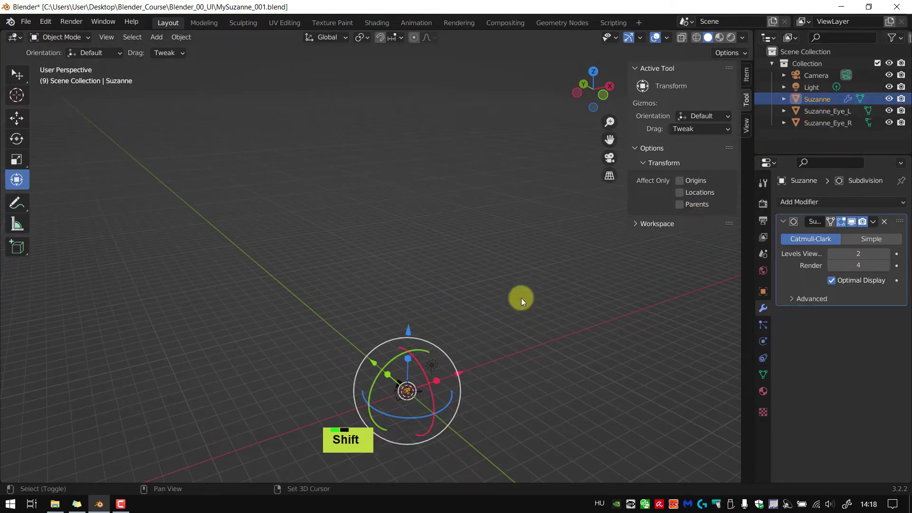
pyautogui.hotkey('shift', 'f')
pyautogui.scroll(-2, 515, 299)
pyautogui.middleClick(472, 260)
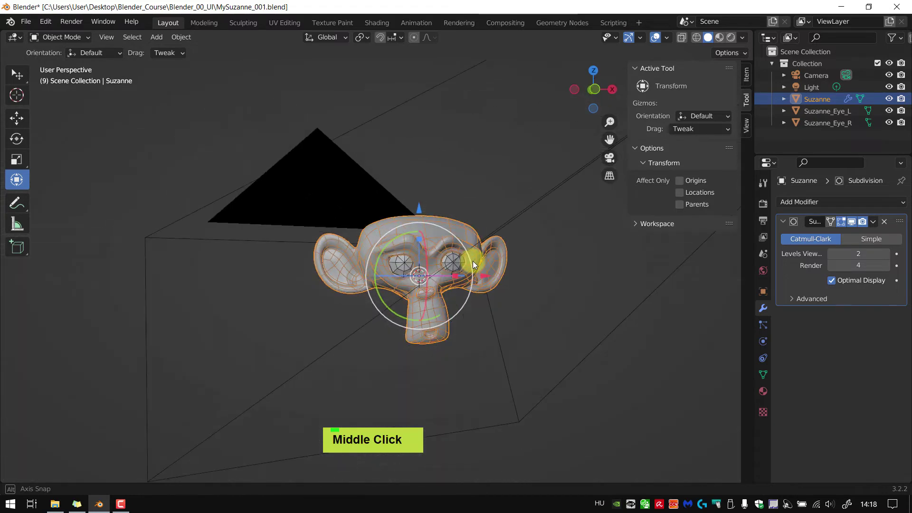
pyautogui.press('z')
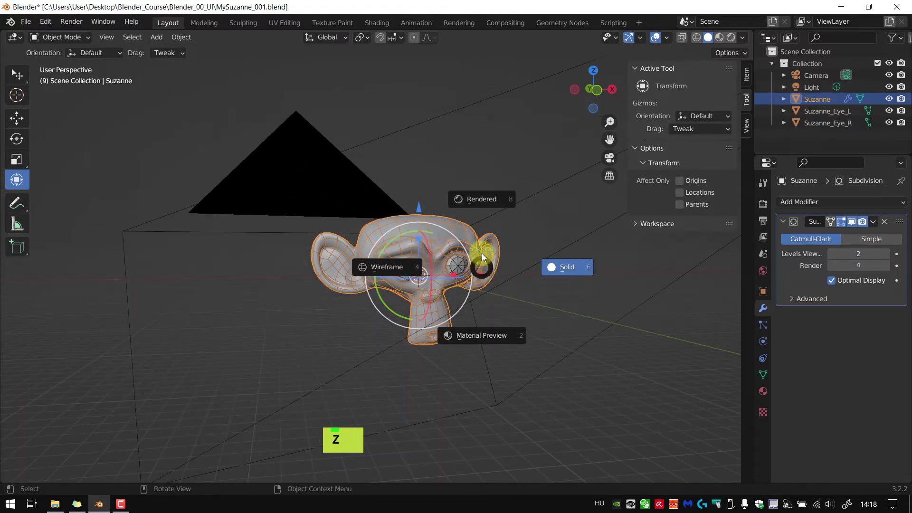
pyautogui.click(549, 241)
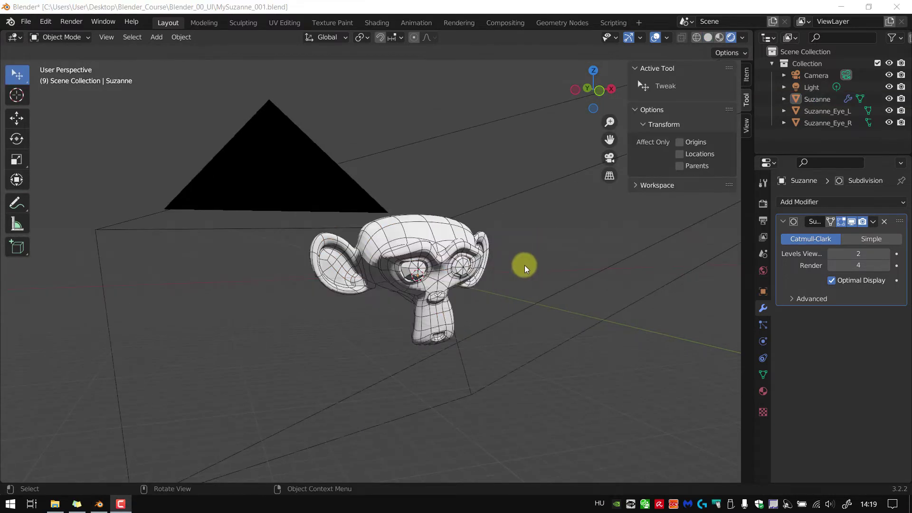
# Hide the wireframe overlay, check the lighting on Suzanne and look through the camera.
pyautogui.hotkey('alt', 'e')
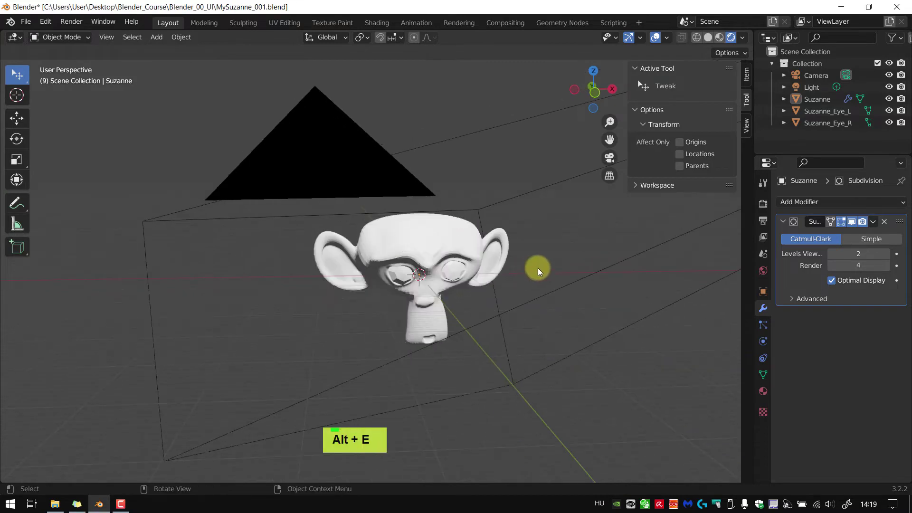
pyautogui.moveTo(538, 267); pyautogui.dragTo(494, 276, button='middle')
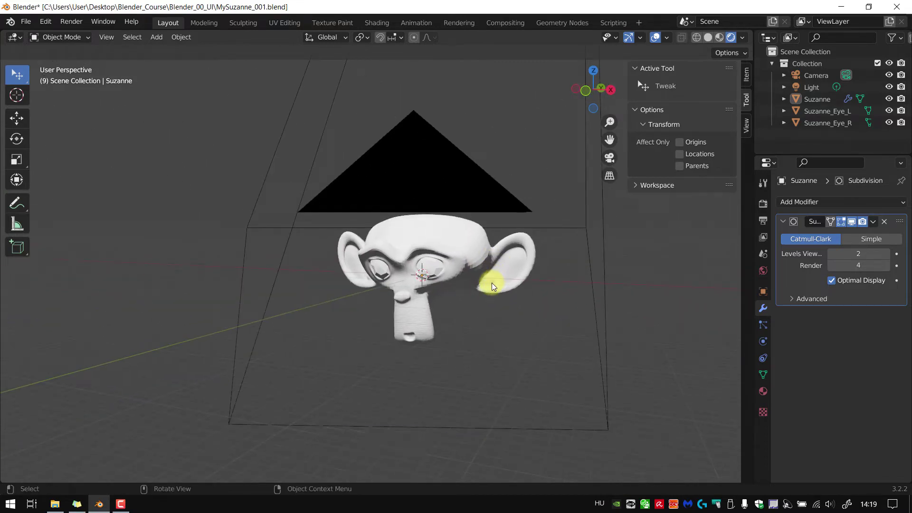
pyautogui.press('KP_0')
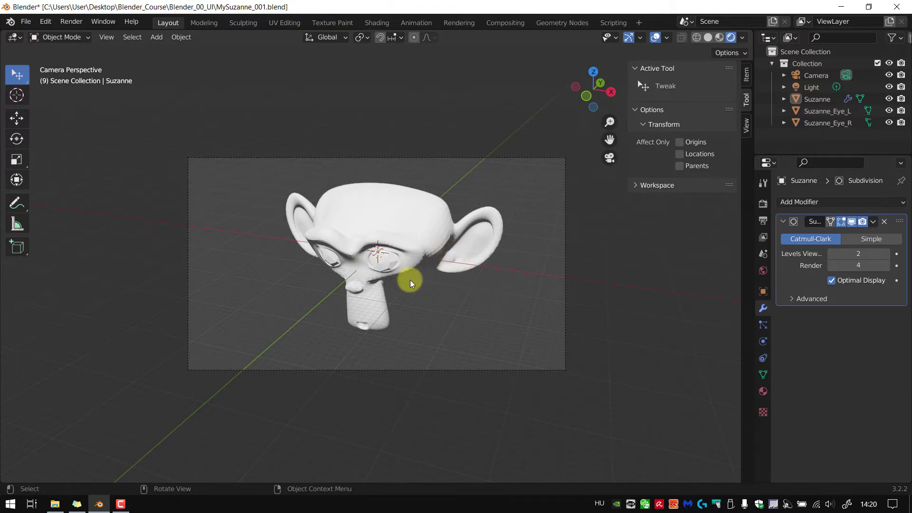
# Set the scene's output resolution to 429 × 241 px.
pyautogui.click(763, 205)
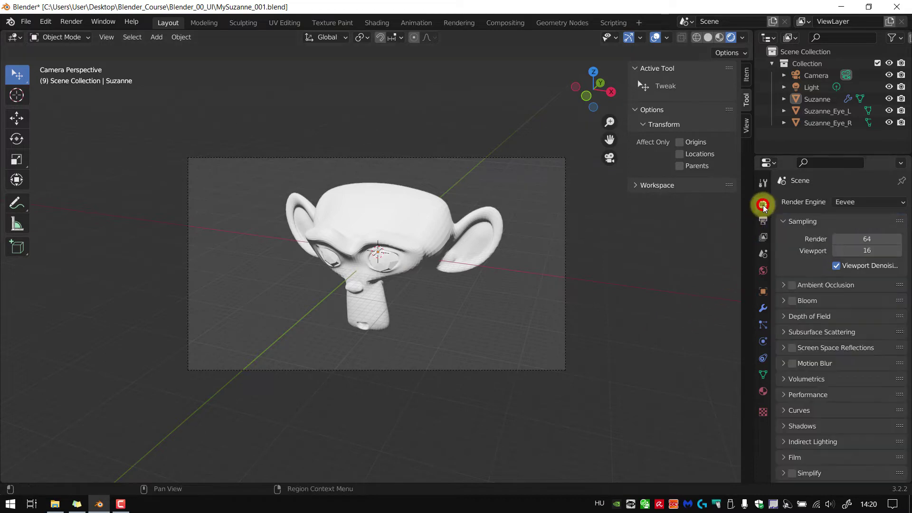
pyautogui.click(762, 221)
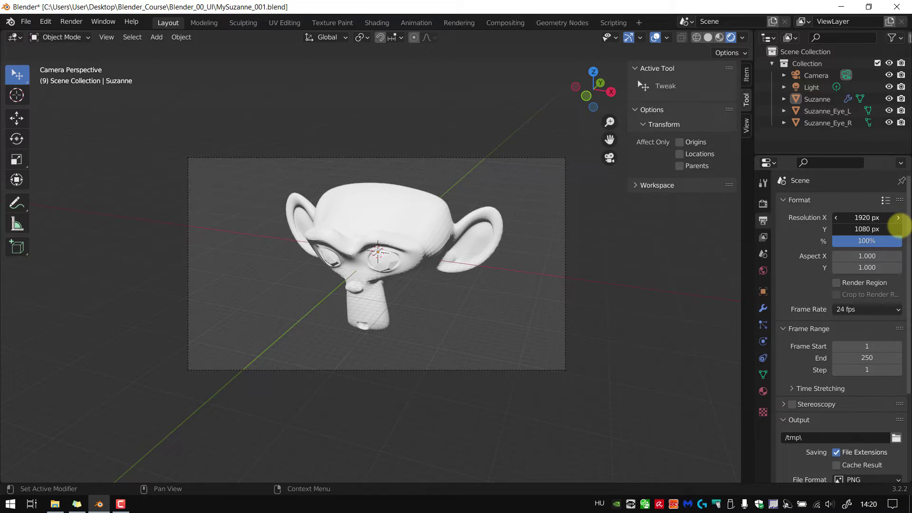
pyautogui.moveTo(899, 227); pyautogui.dragTo(187, 176)
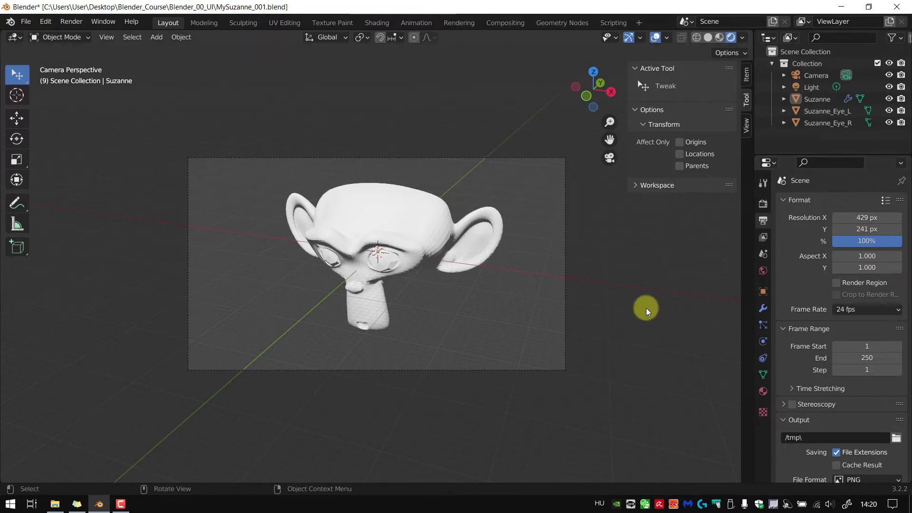
# Render the camera image at the reduced resolution, review it and close the render window.
pyautogui.press('F12')
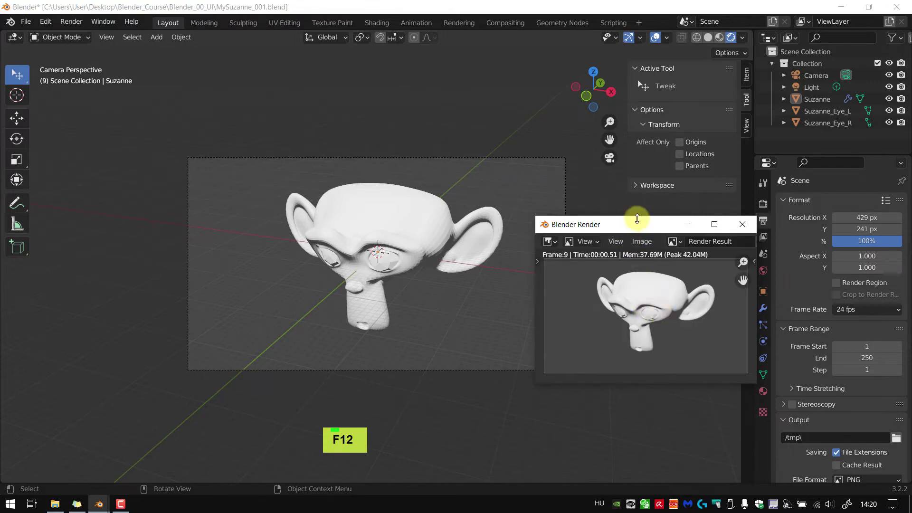
pyautogui.moveTo(636, 221); pyautogui.dragTo(525, 143)
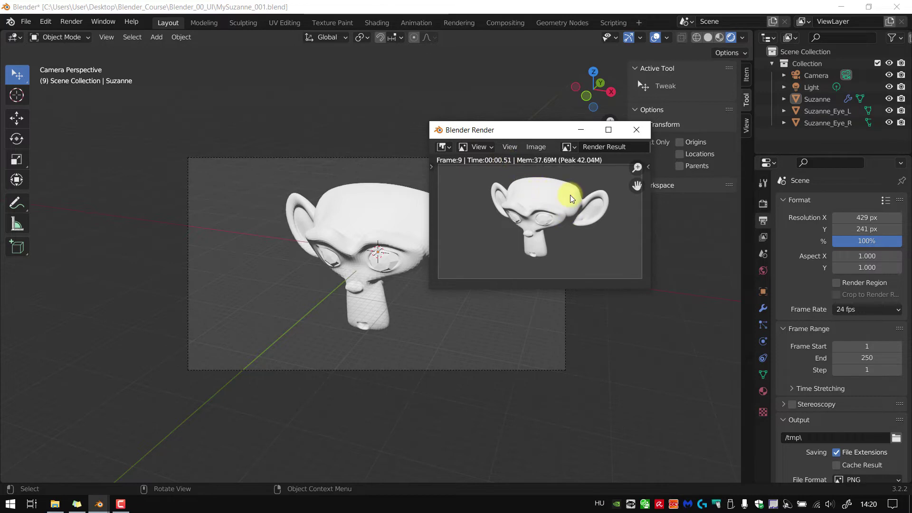
pyautogui.moveTo(539, 129); pyautogui.dragTo(552, 152)
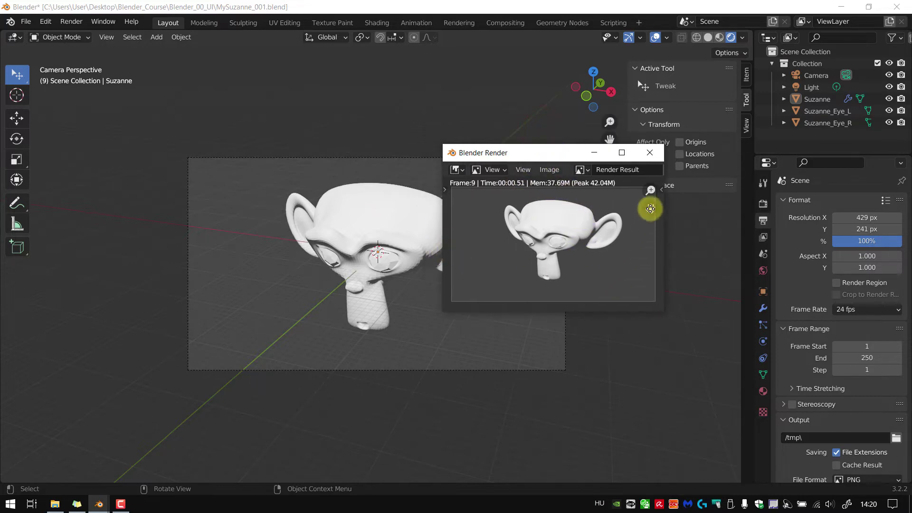
pyautogui.click(649, 152)
# Leave the camera view and switch the viewport shading back to Solid.
pyautogui.press('KP_0')
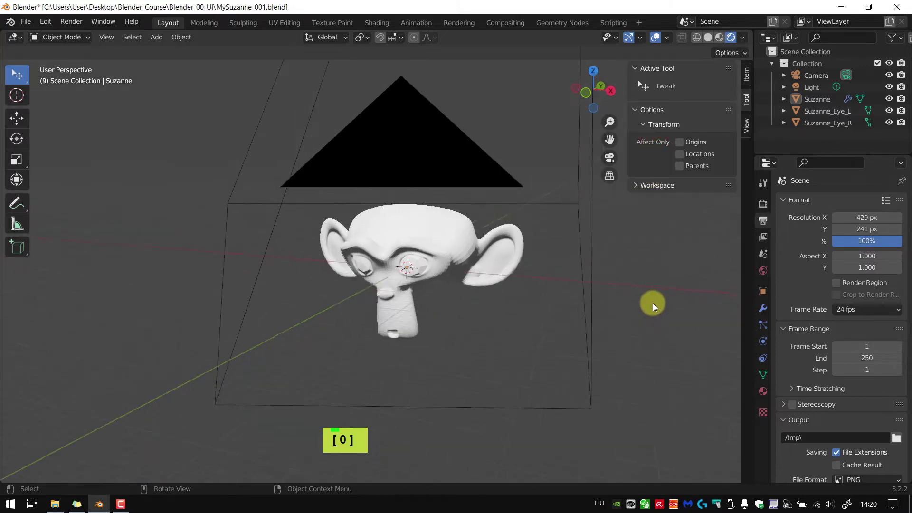
pyautogui.scroll(-5, 540, 256)
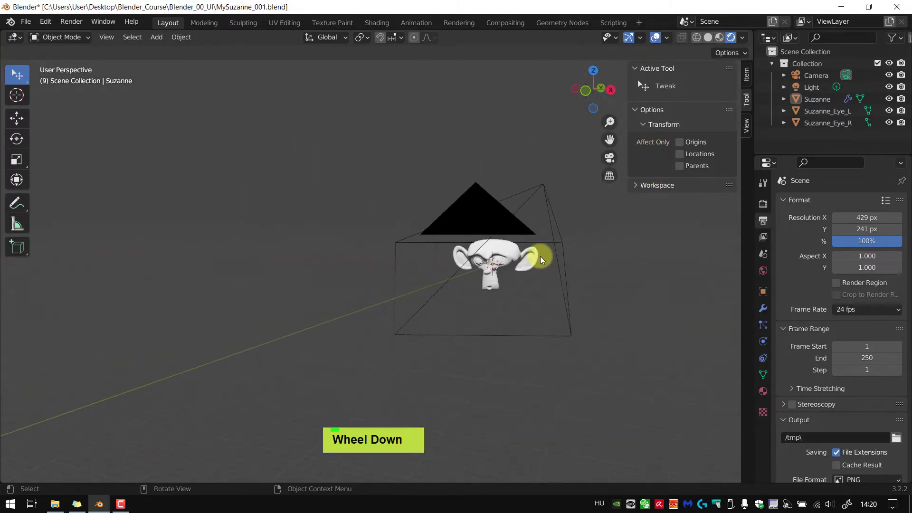
pyautogui.moveTo(540, 255); pyautogui.dragTo(577, 273, button='middle')
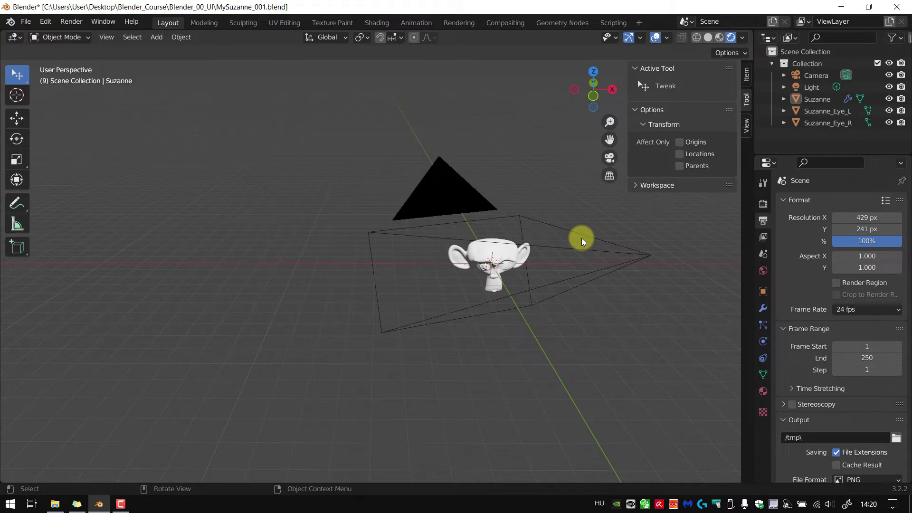
pyautogui.press('z')
pyautogui.click(662, 241)
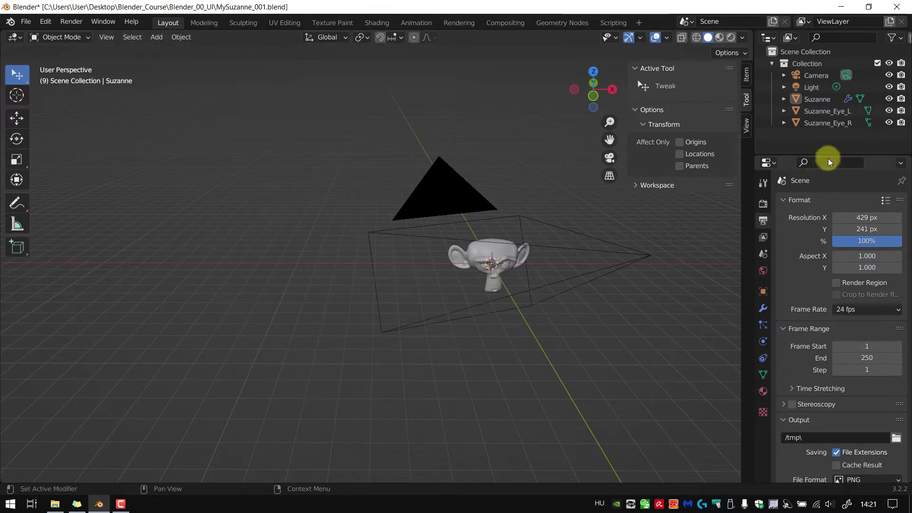
# Hide the camera and the light in the viewport and frame Suzanne.
pyautogui.click(889, 75)
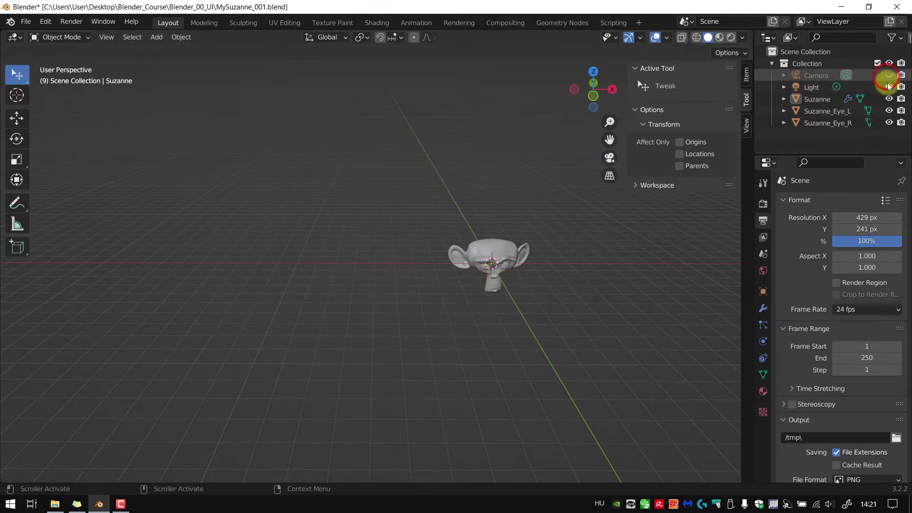
pyautogui.click(889, 87)
pyautogui.click(498, 246)
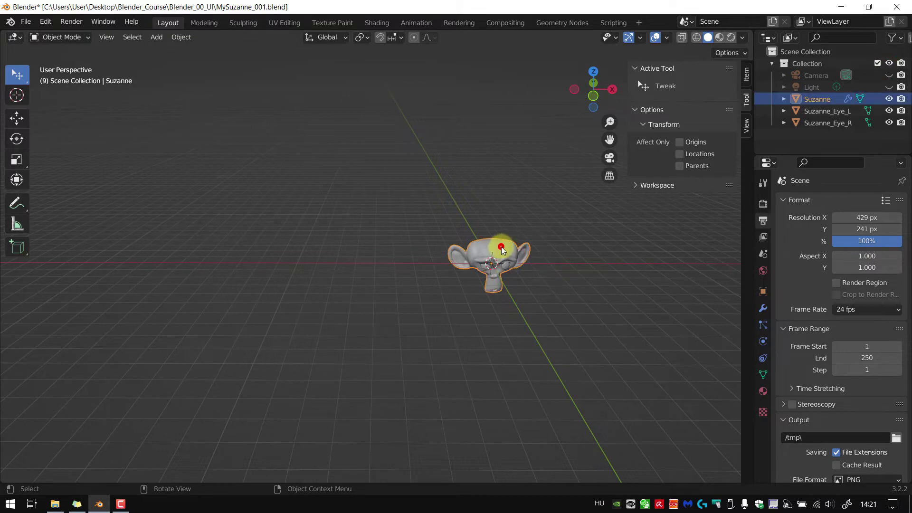
pyautogui.hotkey('shift', 'f')
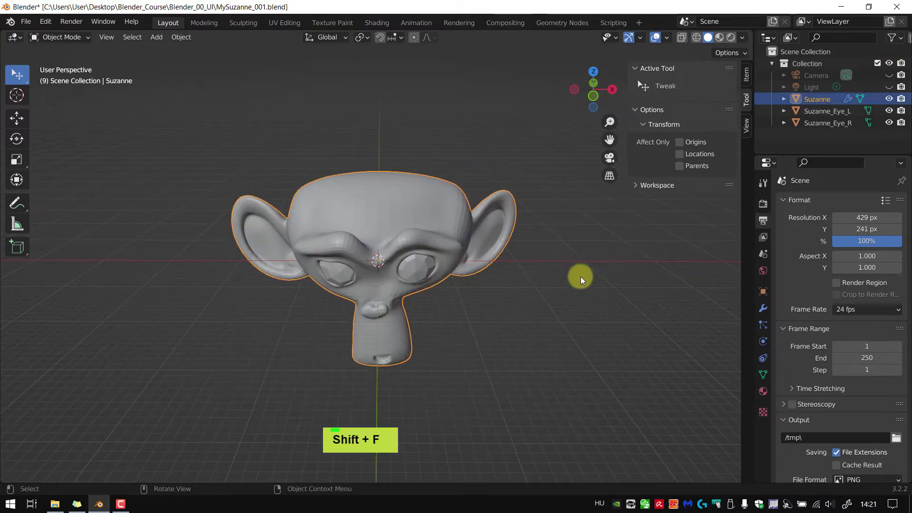
# Select Suzanne's left eye, Suzanne_Eye_L, and add a Subdivision Surface modifier to it.
pyautogui.moveTo(608, 344); pyautogui.dragTo(617, 291, button='middle')
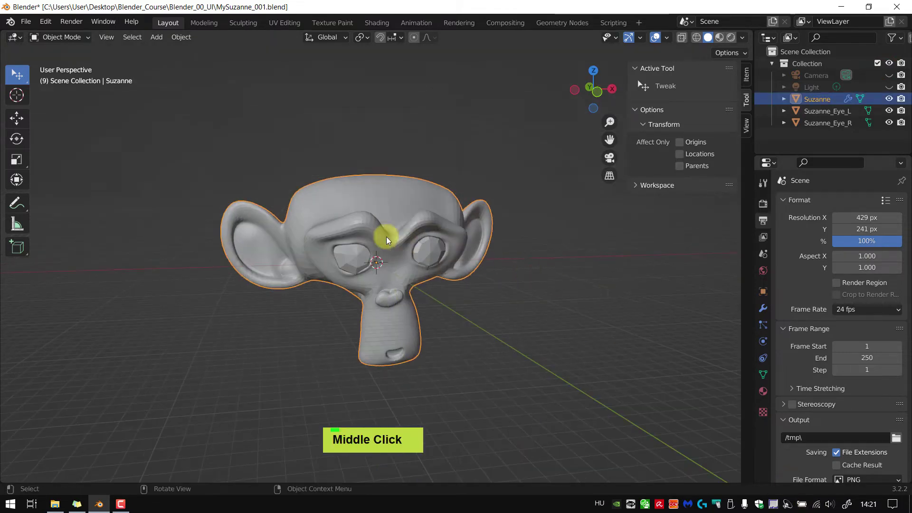
pyautogui.scroll(3, 366, 232)
pyautogui.moveTo(392, 211); pyautogui.dragTo(413, 188, button='middle')
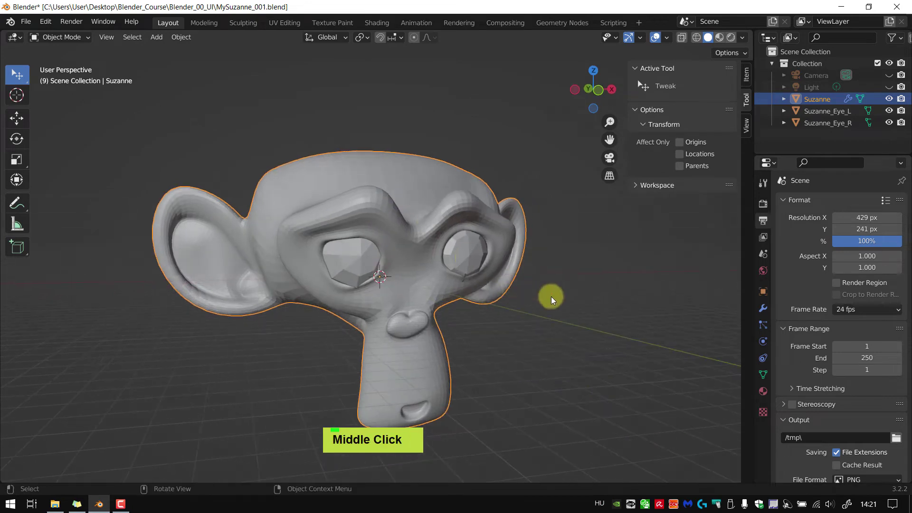
pyautogui.click(571, 295)
pyautogui.click(450, 213)
pyautogui.click(457, 249)
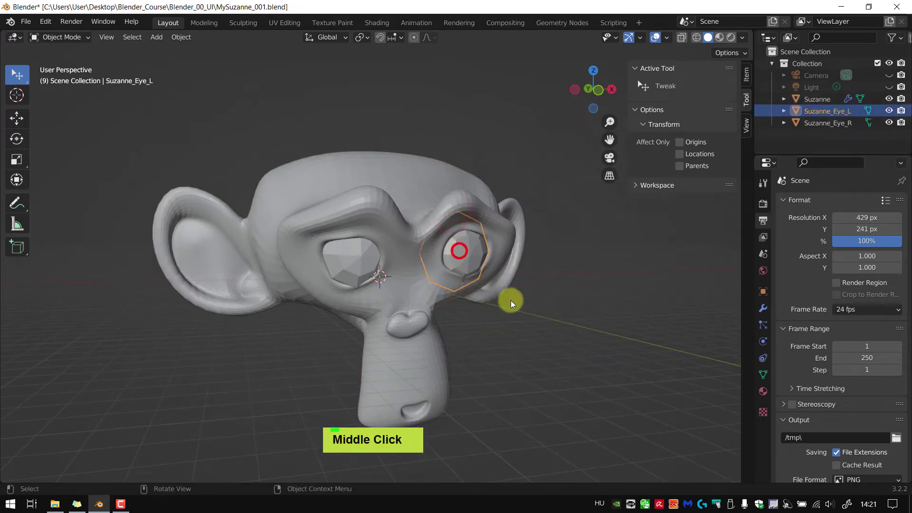
pyautogui.click(763, 308)
pyautogui.click(814, 202)
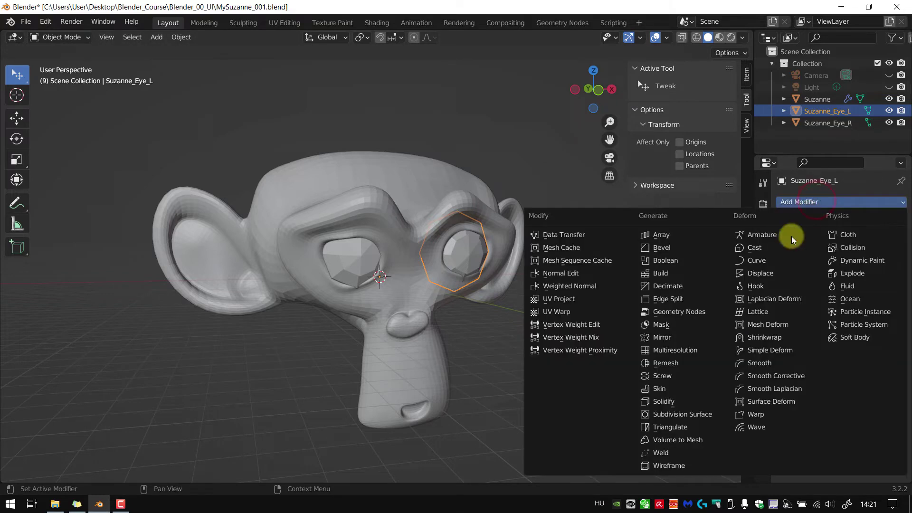
pyautogui.click(689, 412)
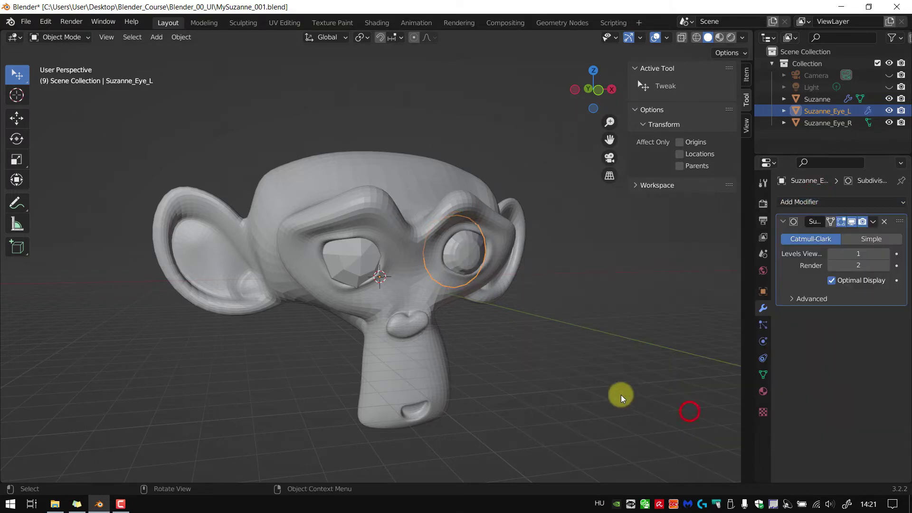
# Set the viewport levels of the left eye's Subdivision Surface modifier to 2.
pyautogui.click(858, 254)
pyautogui.write('2')
pyautogui.press('Return')
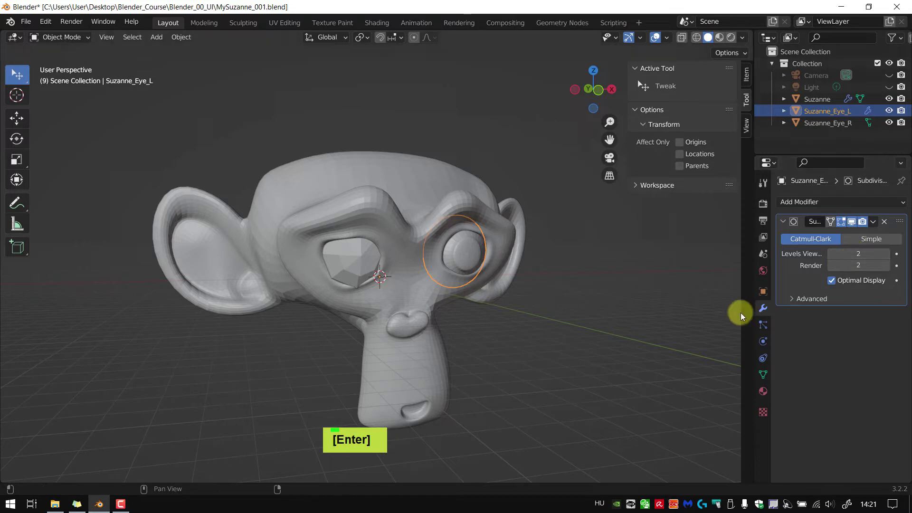
# Add a Subdivision Surface modifier with 2 viewport levels to Suzanne's right eye, Suzanne_Eye_R, and deselect the eye.
pyautogui.click(384, 268)
pyautogui.click(341, 258)
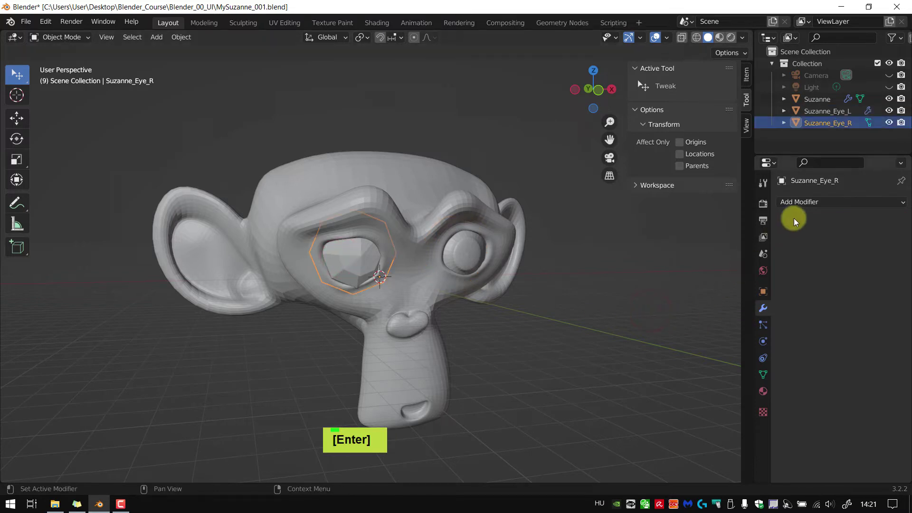
pyautogui.click(801, 202)
pyautogui.click(684, 415)
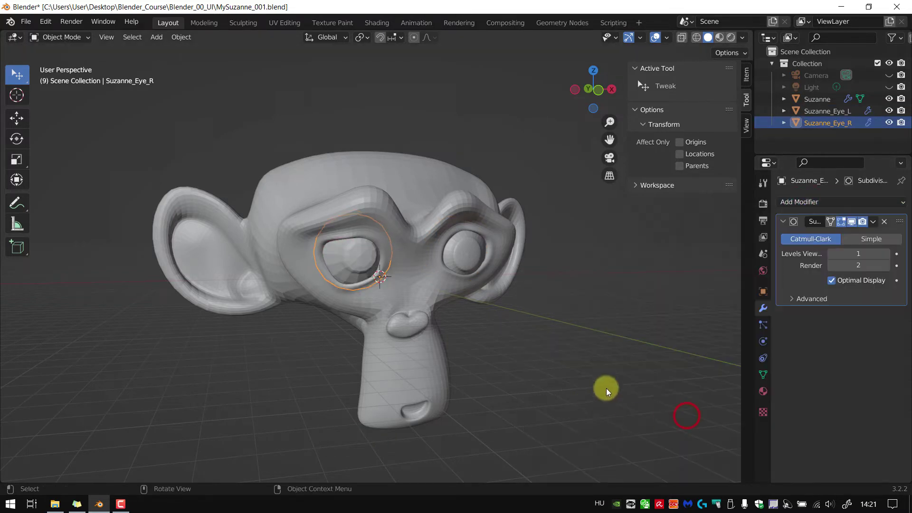
pyautogui.click(867, 248)
pyautogui.write('2')
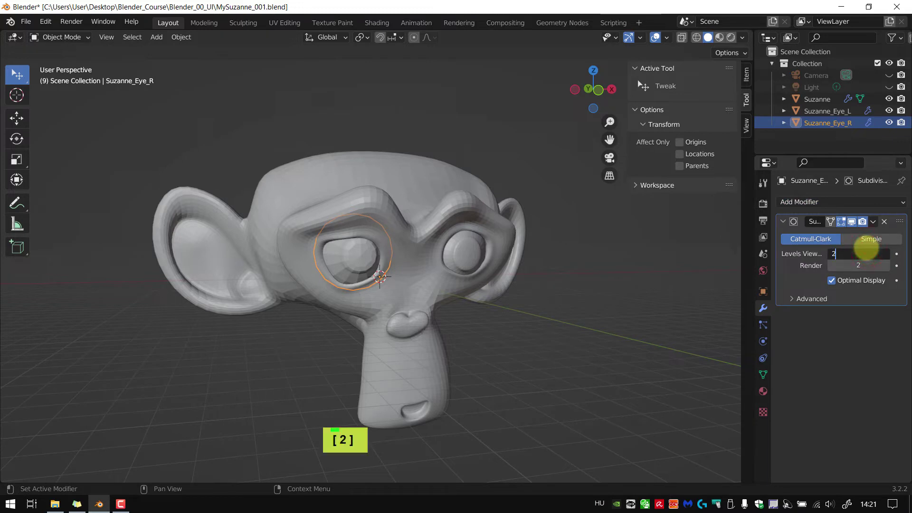
pyautogui.press('Return')
pyautogui.click(705, 317)
# Add a cylinder mesh to the scene at the 3D cursor.
pyautogui.moveTo(570, 306)
pyautogui.mouseDown(button='middle')
pyautogui.moveTo(535, 299)
pyautogui.moveTo(589, 297)
pyautogui.moveTo(546, 297)
pyautogui.moveTo(566, 304)
pyautogui.mouseUp(button='middle')
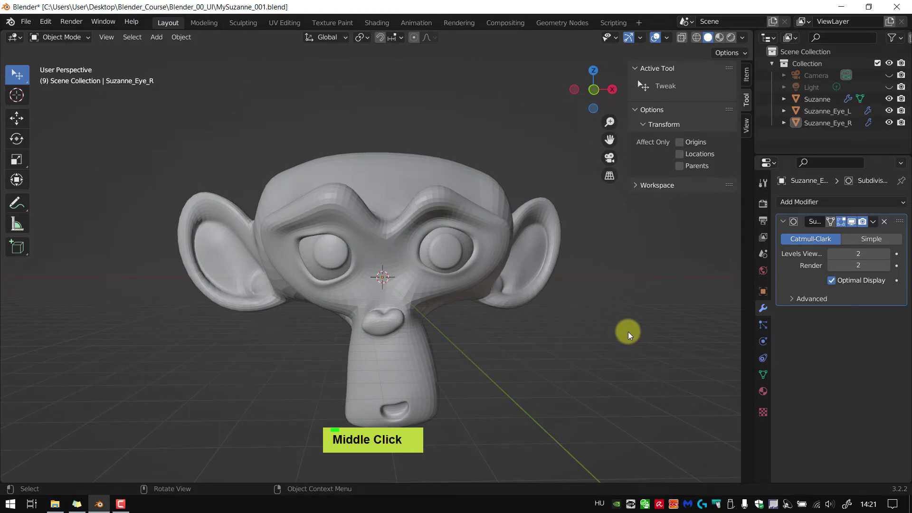
pyautogui.scroll(-2, 628, 332)
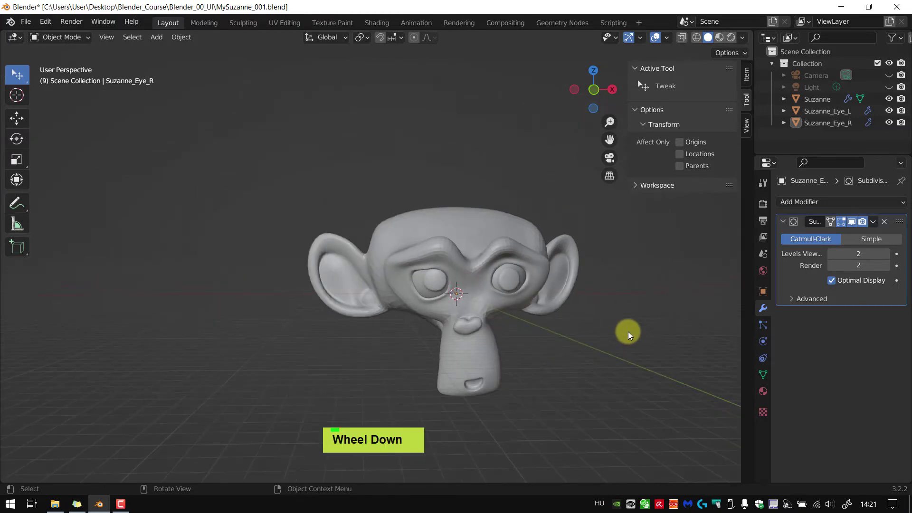
pyautogui.keyDown('shift'); pyautogui.moveTo(628, 332); pyautogui.dragTo(583, 283, button='middle'); pyautogui.keyUp('shift')
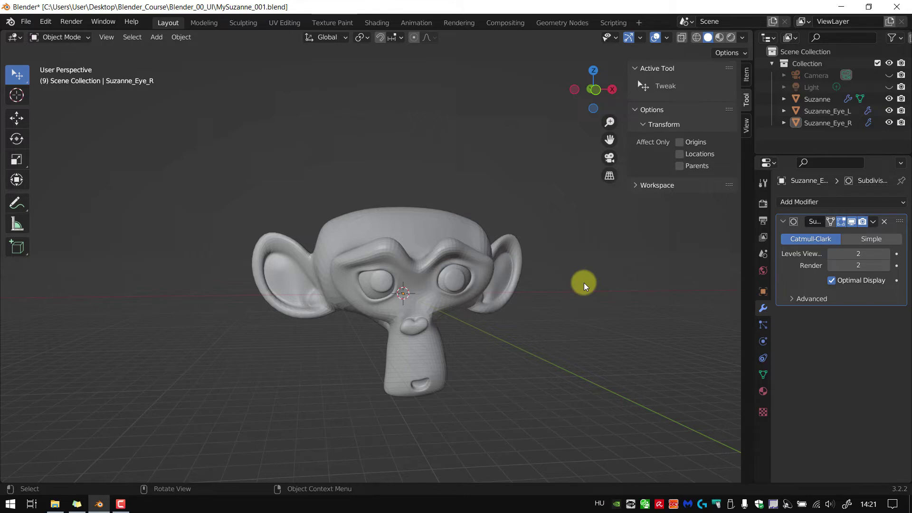
pyautogui.moveTo(584, 283); pyautogui.dragTo(596, 292, button='middle')
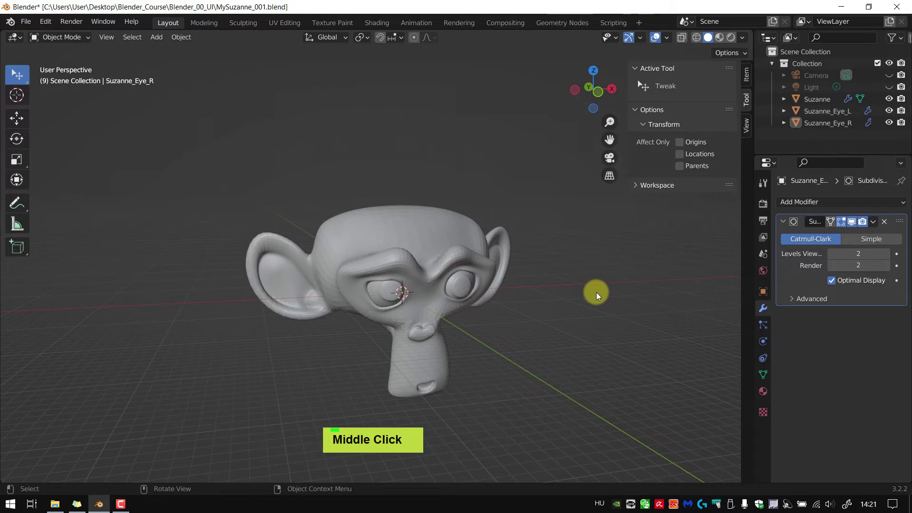
pyautogui.click(157, 37)
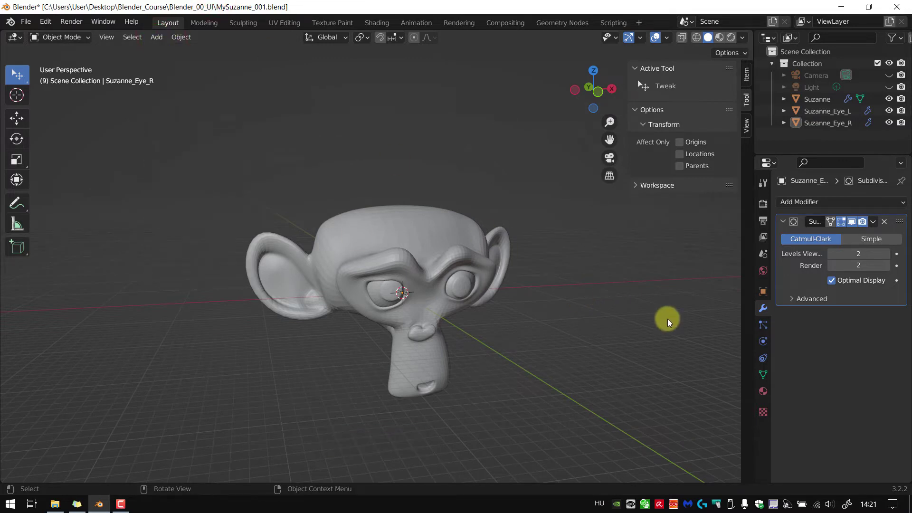
pyautogui.hotkey('shift', 'a')
pyautogui.press('m')
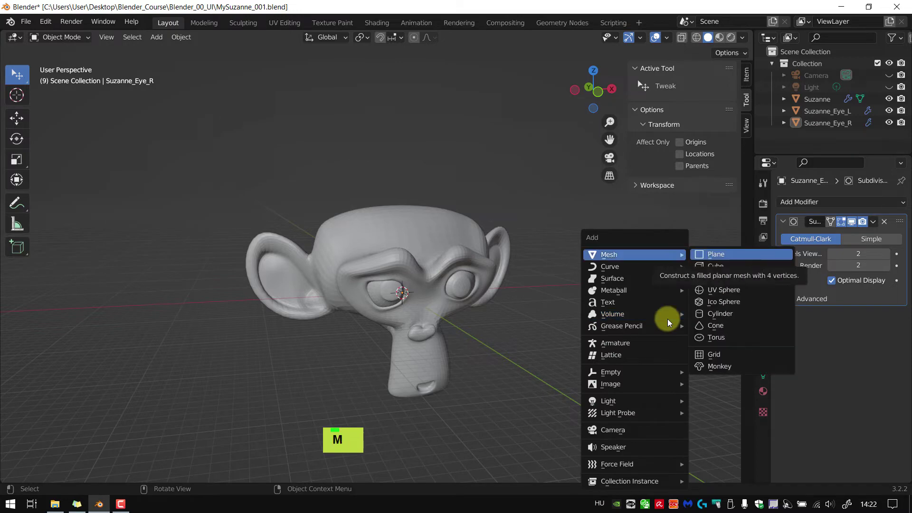
pyautogui.press('y')
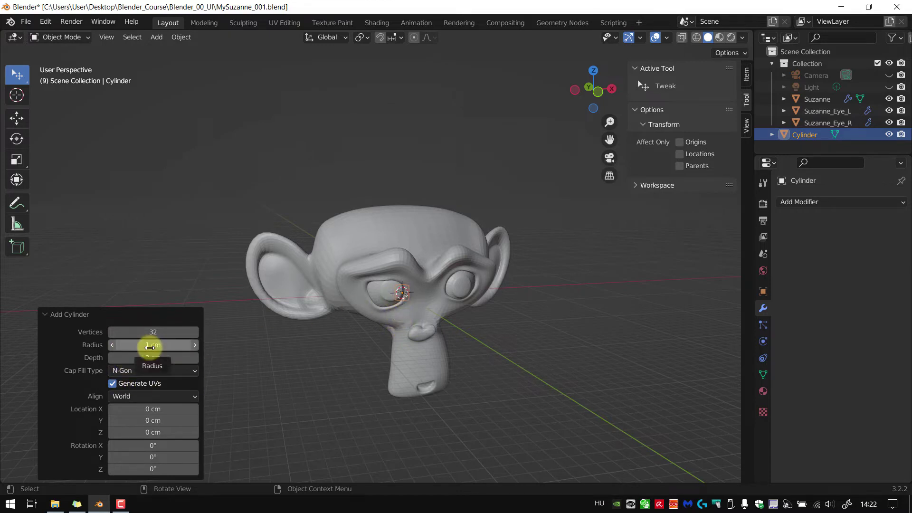
# Set the new cylinder's radius to 10 cm and its depth to 29 cm.
pyautogui.moveTo(150, 347)
pyautogui.mouseDown()
pyautogui.moveTo(179, 344)
pyautogui.moveTo(159, 345)
pyautogui.mouseUp()
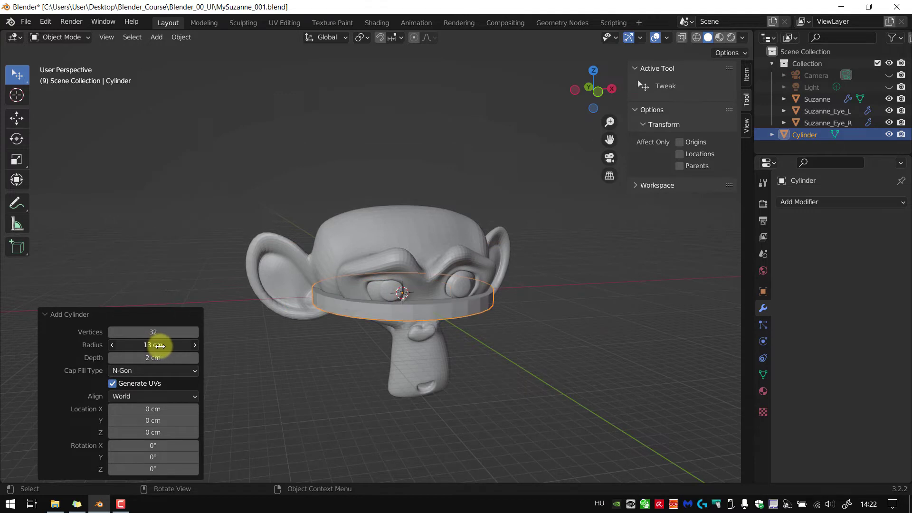
pyautogui.click(156, 345)
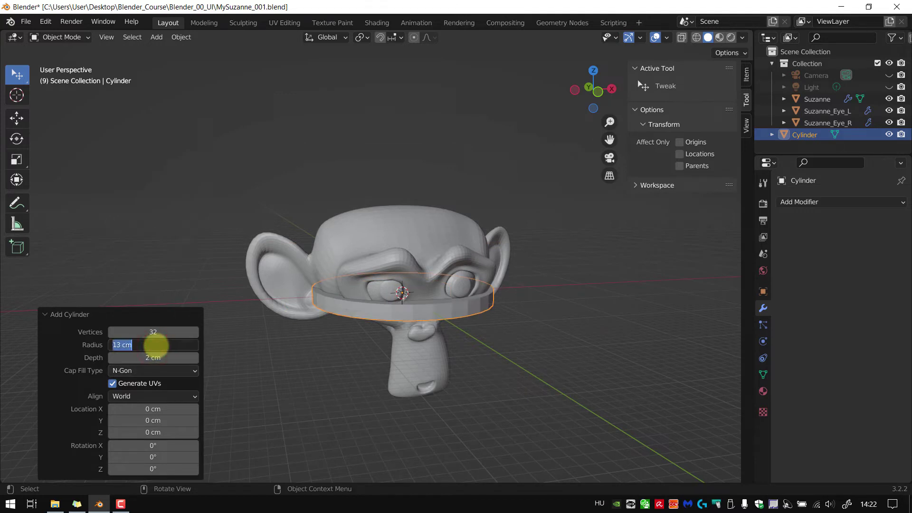
pyautogui.write('10')
pyautogui.press('Tab')
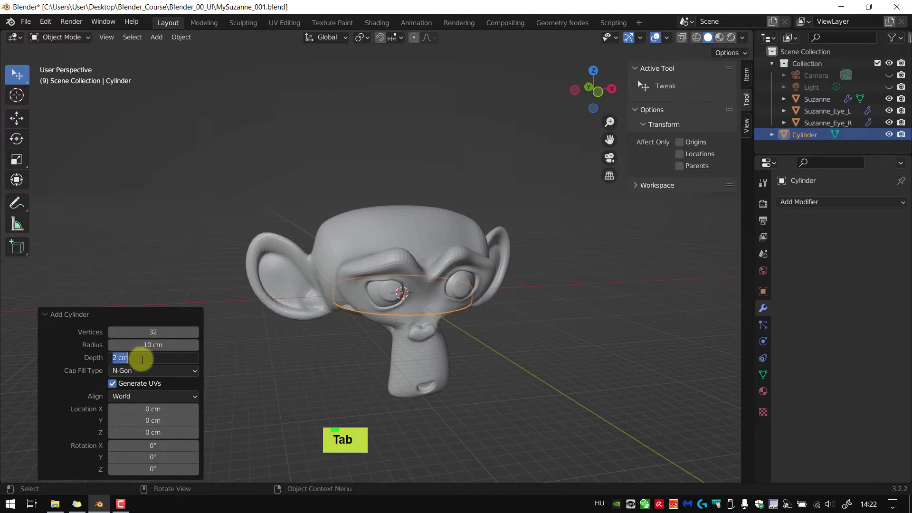
pyautogui.click(137, 344)
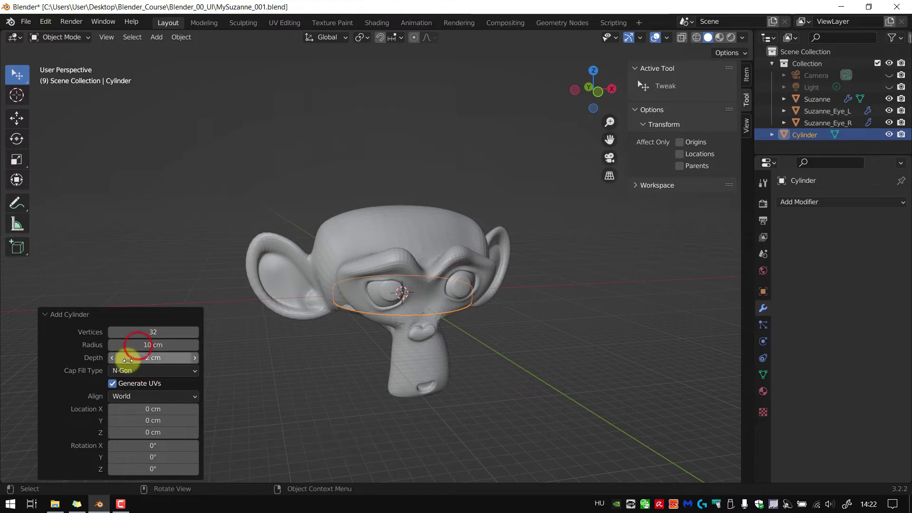
pyautogui.moveTo(128, 360); pyautogui.dragTo(145, 360)
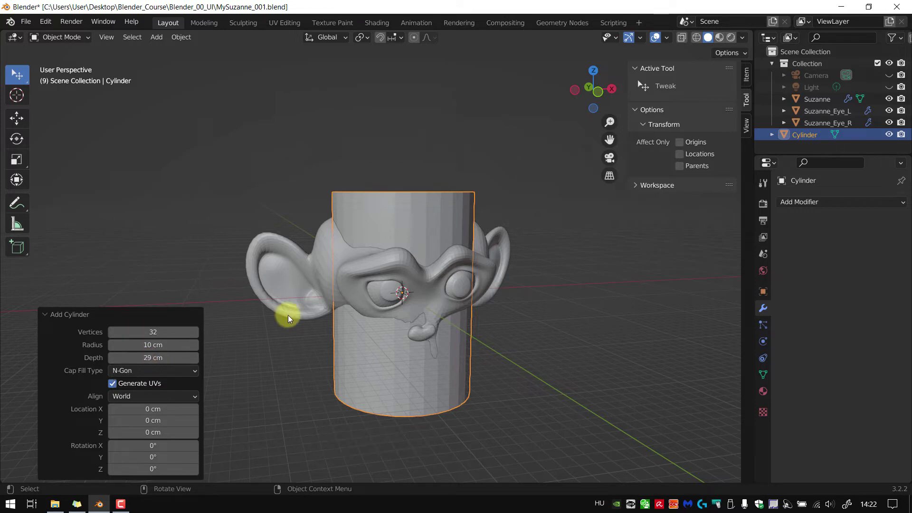
# Reduce the cylinder's vertex count to 12.
pyautogui.moveTo(158, 332); pyautogui.dragTo(147, 333)
pyautogui.moveTo(223, 241); pyautogui.dragTo(183, 309, button='middle')
pyautogui.click(152, 332)
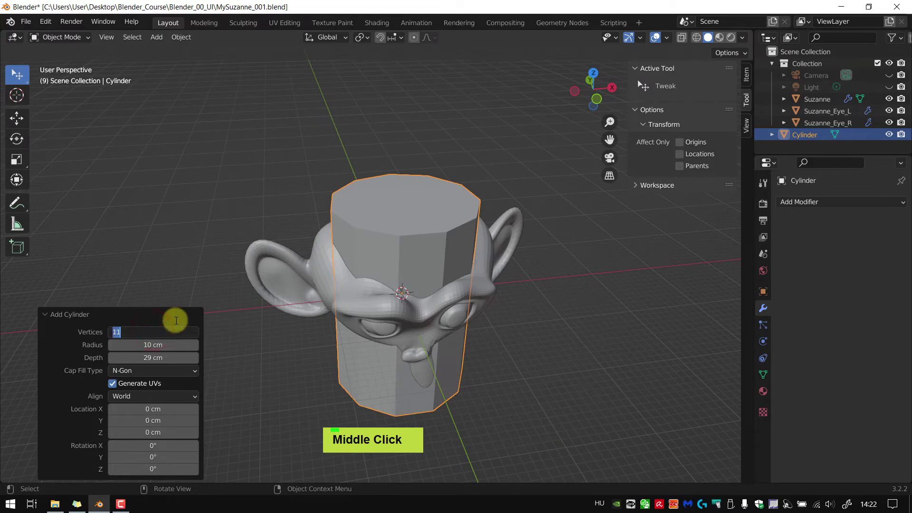
pyautogui.write('12')
pyautogui.press('Tab')
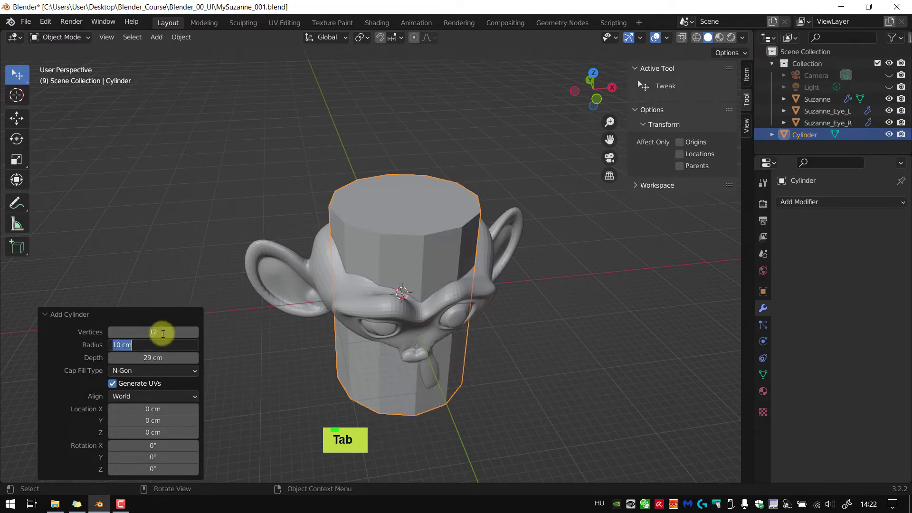
# Set the cylinder's vertex count to 18 and confirm its creation settings.
pyautogui.click(161, 332)
pyautogui.click(162, 332)
pyautogui.write('18')
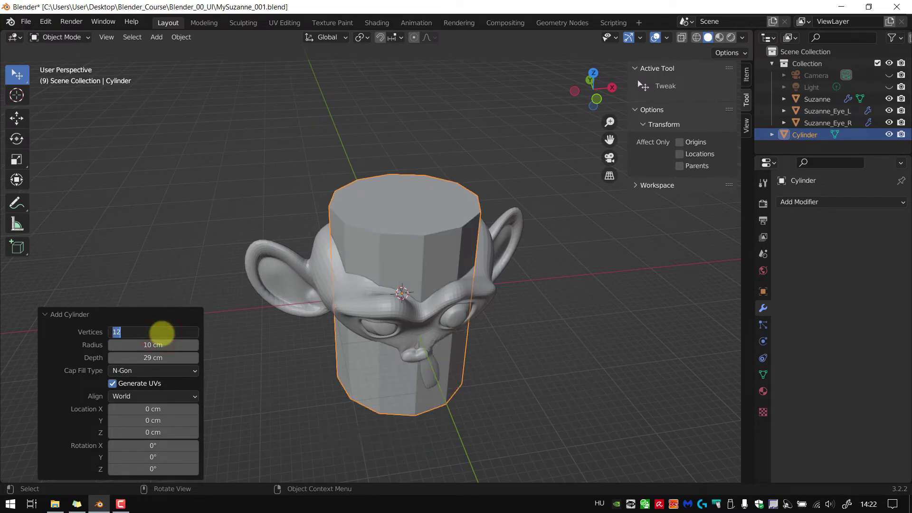
pyautogui.press('Tab')
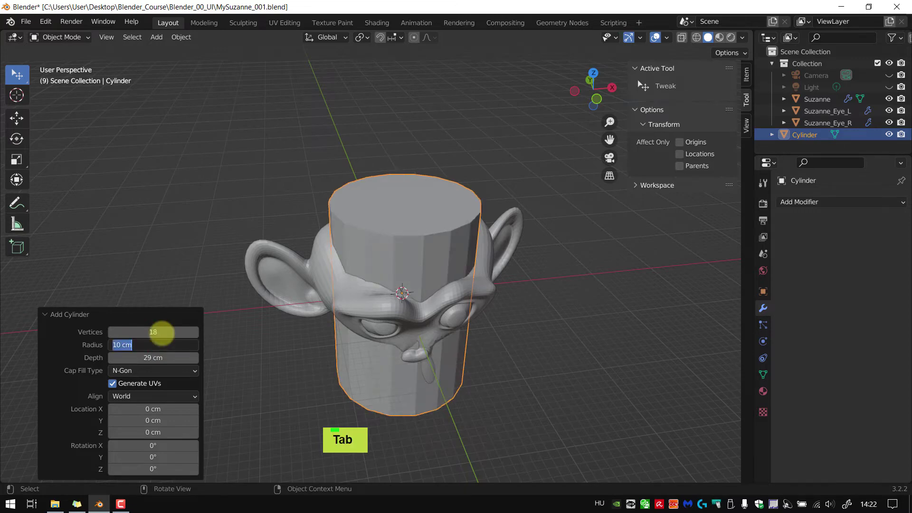
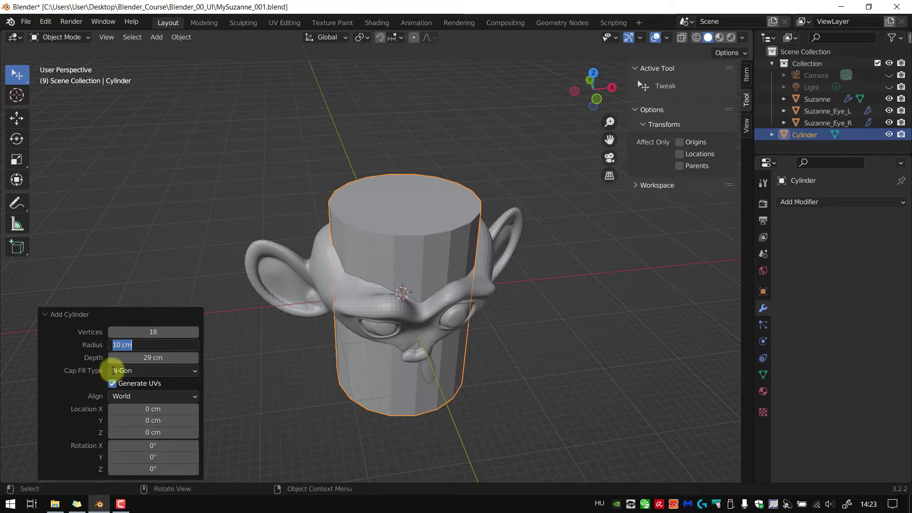
pyautogui.middleClick(532, 361)
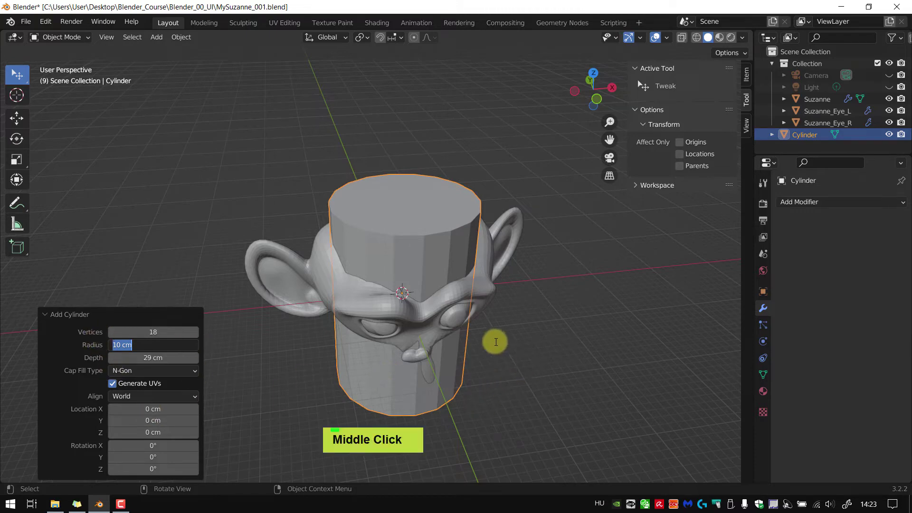
pyautogui.keyDown('shift'); pyautogui.middleClick(440, 271); pyautogui.keyUp('shift')
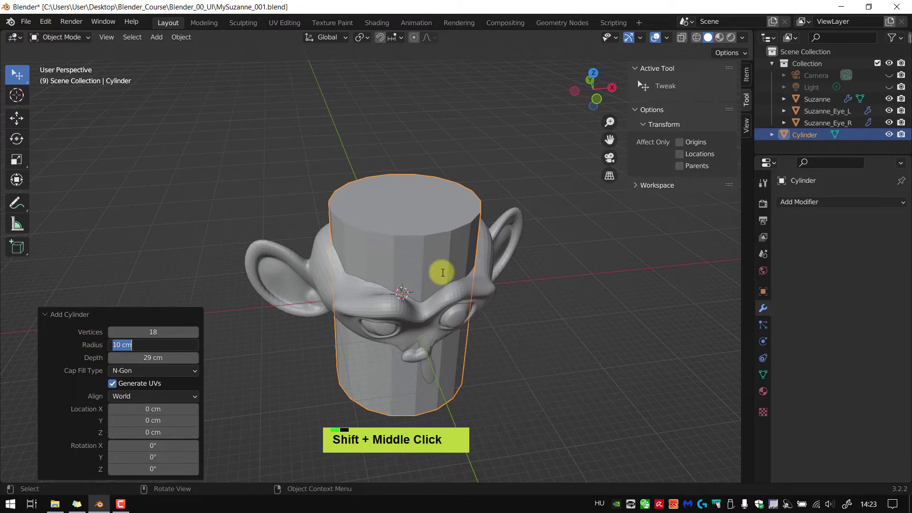
pyautogui.scroll(-1, 482, 316)
pyautogui.click(199, 294)
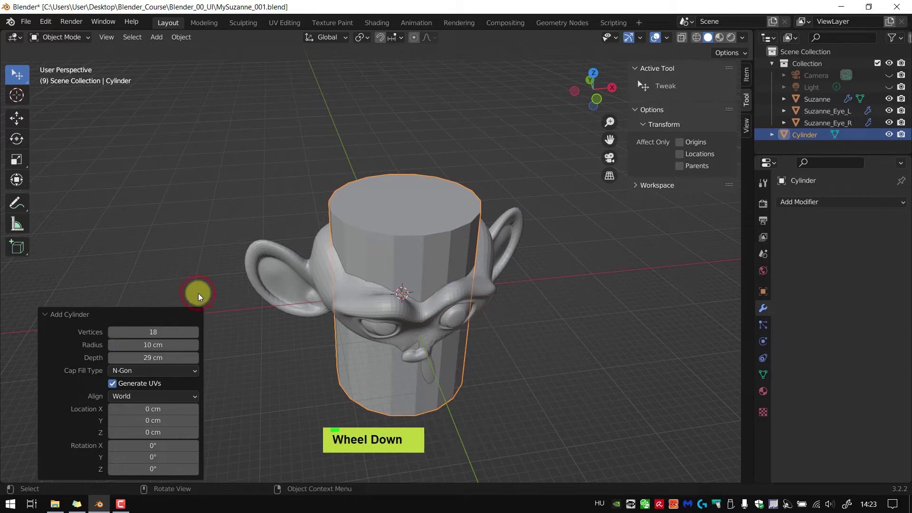
pyautogui.press('Return')
# Collapse the cylinder's creation settings and move the cylinder up about 25 cm along Z onto Suzanne's head.
pyautogui.moveTo(318, 246); pyautogui.dragTo(395, 246, button='middle')
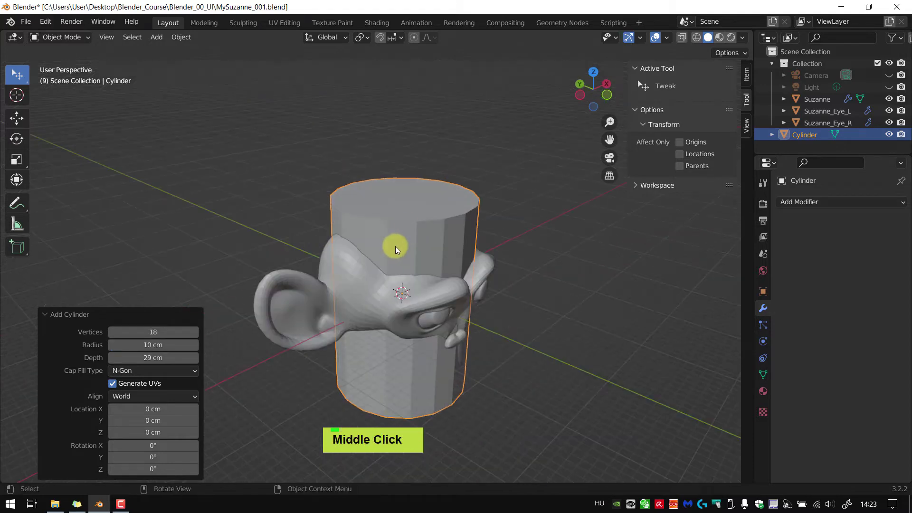
pyautogui.scroll(2, 417, 246)
pyautogui.scroll(-2, 142, 286)
pyautogui.click(80, 312)
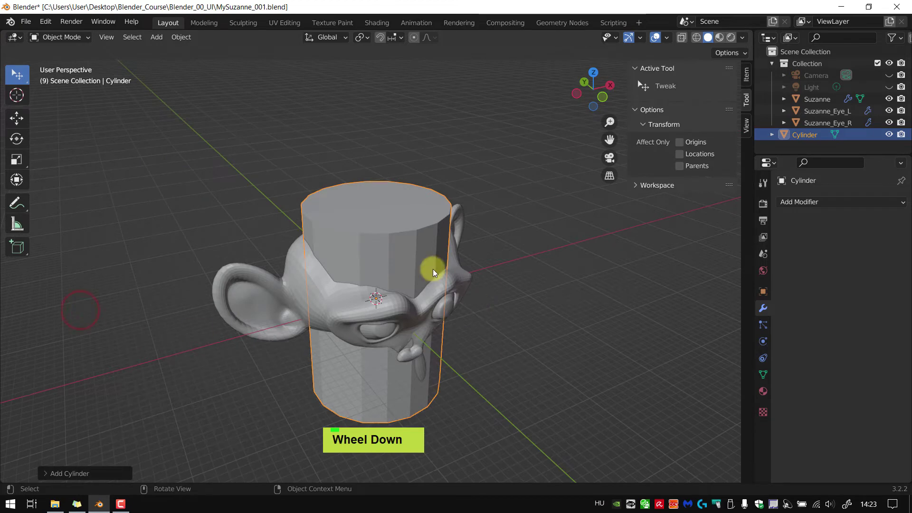
pyautogui.moveTo(432, 268); pyautogui.dragTo(426, 269, button='middle')
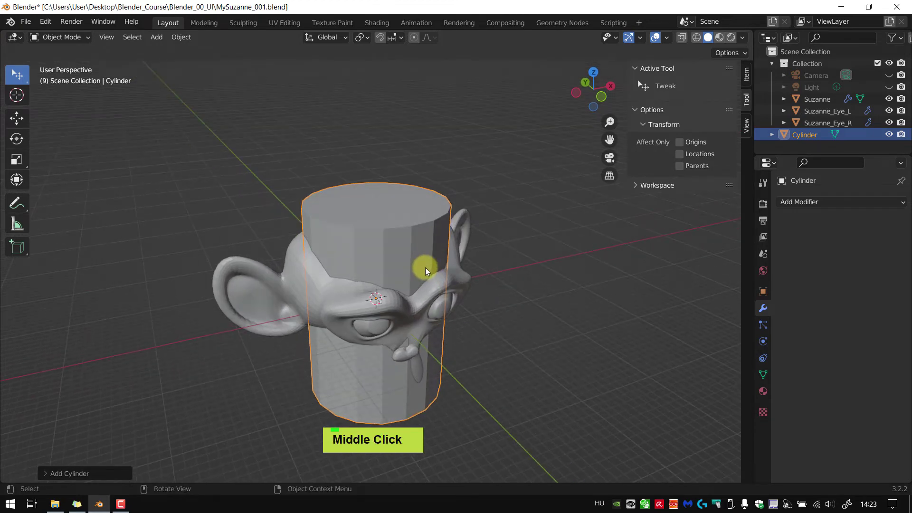
pyautogui.press('g')
pyautogui.press('z')
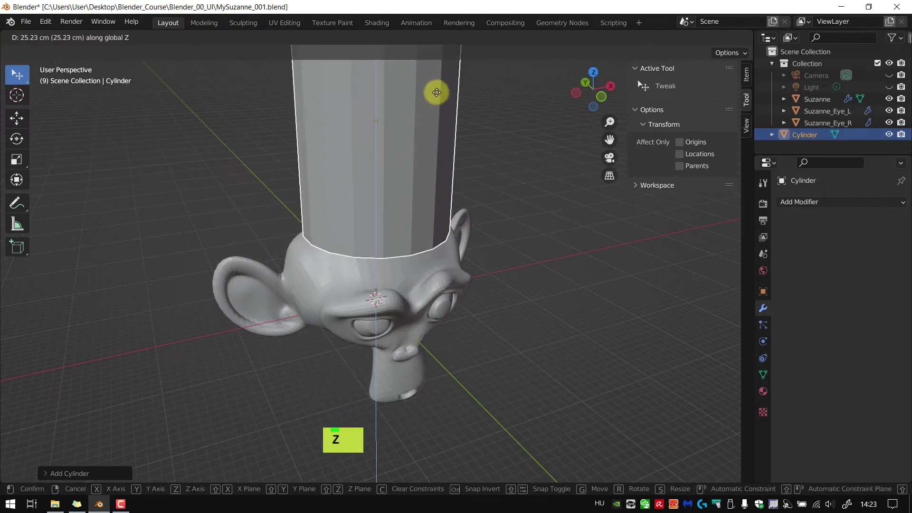
pyautogui.click(437, 89)
# Try to rotate the cylinder freely above Suzanne's head.
pyautogui.keyDown('shift'); pyautogui.moveTo(474, 281); pyautogui.dragTo(449, 212, button='middle'); pyautogui.keyUp('shift')
pyautogui.keyDown('shift'); pyautogui.scroll(-2, 536, 248); pyautogui.keyUp('shift')
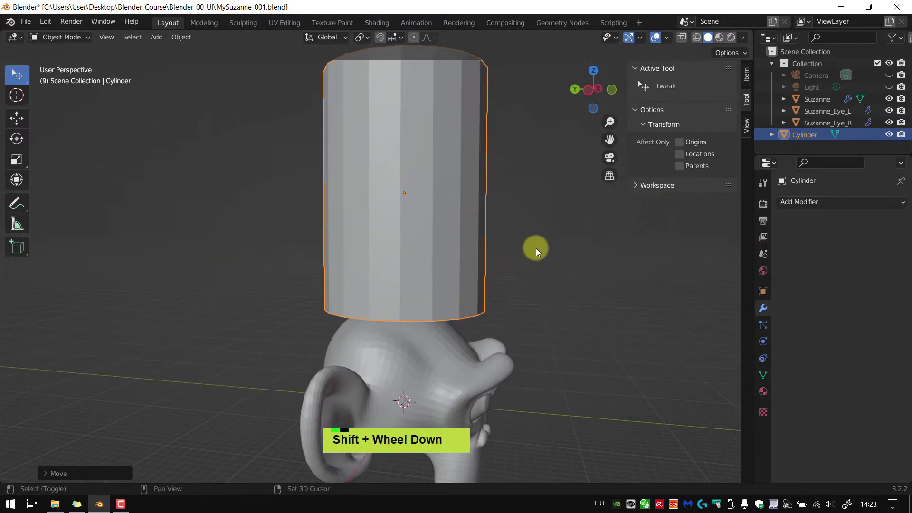
pyautogui.moveTo(546, 272); pyautogui.dragTo(527, 260, button='middle')
pyautogui.scroll(-3, 526, 284)
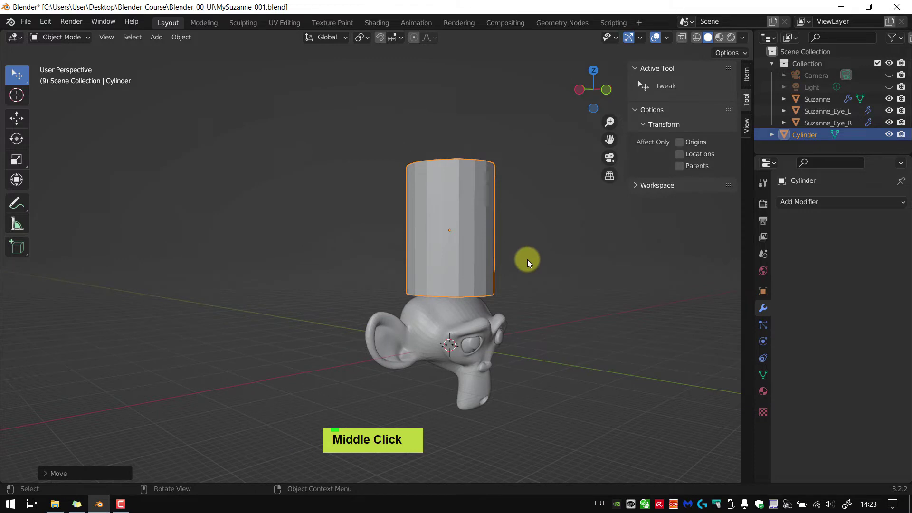
pyautogui.press('r')
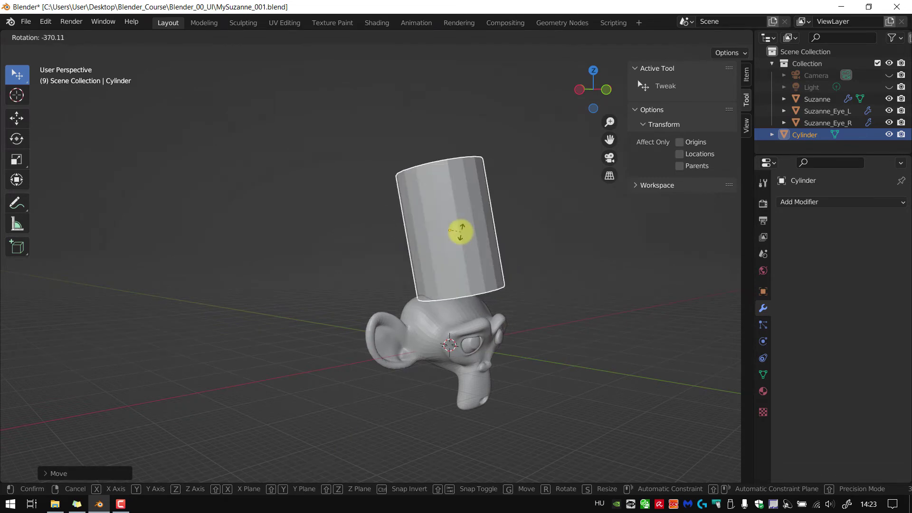
pyautogui.press('Escape')
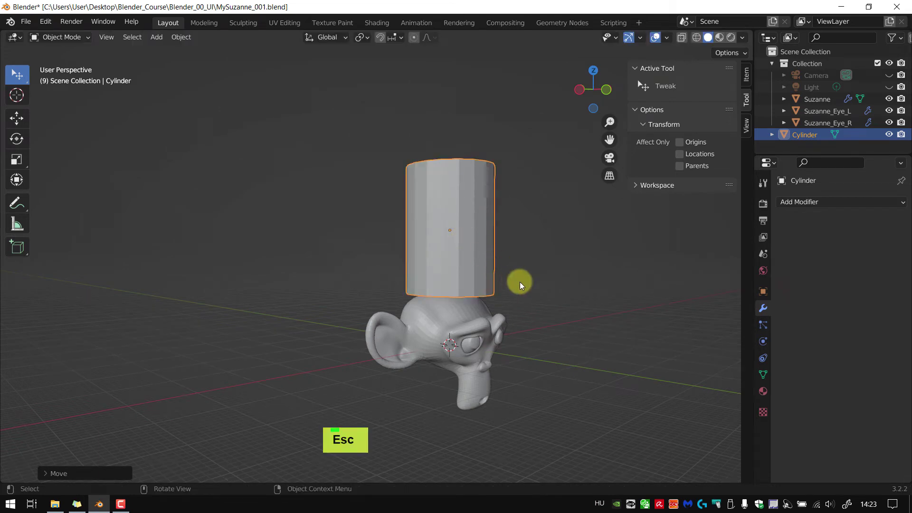
pyautogui.moveTo(527, 286); pyautogui.dragTo(432, 260, button='middle')
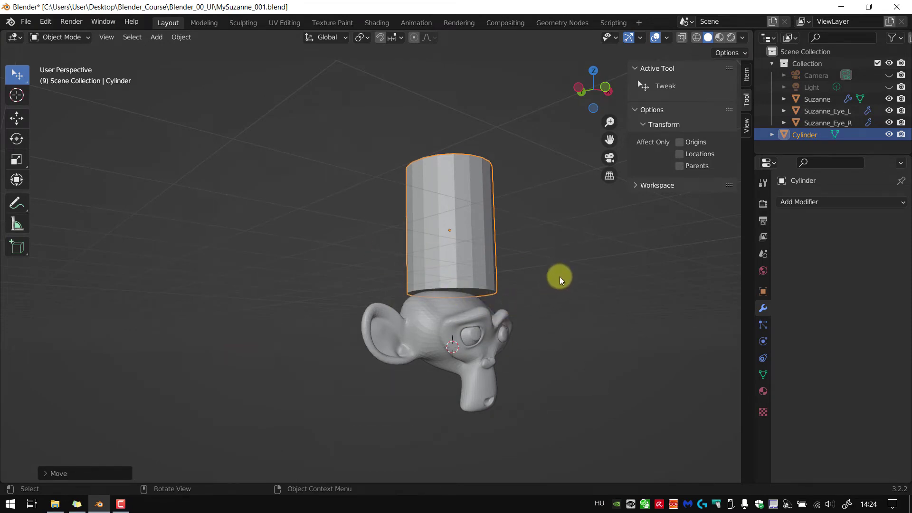
pyautogui.moveTo(559, 276); pyautogui.dragTo(447, 235, button='middle')
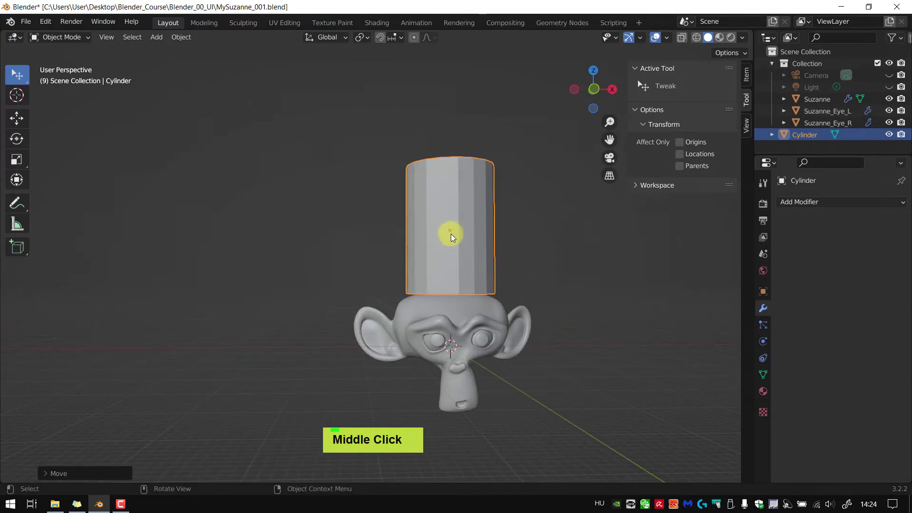
pyautogui.moveTo(539, 278); pyautogui.dragTo(595, 292, button='middle')
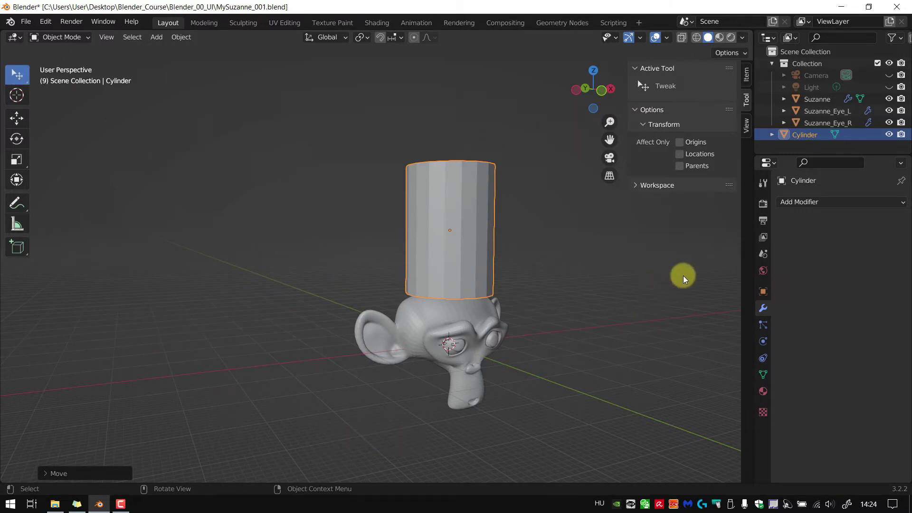
# With Affect Only Origins enabled, move the cylinder's origin about 15 cm down along Z to its base, and disable the option.
pyautogui.press('n')
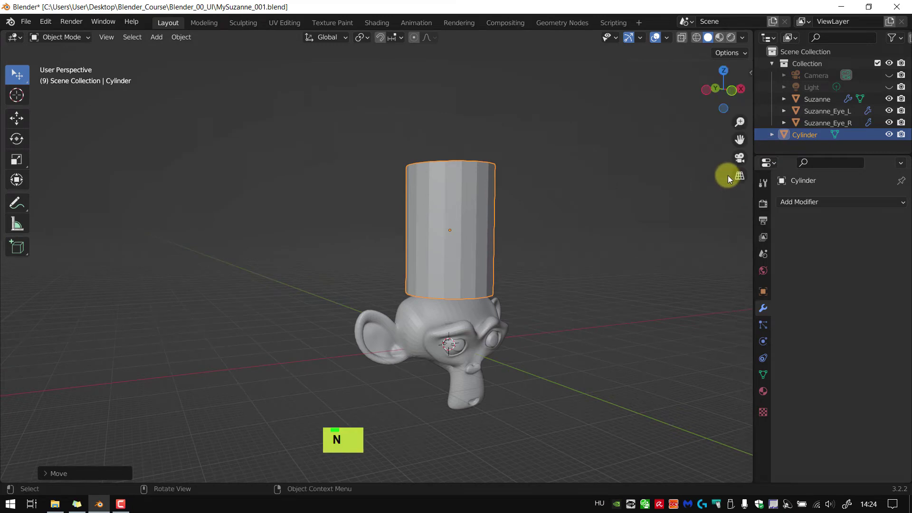
pyautogui.press('n')
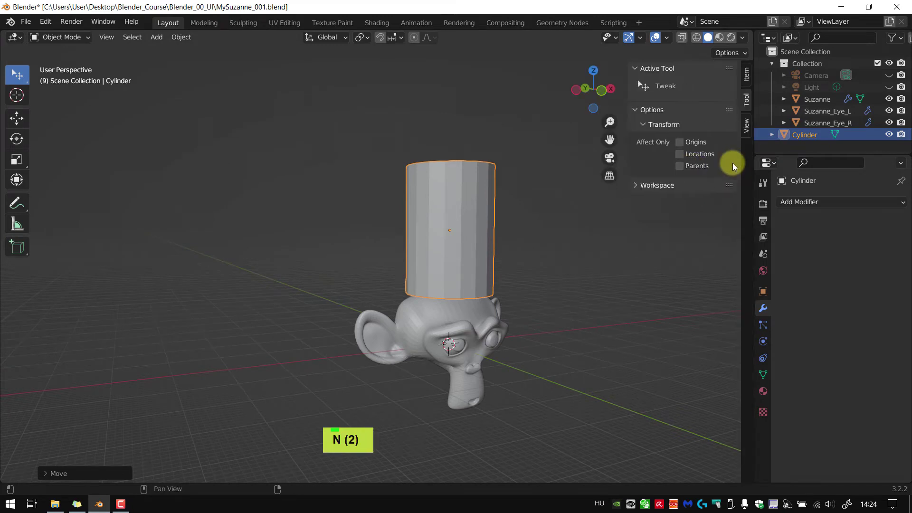
pyautogui.click(679, 142)
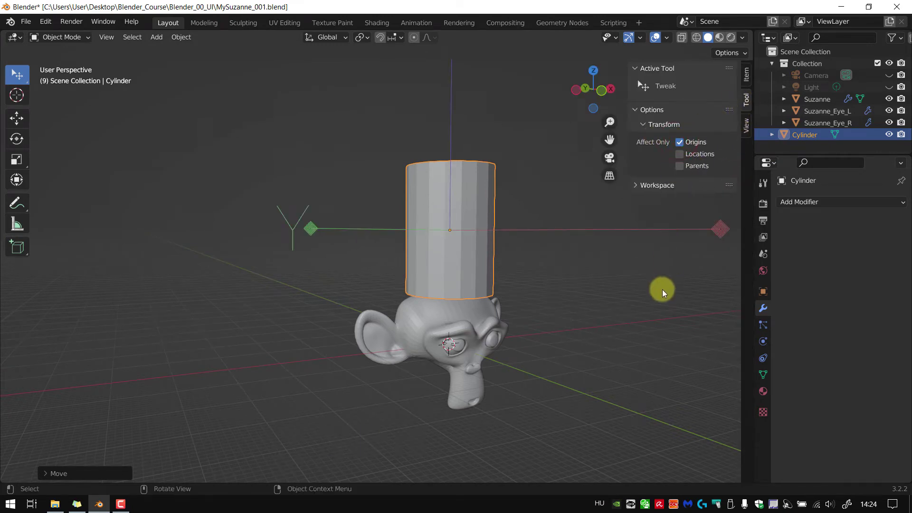
pyautogui.scroll(-4, 517, 264)
pyautogui.keyDown('shift'); pyautogui.moveTo(540, 264); pyautogui.dragTo(492, 281, button='middle'); pyautogui.keyUp('shift')
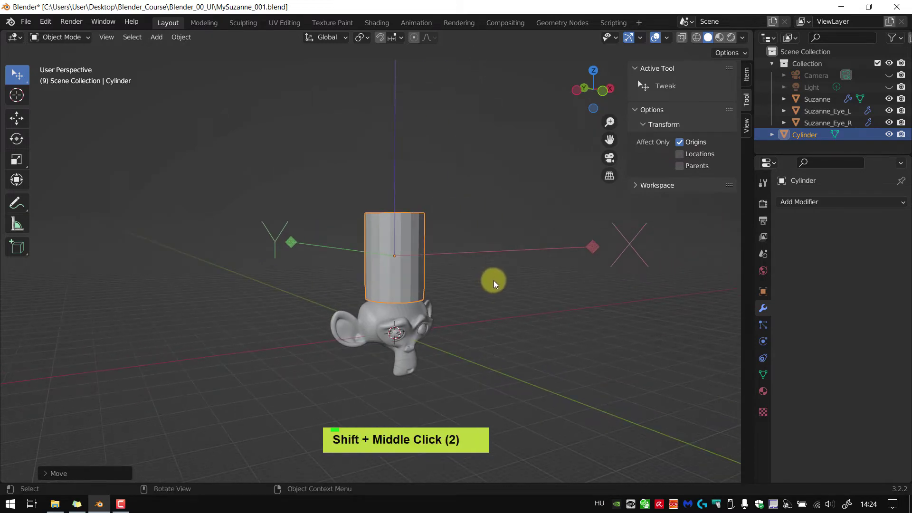
pyautogui.press('g')
pyautogui.press('z')
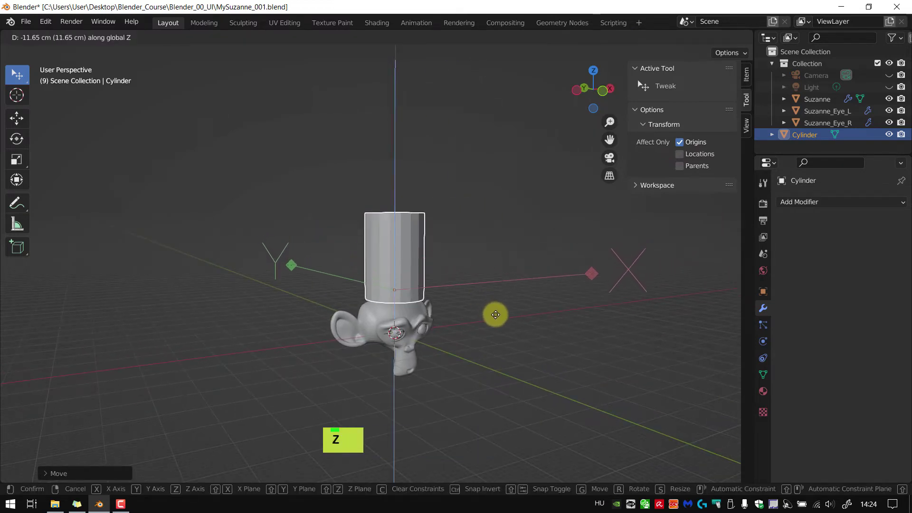
pyautogui.middleClick(495, 315)
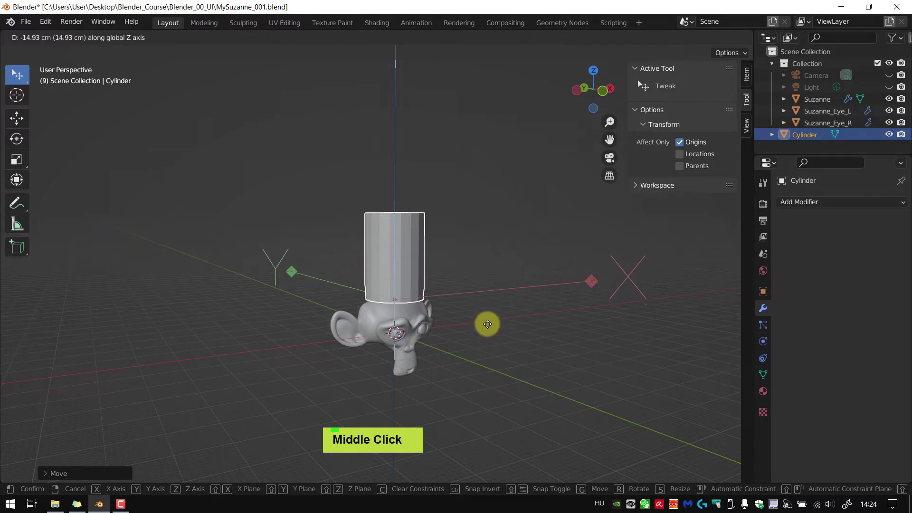
pyautogui.click(488, 324)
pyautogui.moveTo(494, 341); pyautogui.dragTo(514, 334, button='middle')
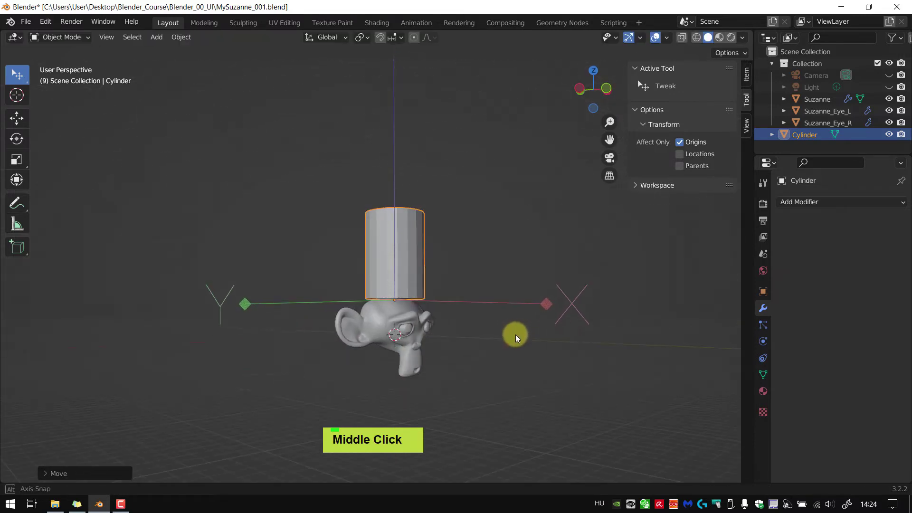
pyautogui.click(680, 142)
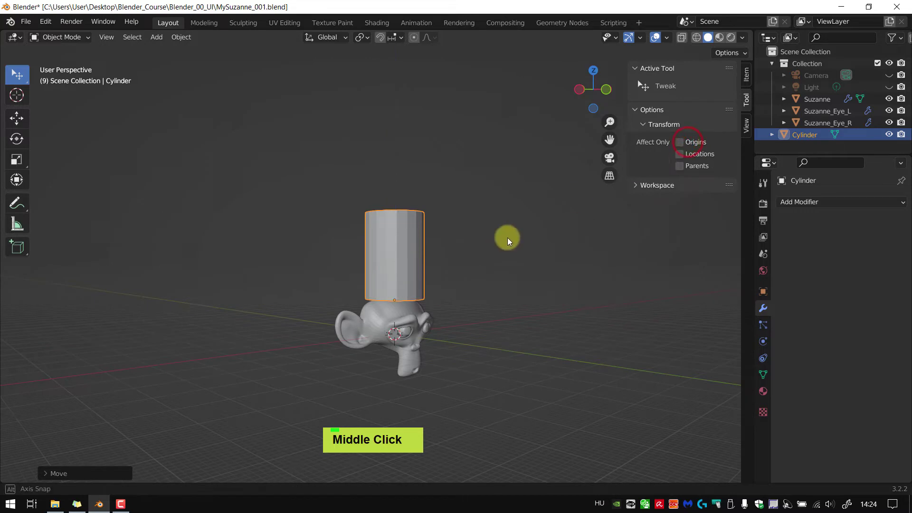
# Try tilting the cylinder about its base with the Transform tool, and undo the rotation.
pyautogui.scroll(3, 431, 269)
pyautogui.moveTo(431, 269); pyautogui.dragTo(423, 271, button='middle')
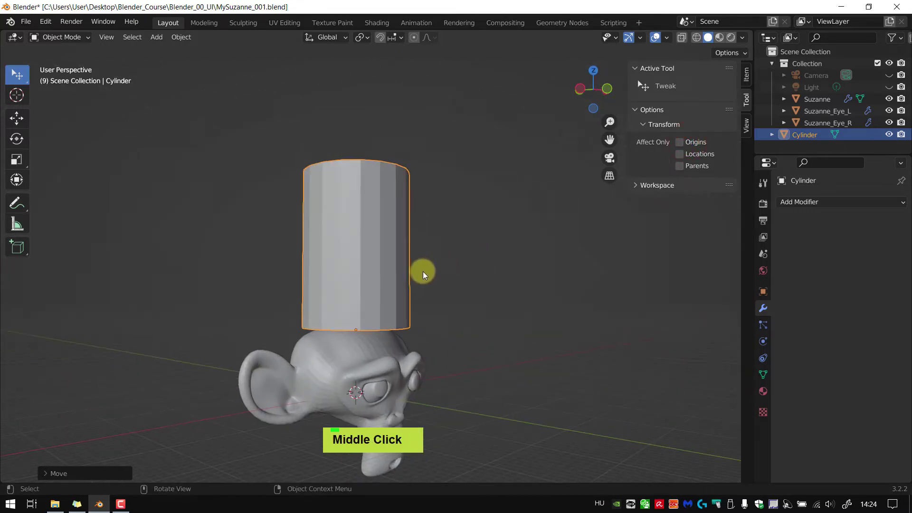
pyautogui.hotkey('shift', 'space')
pyautogui.press('t')
pyautogui.moveTo(381, 303); pyautogui.dragTo(403, 269)
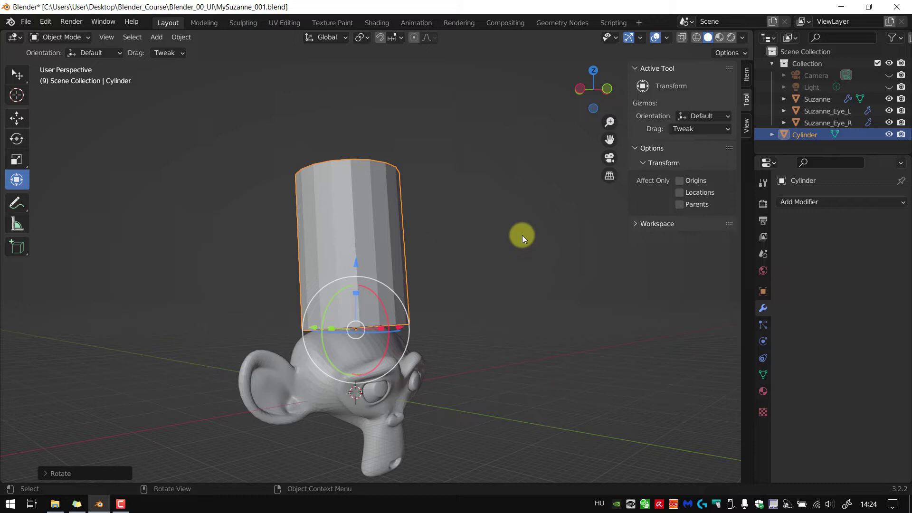
pyautogui.hotkey('ctrl', 'z')
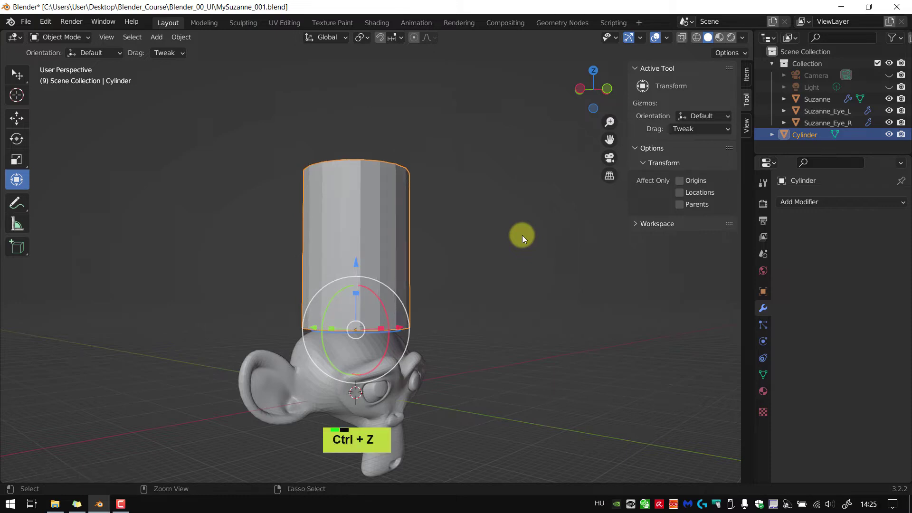
# Undo the origin move so the cylinder's origin sits at its centre.
pyautogui.moveTo(523, 235); pyautogui.dragTo(431, 236, button='middle')
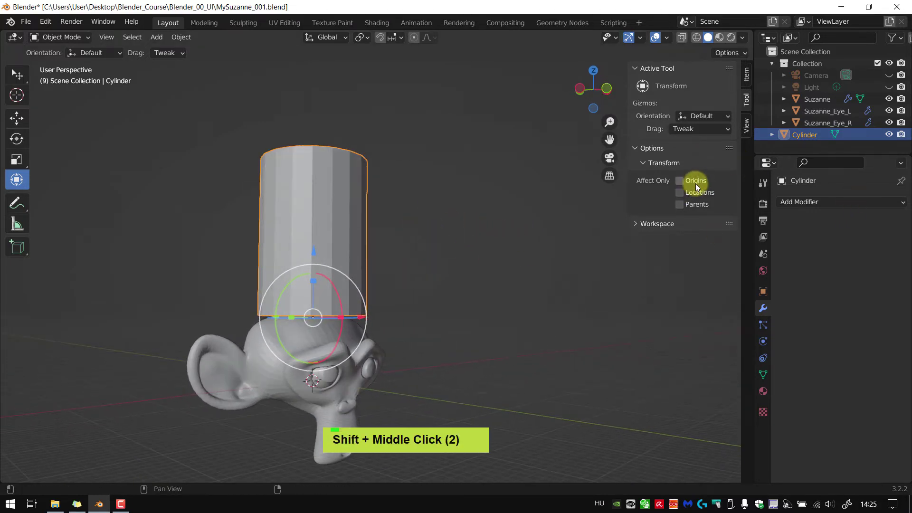
pyautogui.moveTo(462, 272); pyautogui.dragTo(526, 283, button='middle')
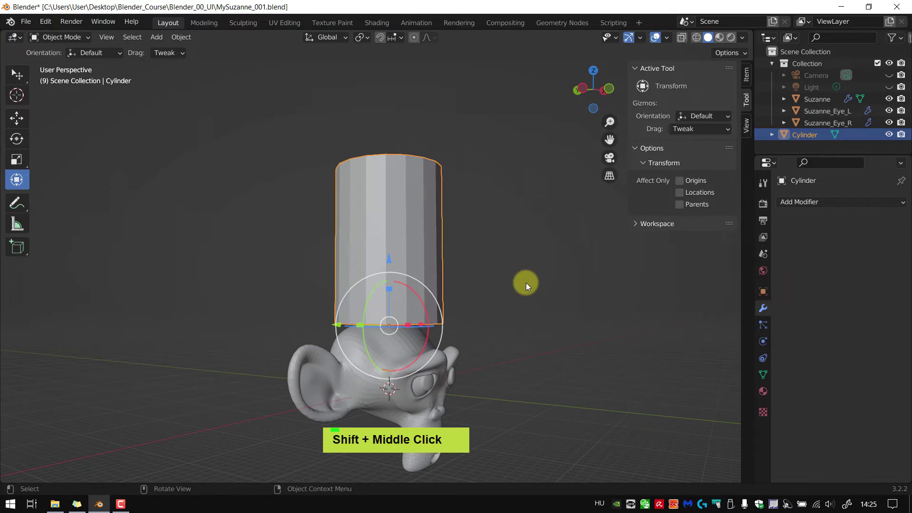
pyautogui.hotkey('ctrl', 'z')
pyautogui.hotkey('ctrl', 'z')
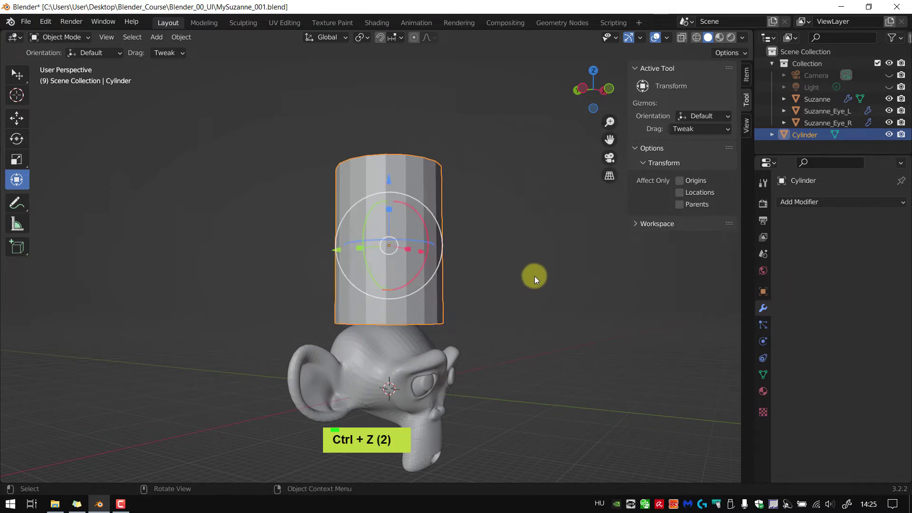
# Enter Edit Mode on the cylinder, view it in Left Orthographic, and select all its linked faces in face select mode.
pyautogui.click(537, 272)
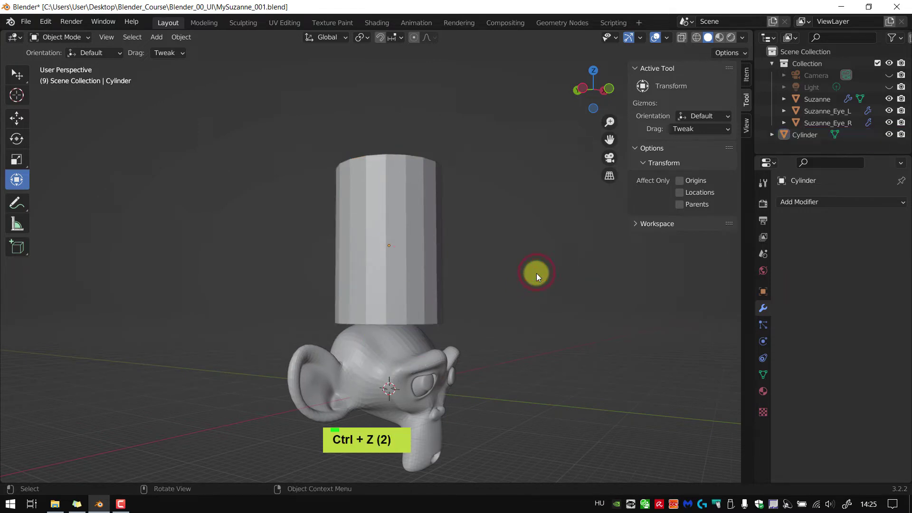
pyautogui.click(406, 226)
pyautogui.press('Tab')
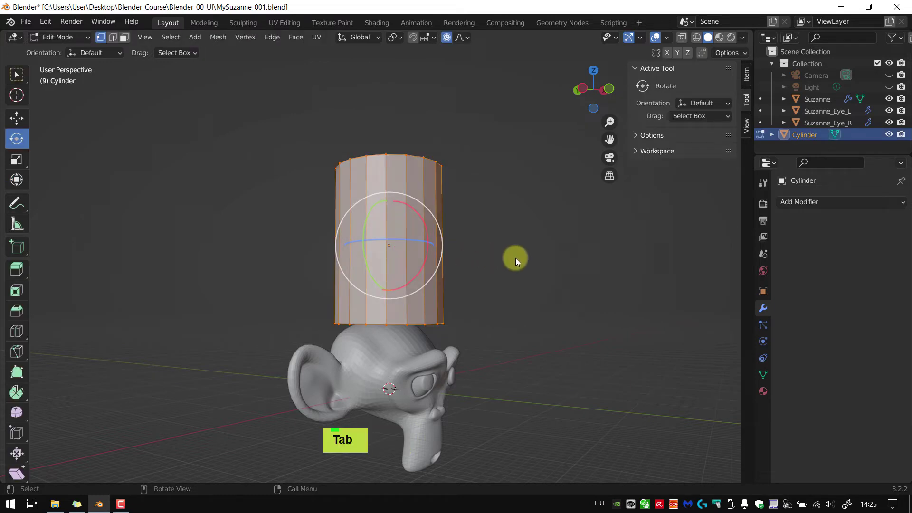
pyautogui.moveTo(515, 258); pyautogui.dragTo(547, 265, button='middle')
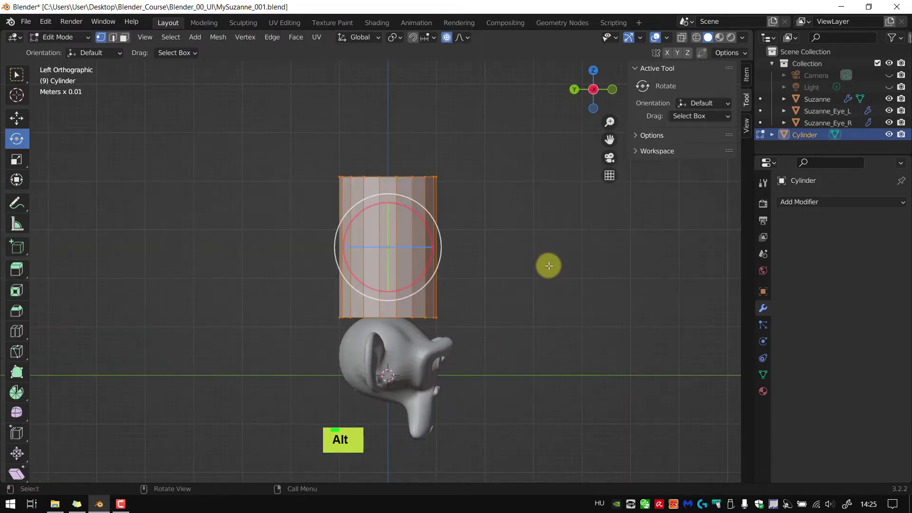
pyautogui.click(547, 264)
pyautogui.press('3')
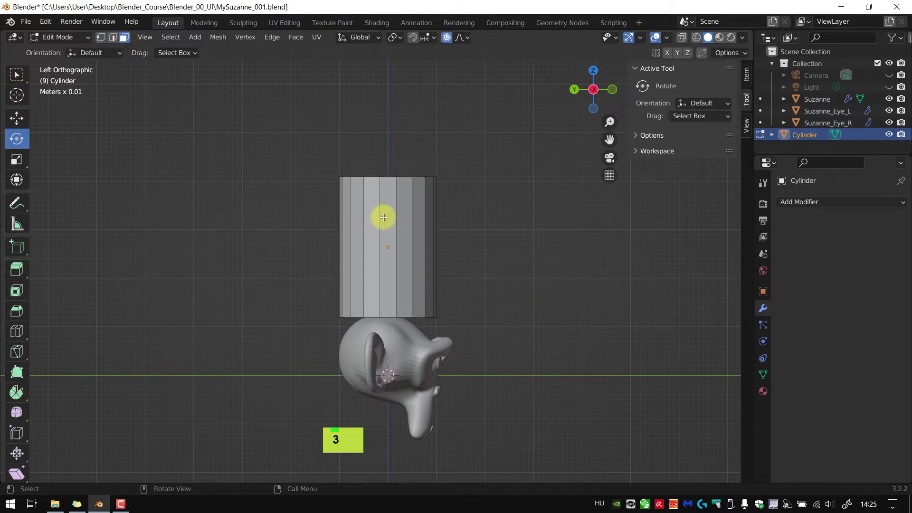
pyautogui.press('l')
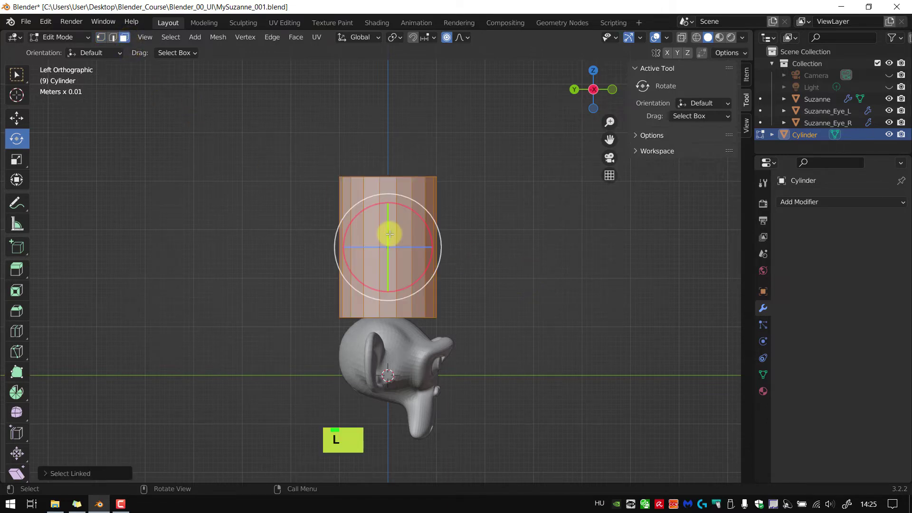
# Move the selected geometry up along Z with the Transform tool until its base meets the origin, and return to Object Mode.
pyautogui.hotkey('shift', 'space')
pyautogui.press('t')
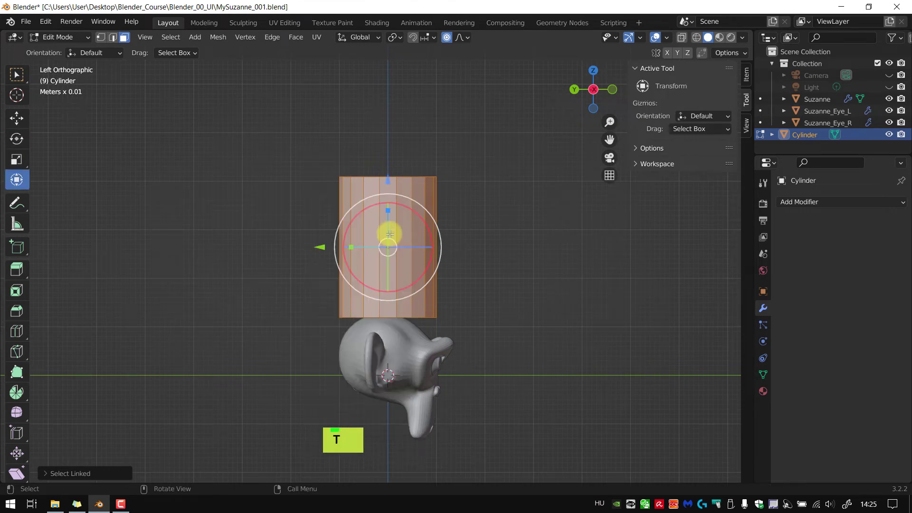
pyautogui.moveTo(390, 180); pyautogui.dragTo(415, 97)
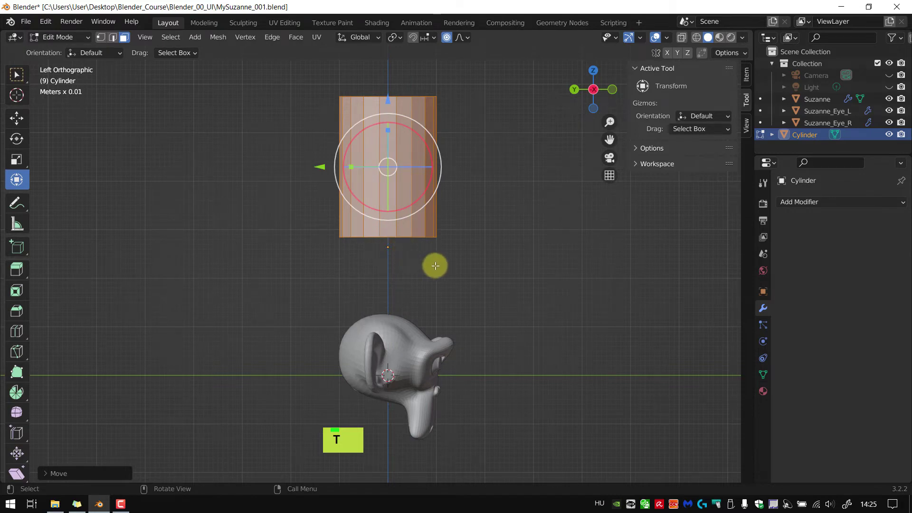
pyautogui.scroll(-1, 434, 265)
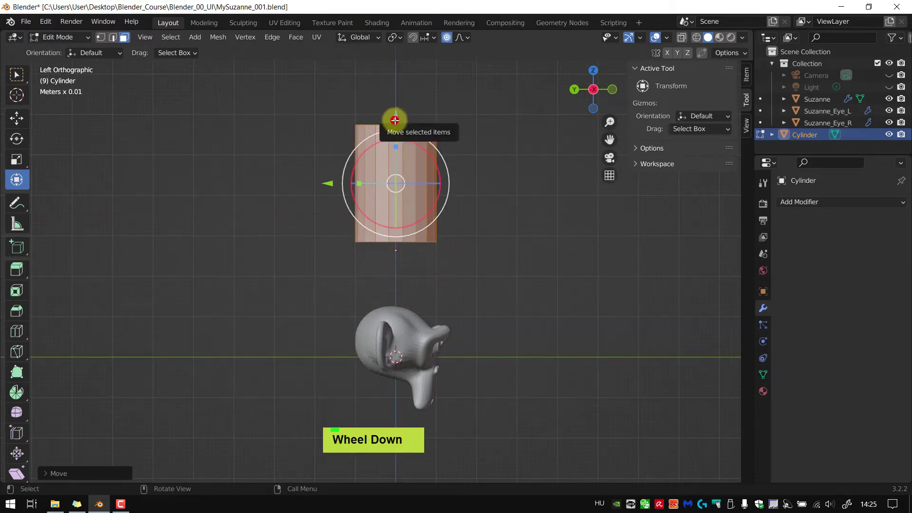
pyautogui.moveTo(395, 120); pyautogui.dragTo(396, 130)
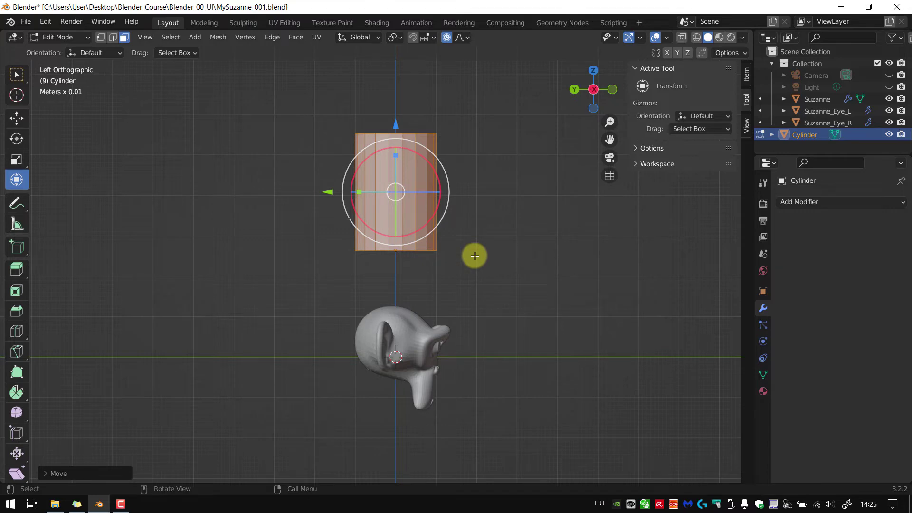
pyautogui.press('Tab')
pyautogui.moveTo(507, 267); pyautogui.dragTo(403, 264, button='middle')
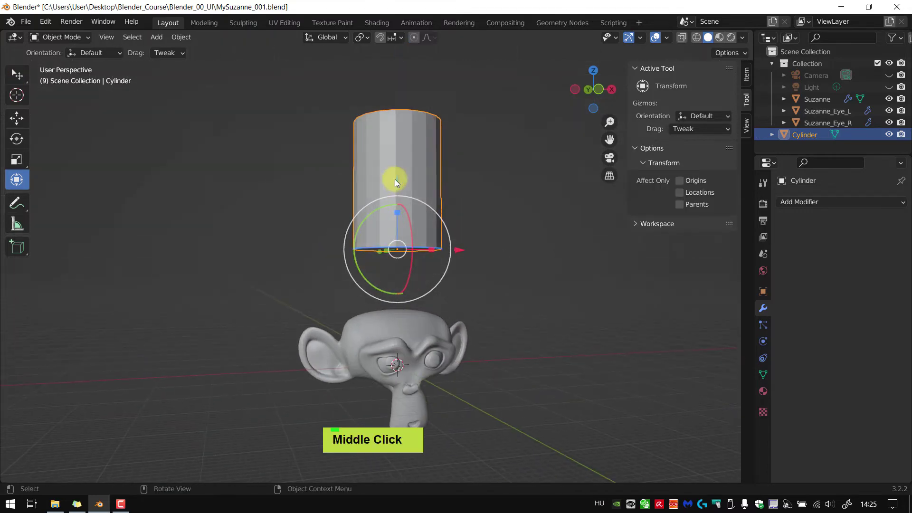
# Lower the cylinder along the vertical axis so its base sits on top of Suzanne's head.
pyautogui.moveTo(395, 178); pyautogui.dragTo(398, 242)
pyautogui.moveTo(398, 242); pyautogui.dragTo(441, 271, button='middle')
pyautogui.moveTo(427, 291); pyautogui.dragTo(427, 291)
pyautogui.hotkey('ctrl', 'z')
pyautogui.moveTo(531, 301); pyautogui.dragTo(502, 315, button='middle')
pyautogui.scroll(3, 430, 200)
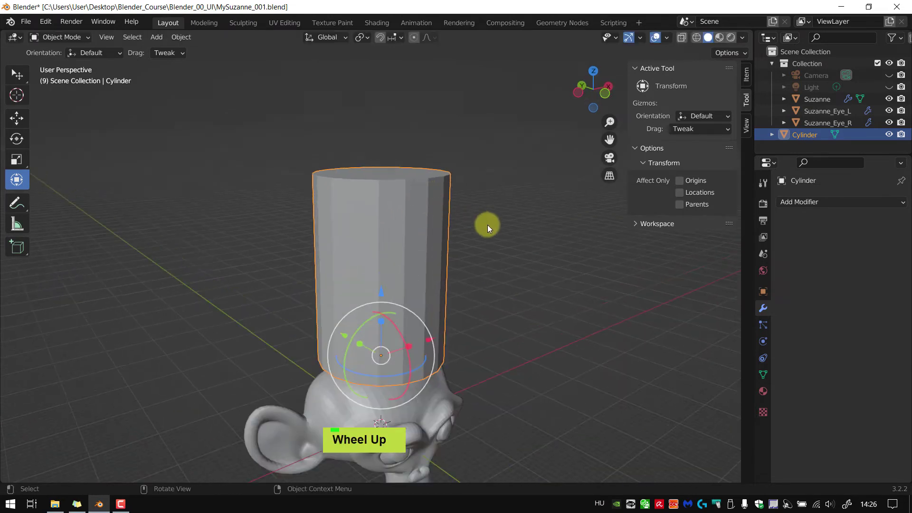
# Turn on the wireframe overlay so the mesh edges of all objects are drawn in the viewport.
pyautogui.moveTo(502, 224)
pyautogui.keyDown('shift'); pyautogui.mouseDown(button='middle')
pyautogui.moveTo(474, 214)
pyautogui.moveTo(497, 225)
pyautogui.mouseUp(button='middle'); pyautogui.keyUp('shift')
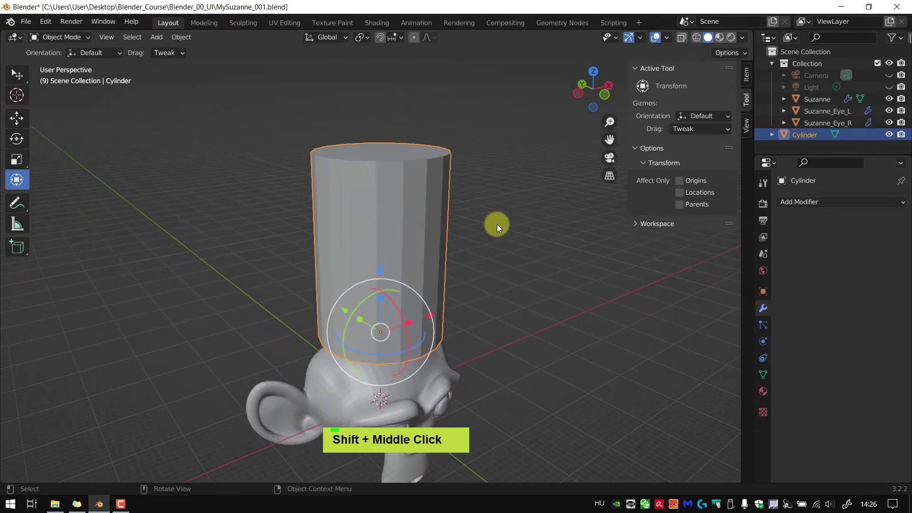
pyautogui.hotkey('alt', 'e')
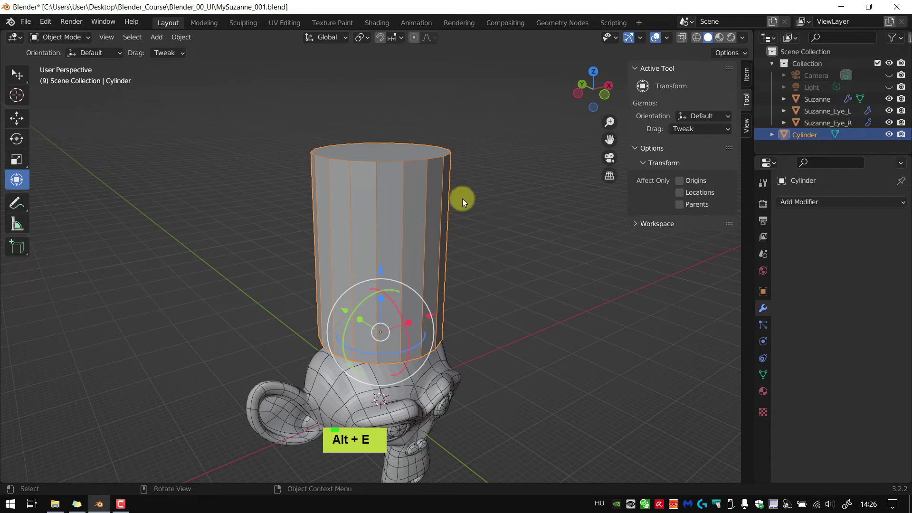
pyautogui.moveTo(489, 182); pyautogui.dragTo(496, 226, button='middle')
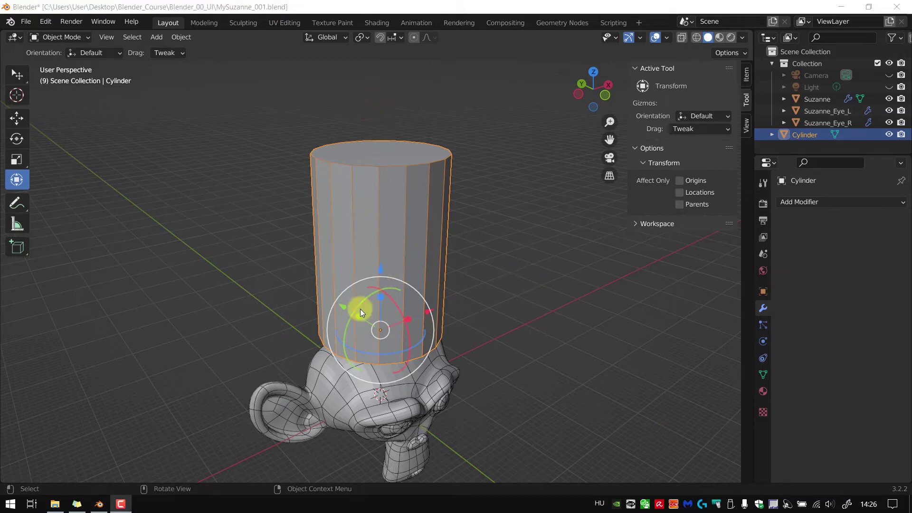
# Add a Subdivision Surface modifier to the cylinder and examine the shape of its cap.
pyautogui.click(814, 203)
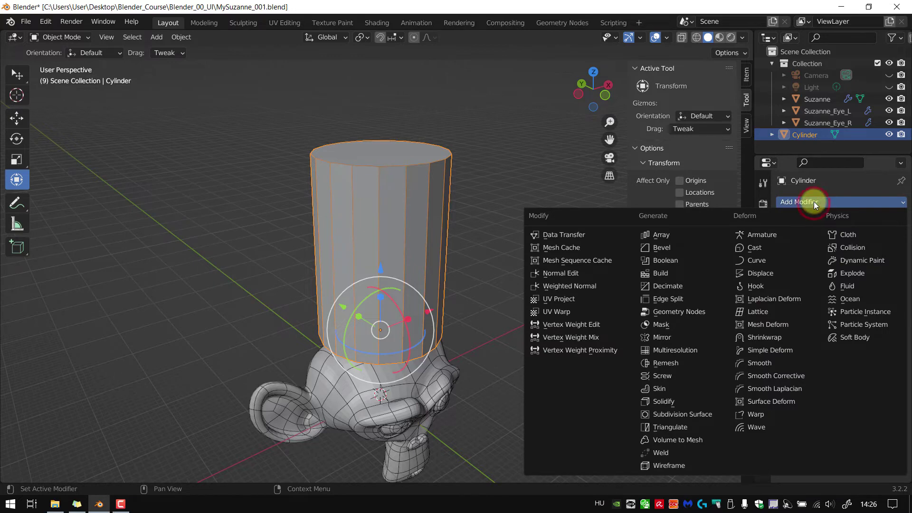
pyautogui.click(671, 414)
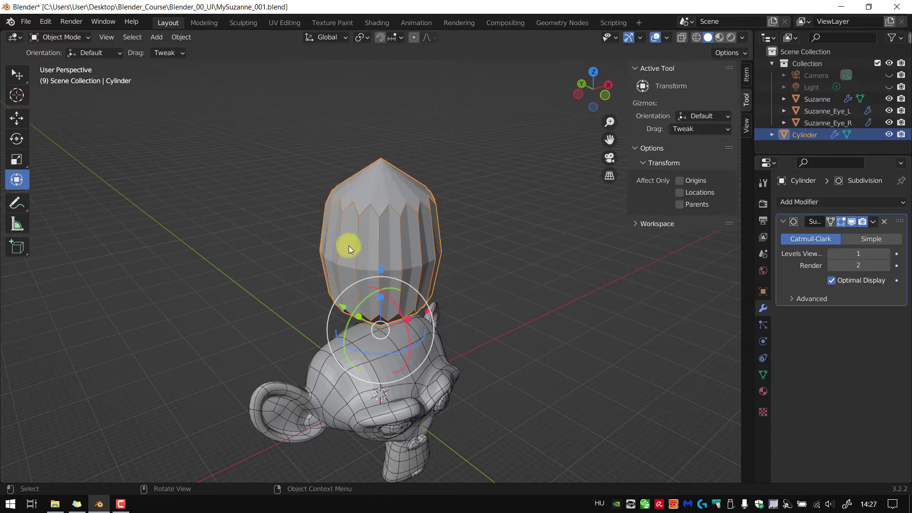
pyautogui.moveTo(383, 247); pyautogui.dragTo(442, 244, button='middle')
pyautogui.scroll(4, 348, 223)
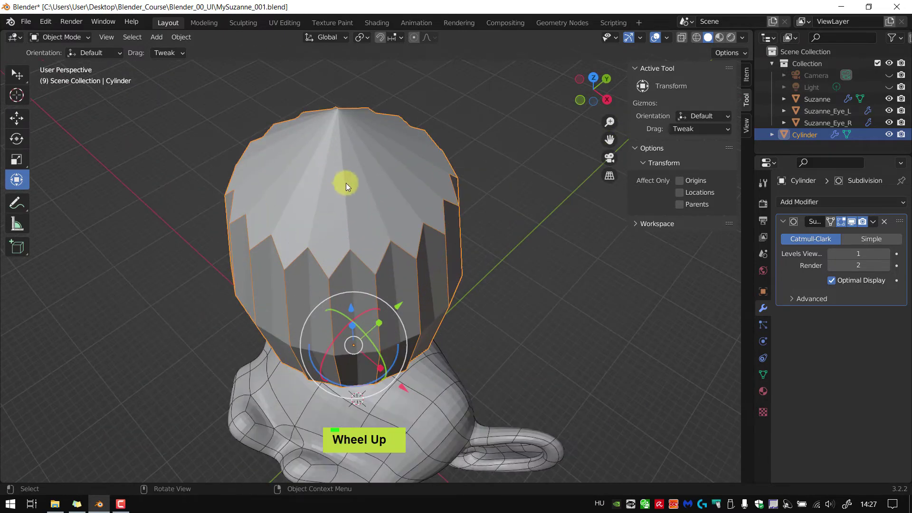
pyautogui.keyDown('shift'); pyautogui.moveTo(364, 224); pyautogui.dragTo(377, 284, button='middle'); pyautogui.keyUp('shift')
pyautogui.scroll(2, 378, 284)
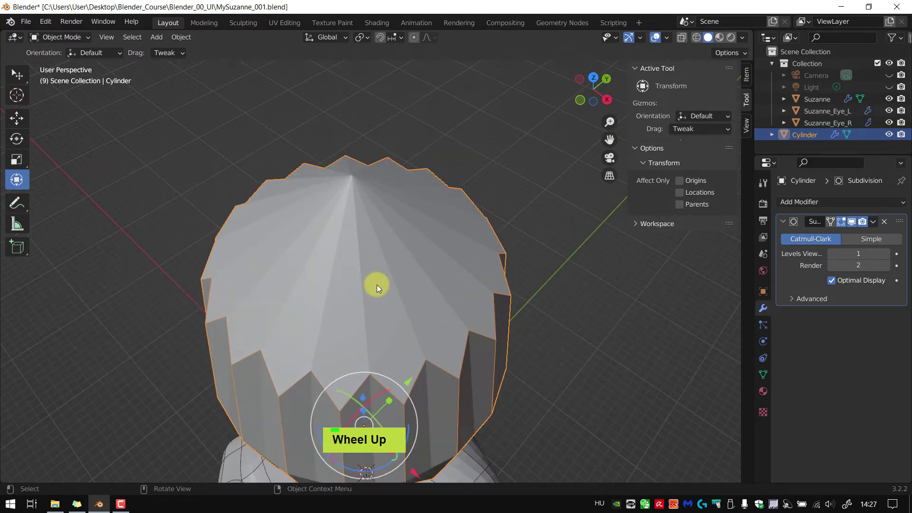
pyautogui.scroll(-1, 390, 281)
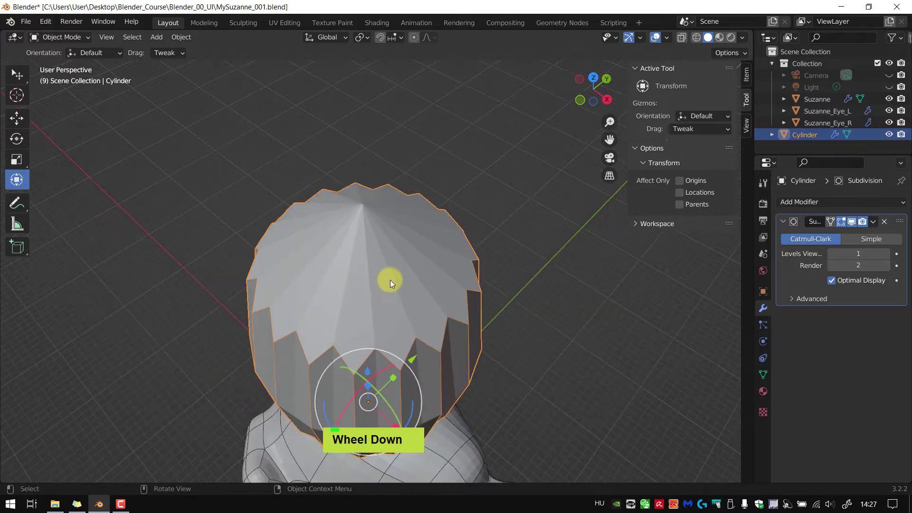
# Turn off Optimal Display in the cylinder's Subdivision modifier and show the subdivided edges with the wireframe overlay.
pyautogui.hotkey('alt', 'e')
pyautogui.moveTo(395, 257); pyautogui.dragTo(401, 232, button='middle')
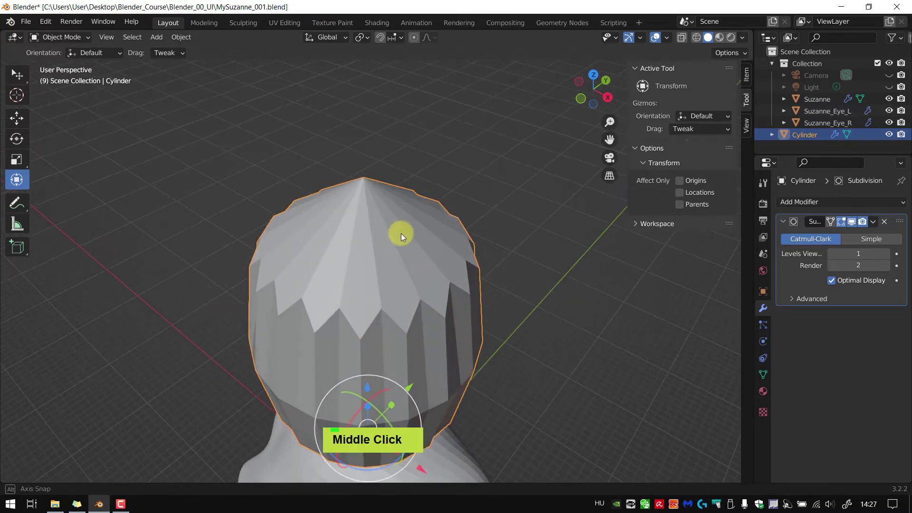
pyautogui.click(832, 281)
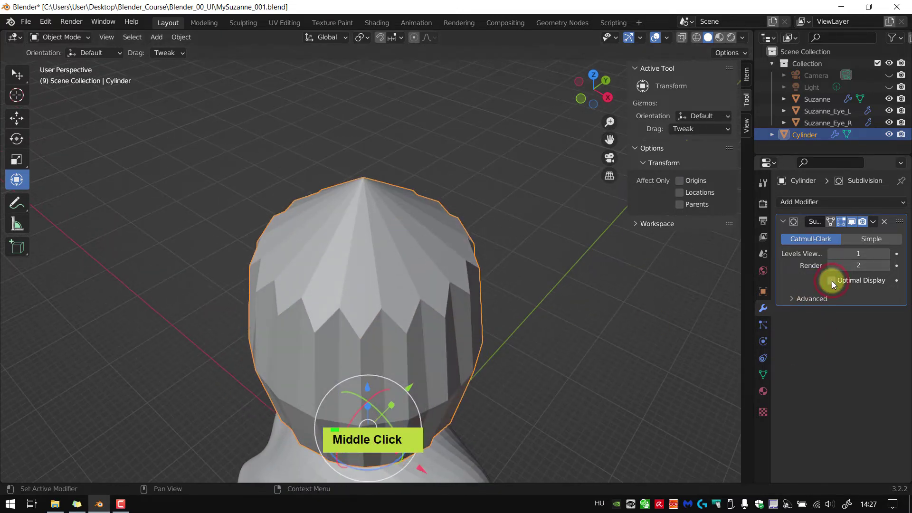
pyautogui.moveTo(571, 238); pyautogui.dragTo(566, 256, button='middle')
pyautogui.hotkey('alt', 'e')
pyautogui.moveTo(476, 264); pyautogui.dragTo(472, 255, button='middle')
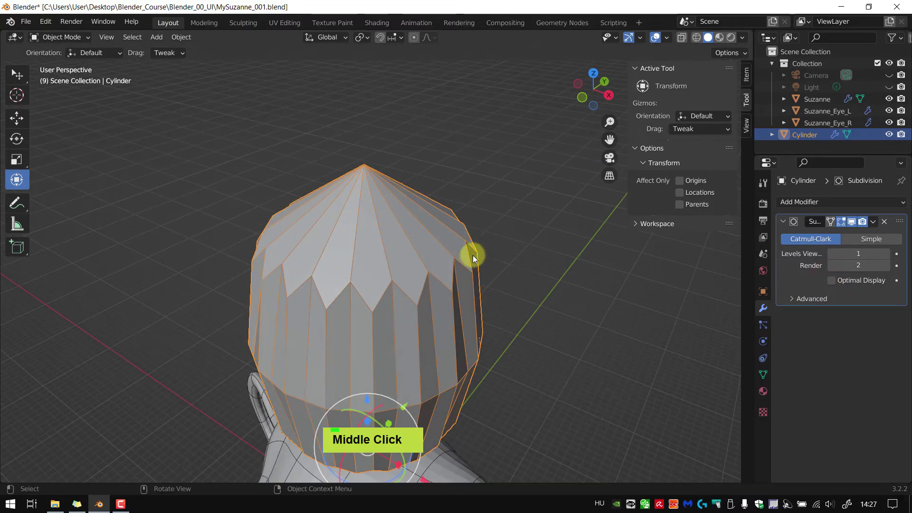
# Examine the subdivided cylinder's edges from above and the side, and remove its Subdivision modifier.
pyautogui.scroll(-2, 301, 312)
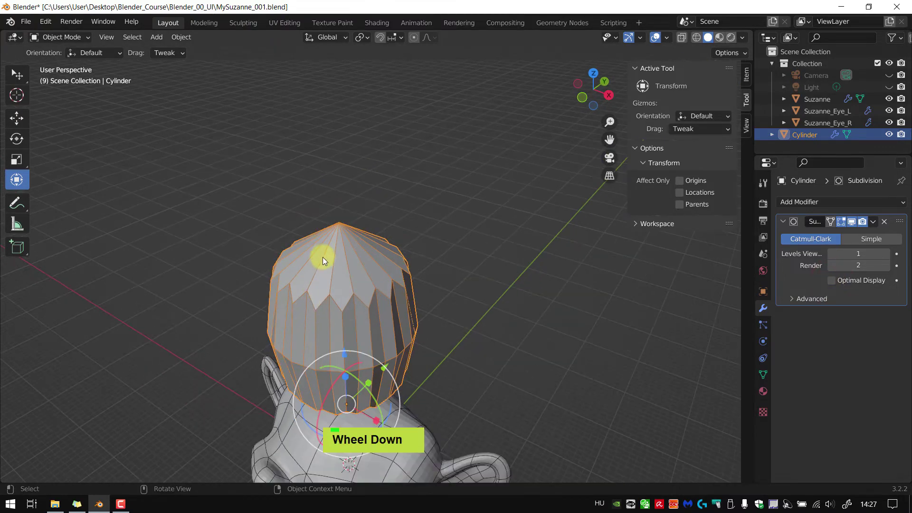
pyautogui.moveTo(323, 258); pyautogui.dragTo(336, 290, button='middle')
pyautogui.scroll(2, 336, 290)
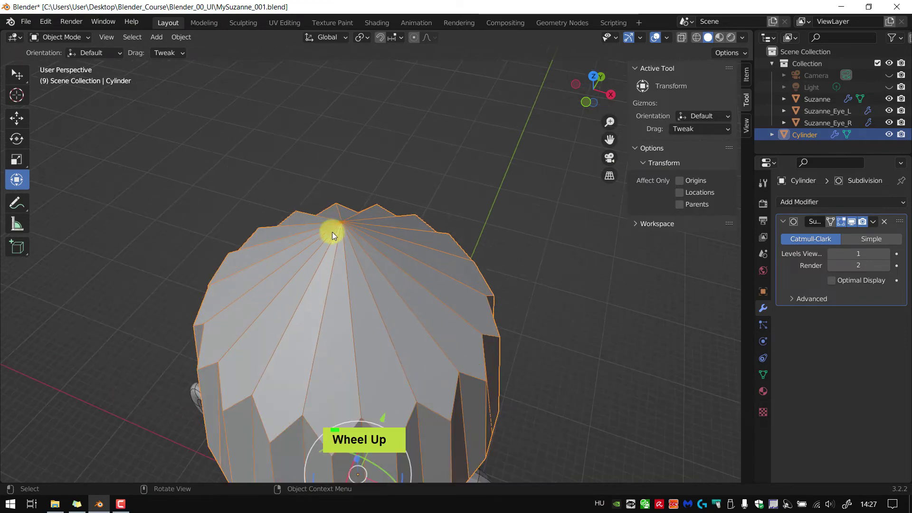
pyautogui.scroll(-1, 331, 320)
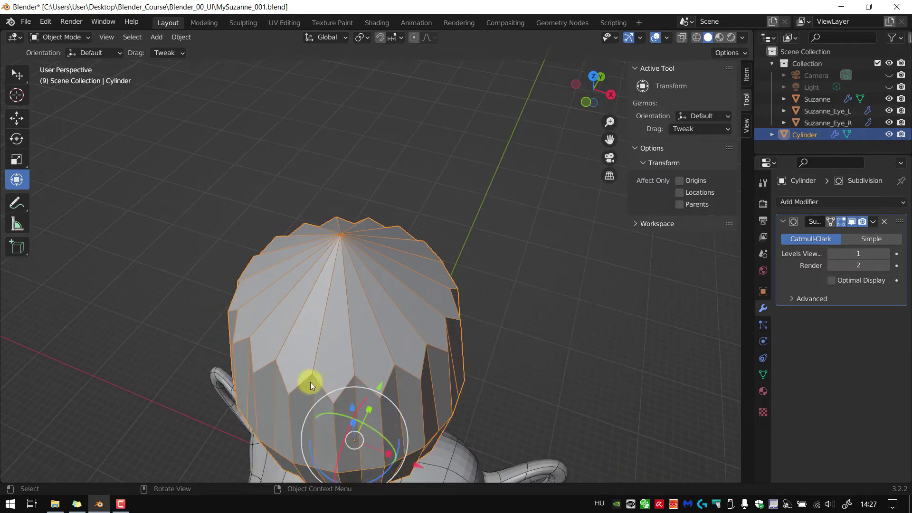
pyautogui.moveTo(450, 350); pyautogui.dragTo(531, 287, button='middle')
pyautogui.scroll(-1, 537, 259)
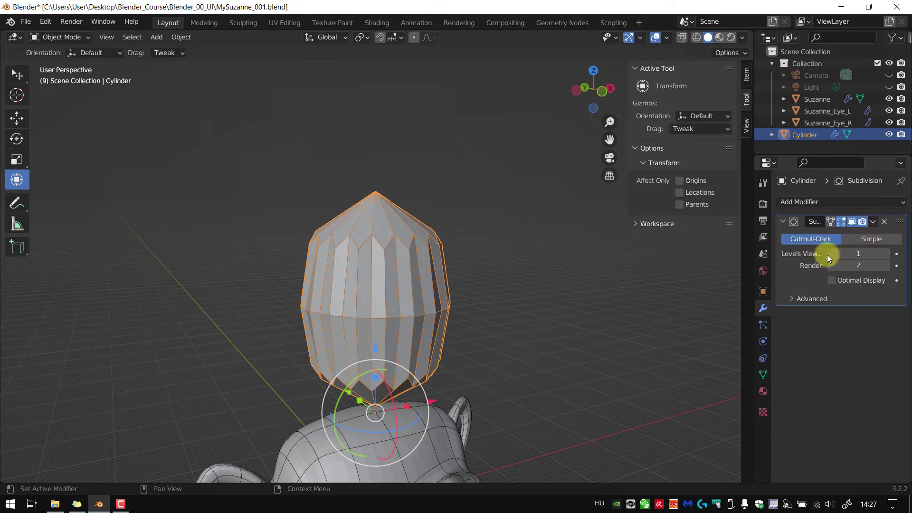
pyautogui.press('x')
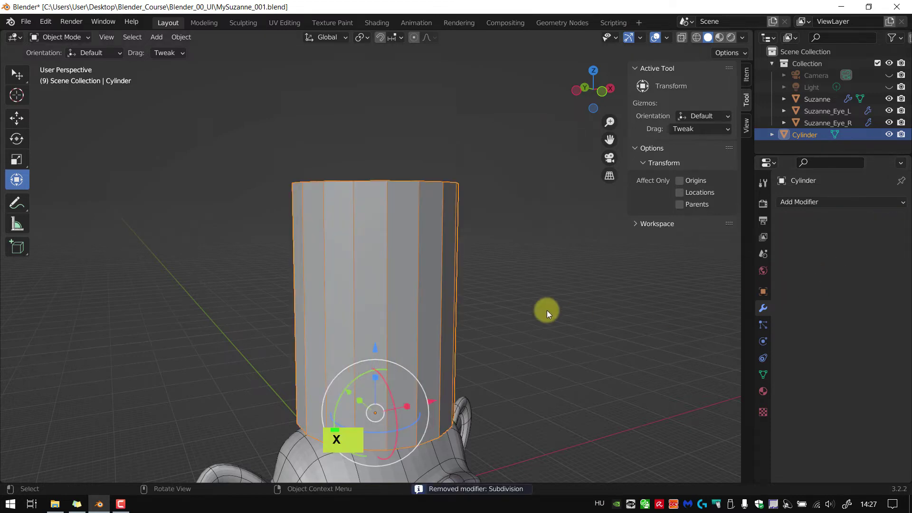
# Inset the cylinder's top face in Edit Mode by about 2.24 cm.
pyautogui.keyDown('shift'); pyautogui.moveTo(546, 309); pyautogui.dragTo(526, 306, button='middle'); pyautogui.keyUp('shift')
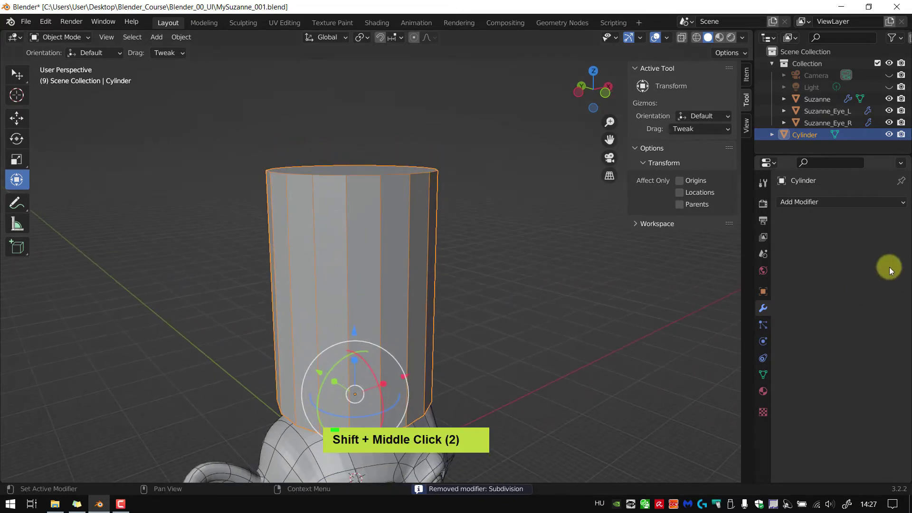
pyautogui.moveTo(525, 265); pyautogui.dragTo(489, 268, button='middle')
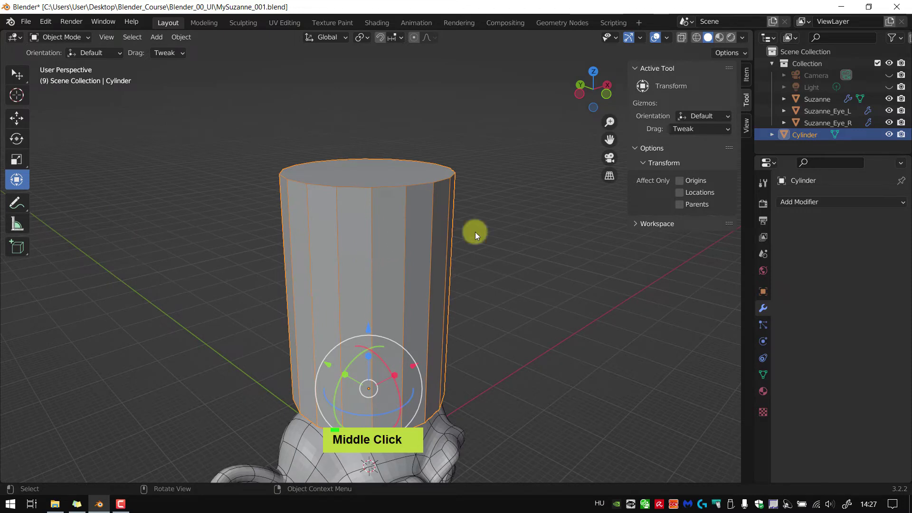
pyautogui.press('Tab')
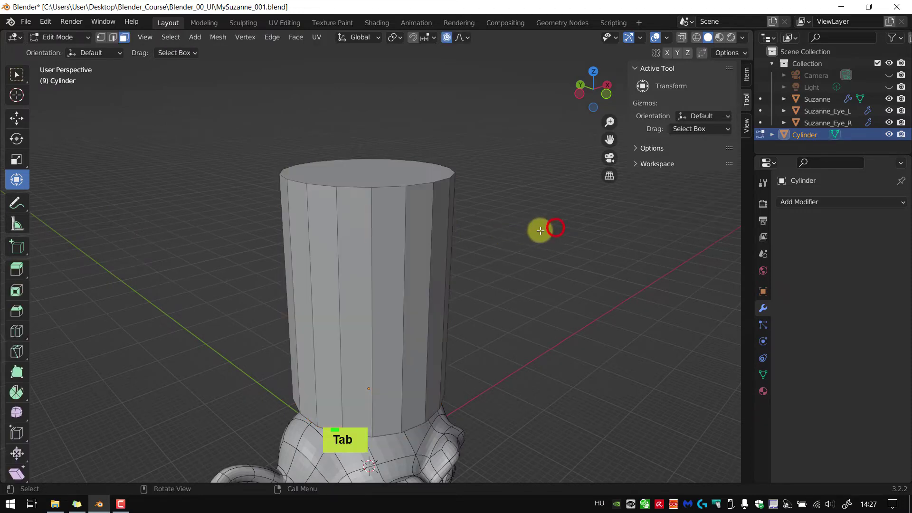
pyautogui.click(370, 175)
pyautogui.scroll(2, 378, 206)
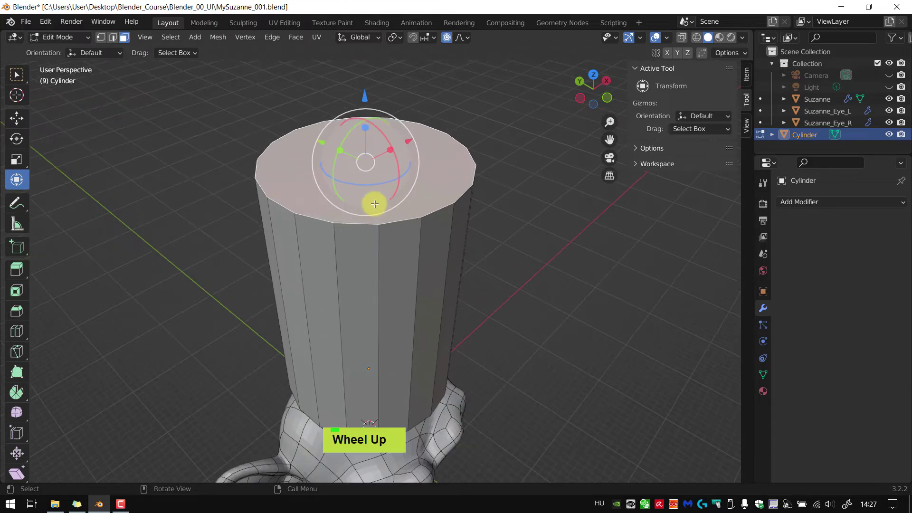
pyautogui.keyDown('shift'); pyautogui.moveTo(375, 203); pyautogui.dragTo(390, 231, button='middle'); pyautogui.keyUp('shift')
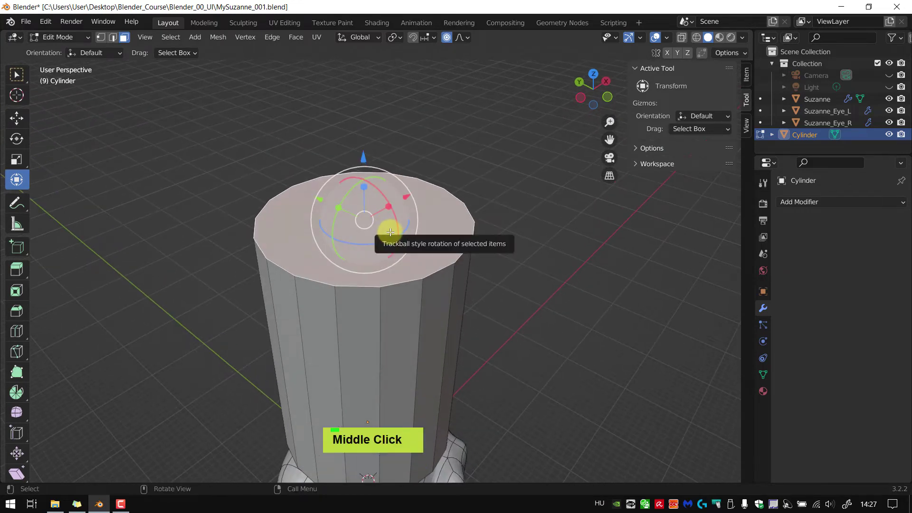
pyautogui.press('i')
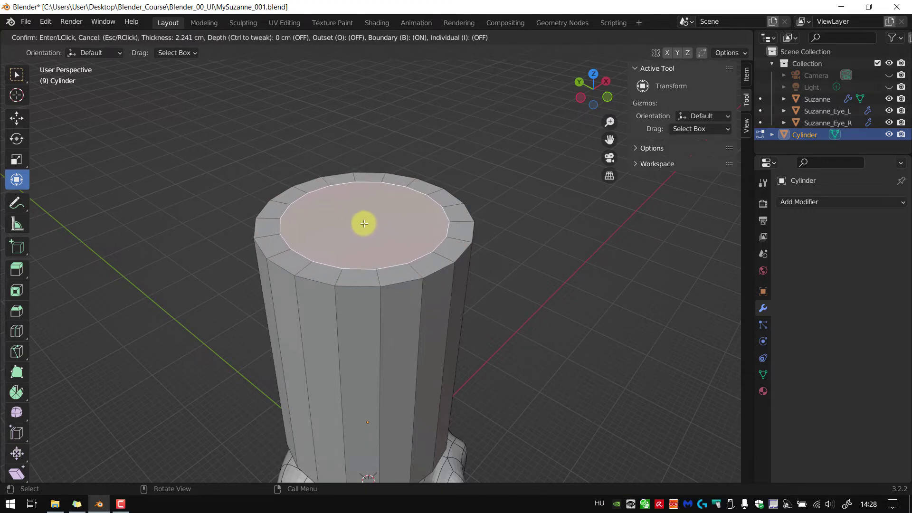
pyautogui.click(364, 223)
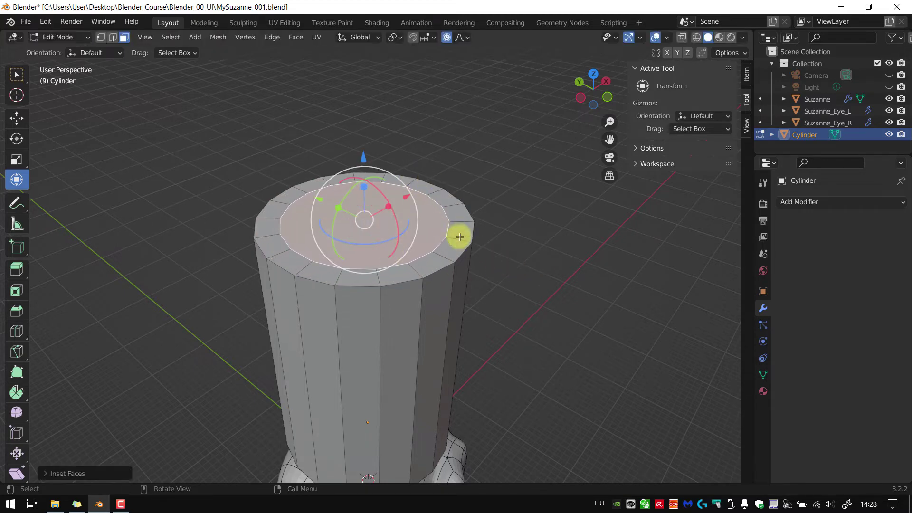
# Clear the face selection on the cylinder and switch to vertex select mode.
pyautogui.click(543, 284)
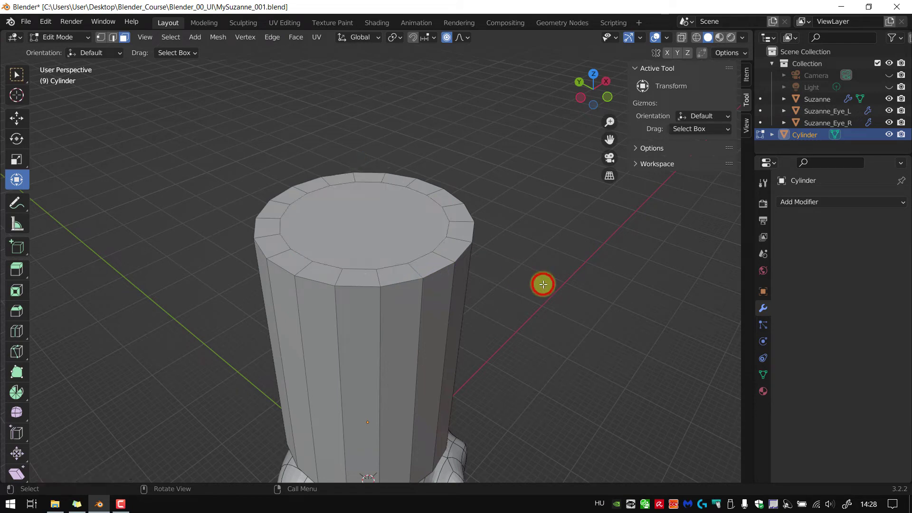
pyautogui.click(578, 281)
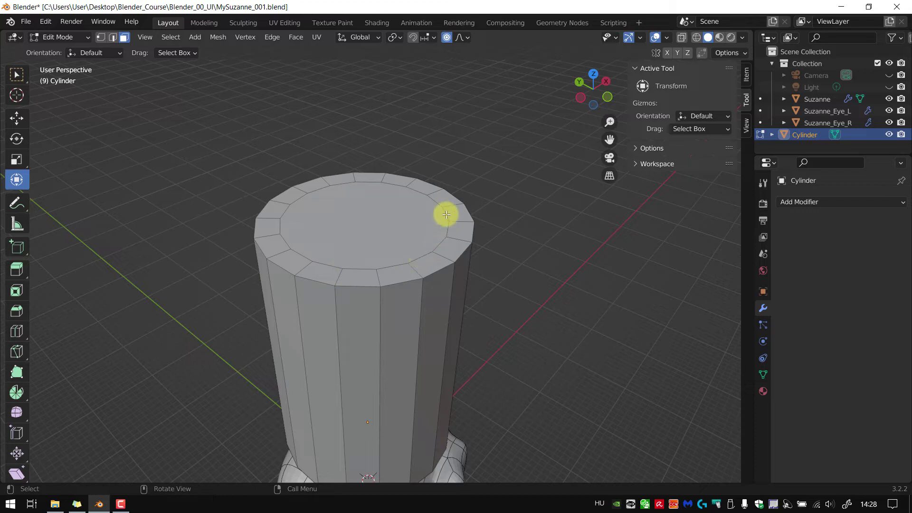
pyautogui.press('1')
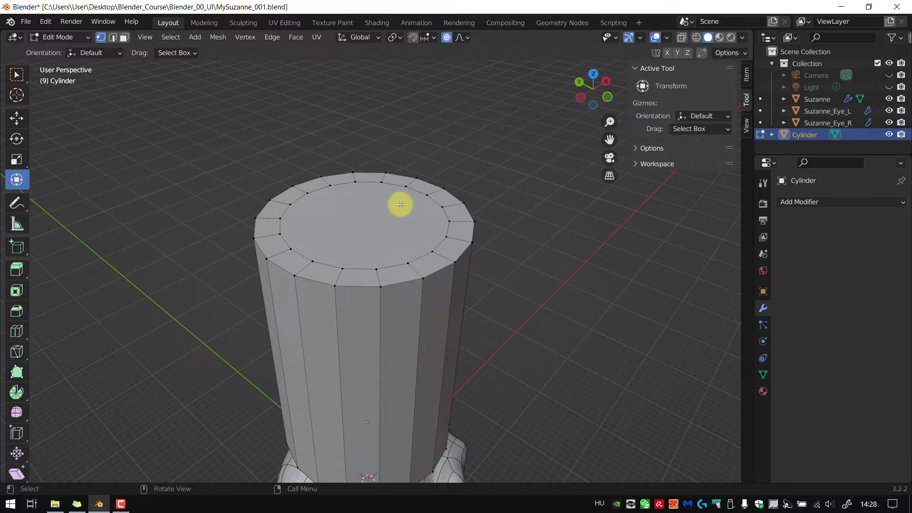
pyautogui.click(372, 98)
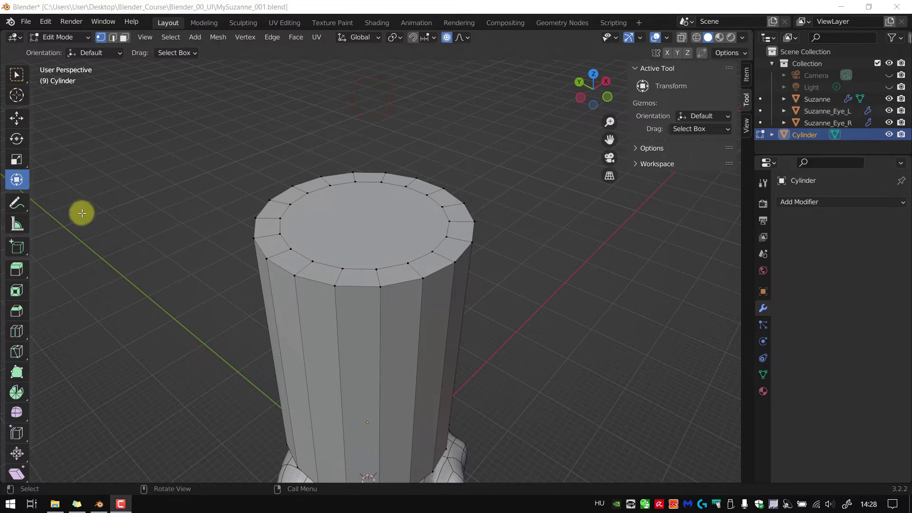
pyautogui.click(504, 162)
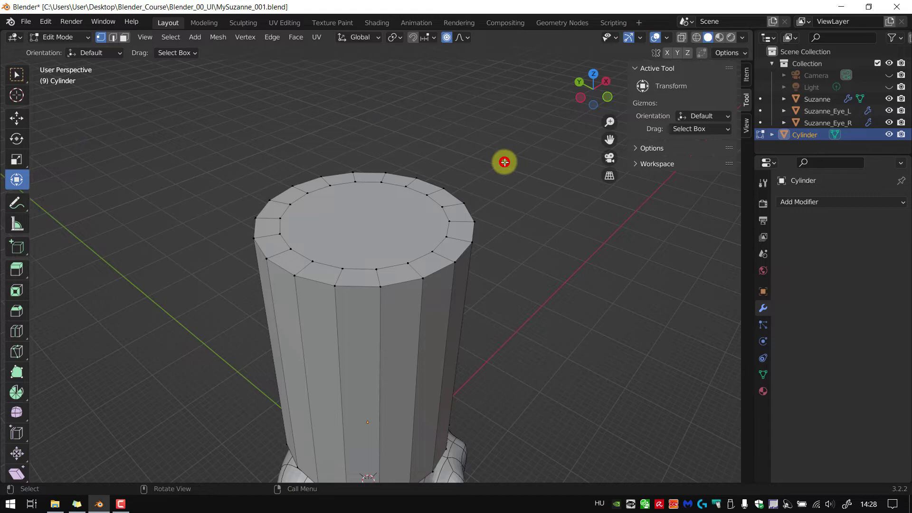
# Add a Subdivision Surface modifier to the cylinder with the inset top face.
pyautogui.doubleClick(855, 207)
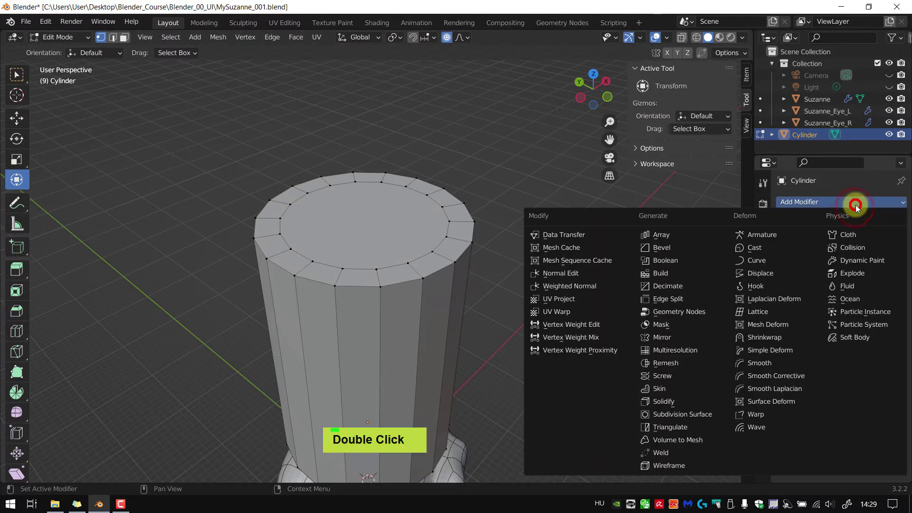
pyautogui.click(693, 415)
pyautogui.moveTo(575, 365); pyautogui.dragTo(588, 283, button='middle')
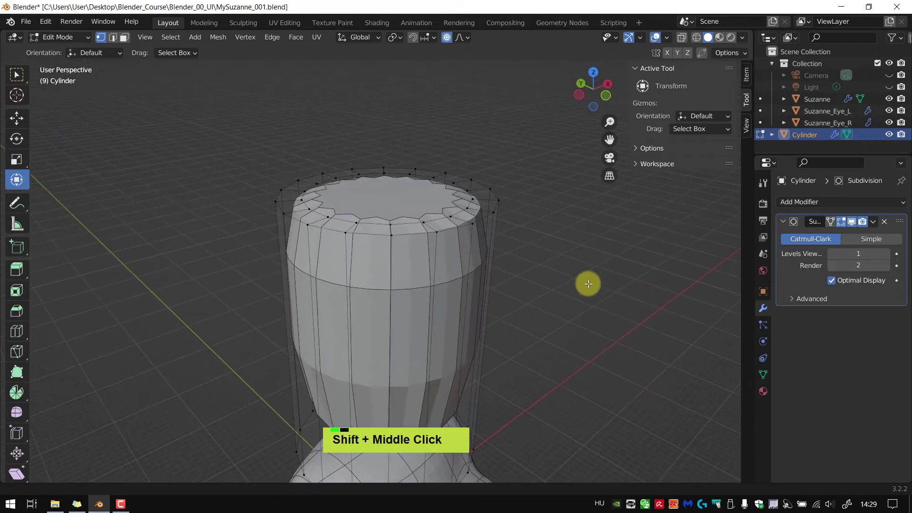
# Examine the smoothed rim around the inset and remove the Subdivision modifier from the cylinder.
pyautogui.keyDown('shift'); pyautogui.moveTo(354, 205); pyautogui.dragTo(363, 244, button='middle'); pyautogui.keyUp('shift')
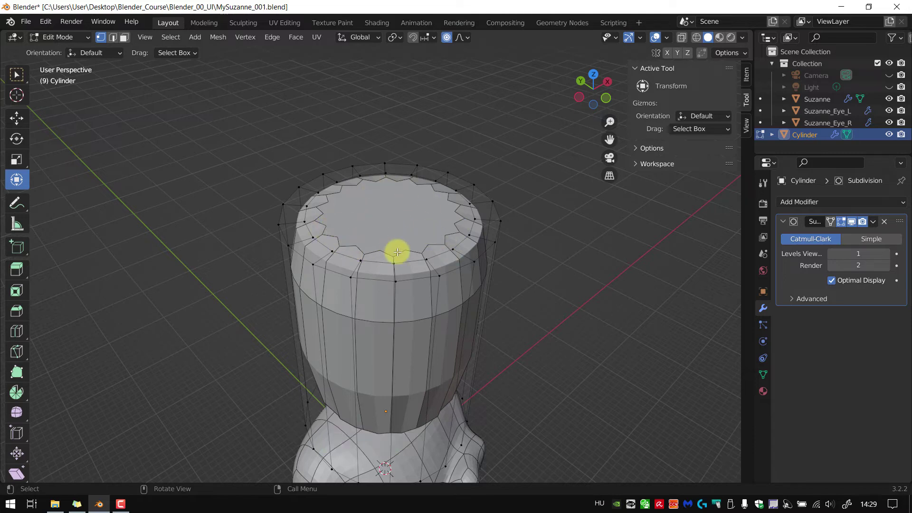
pyautogui.keyDown('shift'); pyautogui.moveTo(410, 256); pyautogui.dragTo(407, 212, button='middle'); pyautogui.keyUp('shift')
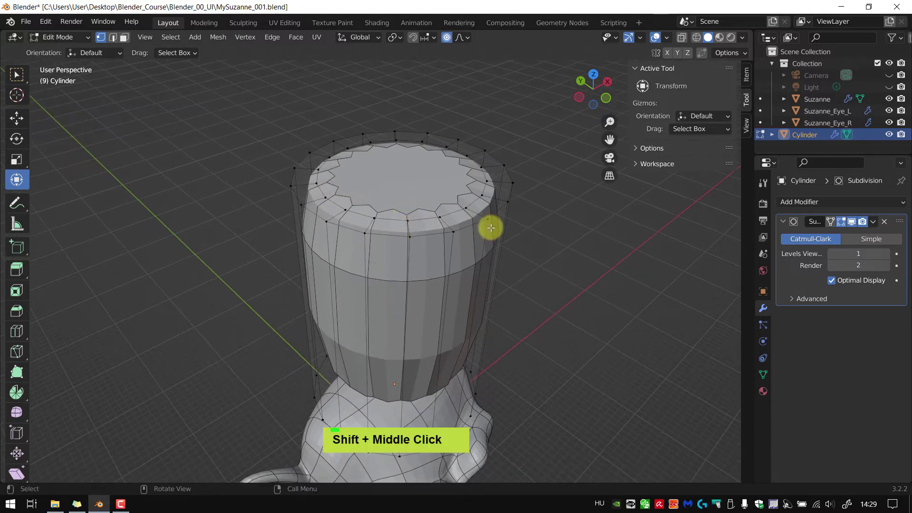
pyautogui.keyDown('shift'); pyautogui.moveTo(489, 228); pyautogui.dragTo(489, 236, button='middle'); pyautogui.keyUp('shift')
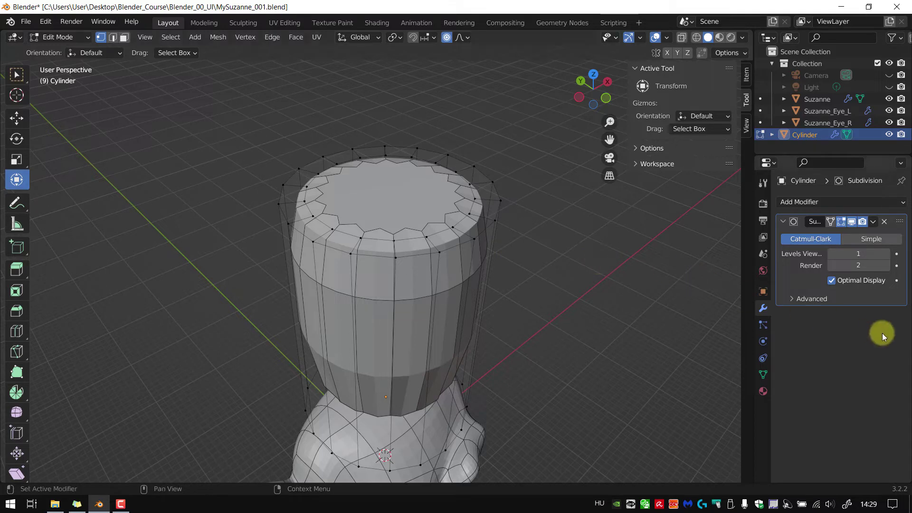
pyautogui.click(884, 222)
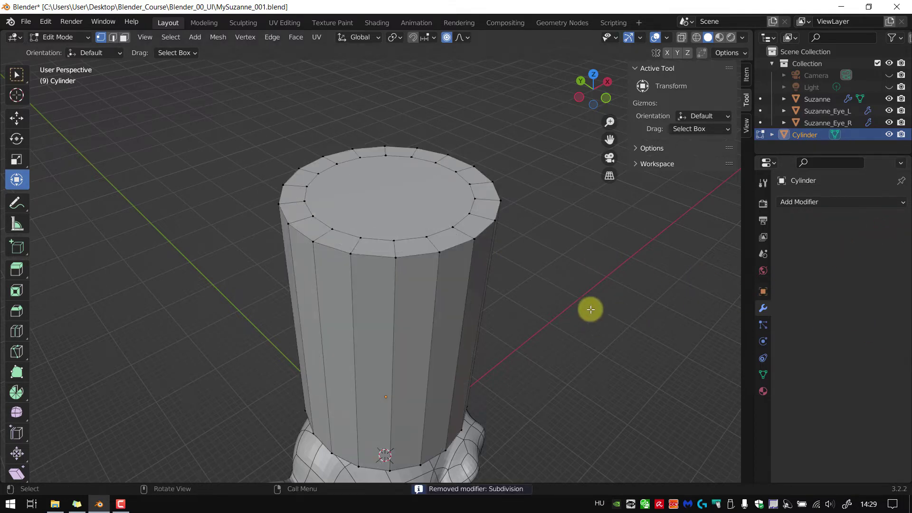
# Undo the recent edits on the cylinder back to before the inset of its top face.
pyautogui.press('ctrl')
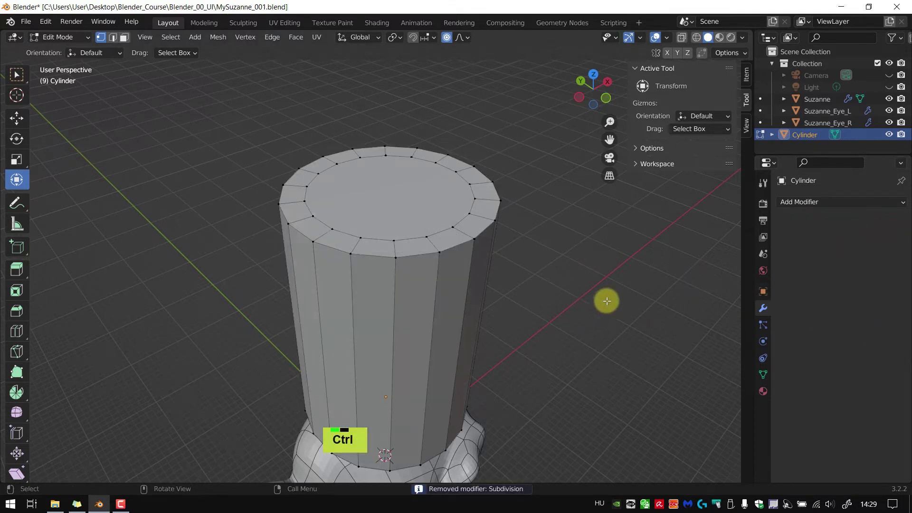
pyautogui.keyDown('ctrl'); pyautogui.moveTo(605, 301); pyautogui.dragTo(613, 296, button='middle'); pyautogui.keyUp('ctrl')
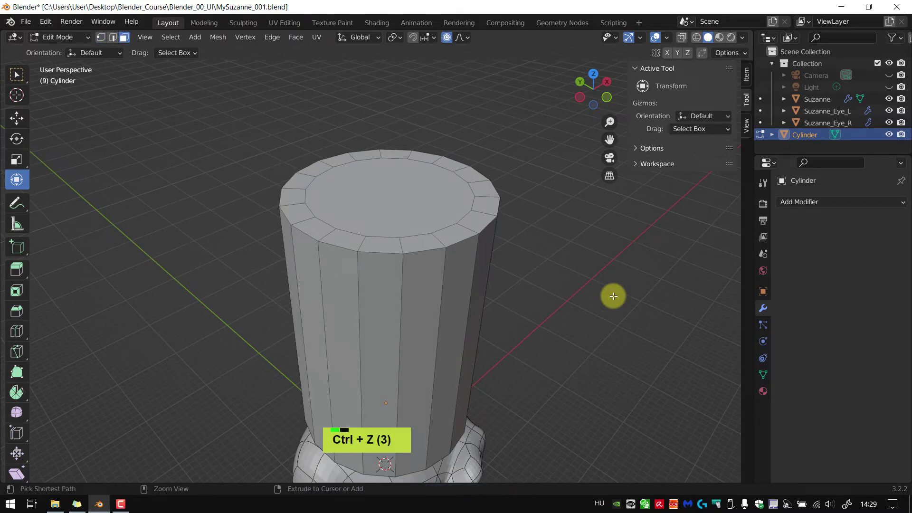
pyautogui.click(17, 74)
pyautogui.click(16, 179)
pyautogui.hotkey('ctrl', 'z')
pyautogui.hotkey('ctrl', 'z')
pyautogui.hotkey('ctrl', 'z')
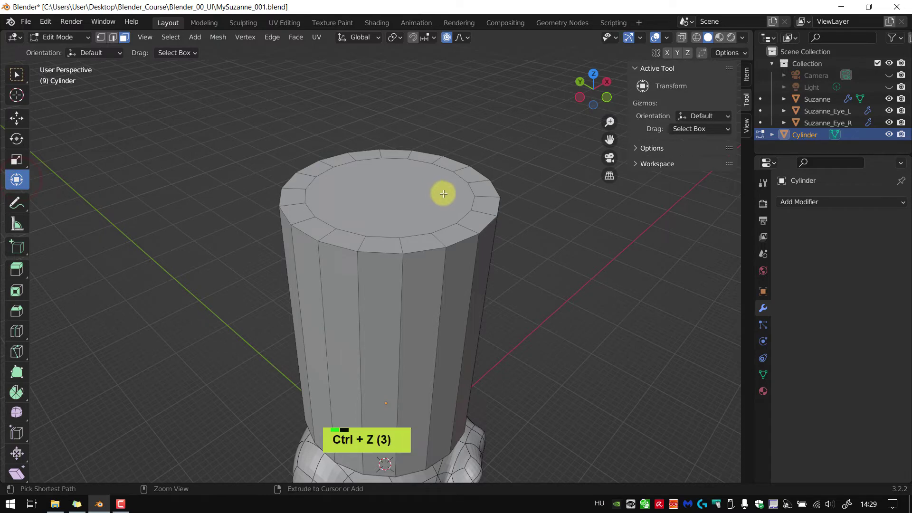
pyautogui.keyDown('ctrl'); pyautogui.click(444, 193); pyautogui.keyUp('ctrl')
pyautogui.hotkey('ctrl', 'z')
pyautogui.hotkey('ctrl', 'z')
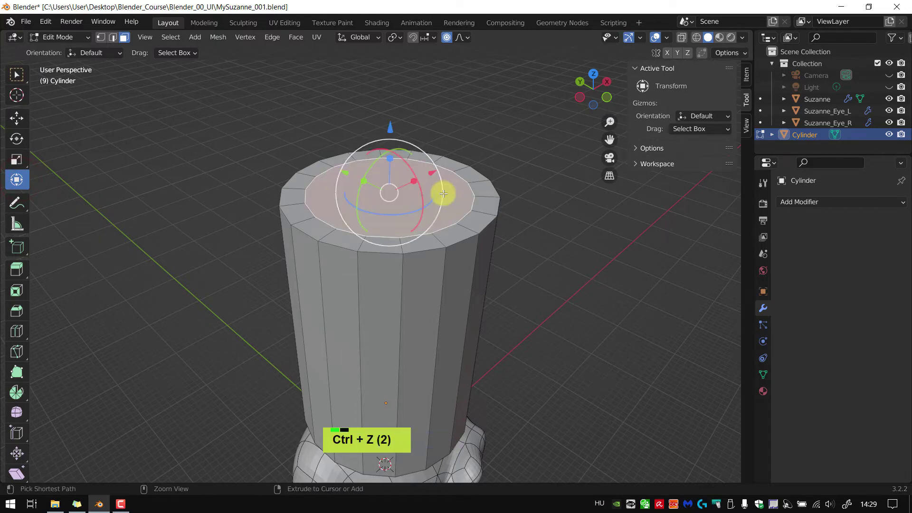
pyautogui.hotkey('ctrl', 'z')
pyautogui.moveTo(440, 194); pyautogui.dragTo(408, 208, button='middle')
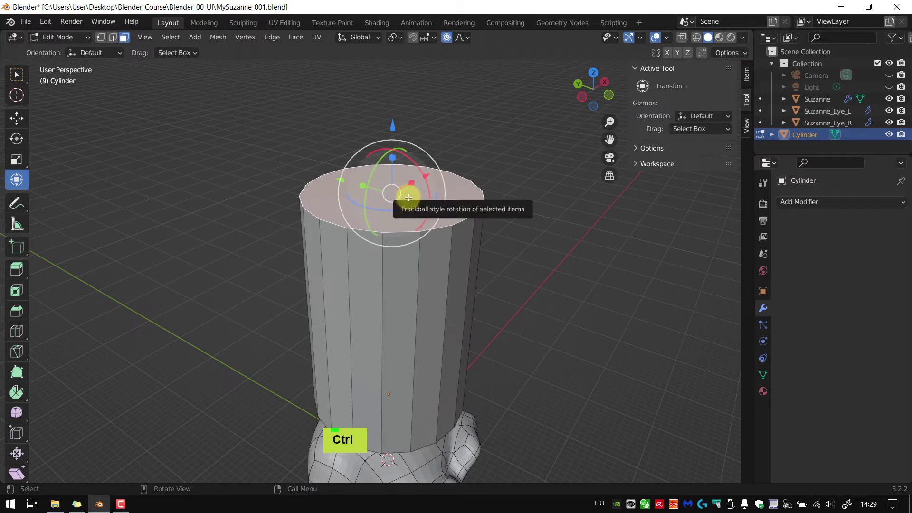
# Scale the cylinder's top face down to a small tip so the body tapers into a cone.
pyautogui.press('s')
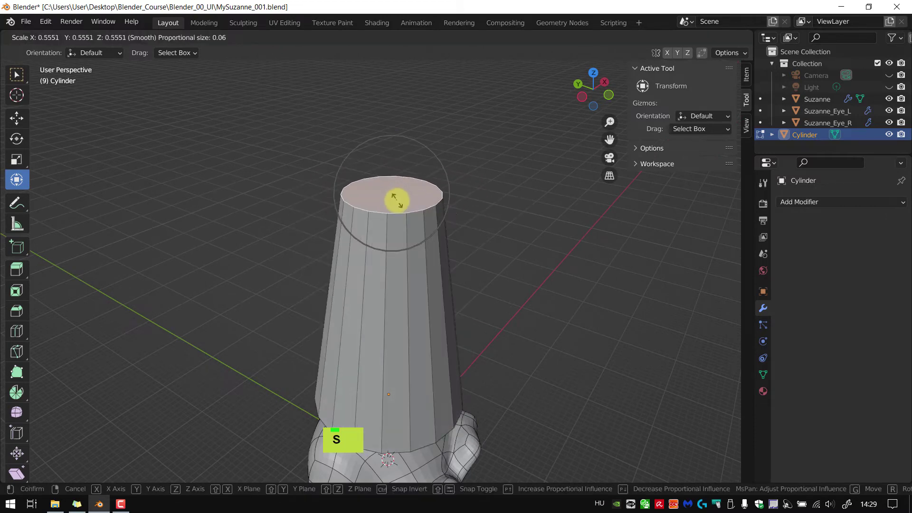
pyautogui.click(392, 193)
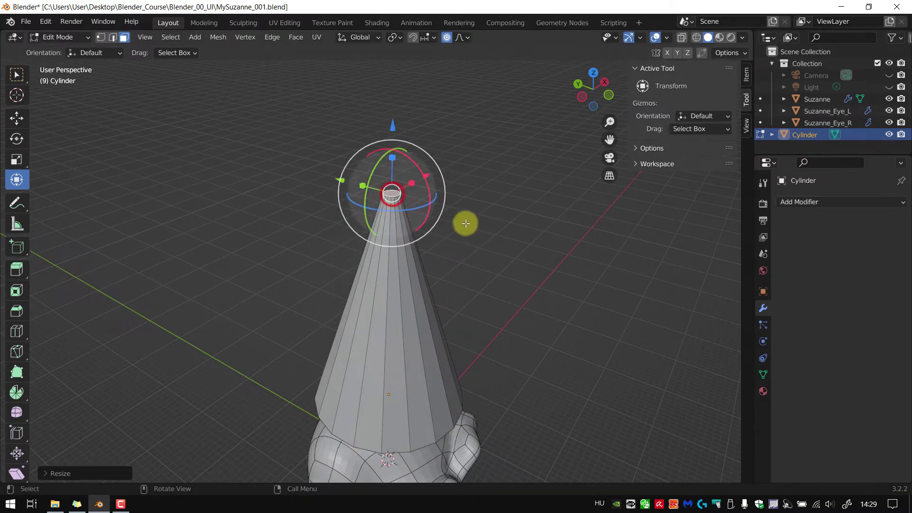
pyautogui.keyDown('shift'); pyautogui.moveTo(464, 223); pyautogui.dragTo(434, 200, button='middle'); pyautogui.keyUp('shift')
pyautogui.scroll(2, 378, 169)
pyautogui.keyDown('shift'); pyautogui.moveTo(379, 169); pyautogui.dragTo(378, 228, button='middle'); pyautogui.keyUp('shift')
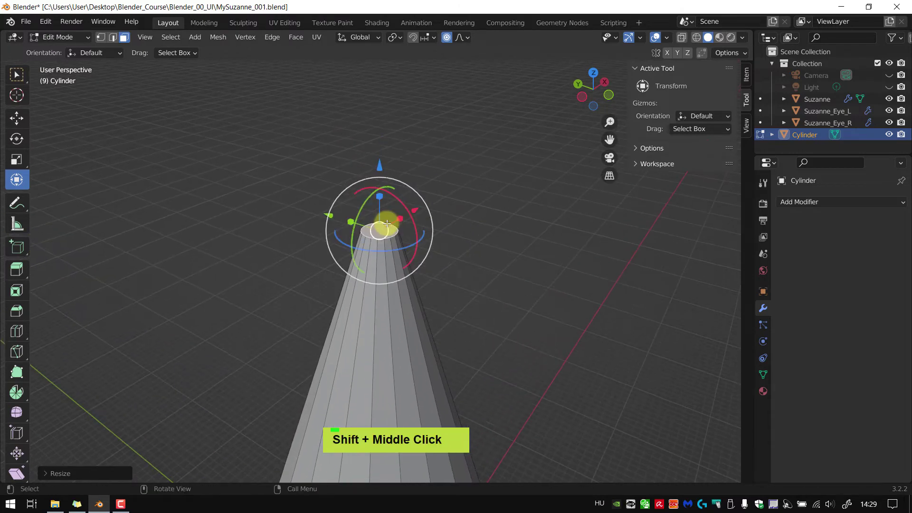
# Turn off proportional editing and scale the cone's tip face down further to an almost pointed end.
pyautogui.press('s')
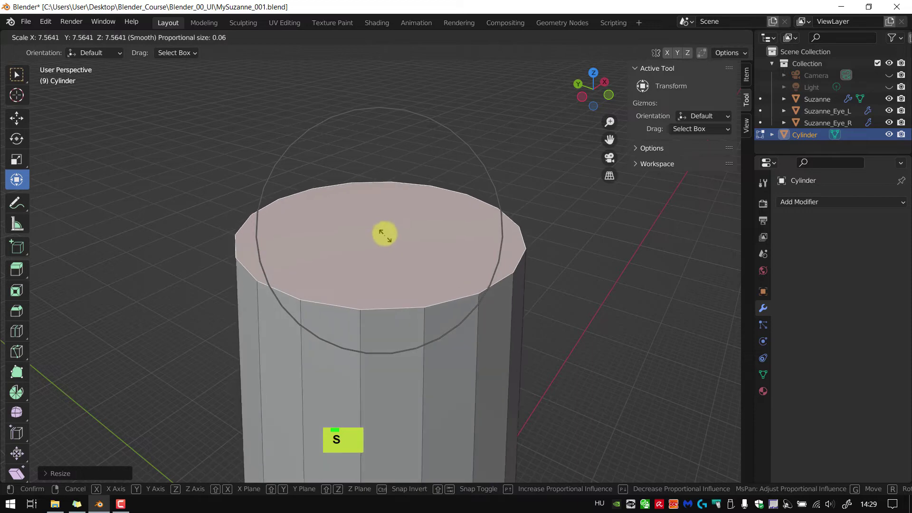
pyautogui.press('Escape')
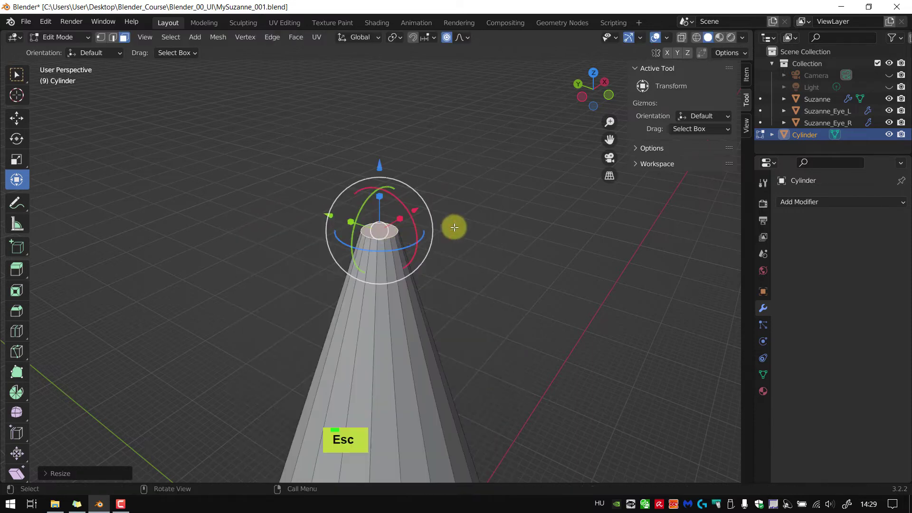
pyautogui.press('s')
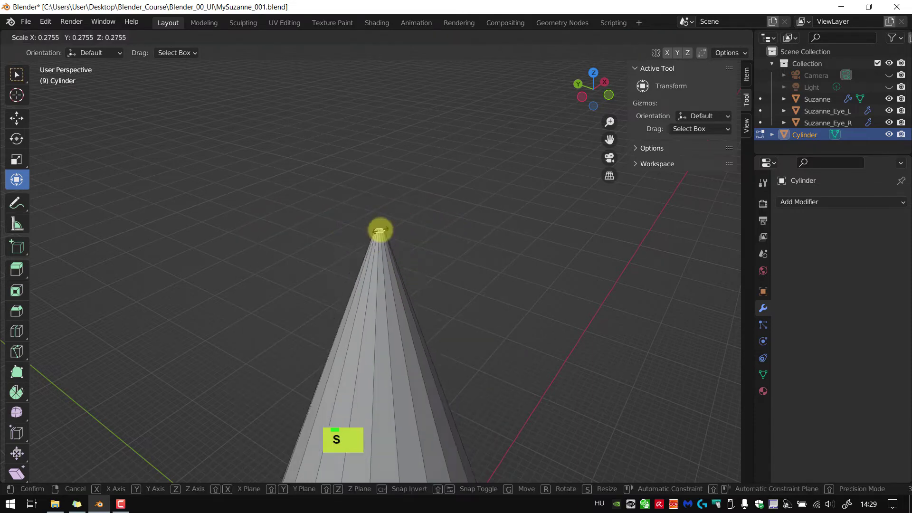
pyautogui.click(380, 230)
# Delete the small face that closes the cone's tip.
pyautogui.scroll(-3, 459, 275)
pyautogui.keyDown('shift'); pyautogui.moveTo(458, 275); pyautogui.dragTo(428, 215, button='middle'); pyautogui.keyUp('shift')
pyautogui.scroll(-3, 382, 270)
pyautogui.scroll(5, 397, 291)
pyautogui.keyDown('shift'); pyautogui.moveTo(487, 217); pyautogui.dragTo(451, 311, button='middle'); pyautogui.keyUp('shift')
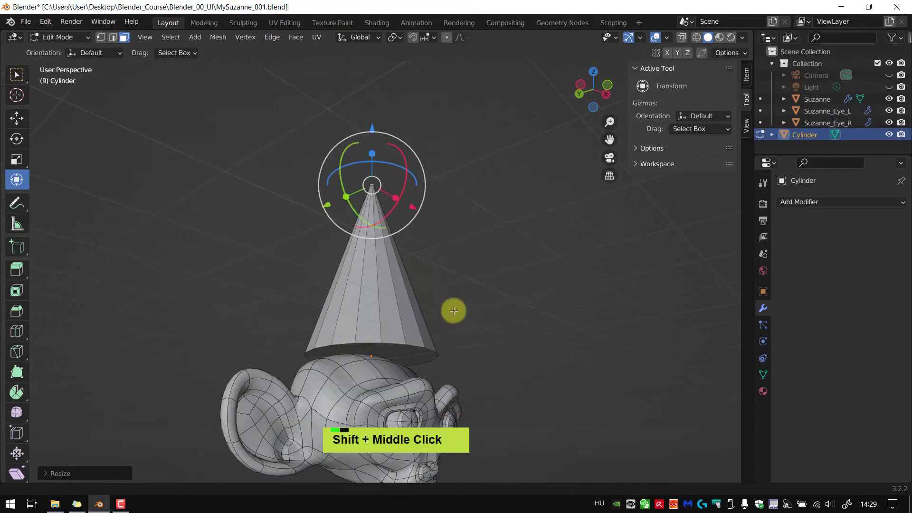
pyautogui.keyDown('shift'); pyautogui.moveTo(391, 241); pyautogui.dragTo(358, 283, button='middle'); pyautogui.keyUp('shift')
pyautogui.scroll(5, 362, 269)
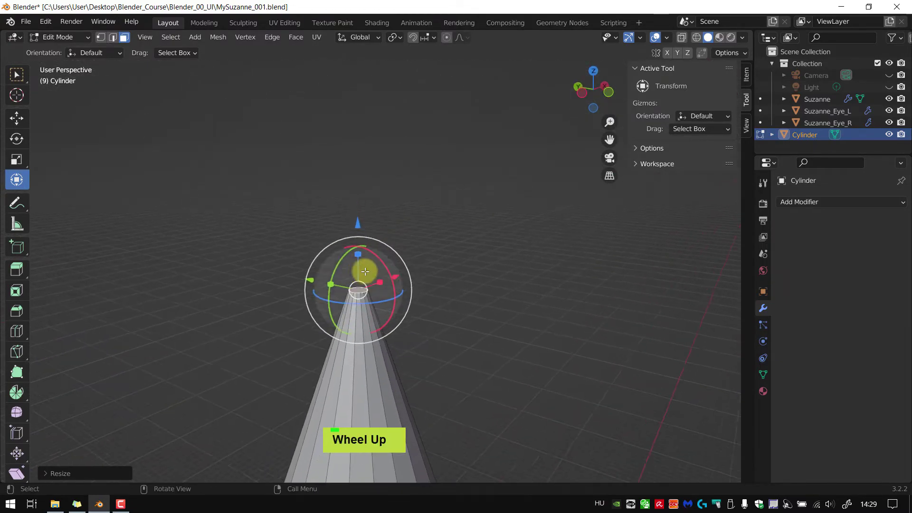
pyautogui.press('Delete')
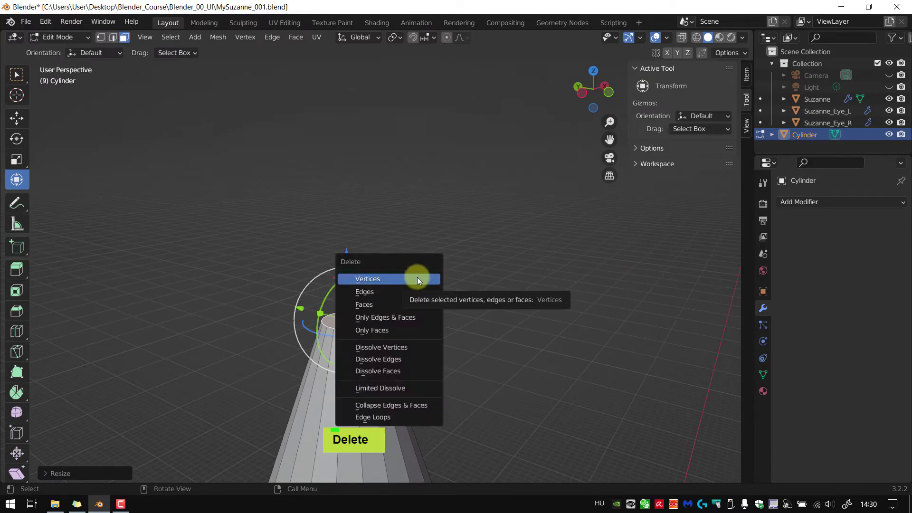
pyautogui.click(376, 305)
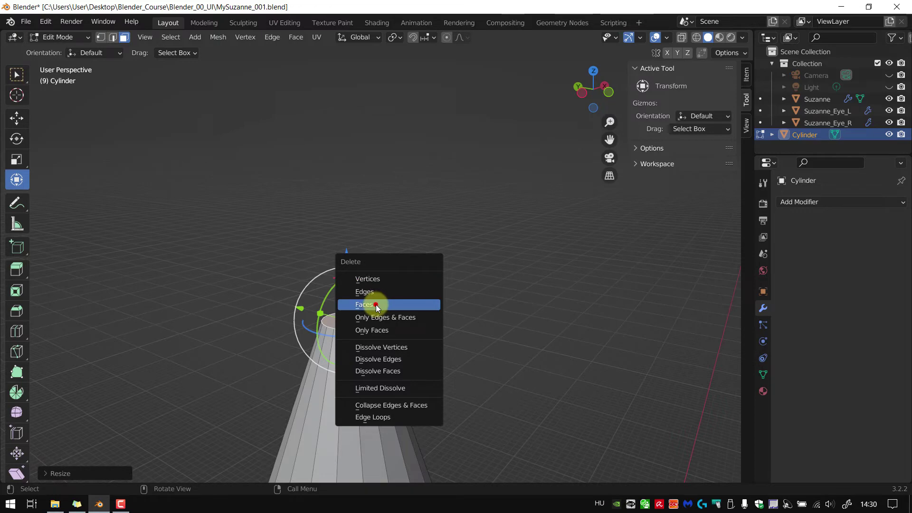
# Add a Subdivision Surface modifier to the open-tipped cone.
pyautogui.keyDown('shift'); pyautogui.moveTo(399, 299); pyautogui.dragTo(389, 271, button='middle'); pyautogui.keyUp('shift')
pyautogui.scroll(-3, 407, 234)
pyautogui.scroll(-2, 387, 214)
pyautogui.scroll(2, 397, 145)
pyautogui.scroll(1, 398, 144)
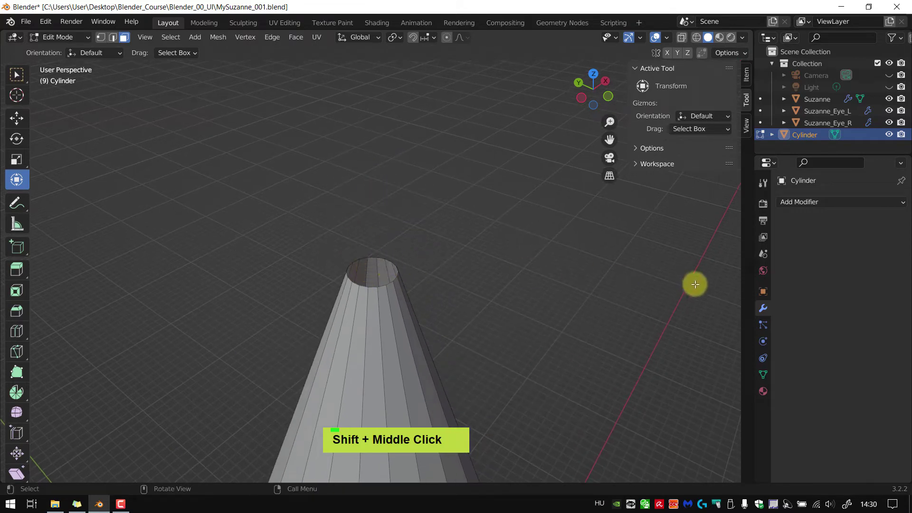
pyautogui.click(829, 204)
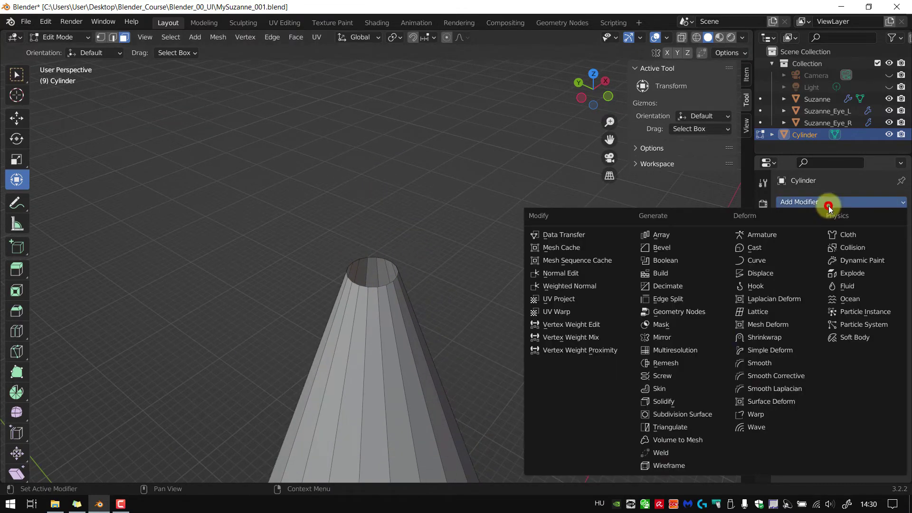
pyautogui.click(679, 414)
# Delete the large bottom face of the cone, above Suzanne's head.
pyautogui.keyDown('shift'); pyautogui.moveTo(527, 334); pyautogui.dragTo(354, 204, button='middle'); pyautogui.keyUp('shift')
pyautogui.scroll(-2, 461, 232)
pyautogui.scroll(-4, 466, 237)
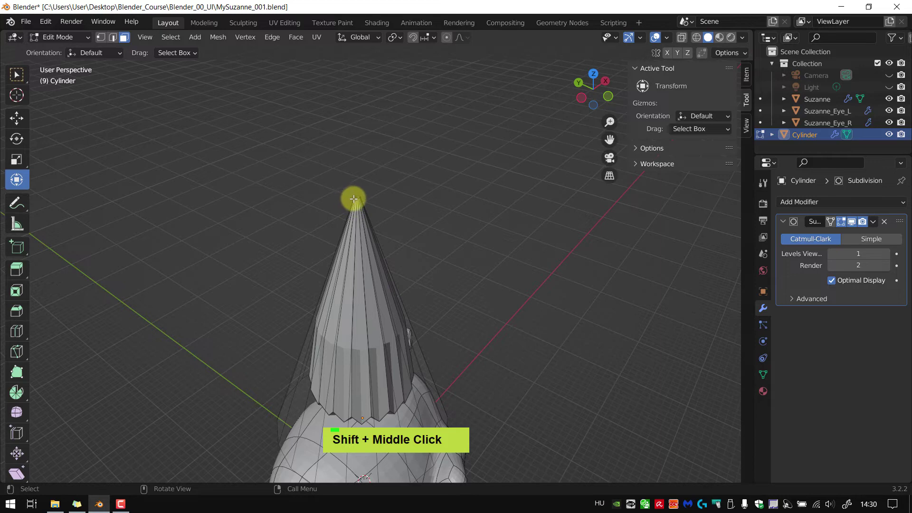
pyautogui.keyDown('shift'); pyautogui.moveTo(391, 297); pyautogui.dragTo(400, 267, button='middle'); pyautogui.keyUp('shift')
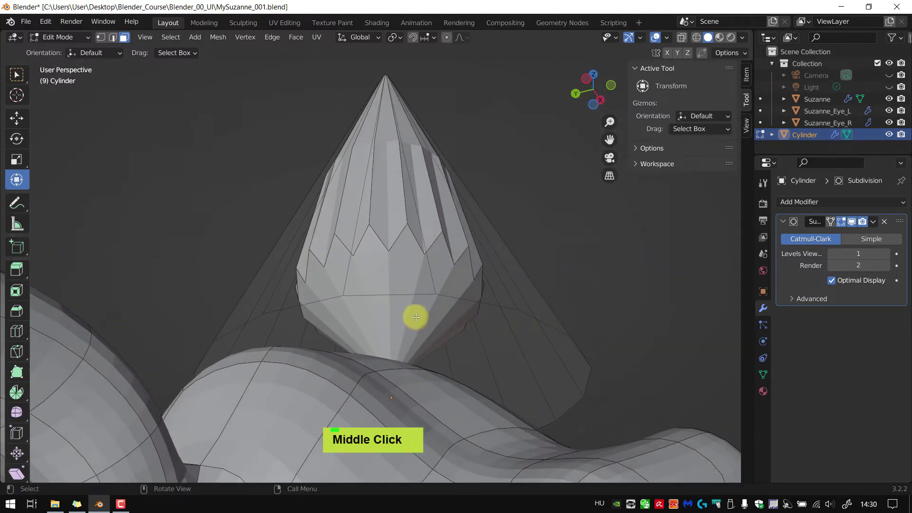
pyautogui.keyDown('alt'); pyautogui.click(452, 341); pyautogui.keyUp('alt')
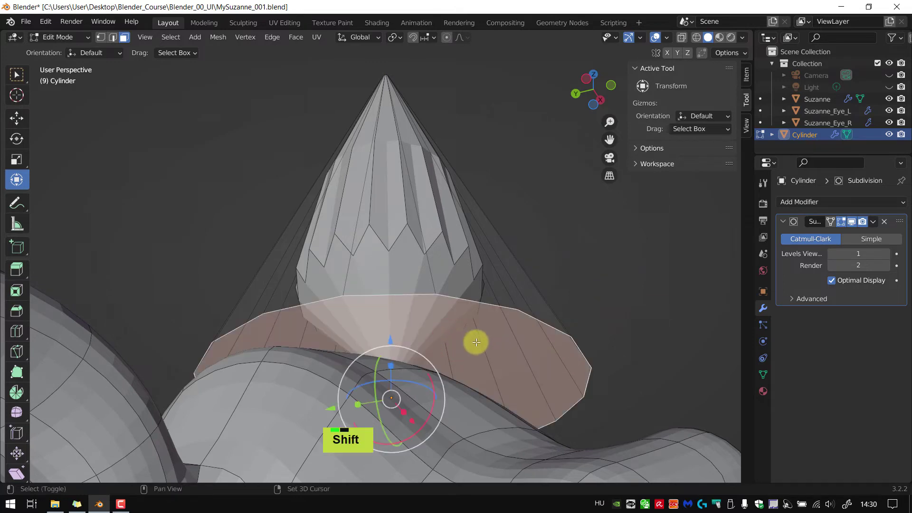
pyautogui.keyDown('shift'); pyautogui.moveTo(475, 340); pyautogui.dragTo(518, 349, button='middle'); pyautogui.keyUp('shift')
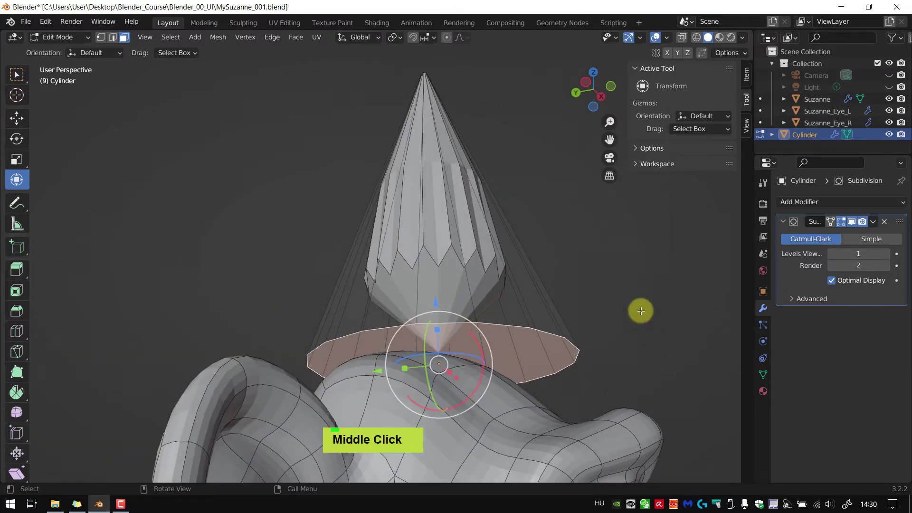
pyautogui.press('Delete')
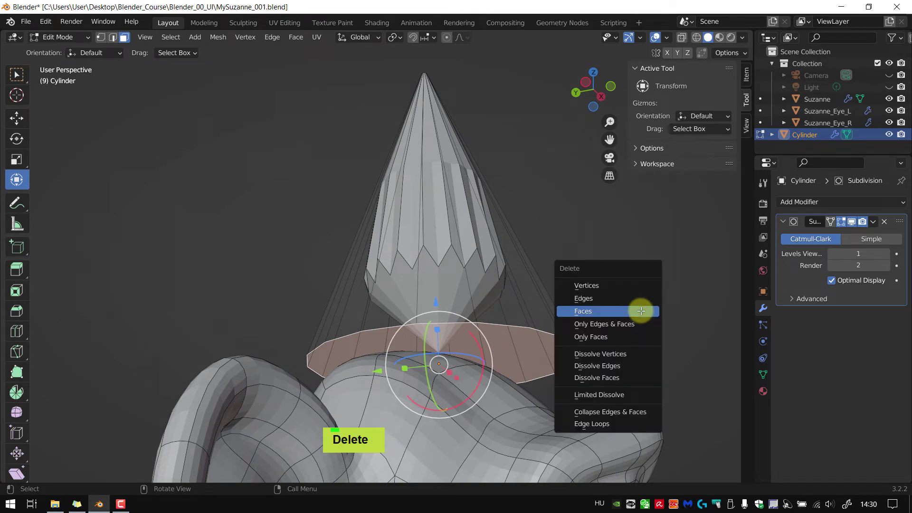
pyautogui.click(641, 310)
# Examine the smoothed cone's sides, tip and lower rim from several angles.
pyautogui.keyDown('shift'); pyautogui.moveTo(641, 309); pyautogui.dragTo(560, 361, button='middle'); pyautogui.keyUp('shift')
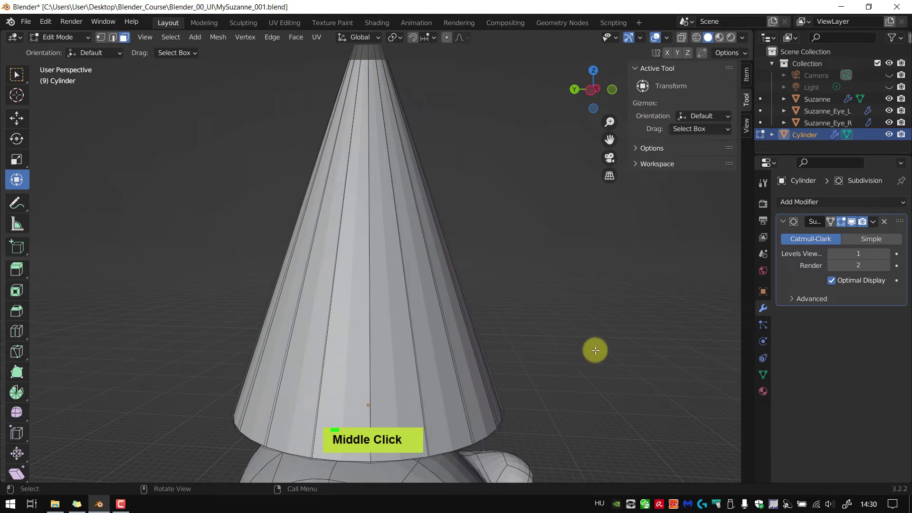
pyautogui.scroll(-3, 589, 341)
pyautogui.moveTo(582, 331); pyautogui.dragTo(526, 305, button='middle')
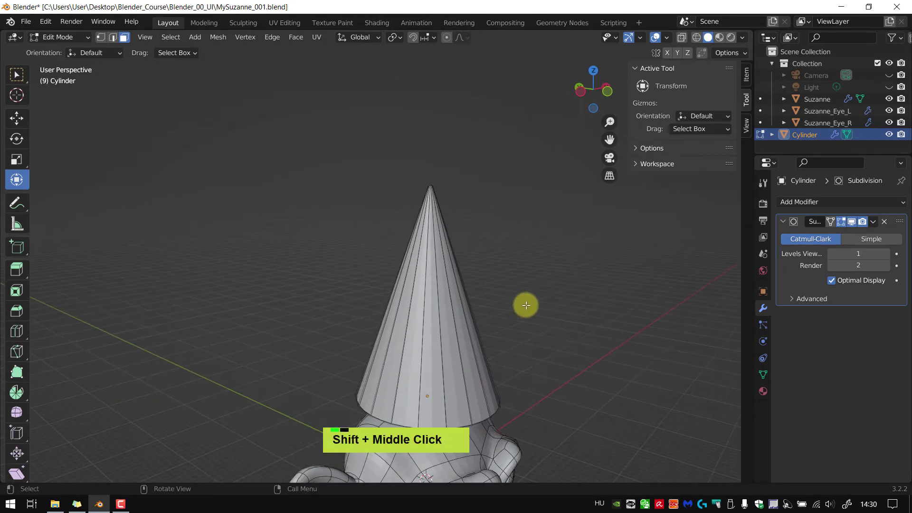
pyautogui.keyDown('ctrl'); pyautogui.moveTo(464, 212); pyautogui.dragTo(419, 177, button='middle'); pyautogui.keyUp('ctrl')
pyautogui.scroll(-5, 440, 220)
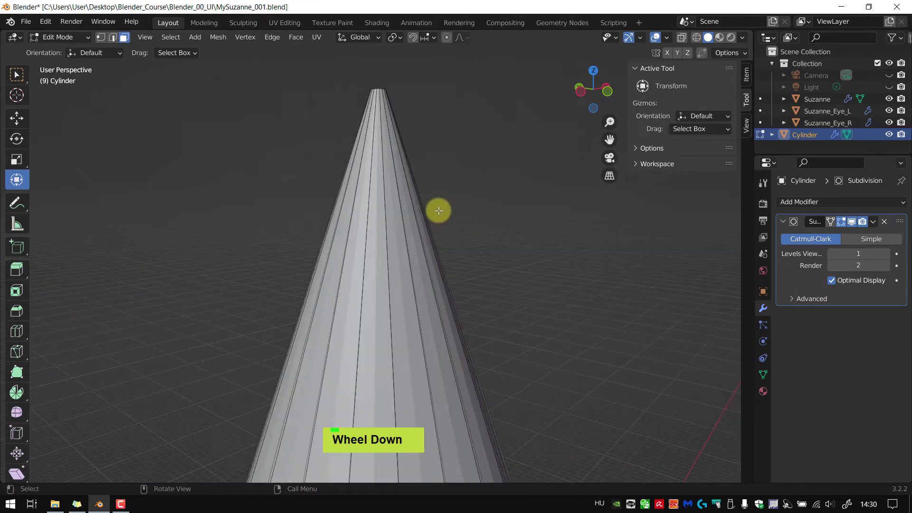
pyautogui.keyDown('shift'); pyautogui.moveTo(436, 210); pyautogui.dragTo(475, 268, button='middle'); pyautogui.keyUp('shift')
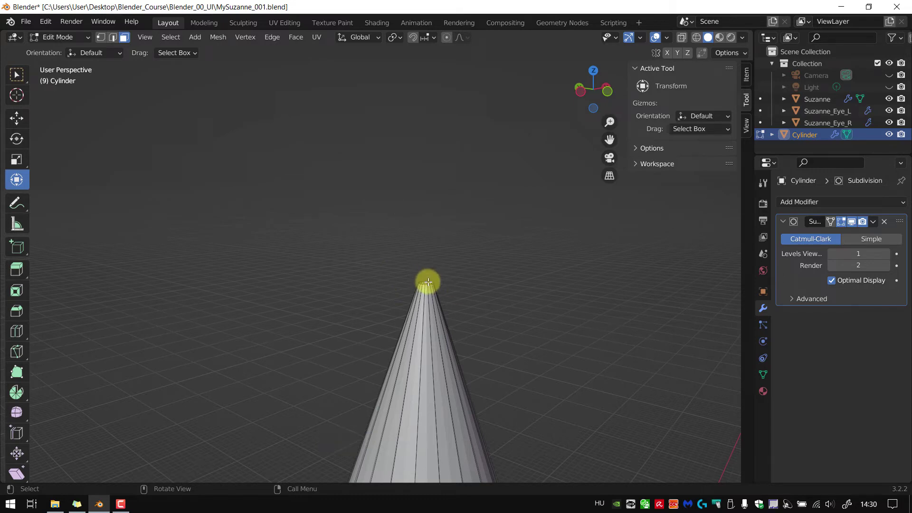
pyautogui.scroll(-3, 441, 271)
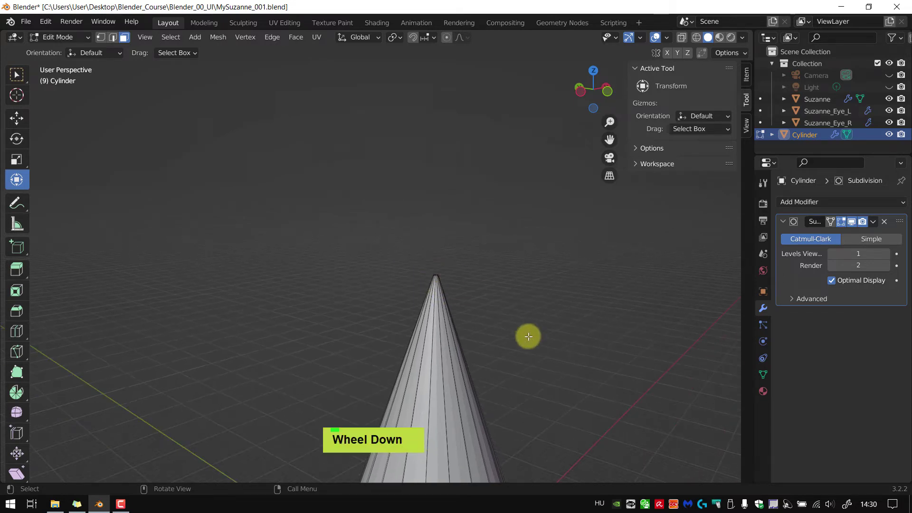
pyautogui.keyDown('shift'); pyautogui.moveTo(528, 336); pyautogui.dragTo(501, 276, button='middle'); pyautogui.keyUp('shift')
pyautogui.scroll(-1, 518, 285)
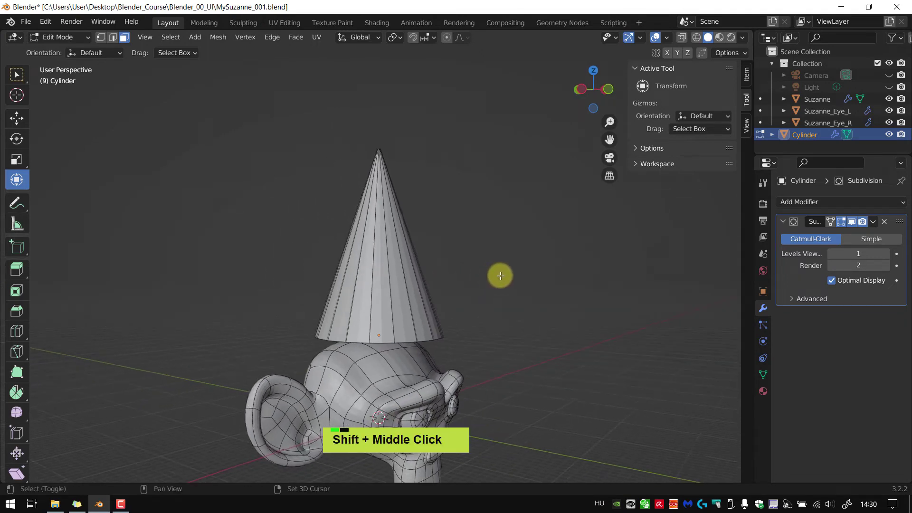
pyautogui.scroll(3, 381, 306)
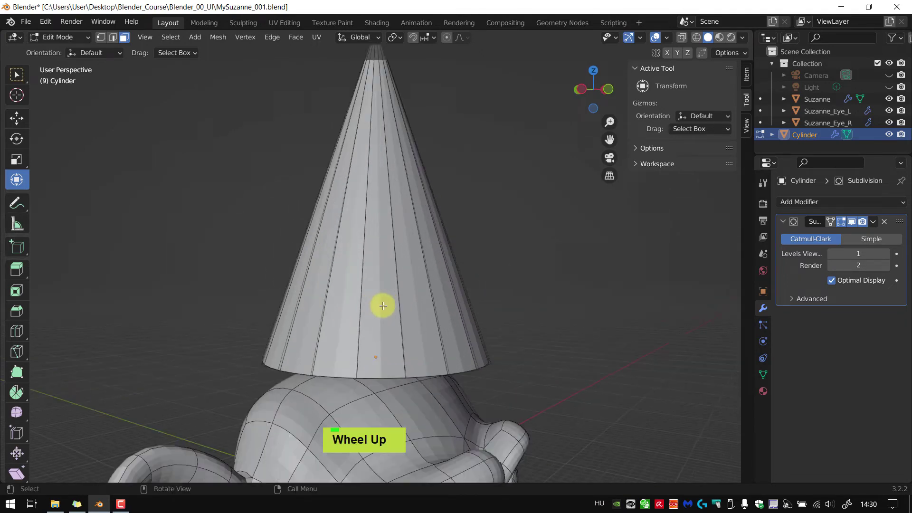
pyautogui.keyDown('shift'); pyautogui.moveTo(393, 289); pyautogui.dragTo(389, 305, button='middle'); pyautogui.keyUp('shift')
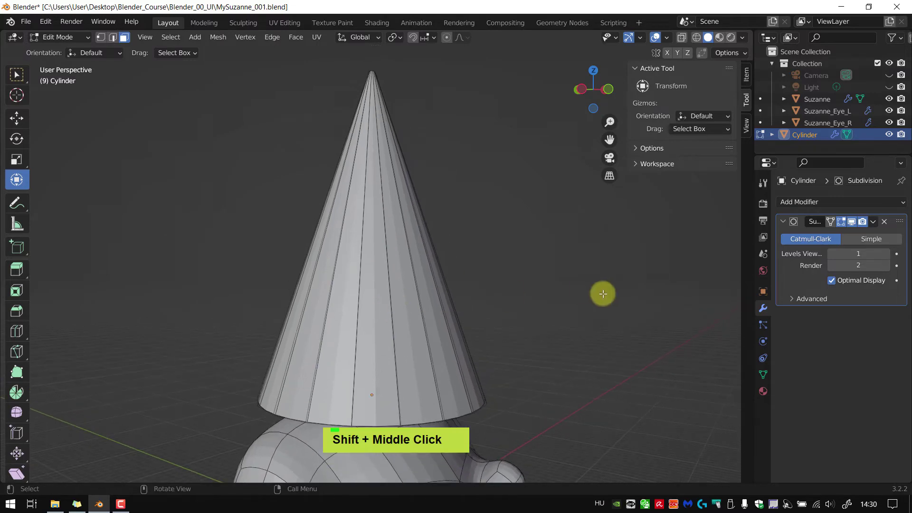
# Turn off the viewport display of the cone's Subdivision modifier.
pyautogui.click(854, 221)
pyautogui.keyDown('shift'); pyautogui.moveTo(484, 282); pyautogui.dragTo(499, 297, button='middle'); pyautogui.keyUp('shift')
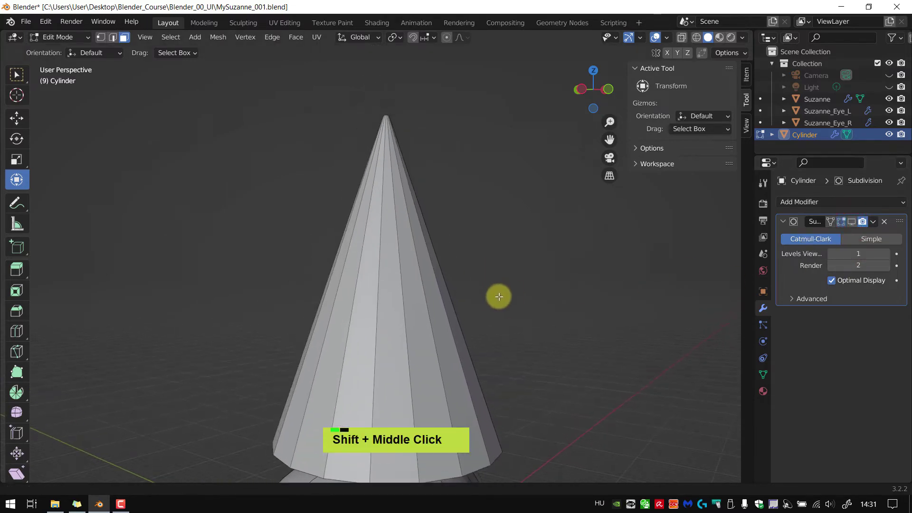
pyautogui.scroll(-2, 499, 296)
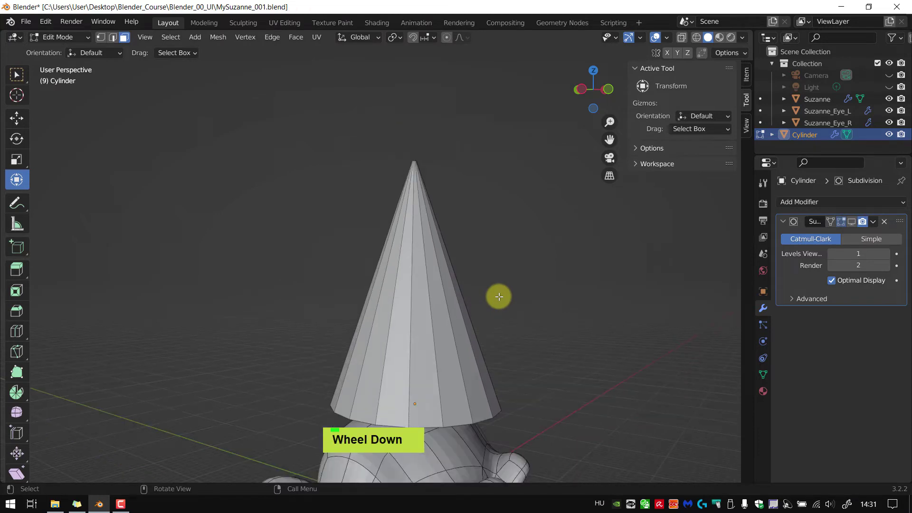
# Cut seven horizontal edge loops around the cone, slide them about 0.54 toward the lower rim, and clear the selection.
pyautogui.hotkey('ctrl', 'r')
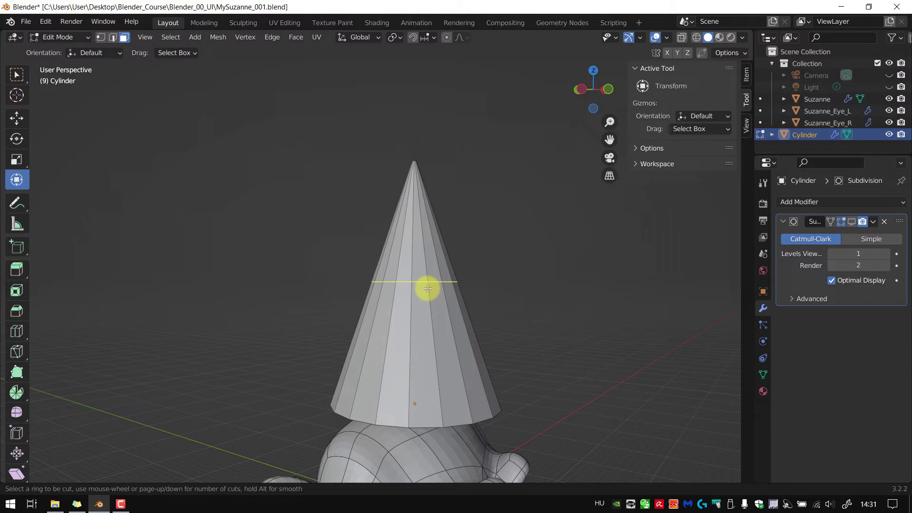
pyautogui.scroll(1, 428, 288)
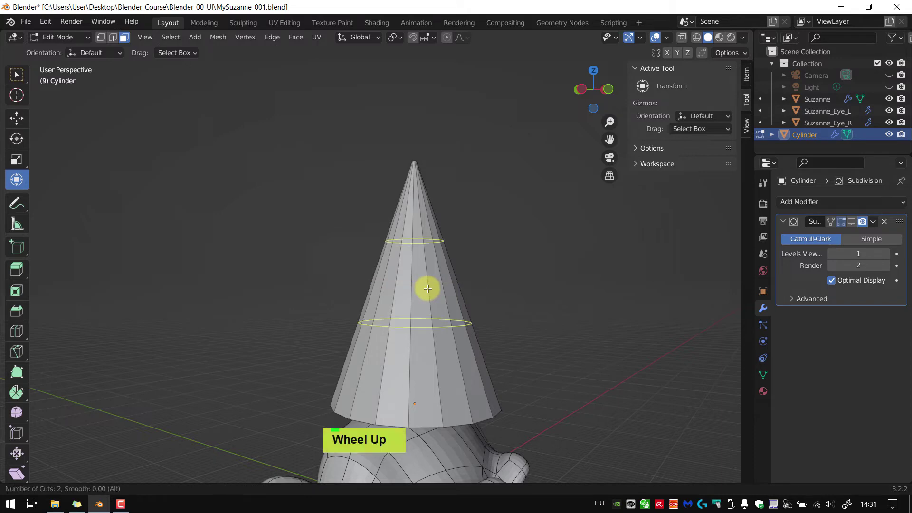
pyautogui.scroll(2, 427, 289)
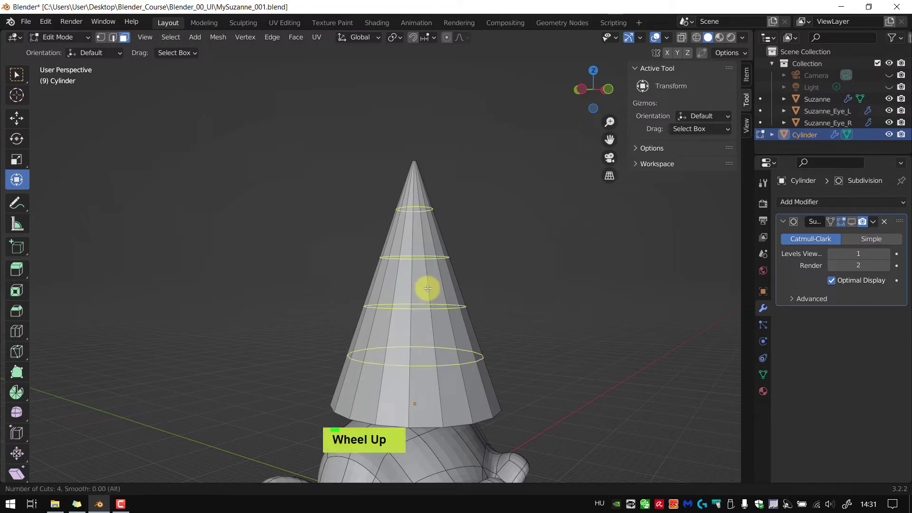
pyautogui.scroll(1, 427, 289)
pyautogui.scroll(1, 427, 289)
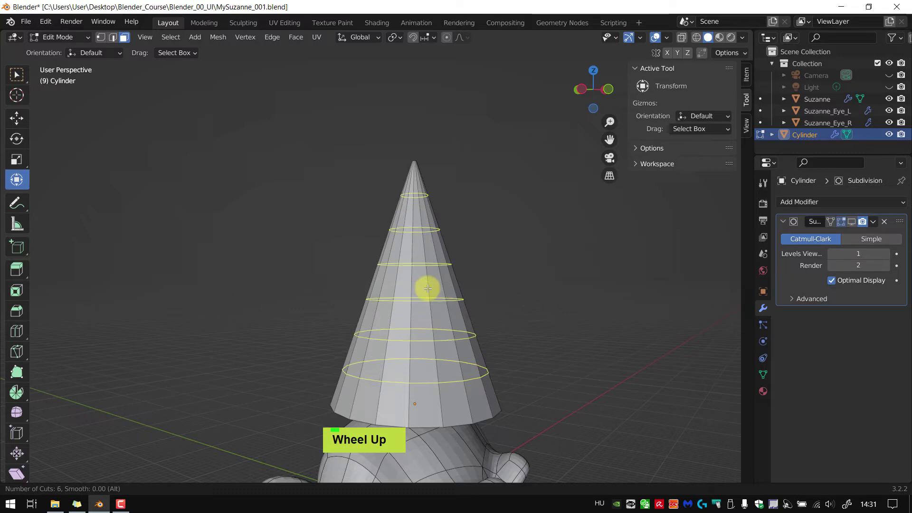
pyautogui.scroll(1, 427, 288)
pyautogui.click(428, 289)
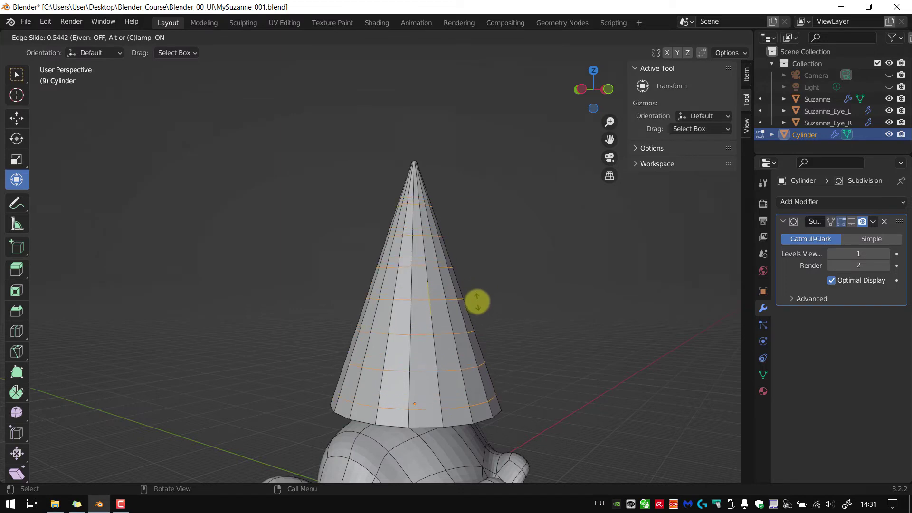
pyautogui.click(478, 301)
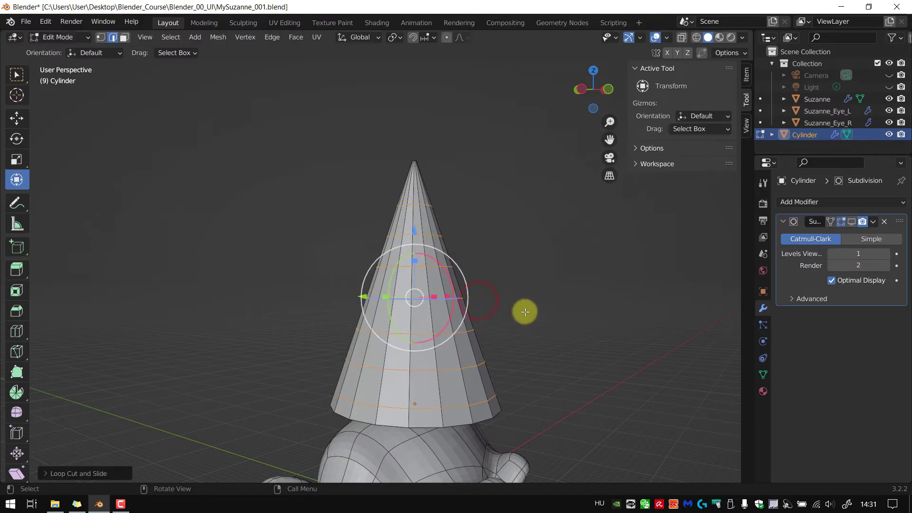
pyautogui.click(530, 315)
pyautogui.keyDown('shift'); pyautogui.moveTo(533, 319); pyautogui.dragTo(507, 308, button='middle'); pyautogui.keyUp('shift')
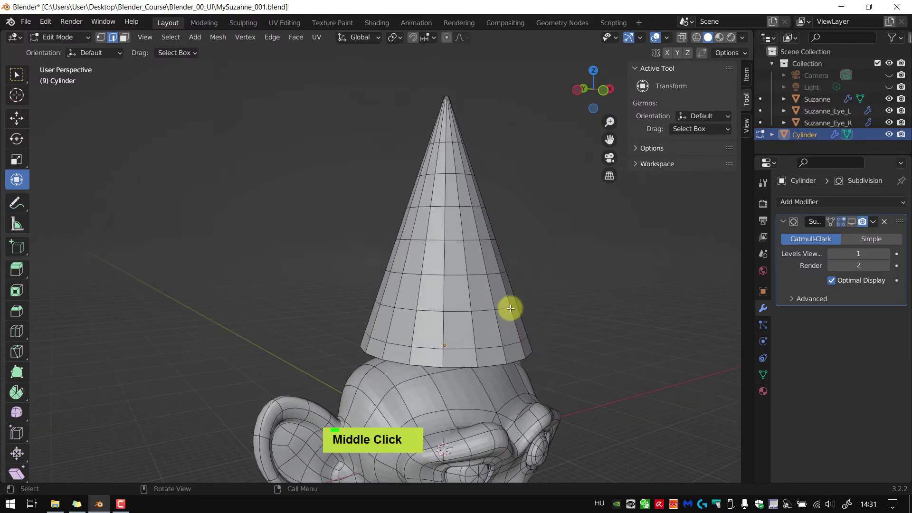
# Try moving a front vertex at the cone's mid-height along X with proportional editing enabled, and undo the move.
pyautogui.scroll(2, 499, 242)
pyautogui.keyDown('shift'); pyautogui.moveTo(542, 248); pyautogui.dragTo(498, 301, button='middle'); pyautogui.keyUp('shift')
pyautogui.scroll(-2, 515, 301)
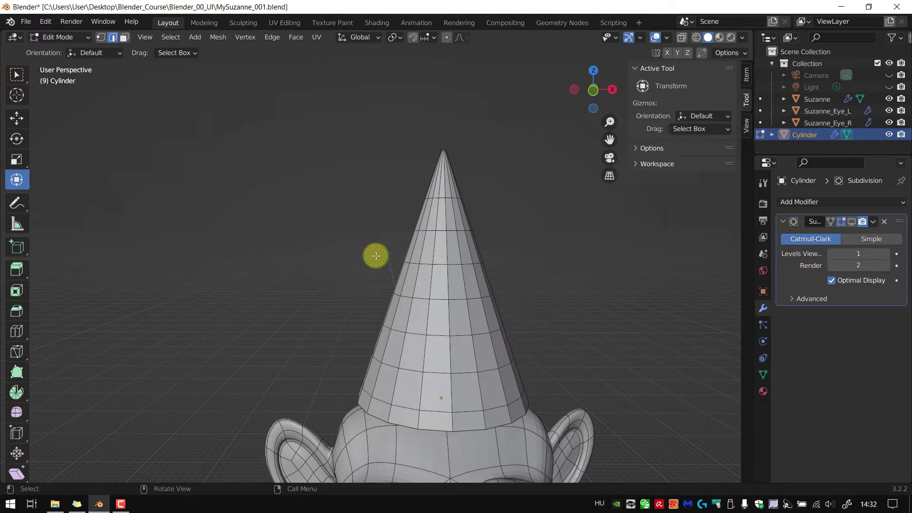
pyautogui.press('1')
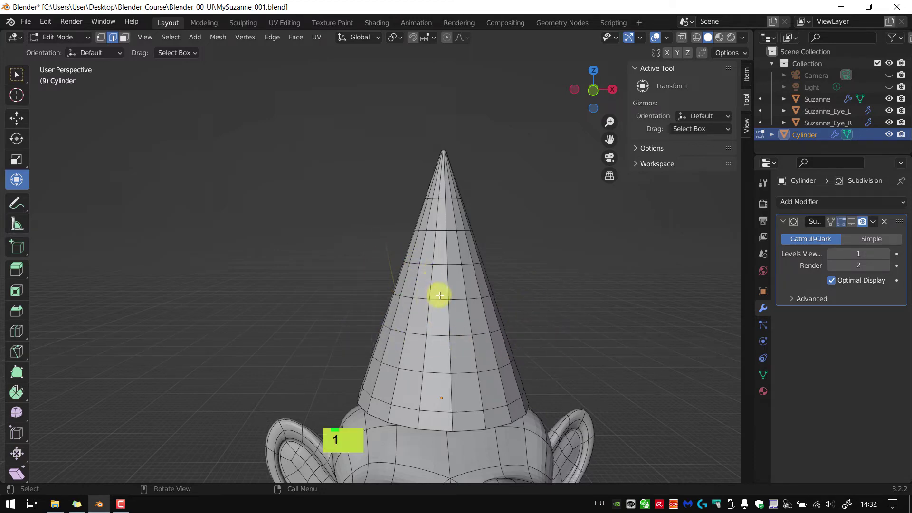
pyautogui.click(448, 297)
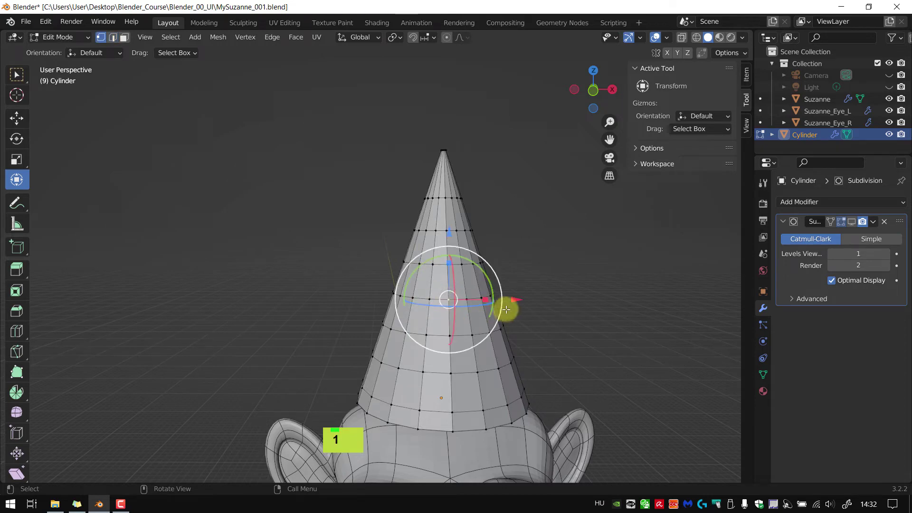
pyautogui.press('o')
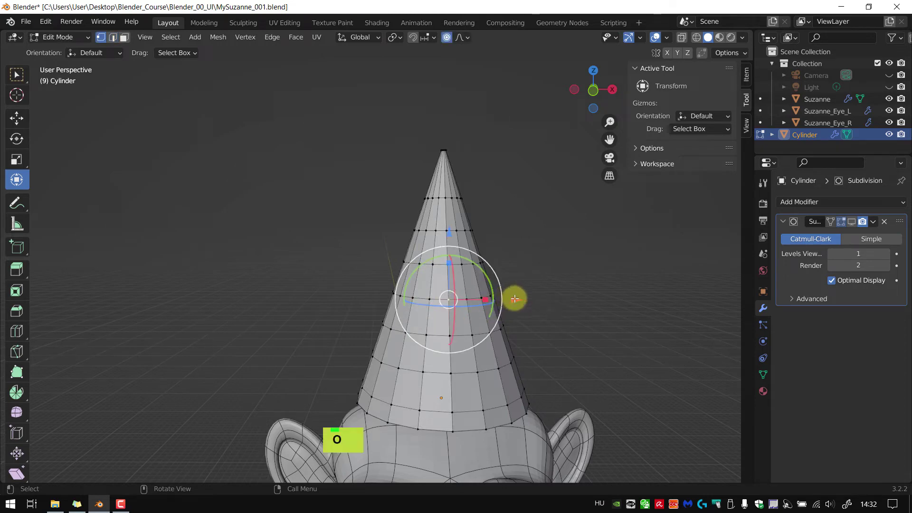
pyautogui.moveTo(515, 299); pyautogui.dragTo(505, 301)
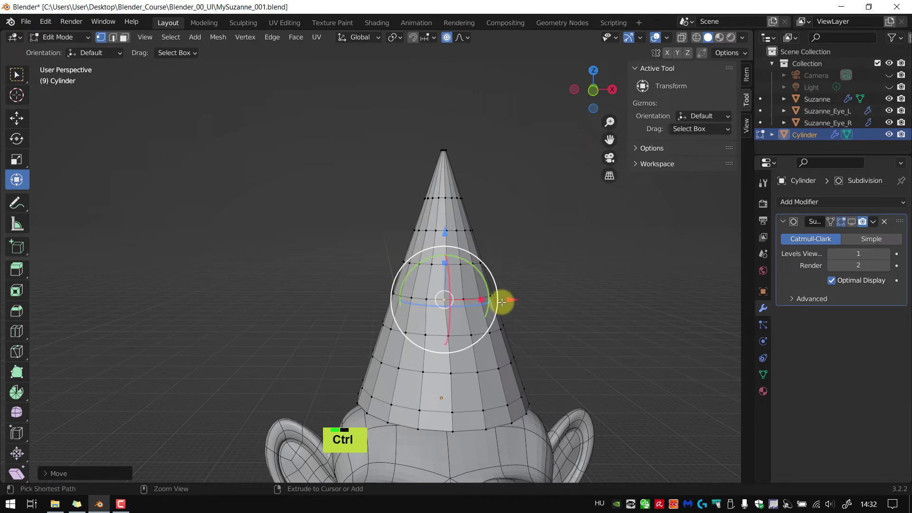
pyautogui.hotkey('ctrl', 'z')
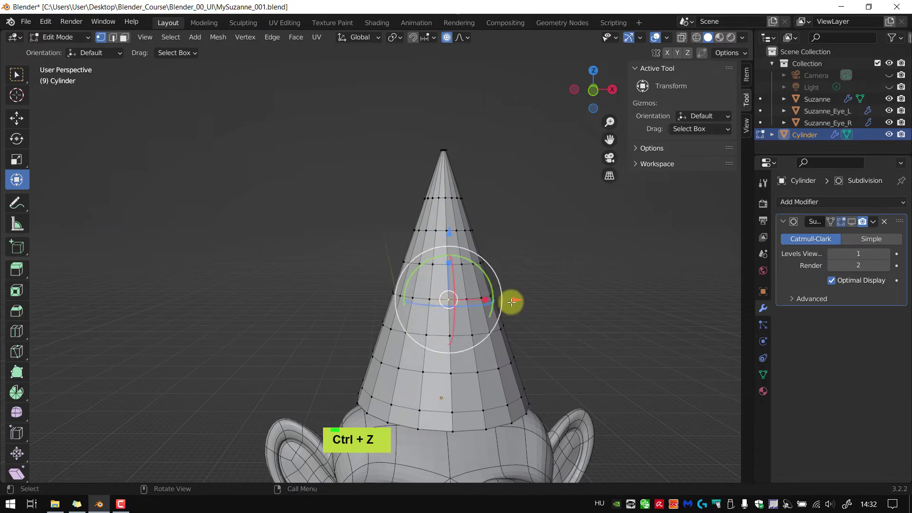
# Try pulling the same mid-height vertex sideways while varying the proportional editing radius, and undo the deformation.
pyautogui.middleClick(450, 302)
pyautogui.moveTo(450, 302); pyautogui.dragTo(446, 301, button='middle')
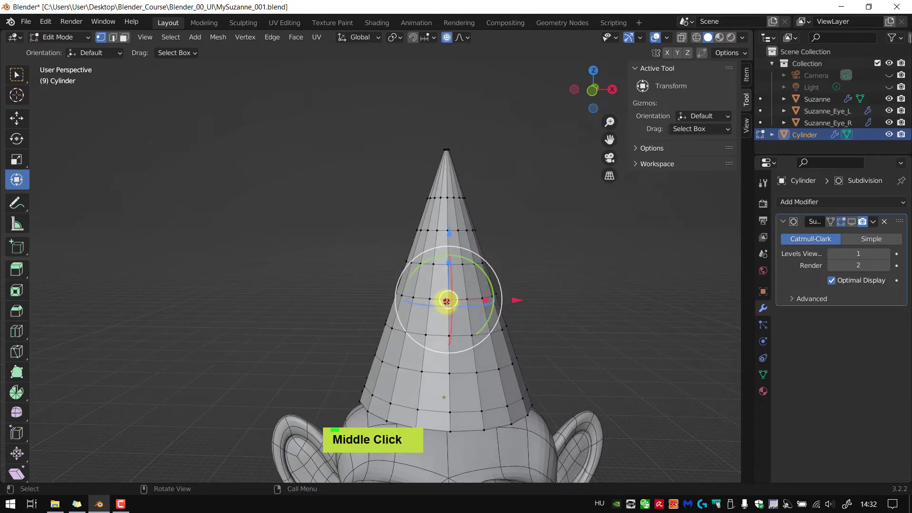
pyautogui.moveTo(446, 301); pyautogui.dragTo(419, 304)
pyautogui.scroll(2, 440, 300)
pyautogui.scroll(-3, 446, 303)
pyautogui.scroll(2, 445, 302)
pyautogui.scroll(12, 444, 302)
pyautogui.scroll(9, 448, 301)
pyautogui.scroll(-4, 442, 301)
pyautogui.scroll(-1, 442, 303)
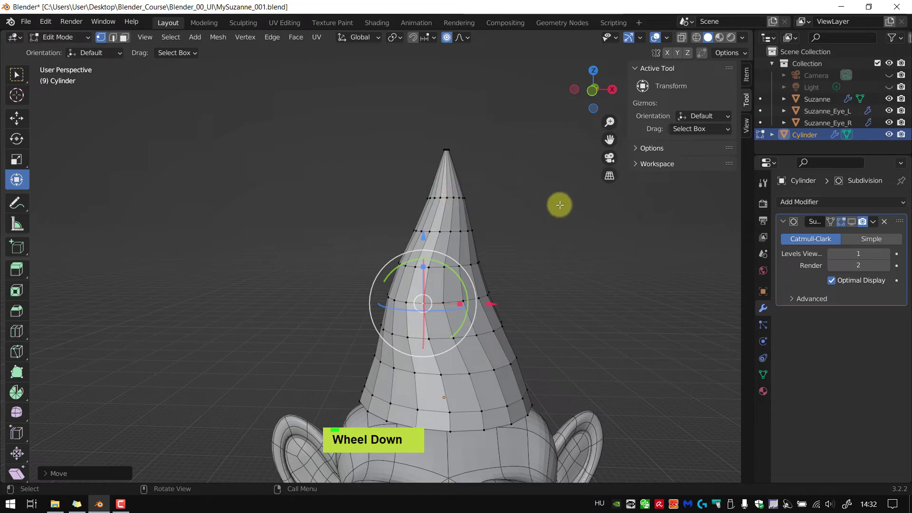
pyautogui.hotkey('ctrl', 'z')
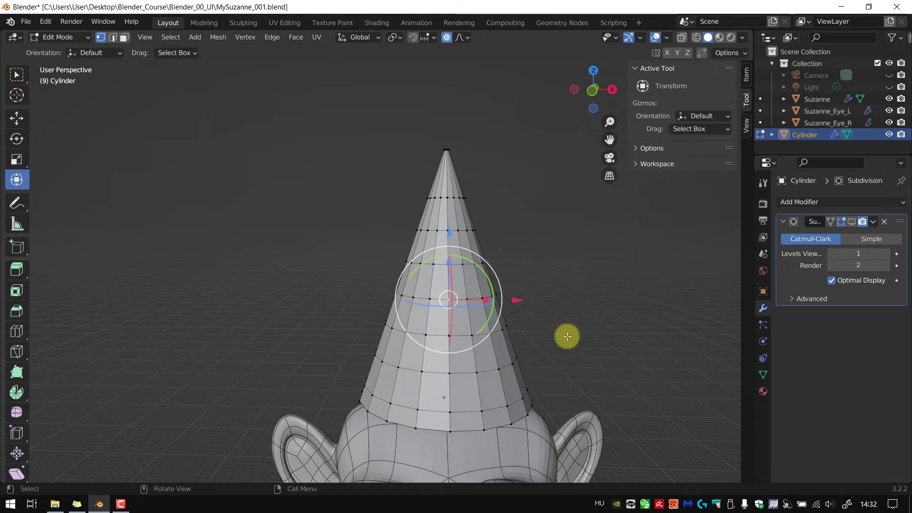
# Select the full ring of faces along the cone's lower rim in face select mode.
pyautogui.press('3')
pyautogui.keyDown('shift'); pyautogui.moveTo(566, 336); pyautogui.dragTo(535, 273, button='middle'); pyautogui.keyUp('shift')
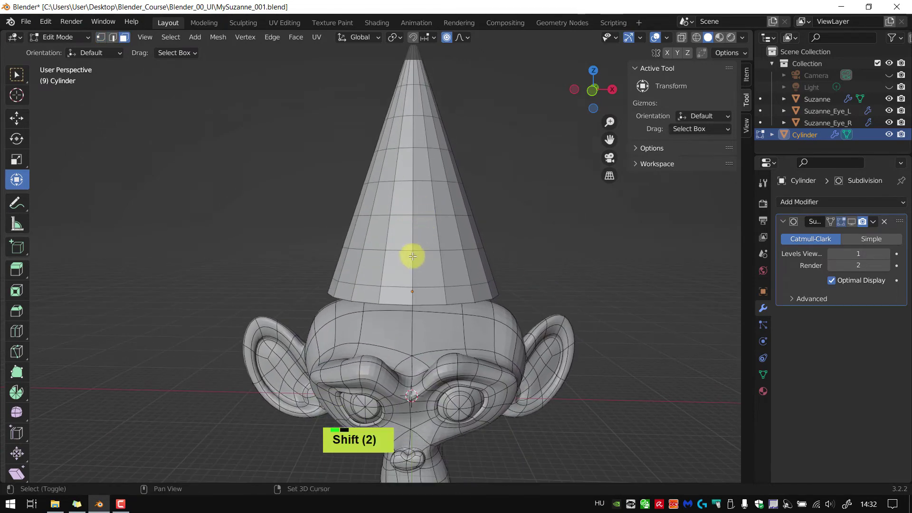
pyautogui.keyDown('shift'); pyautogui.moveTo(409, 255); pyautogui.dragTo(438, 299, button='middle'); pyautogui.keyUp('shift')
pyautogui.click(440, 317)
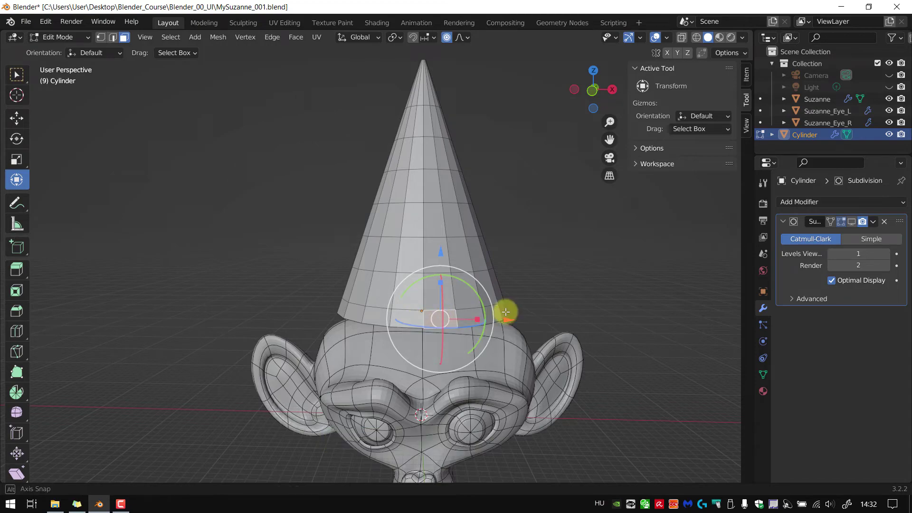
pyautogui.moveTo(503, 316); pyautogui.dragTo(546, 281, button='middle')
pyautogui.scroll(2, 462, 305)
pyautogui.keyDown('alt'); pyautogui.click(542, 281); pyautogui.keyUp('alt')
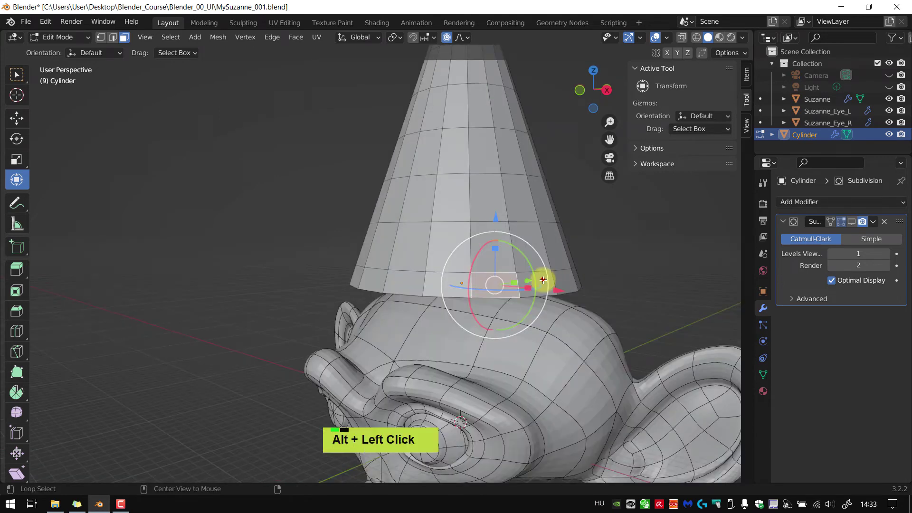
pyautogui.keyDown('shift'); pyautogui.moveTo(605, 285); pyautogui.dragTo(606, 286, button='middle'); pyautogui.keyUp('shift')
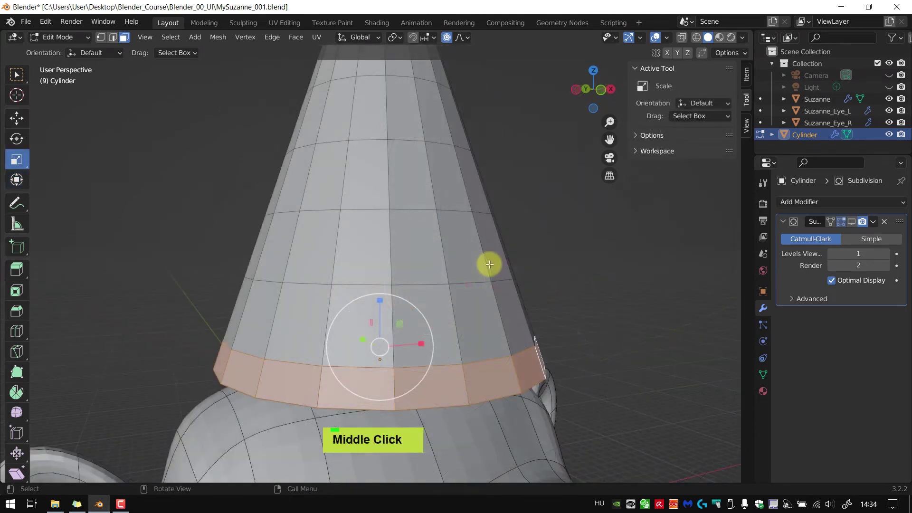
pyautogui.keyDown('shift'); pyautogui.moveTo(488, 265); pyautogui.dragTo(463, 253, button='middle'); pyautogui.keyUp('shift')
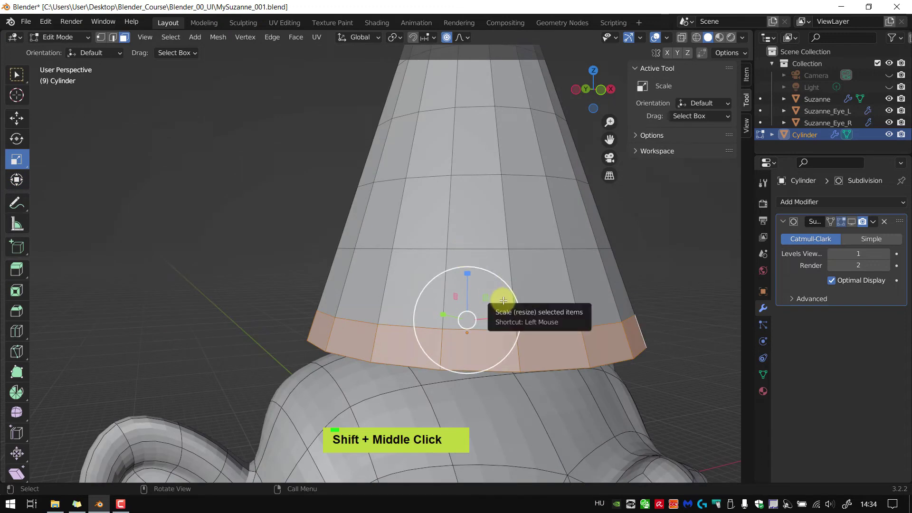
# Extrude the selected ring of rim faces outward along their normals to form a wide hat brim.
pyautogui.hotkey('alt', 'e')
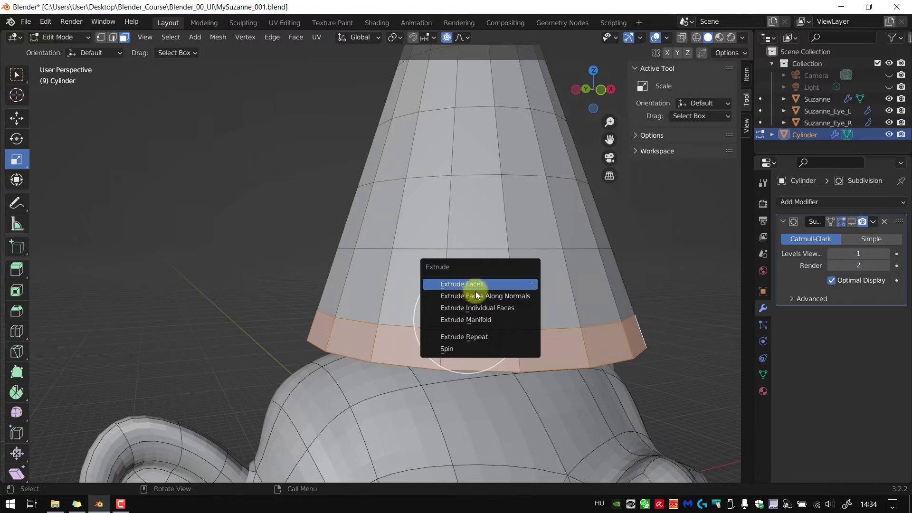
pyautogui.click(505, 296)
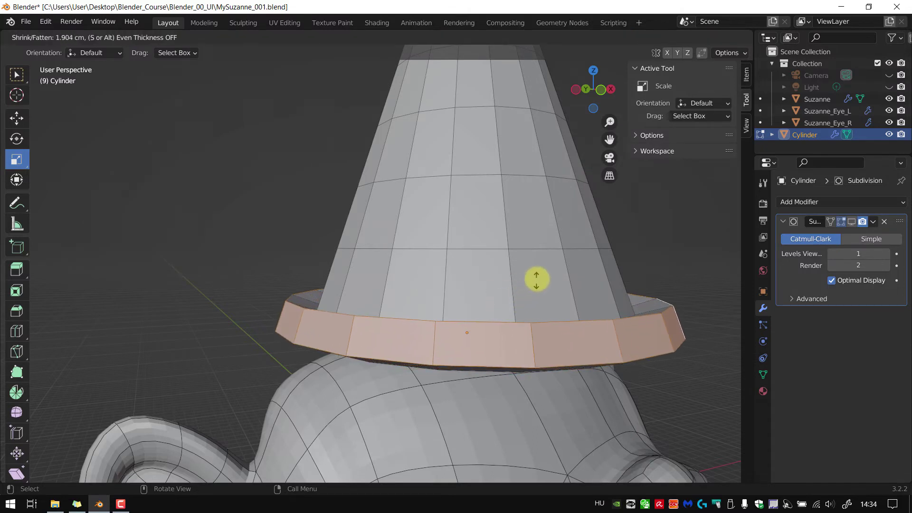
pyautogui.click(564, 236)
pyautogui.moveTo(538, 254); pyautogui.dragTo(522, 269, button='middle')
pyautogui.scroll(3, 520, 271)
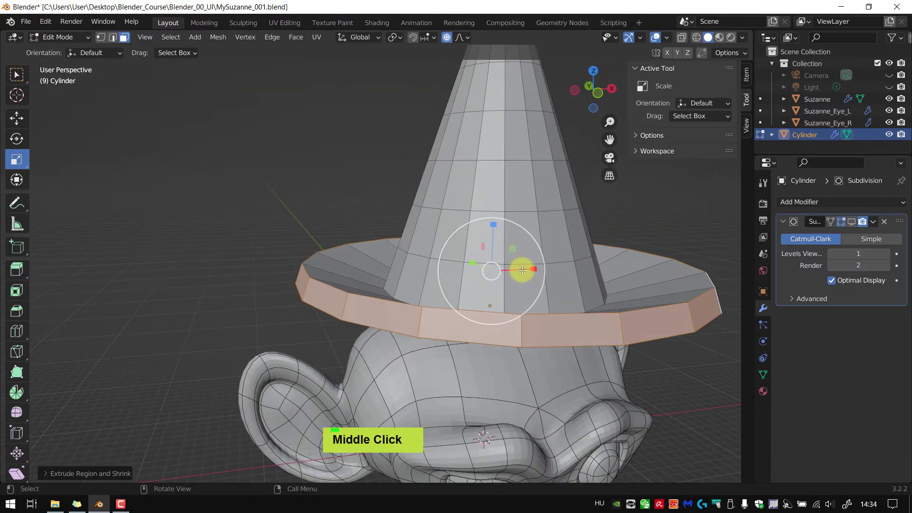
# Turn off proportional editing and move the brim's outer face ring down about 2.15 cm along the Z axis.
pyautogui.press('g')
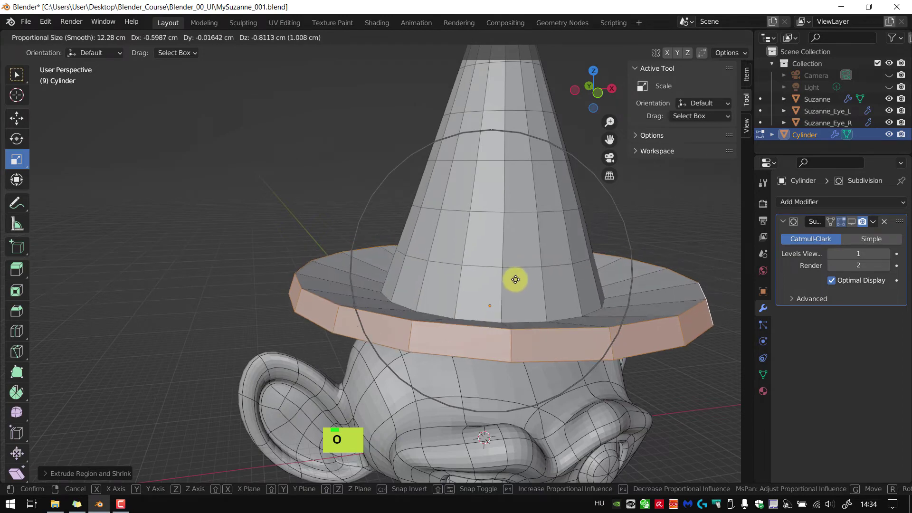
pyautogui.press('Escape')
pyautogui.press('o')
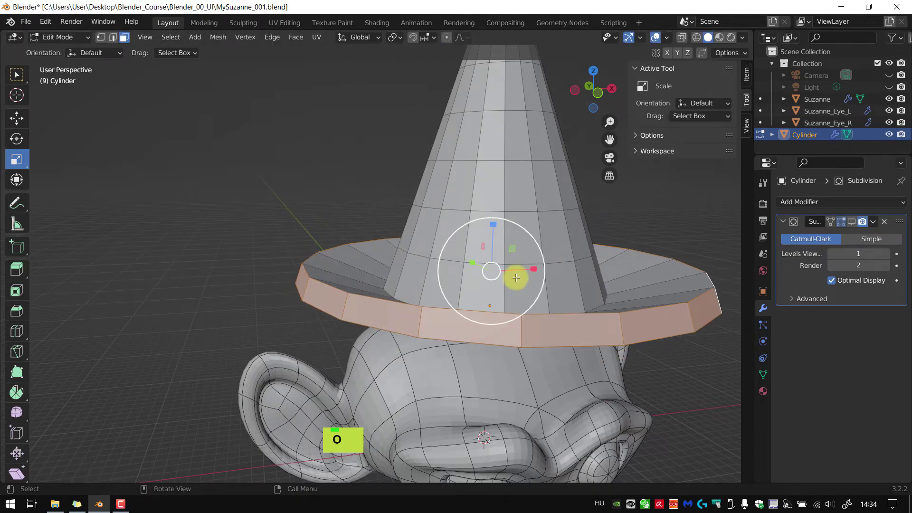
pyautogui.press('g')
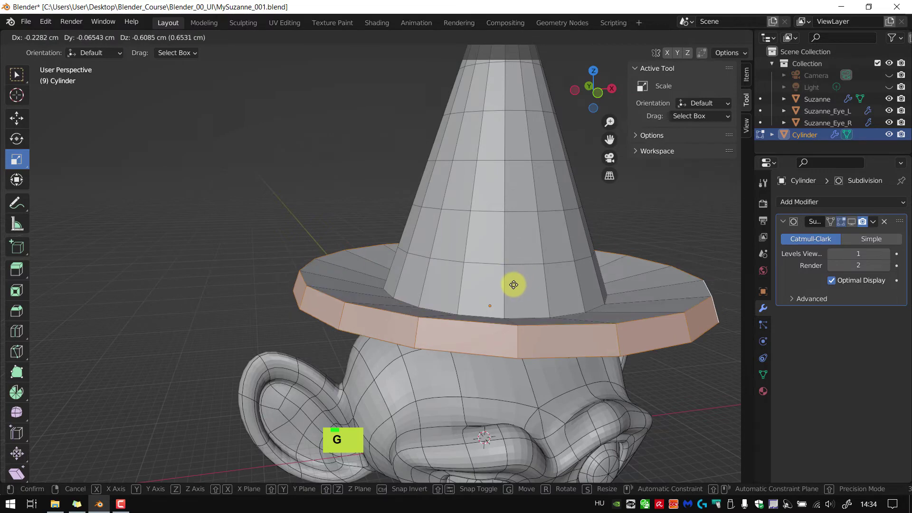
pyautogui.press('z')
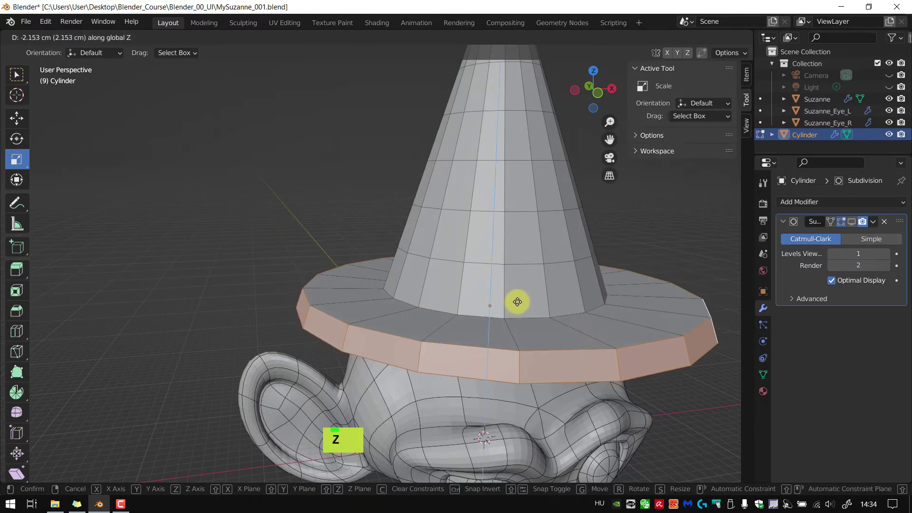
pyautogui.click(517, 302)
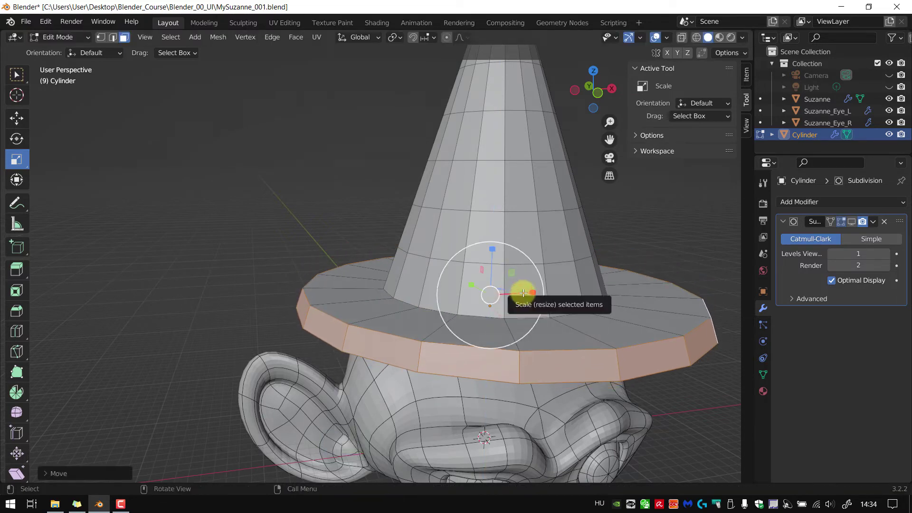
# Scale the brim's outer face ring down along the Z axis to make the brim edge thinner.
pyautogui.press('s')
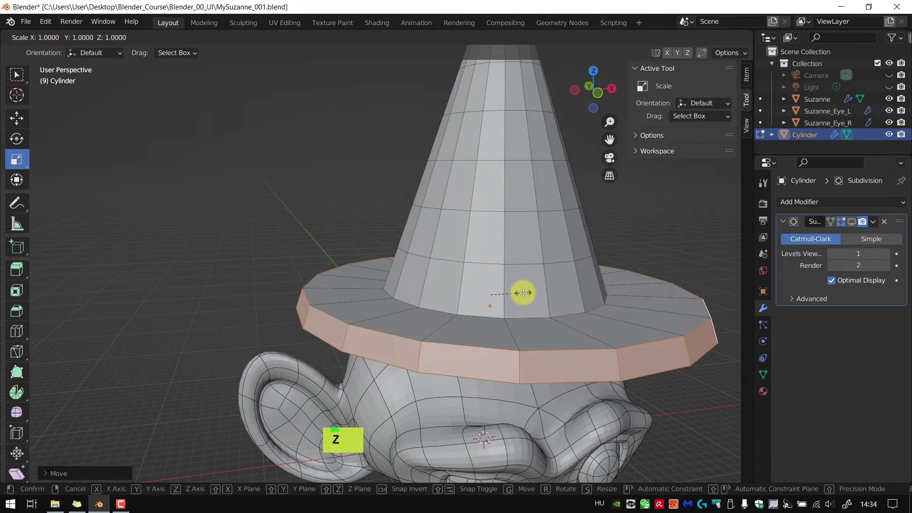
pyautogui.press('z')
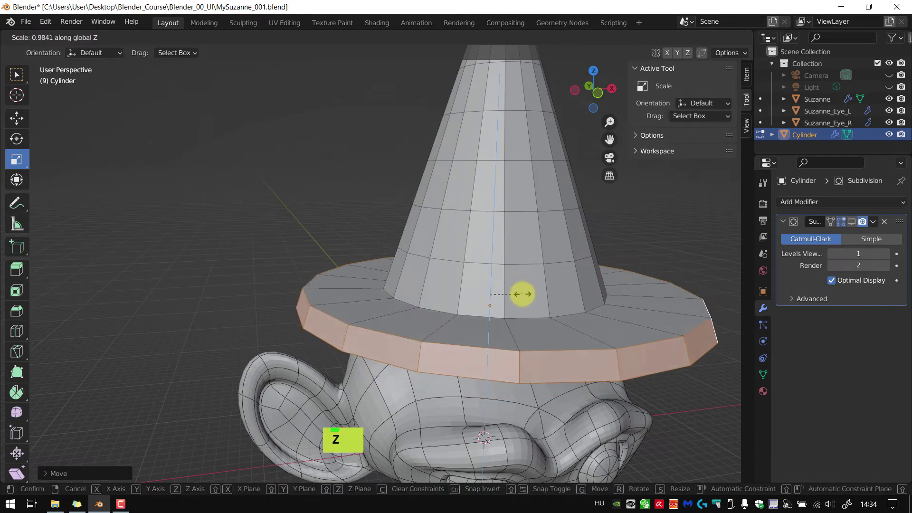
pyautogui.click(491, 283)
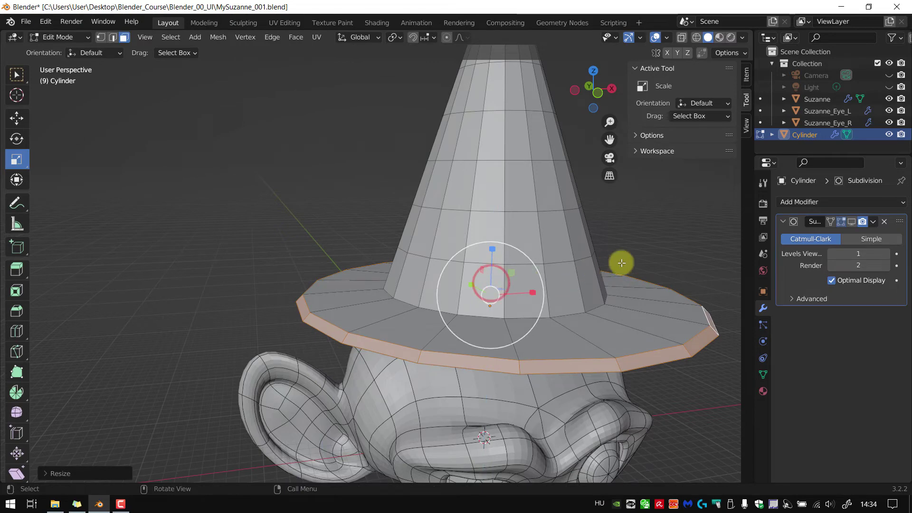
pyautogui.press('capslock')
pyautogui.moveTo(647, 249); pyautogui.dragTo(588, 261, button='middle')
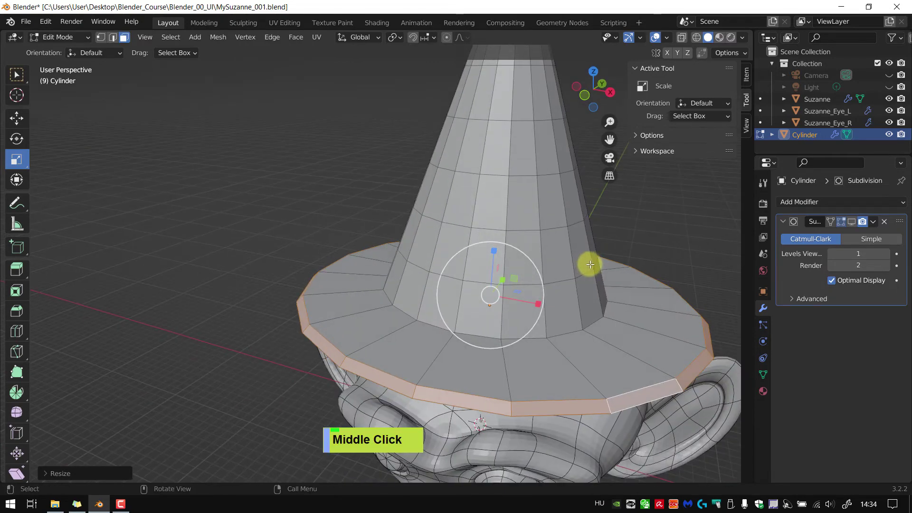
# Turn on the viewport display of the hat's Subdivision modifier, return to Object Mode and deselect the hat.
pyautogui.click(851, 222)
pyautogui.moveTo(663, 273); pyautogui.dragTo(594, 340, button='middle')
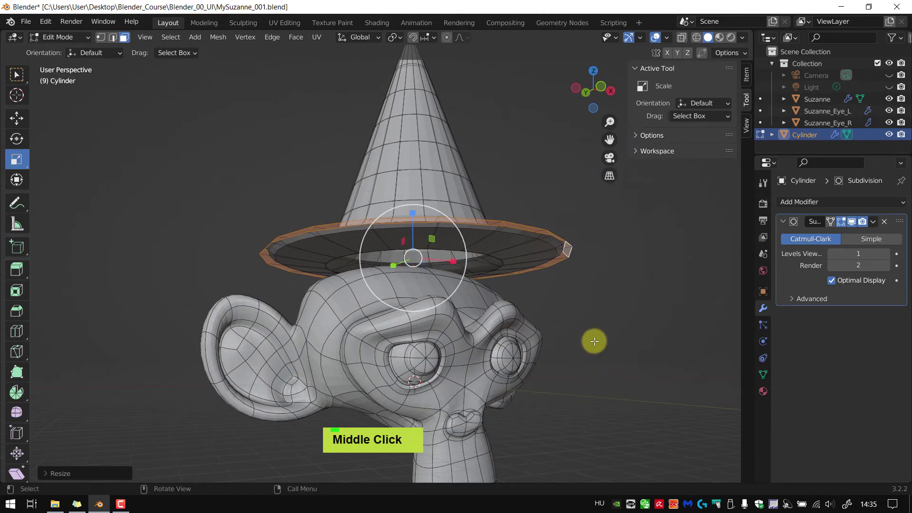
pyautogui.press('Tab')
pyautogui.click(603, 334)
pyautogui.press('super+e')
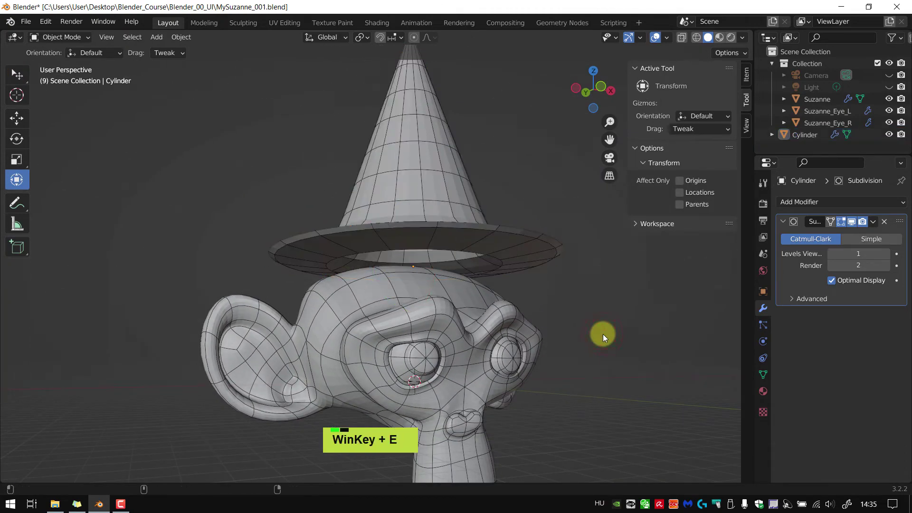
# Return to Blender from the file explorer window and turn off the wireframe overlay in the viewport.
pyautogui.middleClick(602, 334)
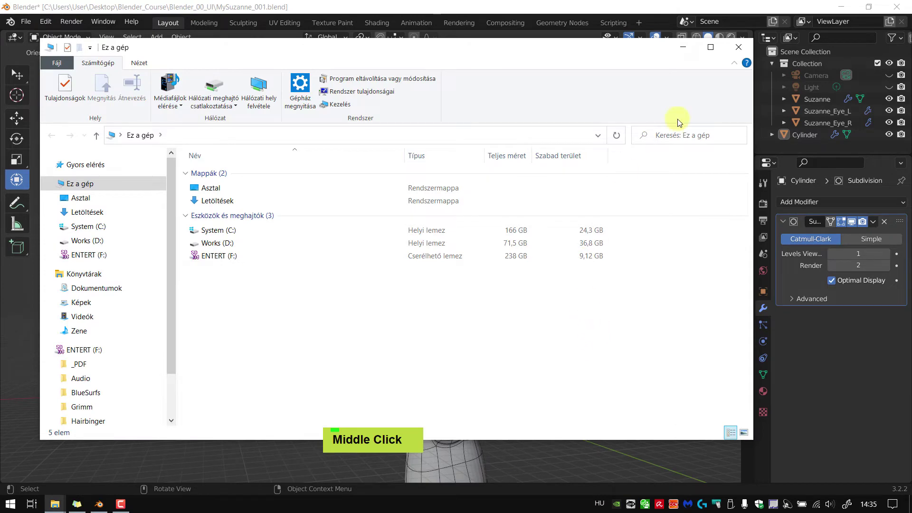
pyautogui.click(641, 7)
pyautogui.hotkey('alt', 'z')
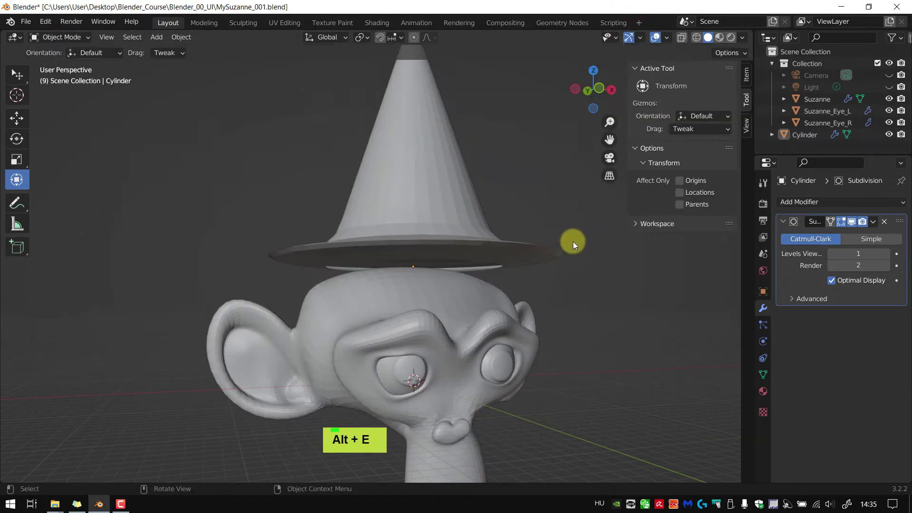
pyautogui.keyDown('shift'); pyautogui.moveTo(573, 241); pyautogui.dragTo(546, 278, button='middle'); pyautogui.keyUp('shift')
pyautogui.scroll(-5, 546, 277)
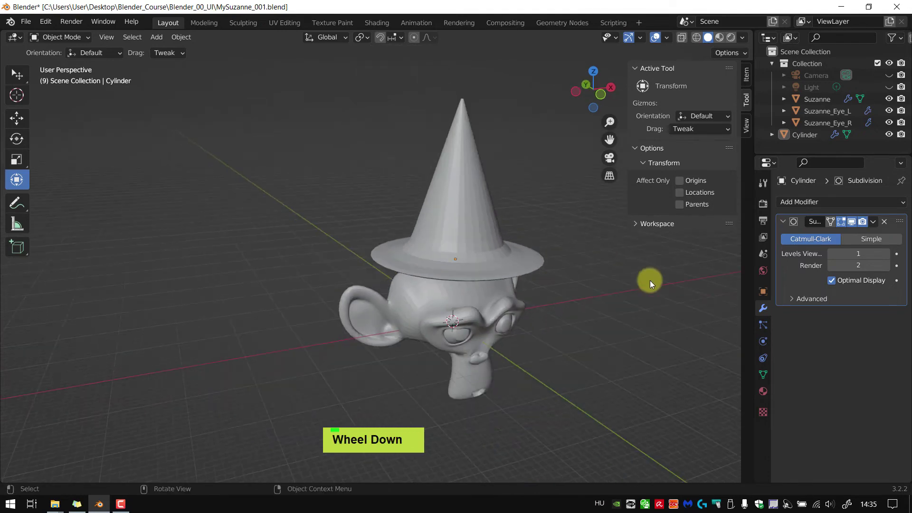
# Set the viewport levels of the hat's Subdivision modifier to 2.
pyautogui.click(842, 256)
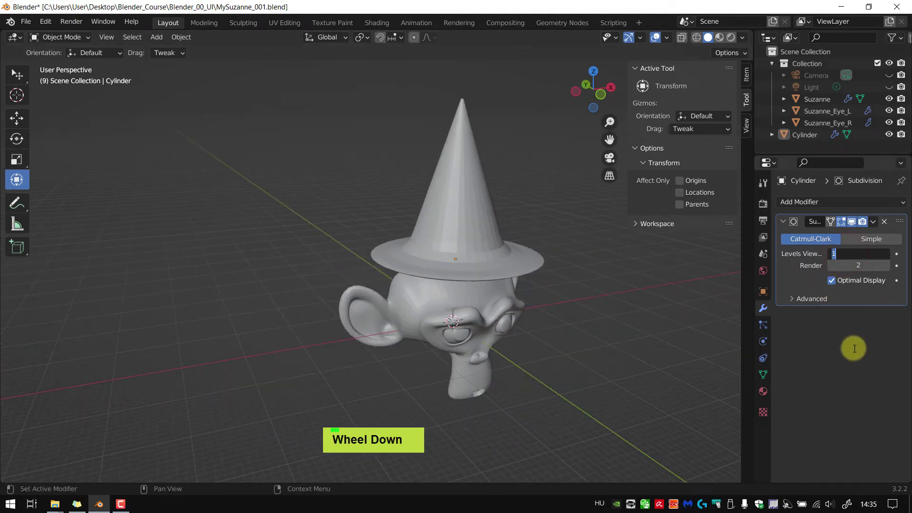
pyautogui.write('2')
pyautogui.press('Return')
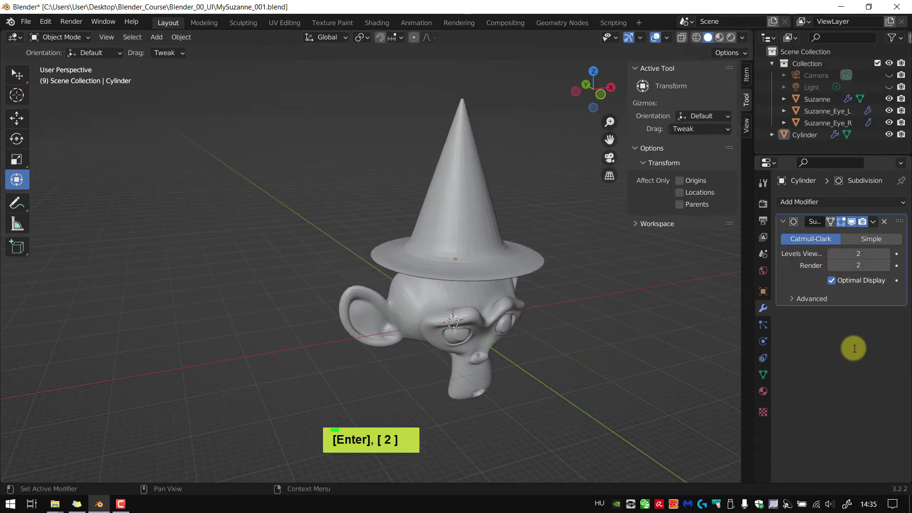
pyautogui.moveTo(360, 100); pyautogui.dragTo(346, 147, button='middle')
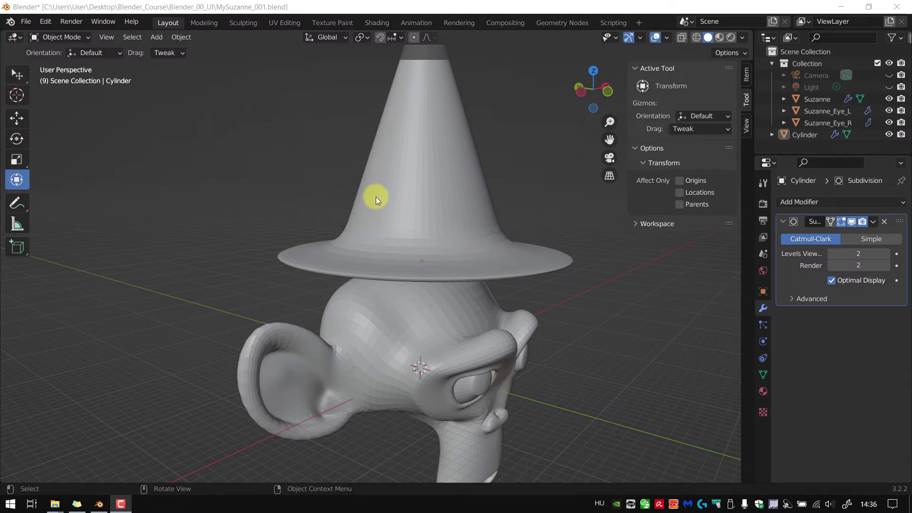
# Enter Edit Mode on the hat, turn off the Subdivision modifier's viewport display and deselect the brim's outer face ring.
pyautogui.click(401, 197)
pyautogui.press('Tab')
pyautogui.keyDown('shift'); pyautogui.moveTo(535, 226); pyautogui.dragTo(534, 265, button='middle'); pyautogui.keyUp('shift')
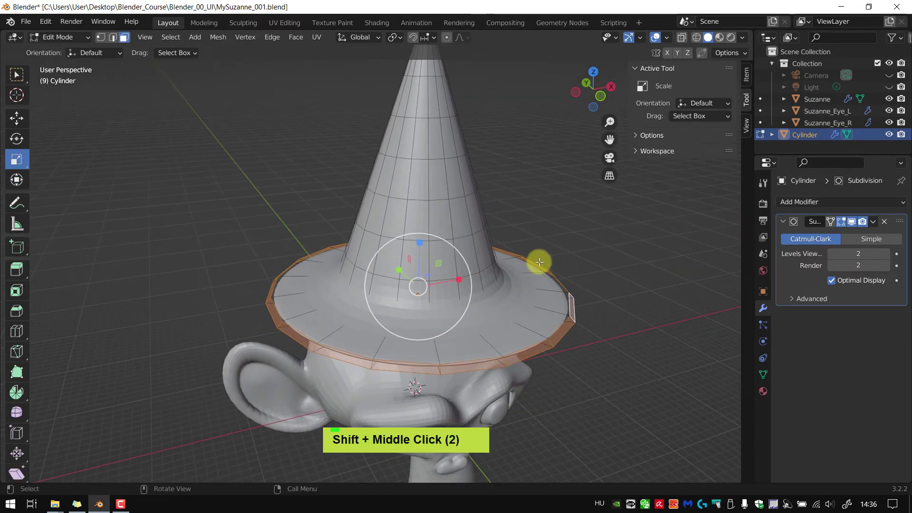
pyautogui.click(853, 223)
pyautogui.keyDown('shift'); pyautogui.moveTo(528, 287); pyautogui.dragTo(527, 267, button='middle'); pyautogui.keyUp('shift')
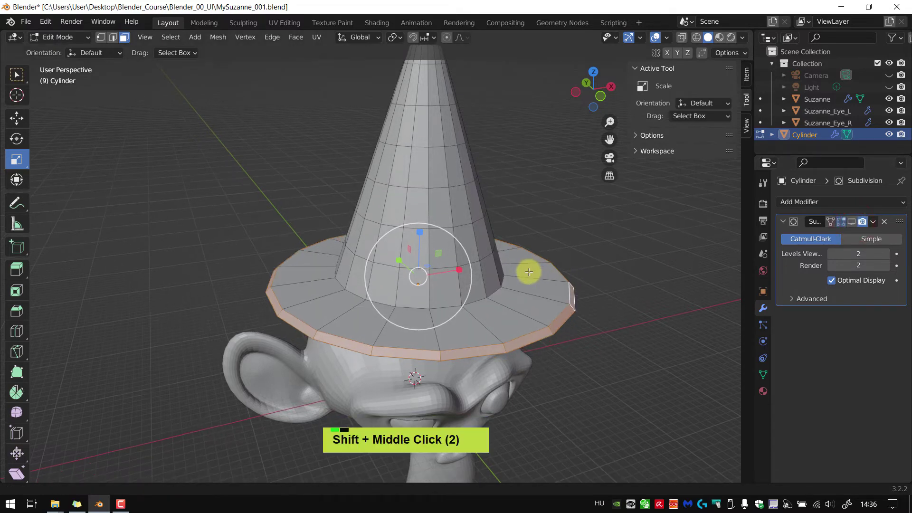
pyautogui.keyDown('shift'); pyautogui.moveTo(485, 295); pyautogui.dragTo(456, 282, button='middle'); pyautogui.keyUp('shift')
pyautogui.scroll(-1, 465, 266)
pyautogui.scroll(1, 464, 265)
pyautogui.scroll(-1, 467, 268)
pyautogui.scroll(1, 467, 268)
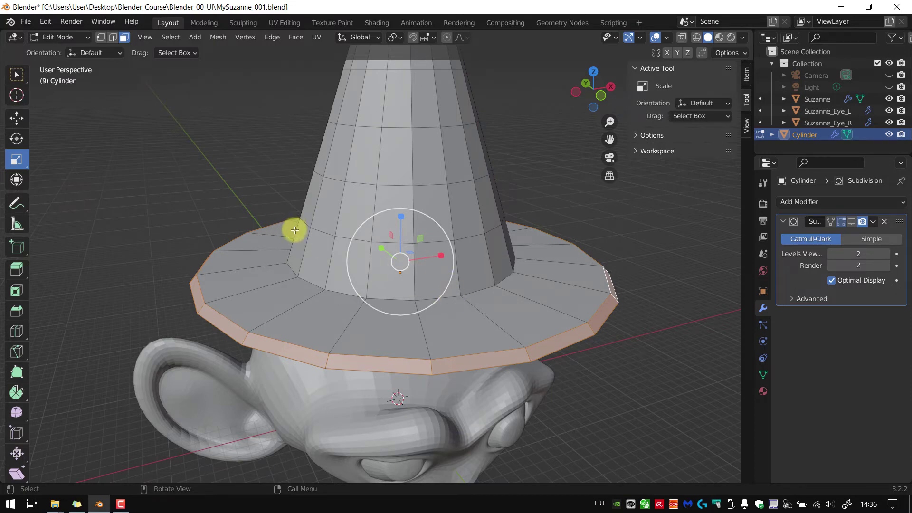
pyautogui.click(350, 102)
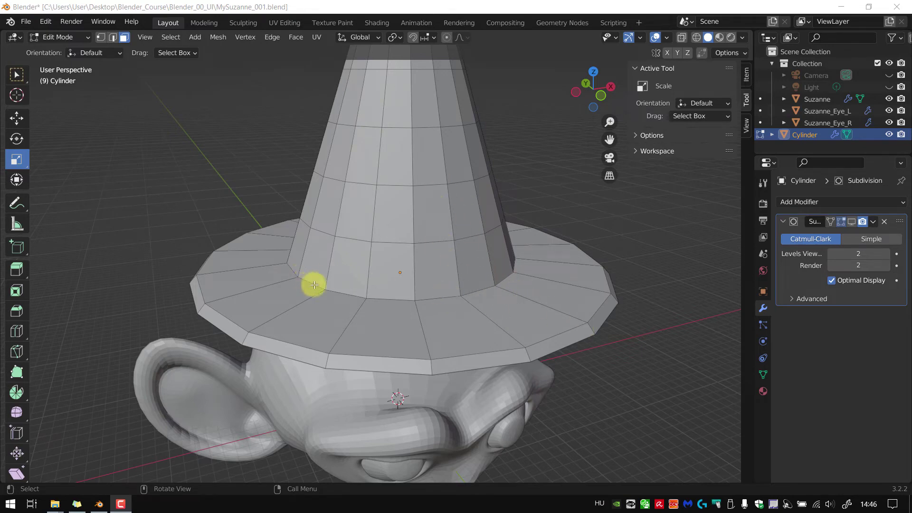
# Bevel the edge loop where the hat's cone meets the brim with 2 segments and a width of about 0.33 cm.
pyautogui.scroll(2, 445, 306)
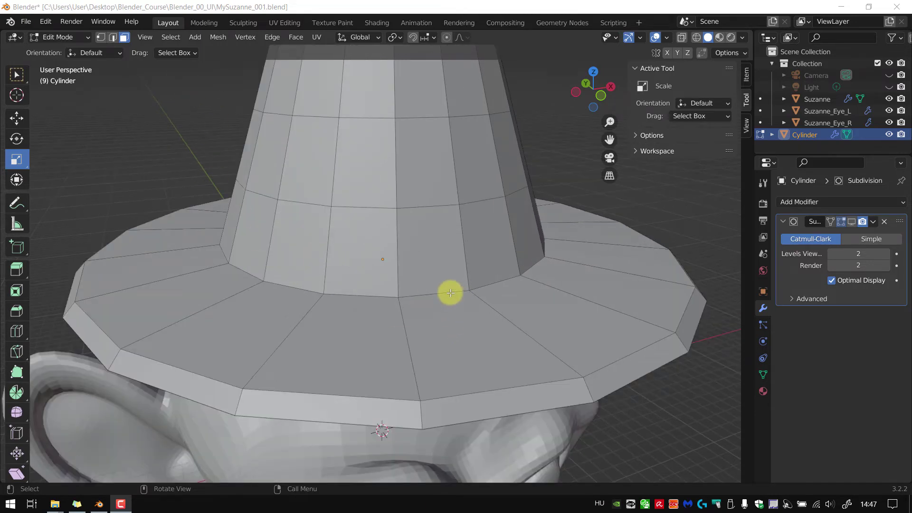
pyautogui.keyDown('alt'); pyautogui.middleClick(453, 296); pyautogui.keyUp('alt')
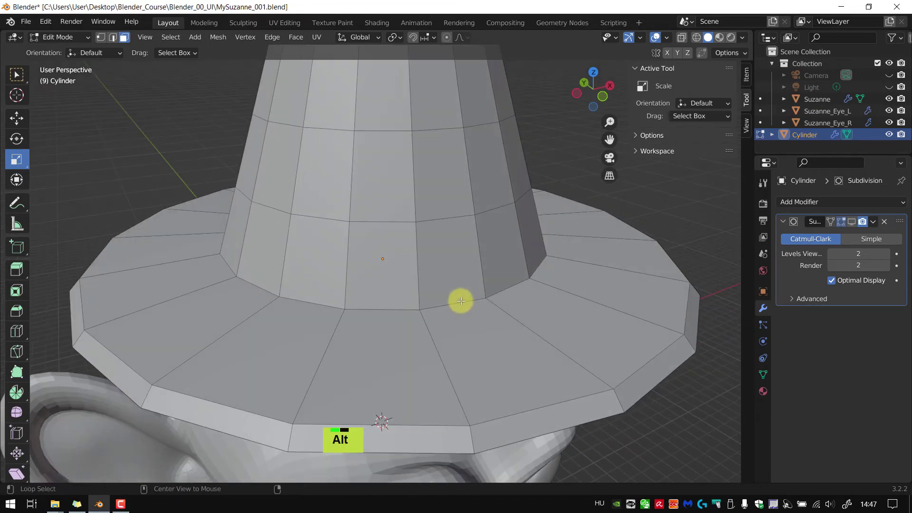
pyautogui.keyDown('alt'); pyautogui.click(461, 300); pyautogui.keyUp('alt')
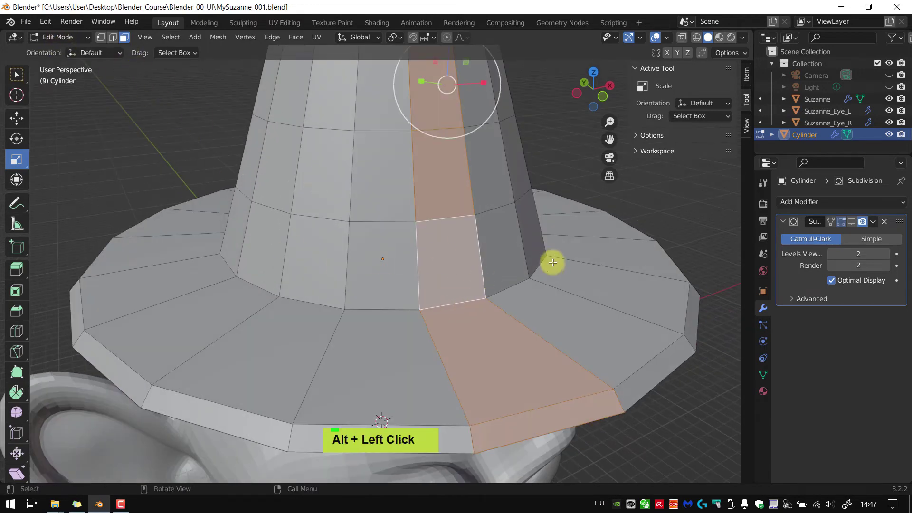
pyautogui.press('2')
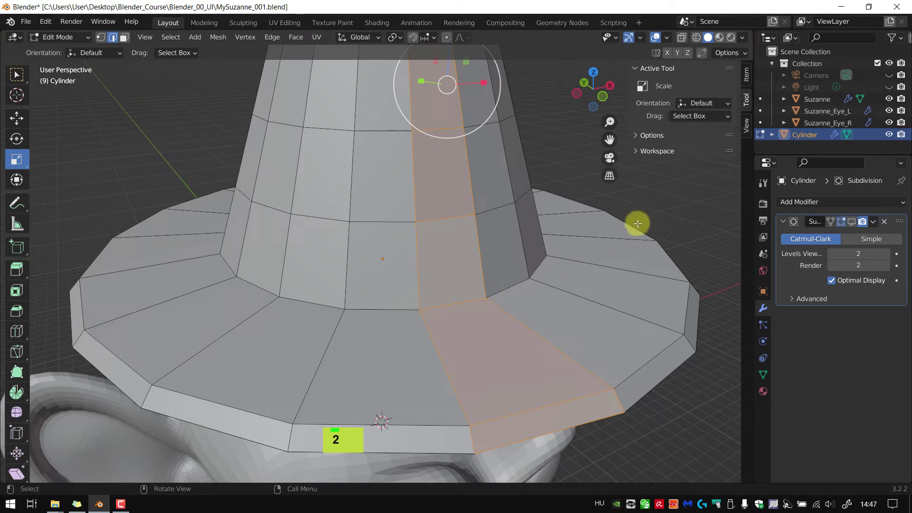
pyautogui.keyDown('alt'); pyautogui.click(499, 288); pyautogui.keyUp('alt')
pyautogui.middleClick(547, 272)
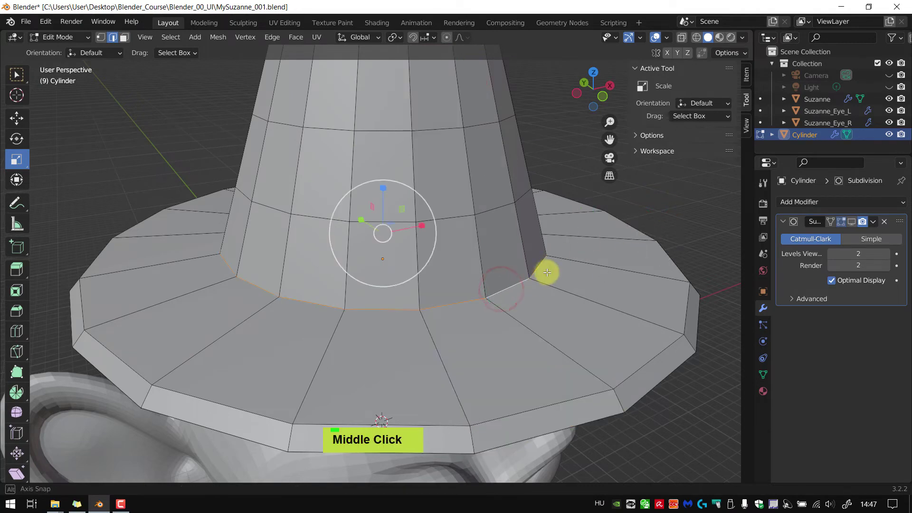
pyautogui.moveTo(547, 273); pyautogui.dragTo(529, 265, button='middle')
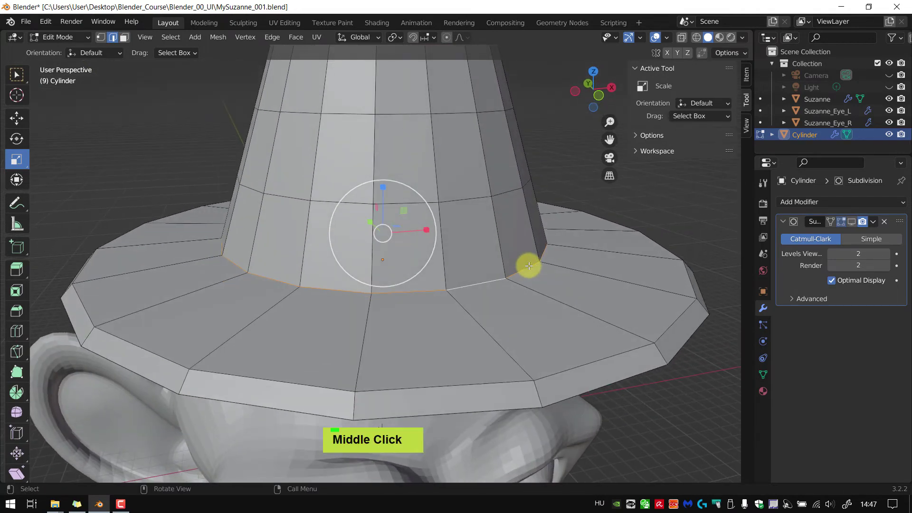
pyautogui.hotkey('ctrl', 'b')
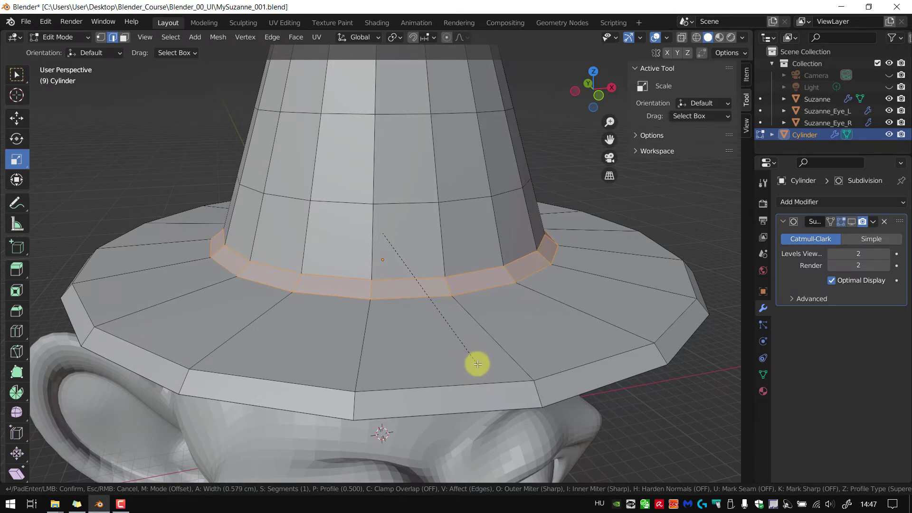
pyautogui.scroll(1, 478, 364)
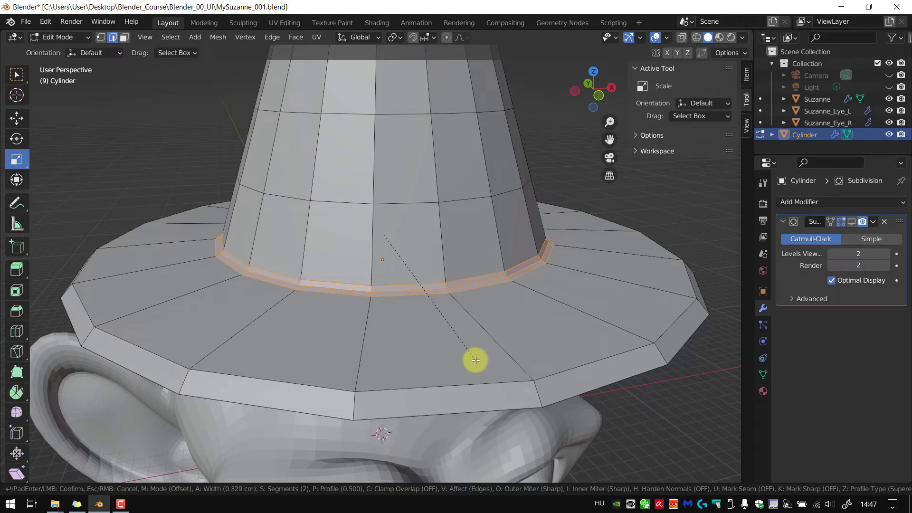
pyautogui.click(476, 360)
pyautogui.scroll(3, 457, 306)
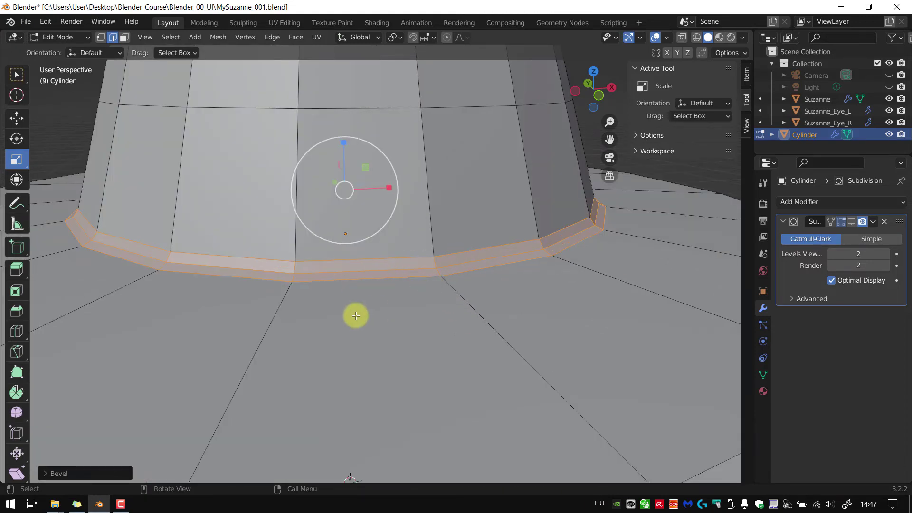
pyautogui.moveTo(356, 315); pyautogui.dragTo(374, 318, button='middle')
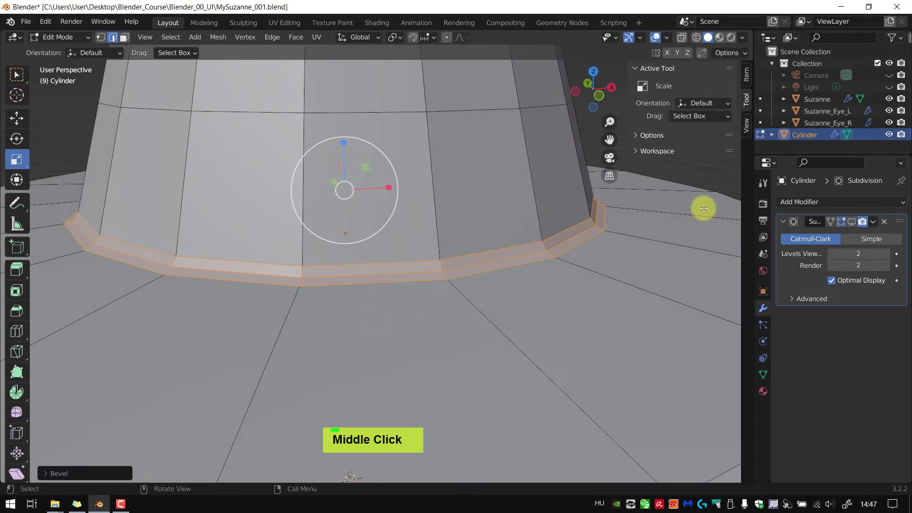
# Scale the middle edge loop of the bevel inward to about 0.96 to form a groove between cone and brim.
pyautogui.click(708, 176)
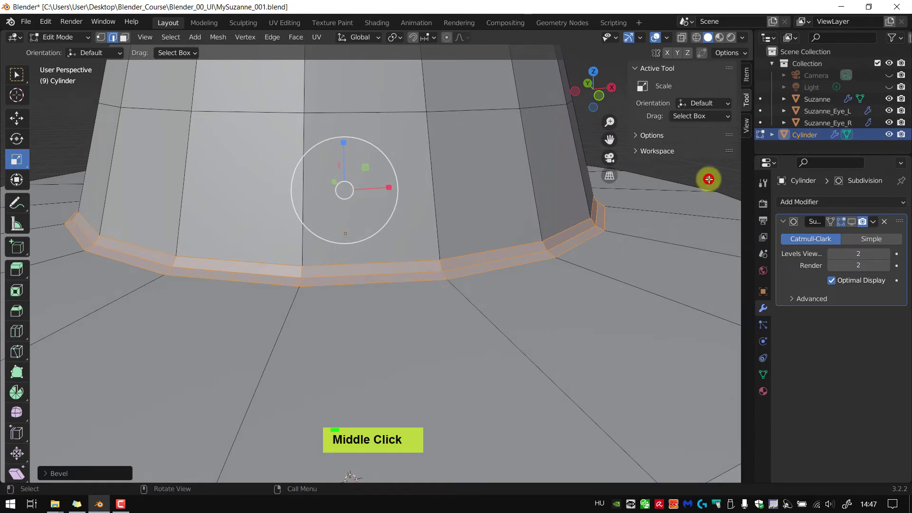
pyautogui.keyDown('alt'); pyautogui.click(417, 271); pyautogui.keyUp('alt')
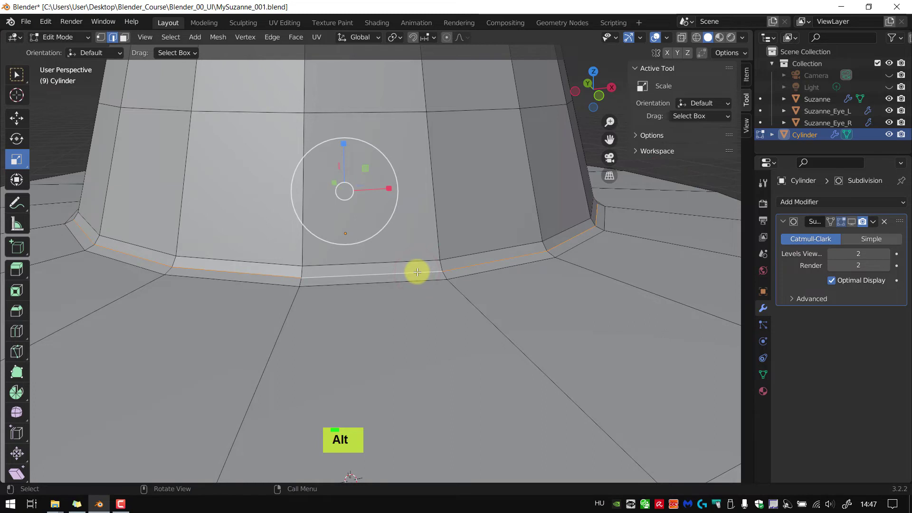
pyautogui.press('s')
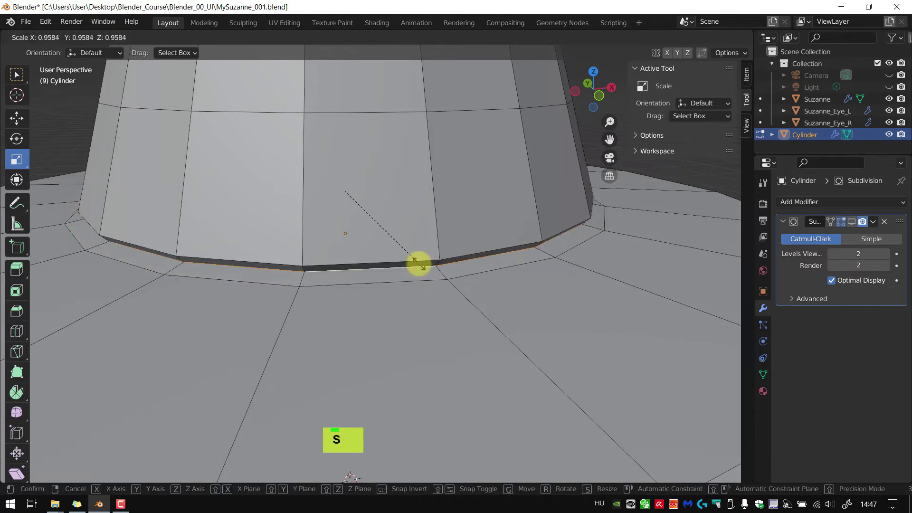
pyautogui.click(417, 262)
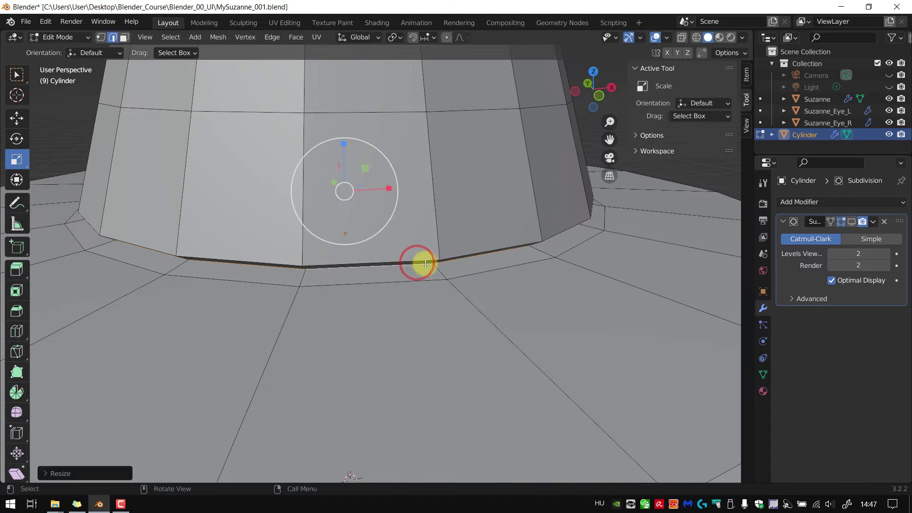
pyautogui.moveTo(417, 260); pyautogui.dragTo(417, 240, button='middle')
pyautogui.scroll(3, 413, 244)
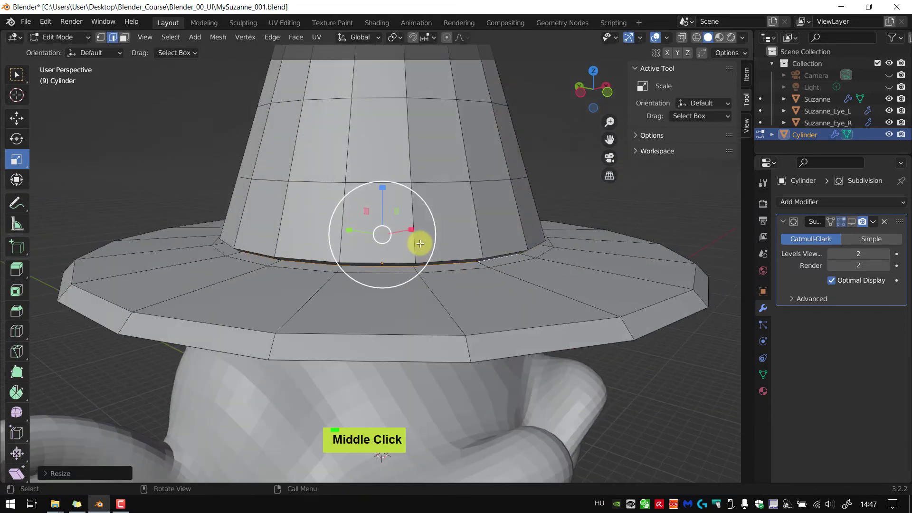
pyautogui.scroll(3, 420, 244)
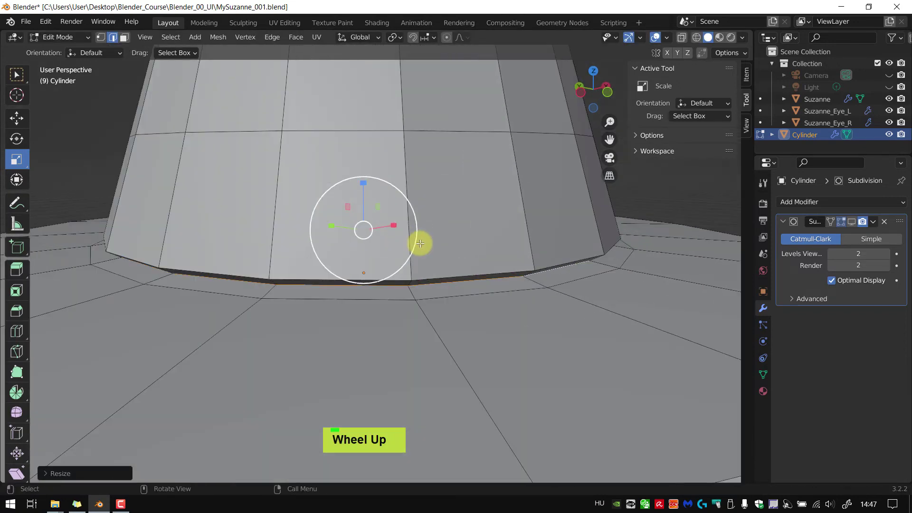
# Move the groove's inner edge loop down about 0.27 cm along the Z axis.
pyautogui.press('g')
pyautogui.press('z')
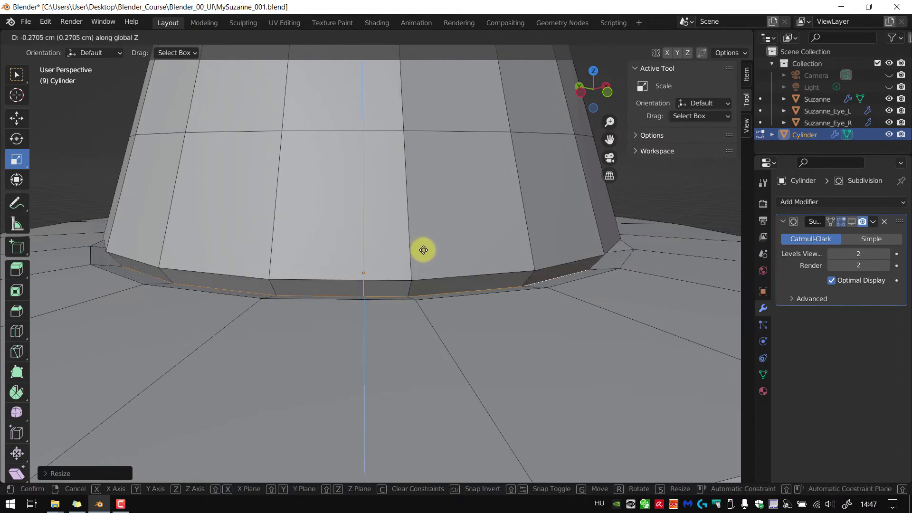
pyautogui.click(423, 249)
pyautogui.scroll(-4, 421, 248)
pyautogui.scroll(1, 426, 249)
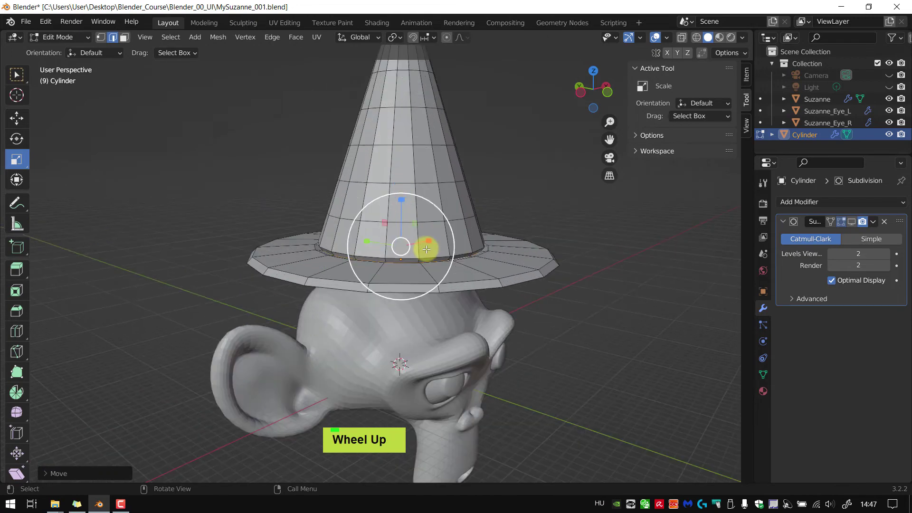
# Turn the Subdivision modifier's viewport display back on to check the smoothed groove between cone and brim.
pyautogui.scroll(2, 427, 249)
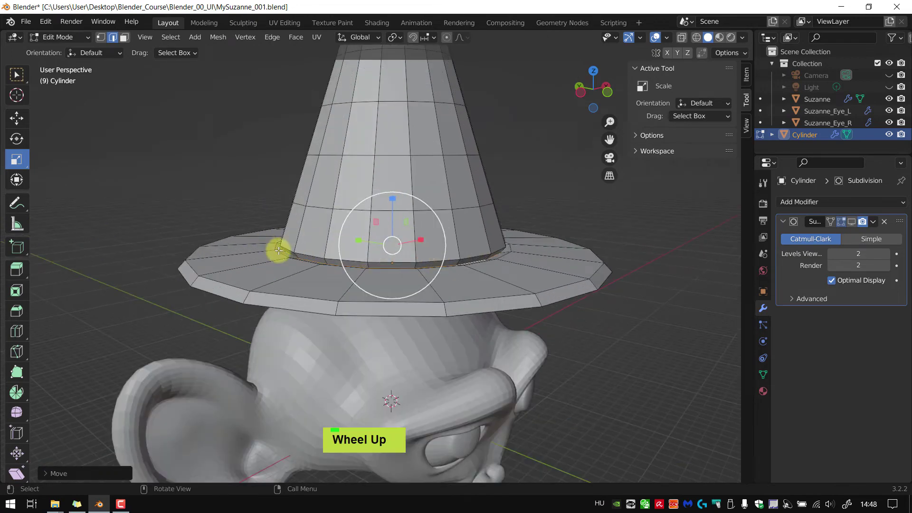
pyautogui.scroll(1, 316, 257)
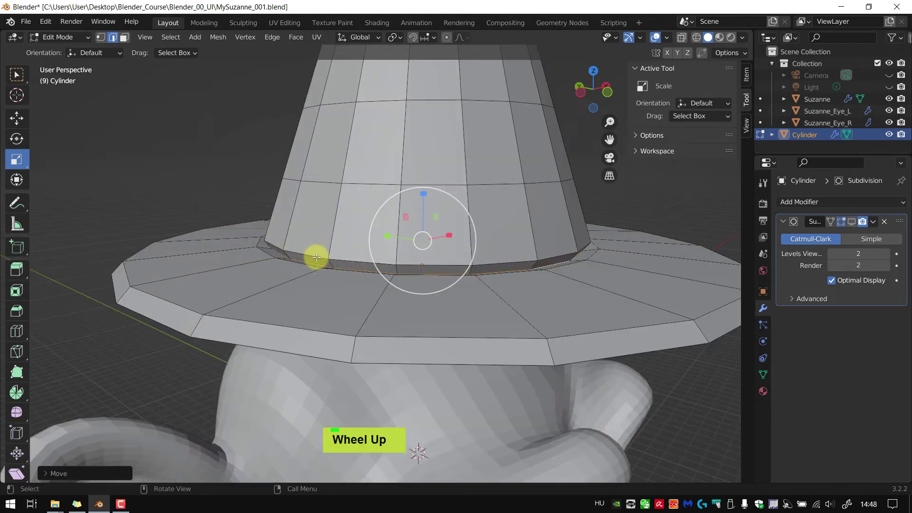
pyautogui.scroll(3, 332, 265)
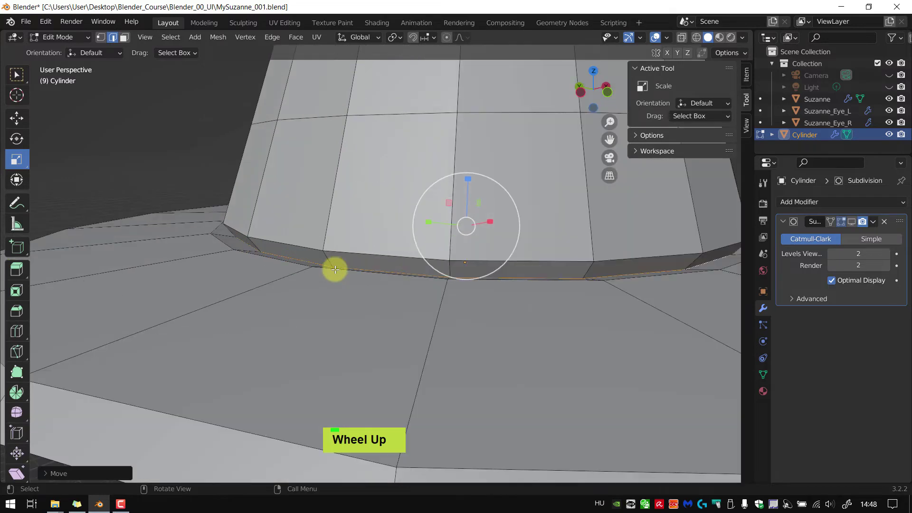
pyautogui.moveTo(336, 270); pyautogui.dragTo(357, 279, button='middle')
pyautogui.scroll(2, 332, 291)
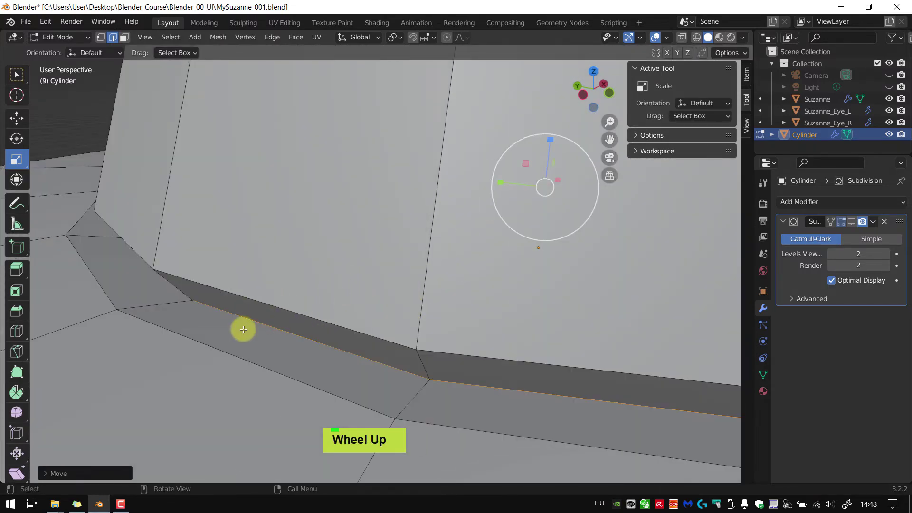
pyautogui.scroll(-3, 249, 329)
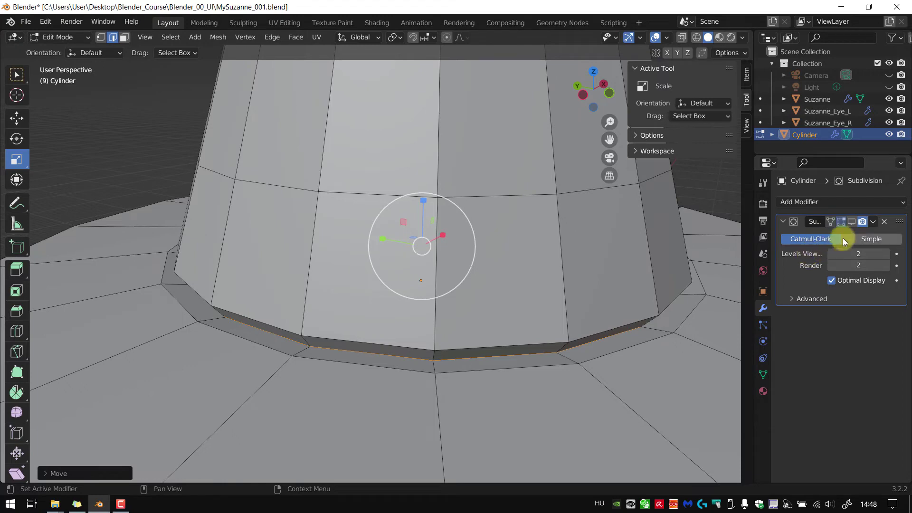
pyautogui.click(851, 223)
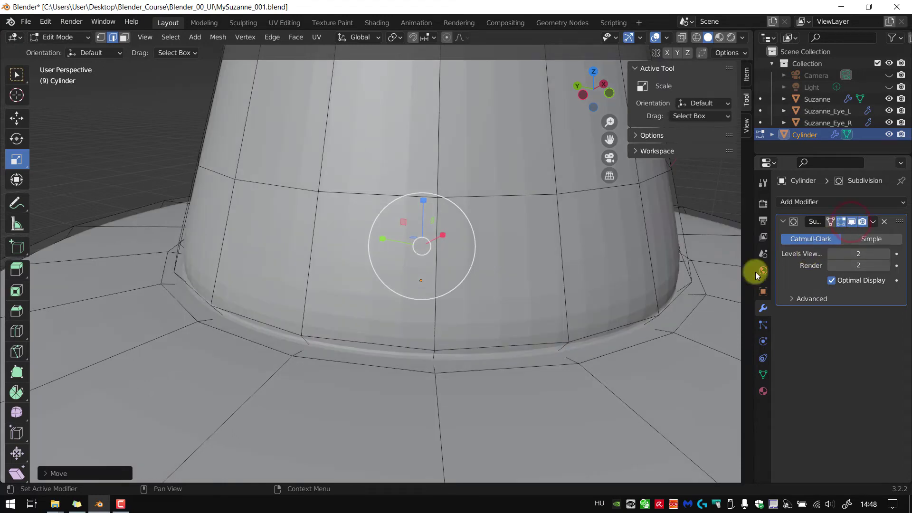
pyautogui.scroll(-3, 611, 315)
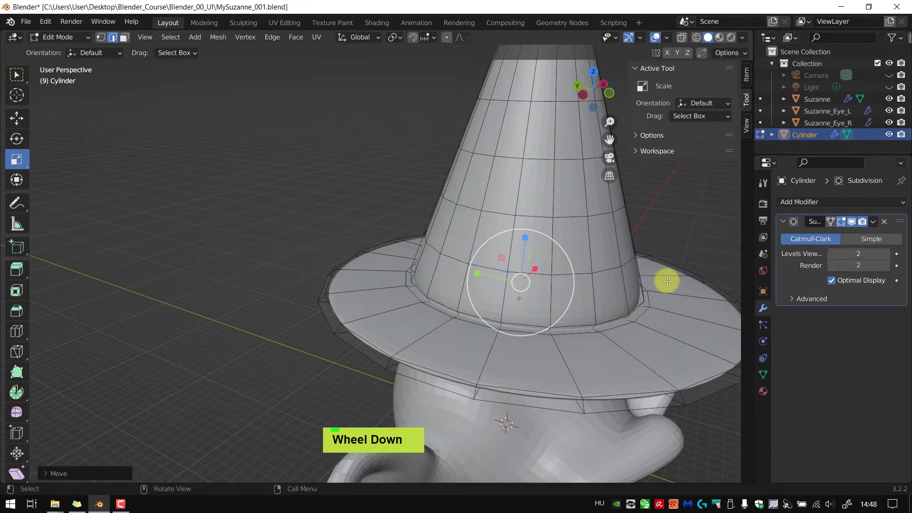
# Add an edge loop to the cone's lowest face ring and slide it down by a factor of about 0.64.
pyautogui.scroll(2, 643, 339)
pyautogui.moveTo(522, 332); pyautogui.dragTo(462, 318, button='middle')
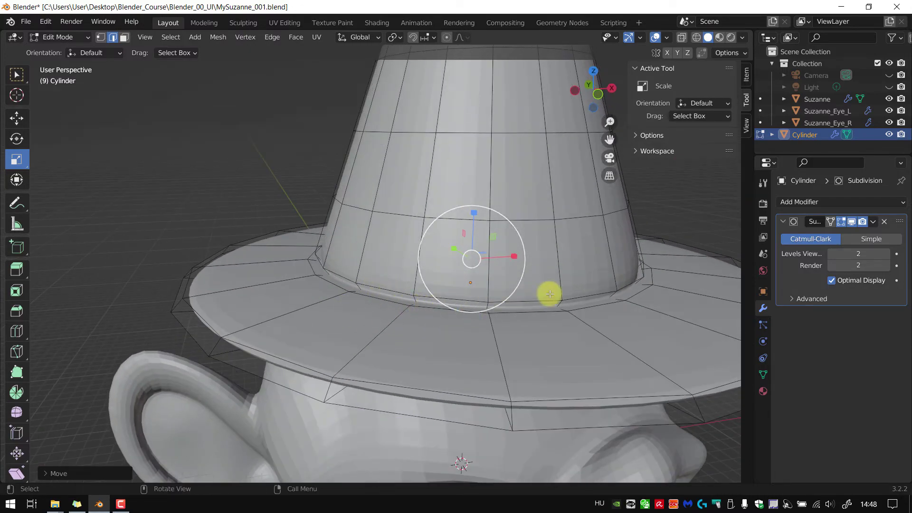
pyautogui.moveTo(548, 294); pyautogui.dragTo(550, 293, button='middle')
pyautogui.scroll(2, 551, 306)
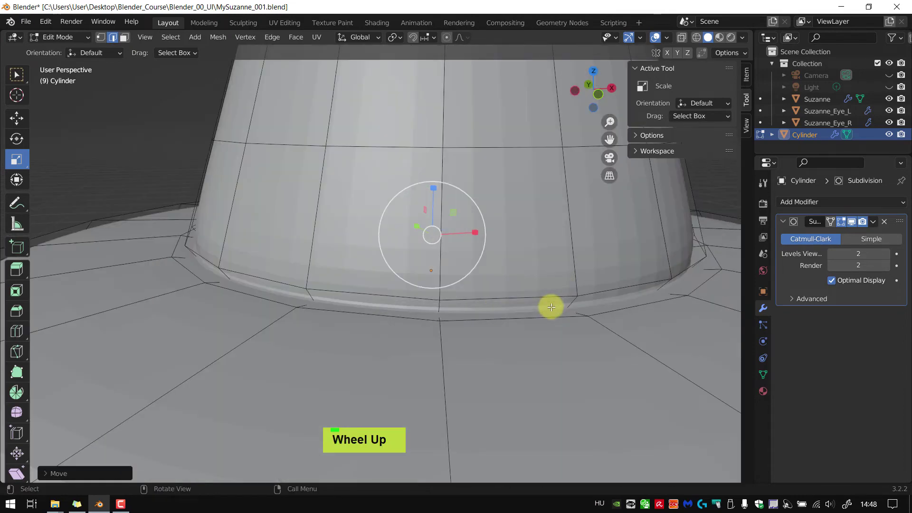
pyautogui.middleClick(554, 291)
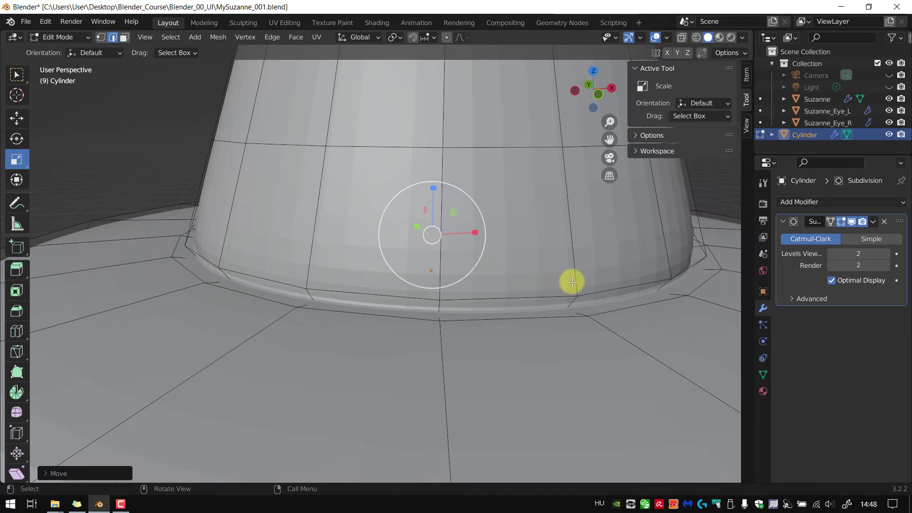
pyautogui.hotkey('ctrl', 'r')
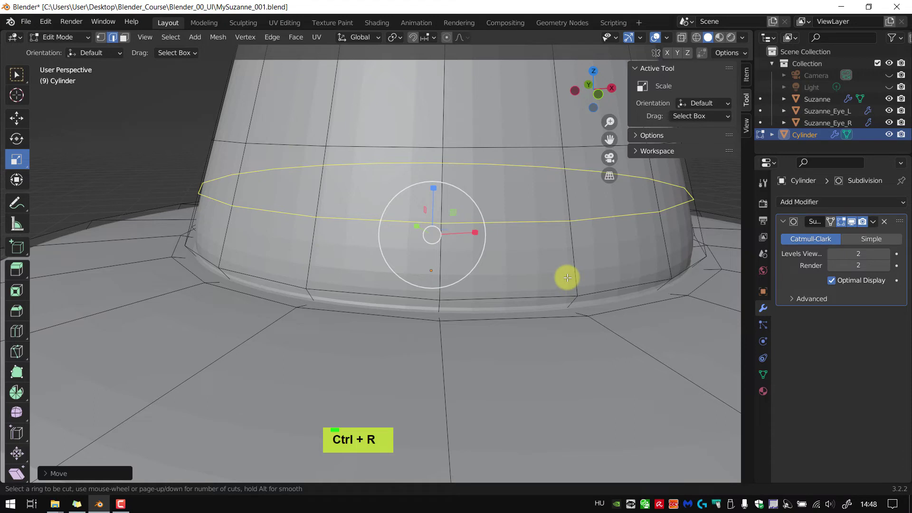
pyautogui.click(567, 278)
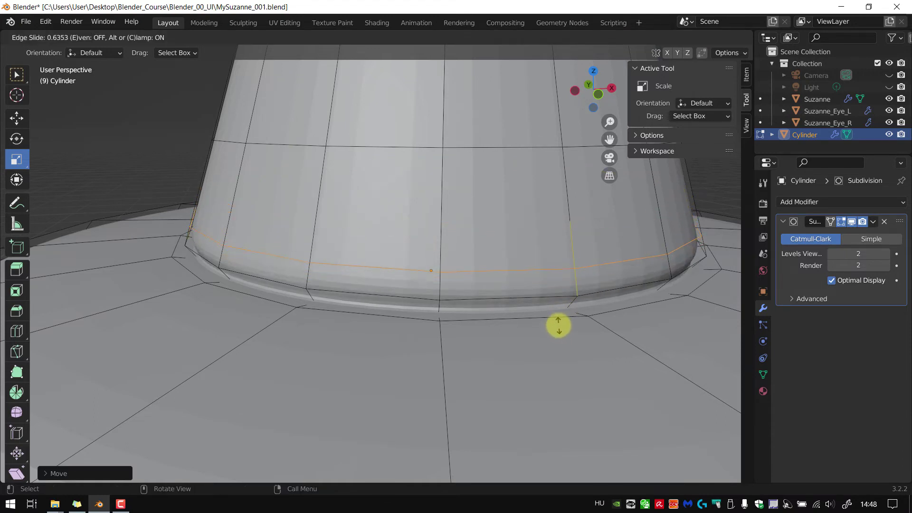
pyautogui.click(559, 323)
# Scale the new cone loop inward to about 0.95 and move it down about 0.41 cm along the Z axis.
pyautogui.press('s')
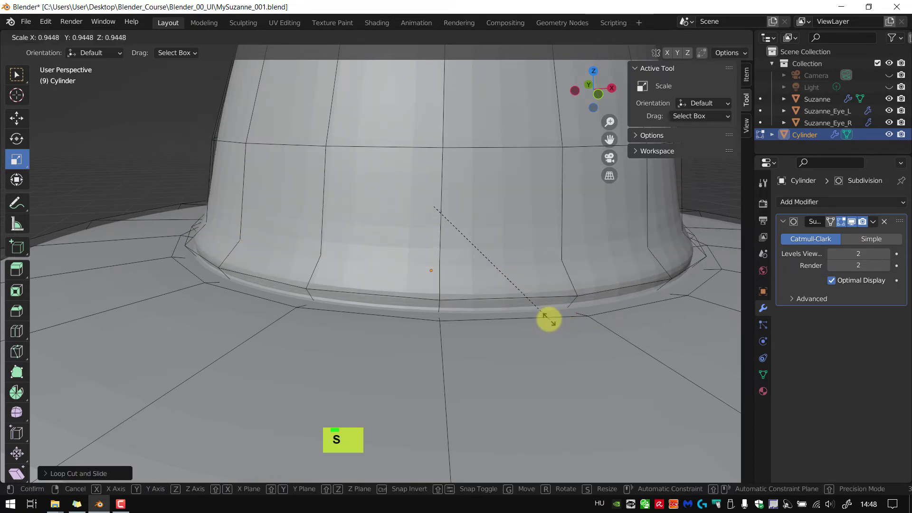
pyautogui.click(550, 321)
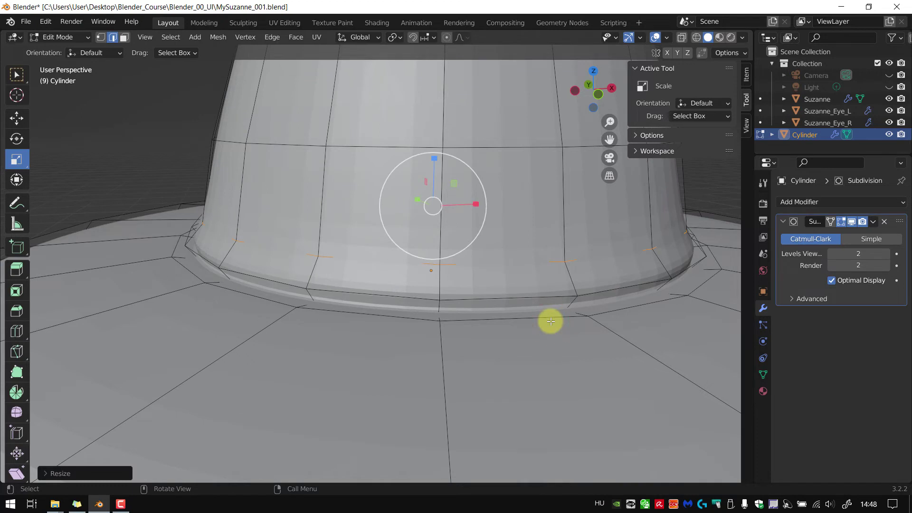
pyautogui.press('g')
pyautogui.press('z')
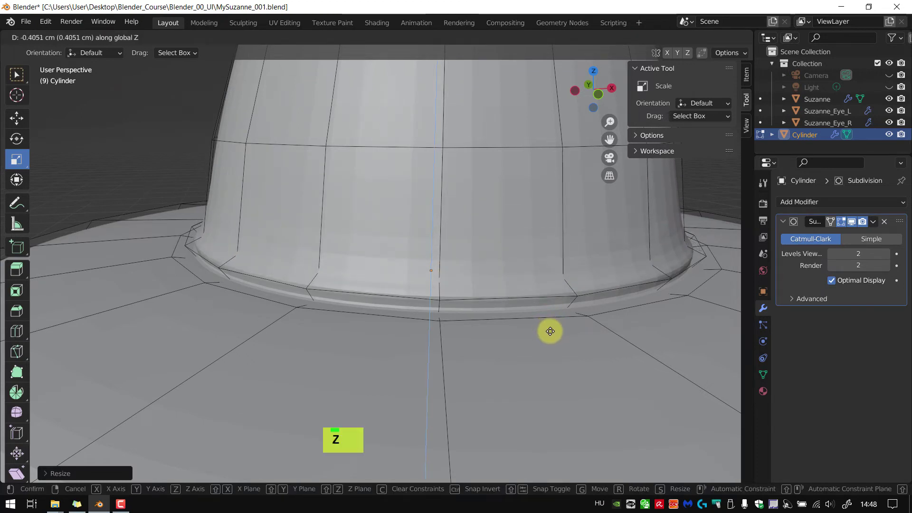
pyautogui.click(550, 331)
# Add an edge loop on the brim's upper surface and slide it inward close to the groove.
pyautogui.scroll(-4, 555, 330)
pyautogui.moveTo(556, 330)
pyautogui.mouseDown(button='middle')
pyautogui.moveTo(514, 330)
pyautogui.moveTo(558, 319)
pyautogui.mouseUp(button='middle')
pyautogui.scroll(2, 568, 312)
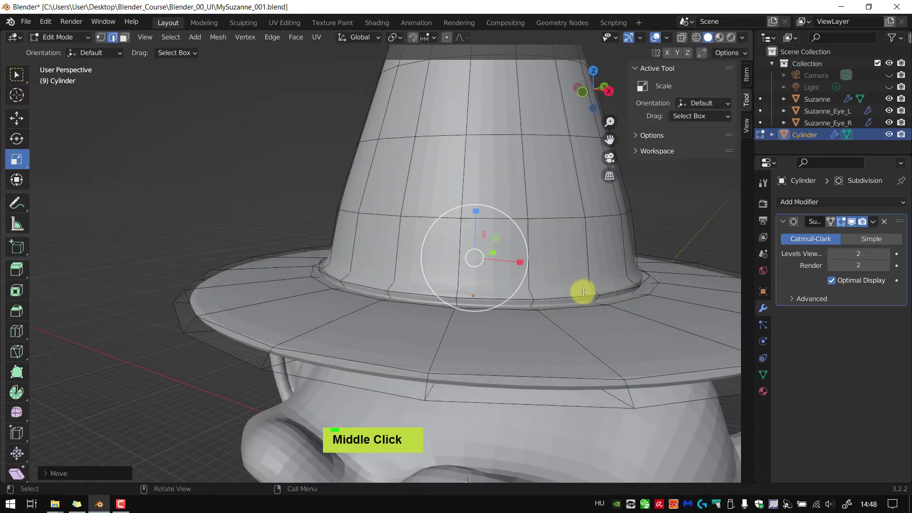
pyautogui.scroll(2, 632, 297)
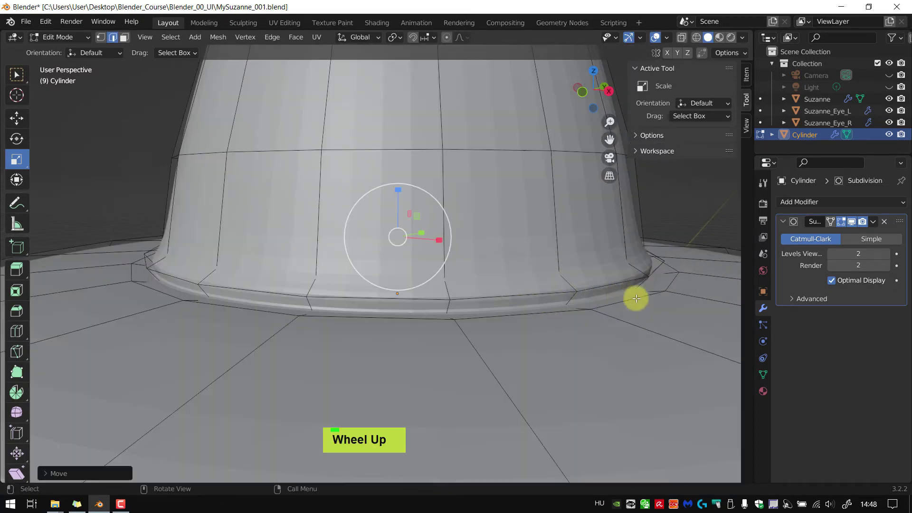
pyautogui.scroll(-3, 590, 297)
pyautogui.moveTo(589, 297); pyautogui.dragTo(599, 315, button='middle')
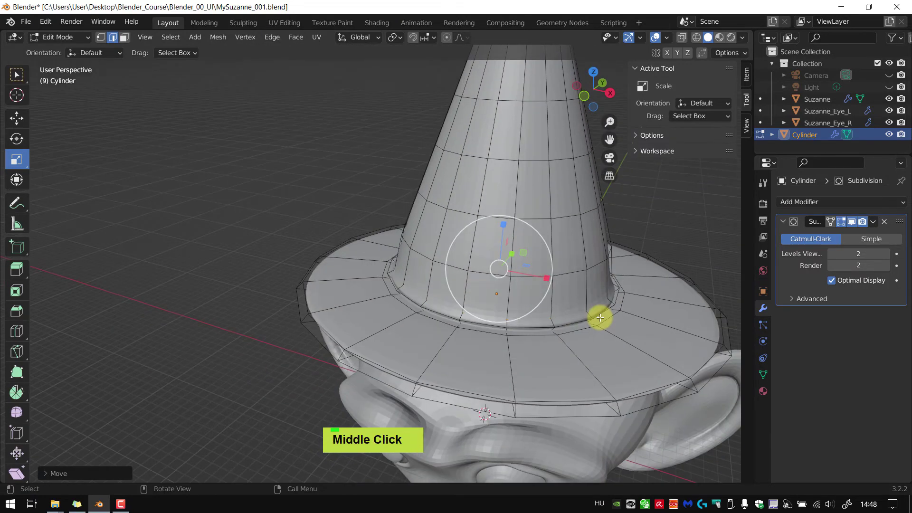
pyautogui.scroll(2, 603, 323)
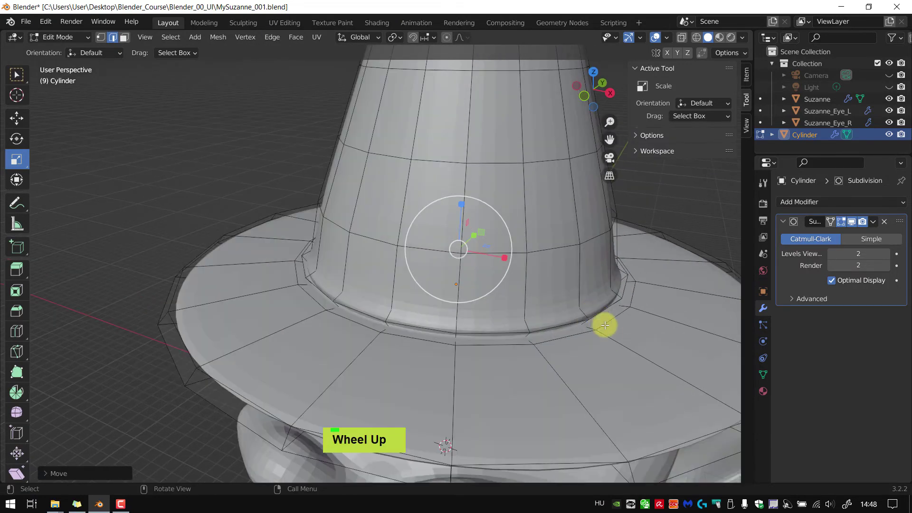
pyautogui.hotkey('ctrl', 'r')
pyautogui.click(626, 342)
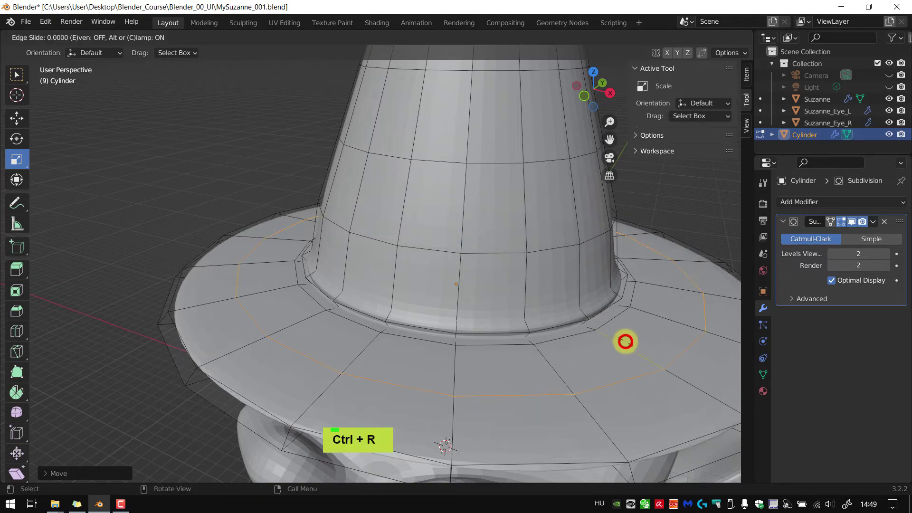
pyautogui.click(555, 306)
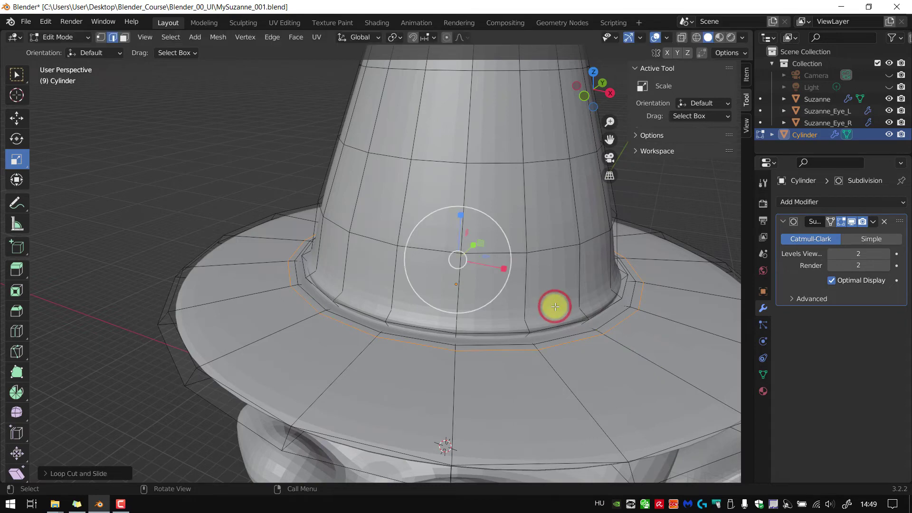
# Nudge the brim's loop beside the groove up about 0.008 cm along the Z axis.
pyautogui.press('g')
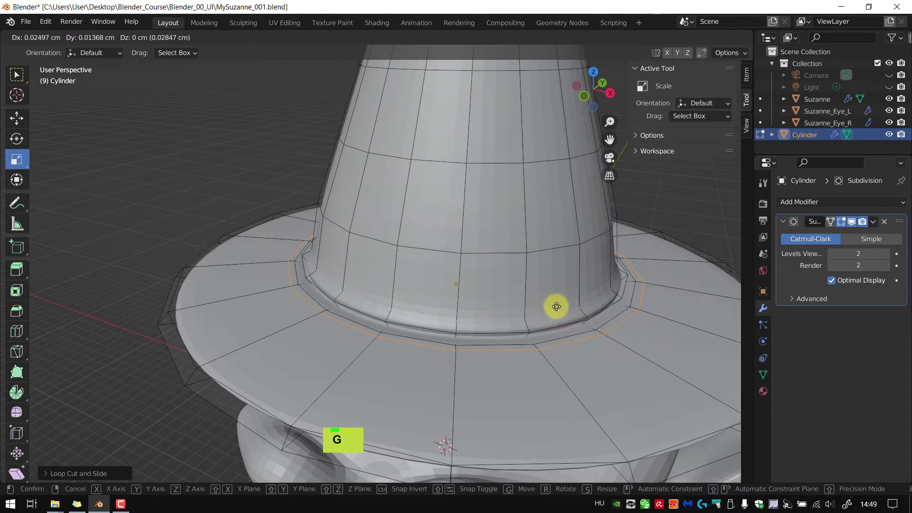
pyautogui.press('z')
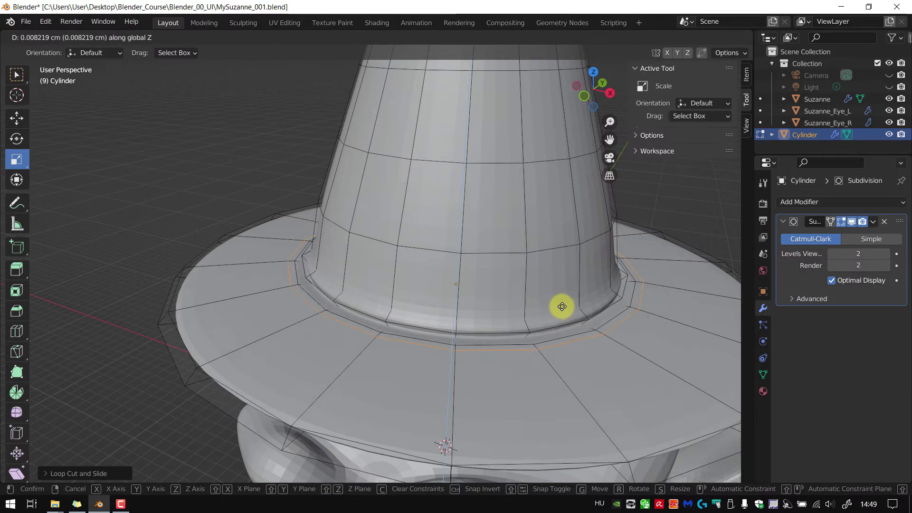
pyautogui.click(562, 306)
# Add two evenly spaced edge loops around the brim's upper surface with a 2-cut Loop Cut.
pyautogui.moveTo(587, 322); pyautogui.dragTo(549, 303, button='middle')
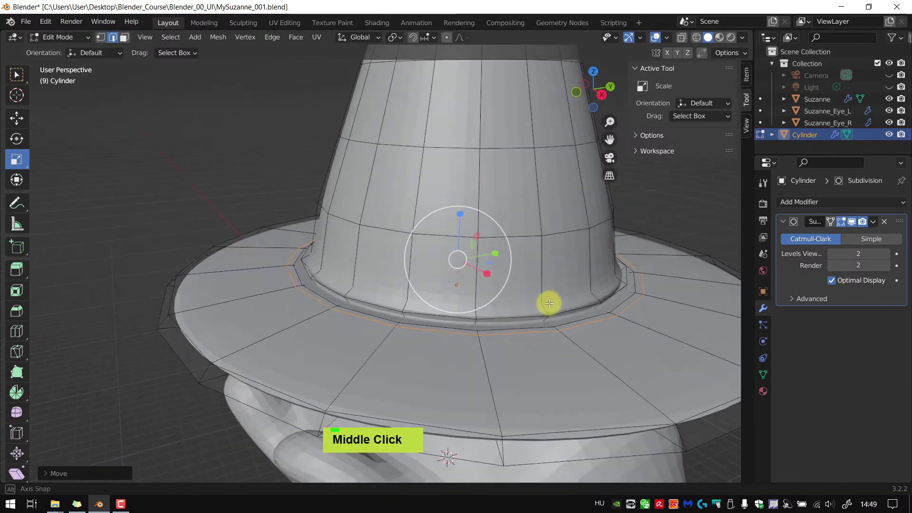
pyautogui.scroll(3, 492, 316)
pyautogui.scroll(-3, 493, 315)
pyautogui.moveTo(493, 315); pyautogui.dragTo(395, 329, button='middle')
pyautogui.scroll(-3, 533, 320)
pyautogui.scroll(1, 550, 329)
pyautogui.scroll(-2, 374, 314)
pyautogui.scroll(3, 380, 321)
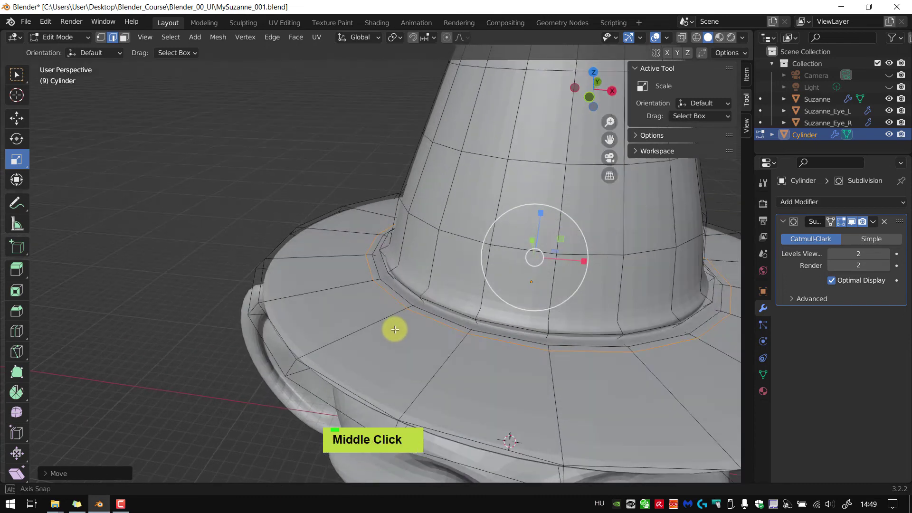
pyautogui.hotkey('ctrl', 'r')
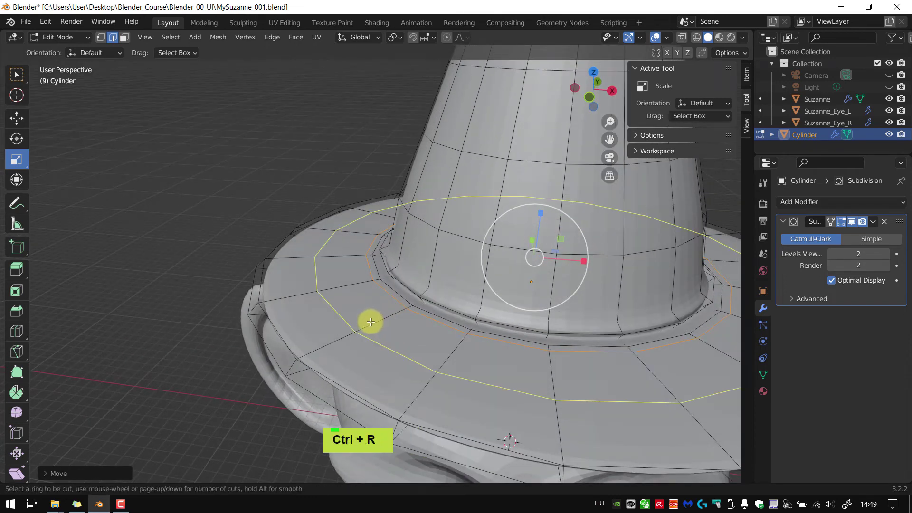
pyautogui.scroll(1, 371, 322)
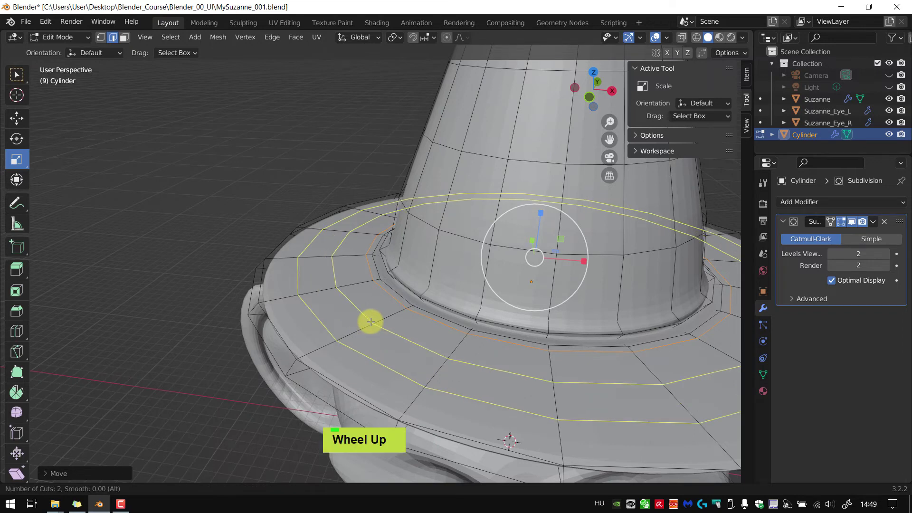
pyautogui.click(371, 322)
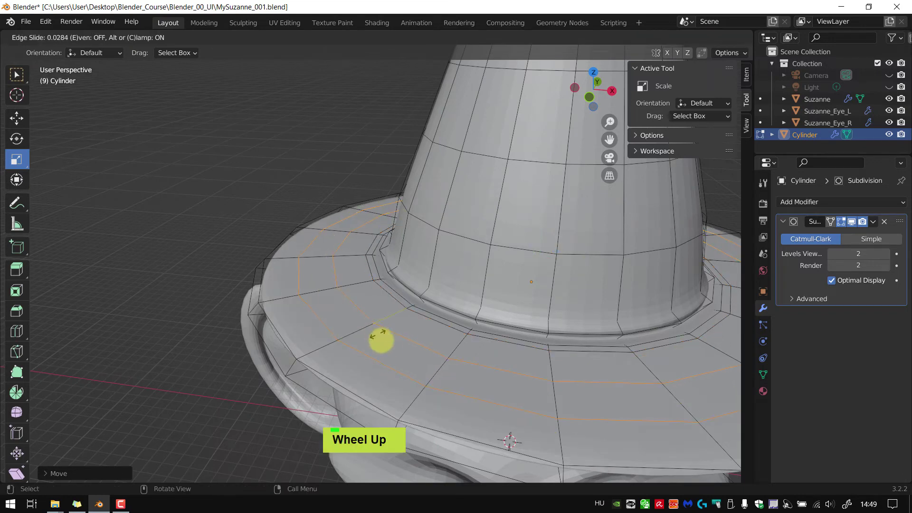
pyautogui.click(374, 325)
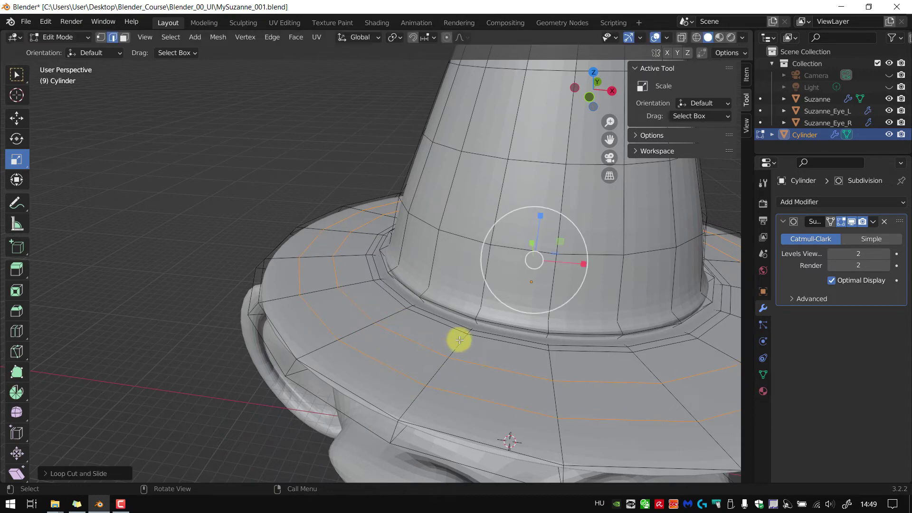
# Move the two new brim loops down about 0.72 cm along the Z axis to hollow the brim's upper surface.
pyautogui.press('g')
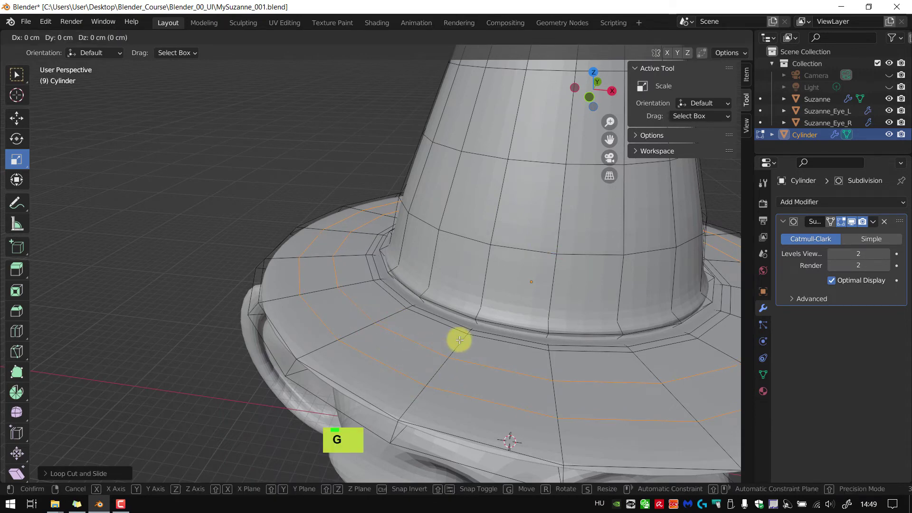
pyautogui.press('z')
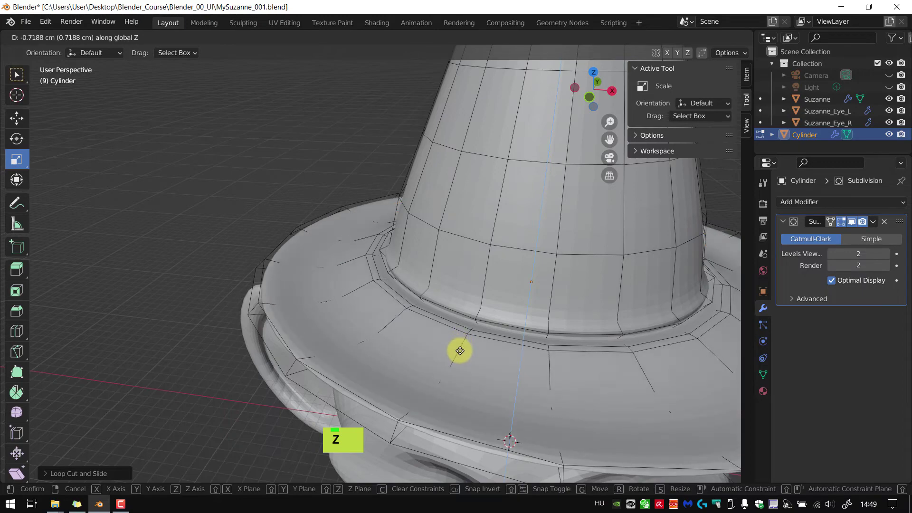
pyautogui.click(460, 350)
# Select the face loop around the brim's outer rim and scale it up along the Z axis to thicken the rim.
pyautogui.moveTo(458, 350); pyautogui.dragTo(401, 287, button='middle')
pyautogui.scroll(4, 456, 315)
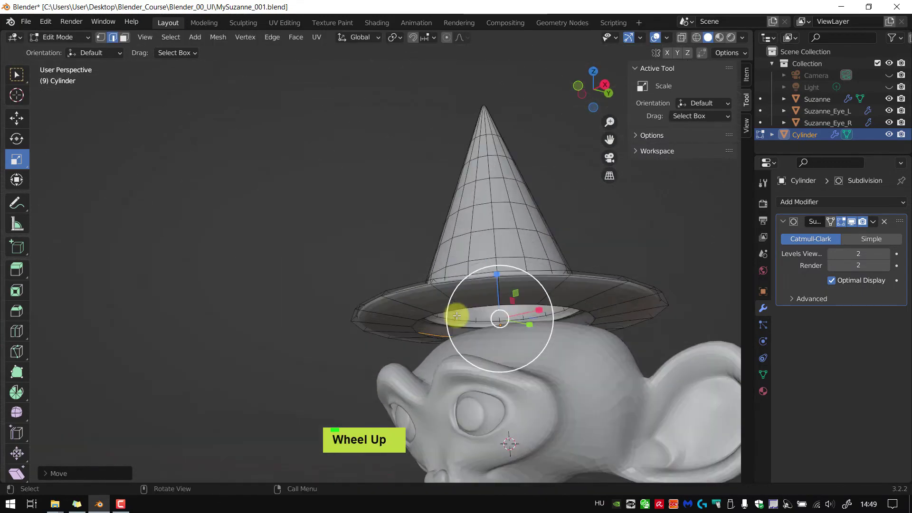
pyautogui.moveTo(456, 316); pyautogui.dragTo(443, 297, button='middle')
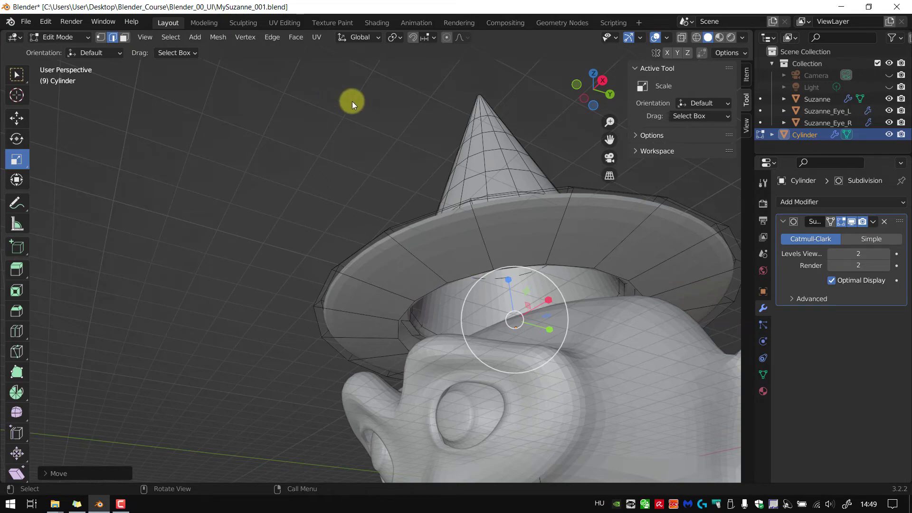
pyautogui.moveTo(351, 99); pyautogui.dragTo(224, 218, button='middle')
pyautogui.moveTo(261, 324); pyautogui.dragTo(241, 298, button='middle')
pyautogui.scroll(2, 241, 298)
pyautogui.moveTo(246, 265)
pyautogui.mouseDown(button='middle')
pyautogui.moveTo(247, 250)
pyautogui.moveTo(231, 273)
pyautogui.moveTo(238, 267)
pyautogui.mouseUp(button='middle')
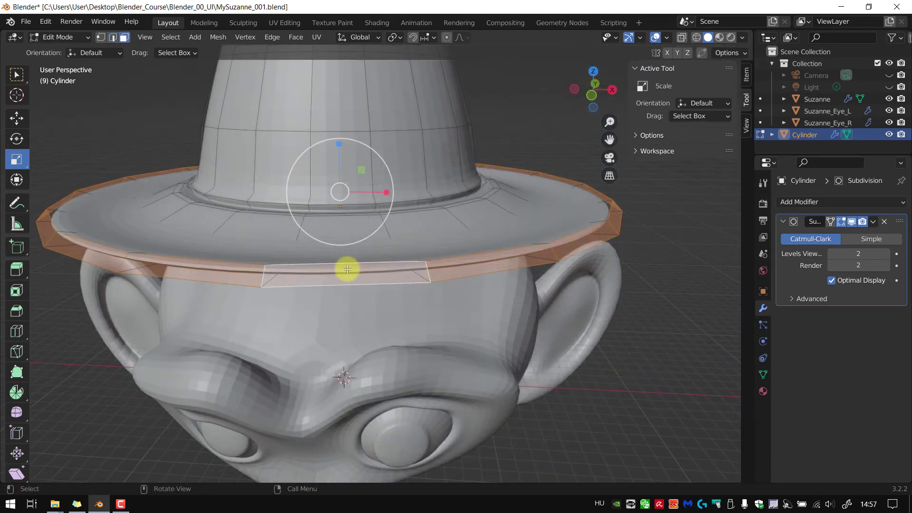
pyautogui.keyDown('alt'); pyautogui.click(346, 268); pyautogui.keyUp('alt')
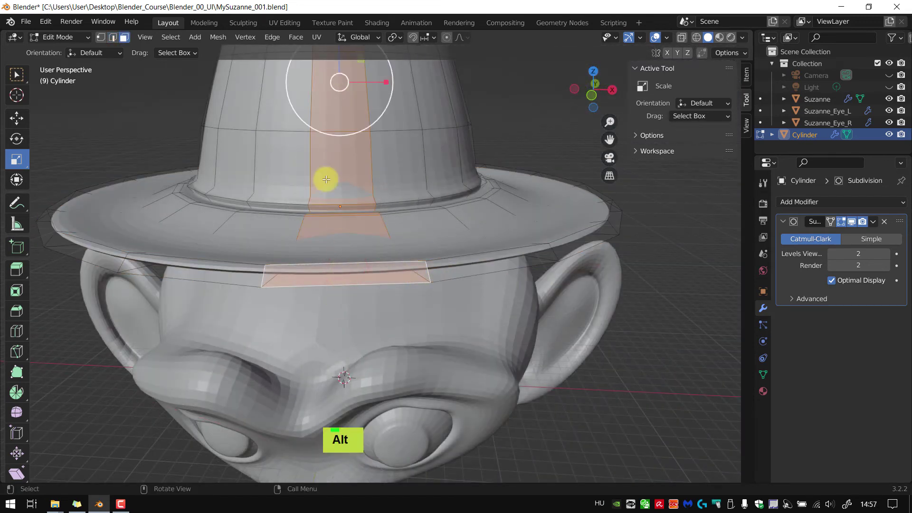
pyautogui.keyDown('alt'); pyautogui.click(270, 275); pyautogui.keyUp('alt')
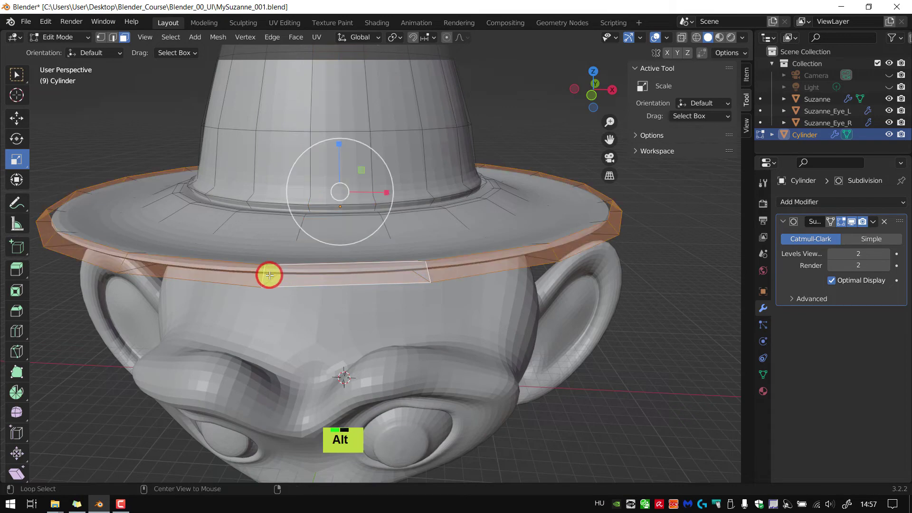
pyautogui.moveTo(489, 279); pyautogui.dragTo(464, 280, button='middle')
pyautogui.press('s')
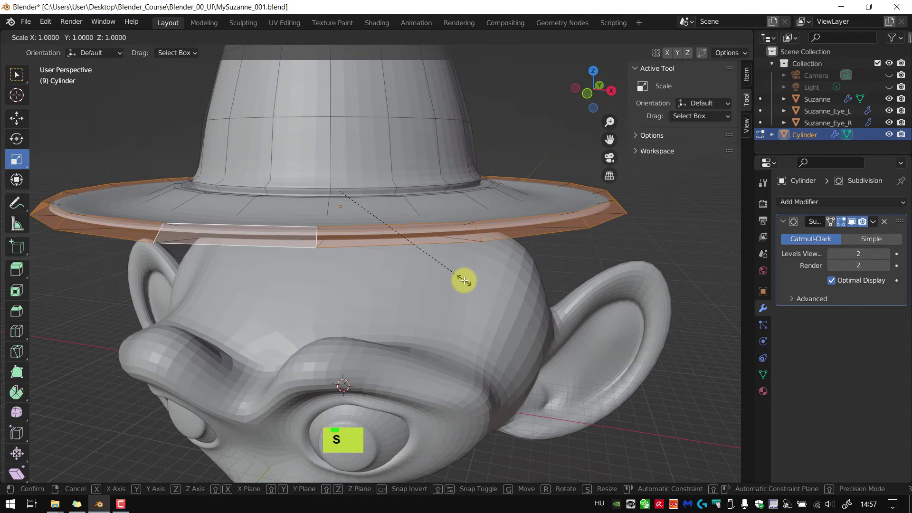
pyautogui.press('z')
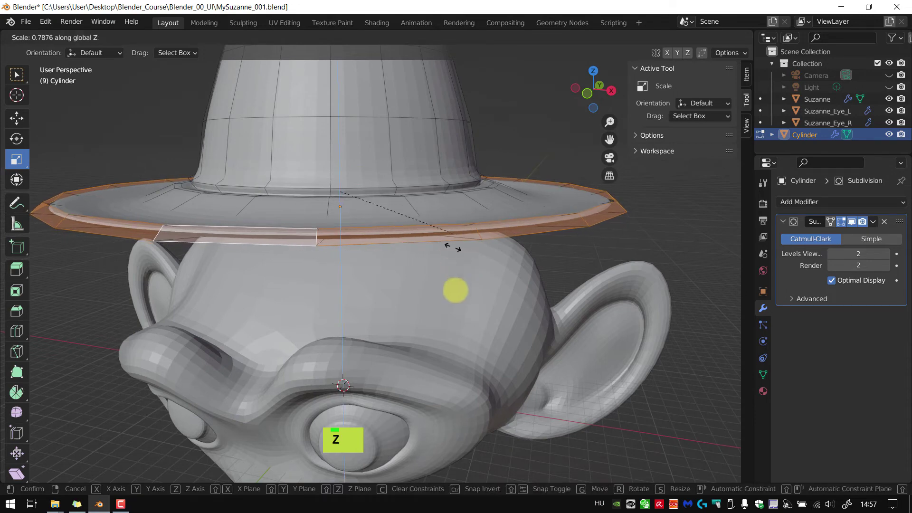
pyautogui.click(452, 448)
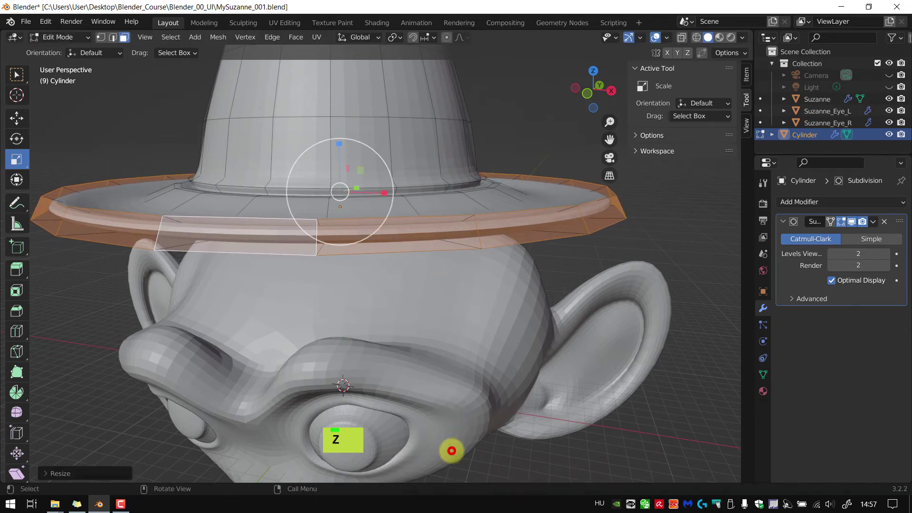
# Add an edge loop around the brim's underside and slide it close to the outer rim.
pyautogui.moveTo(452, 450); pyautogui.dragTo(427, 281, button='middle')
pyautogui.keyDown('alt'); pyautogui.moveTo(448, 244); pyautogui.dragTo(475, 191, button='middle'); pyautogui.keyUp('alt')
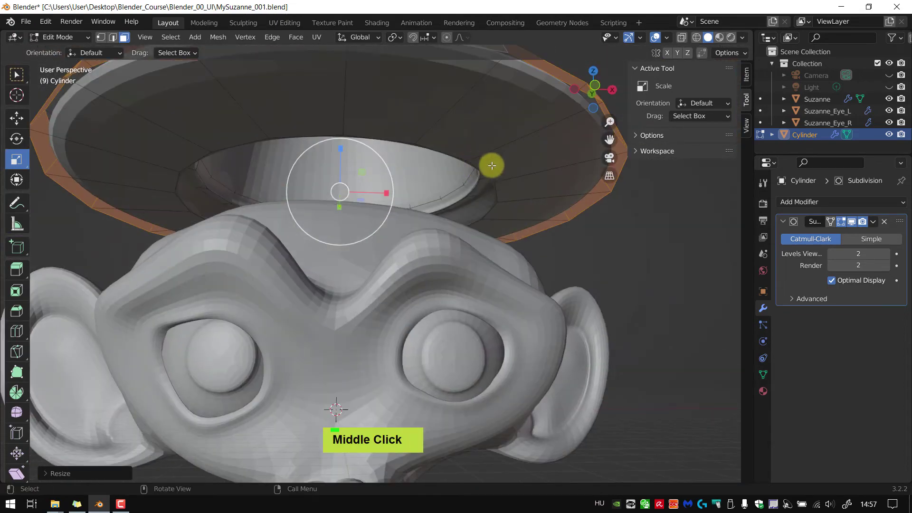
pyautogui.moveTo(503, 145); pyautogui.dragTo(533, 240, button='middle')
pyautogui.hotkey('ctrl', 'r')
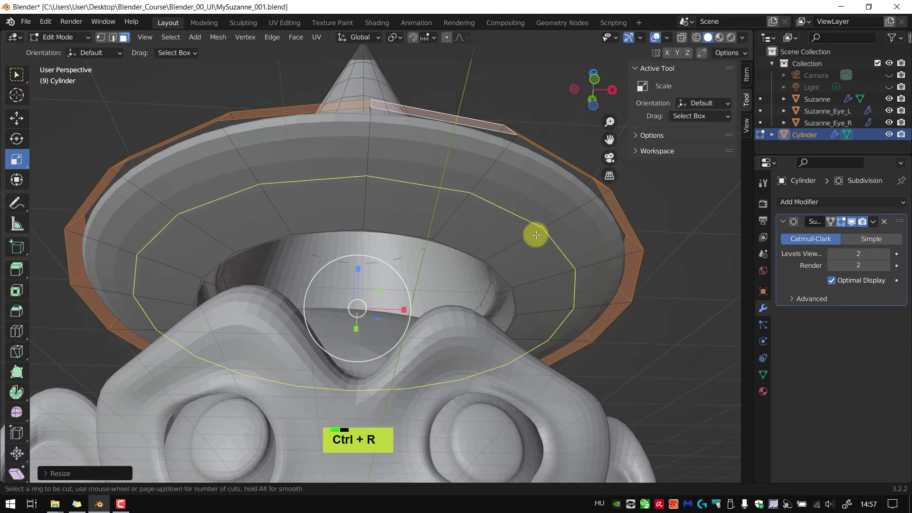
pyautogui.click(569, 209)
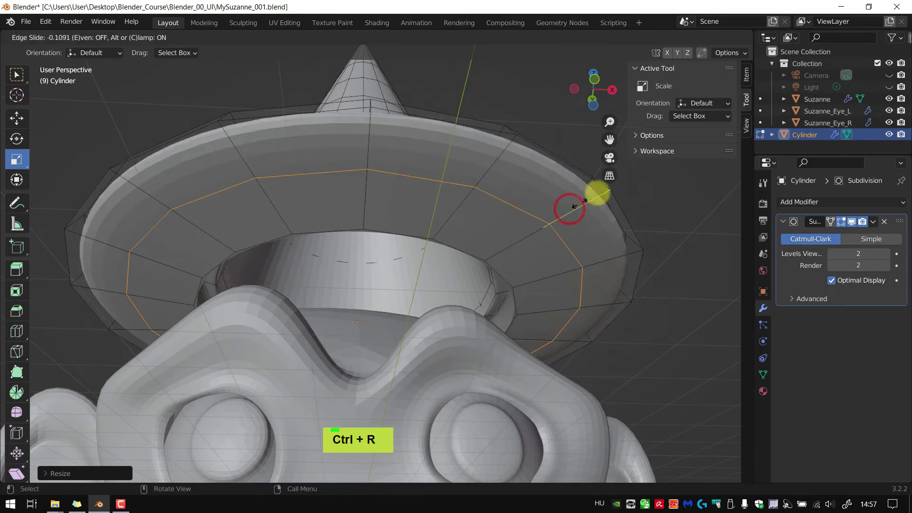
pyautogui.click(628, 197)
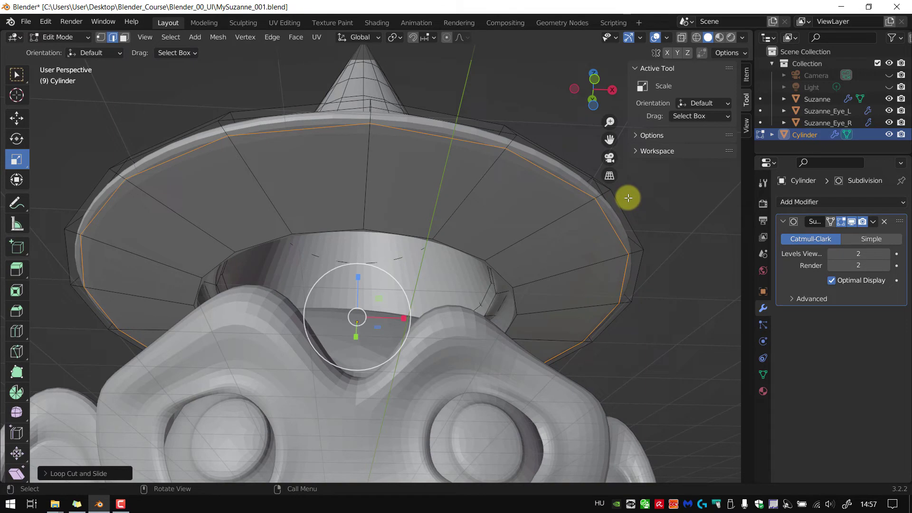
# Move the new underside loop down about 0.53 cm along the Z axis.
pyautogui.press('g')
pyautogui.press('z')
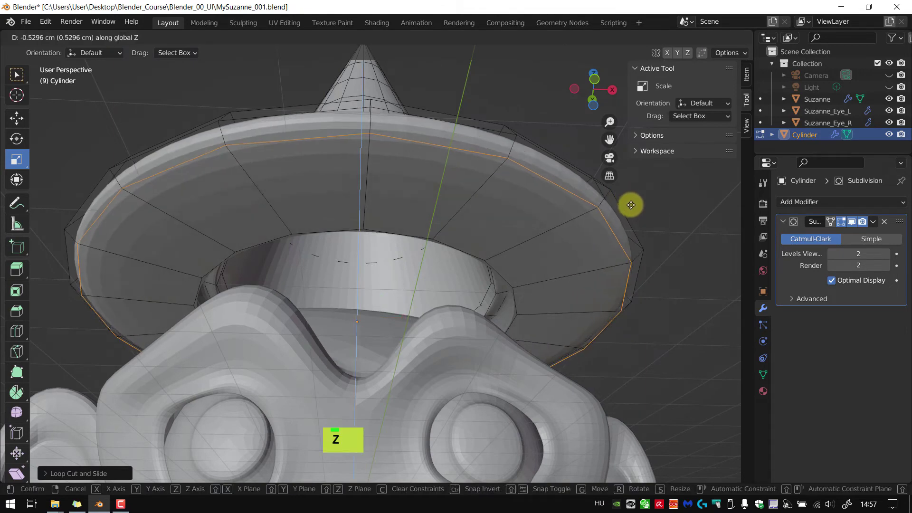
pyautogui.click(631, 206)
pyautogui.moveTo(632, 203); pyautogui.dragTo(640, 226, button='middle')
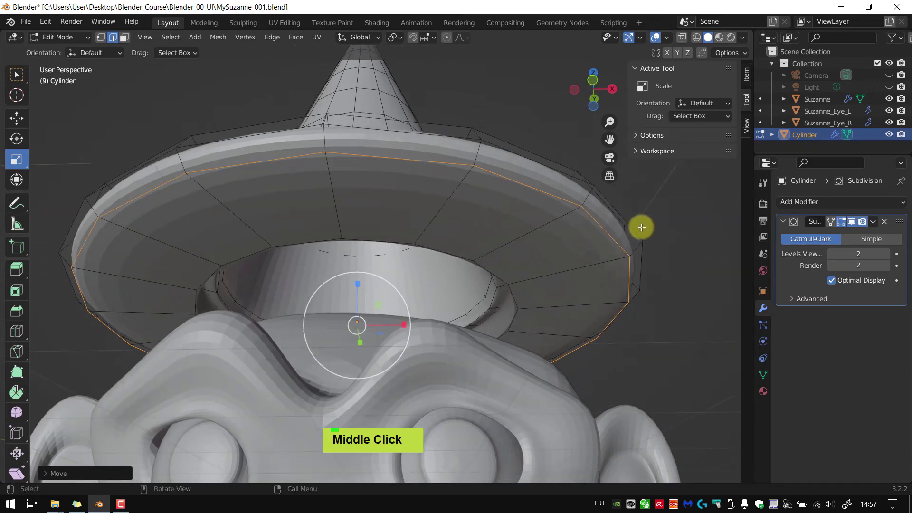
pyautogui.moveTo(529, 257); pyautogui.dragTo(549, 250, button='middle')
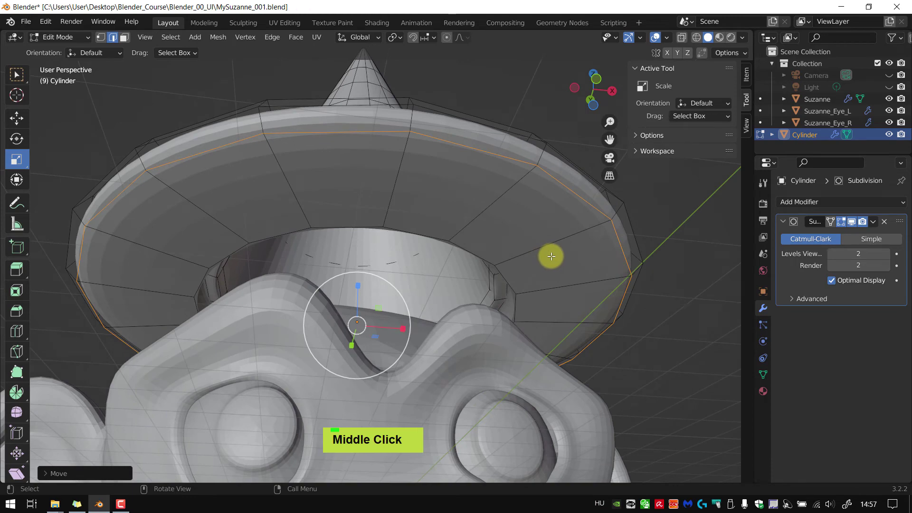
# Add a centred edge loop around the brim's underside, midway between the rim loop and the crown opening.
pyautogui.hotkey('alt', 'r')
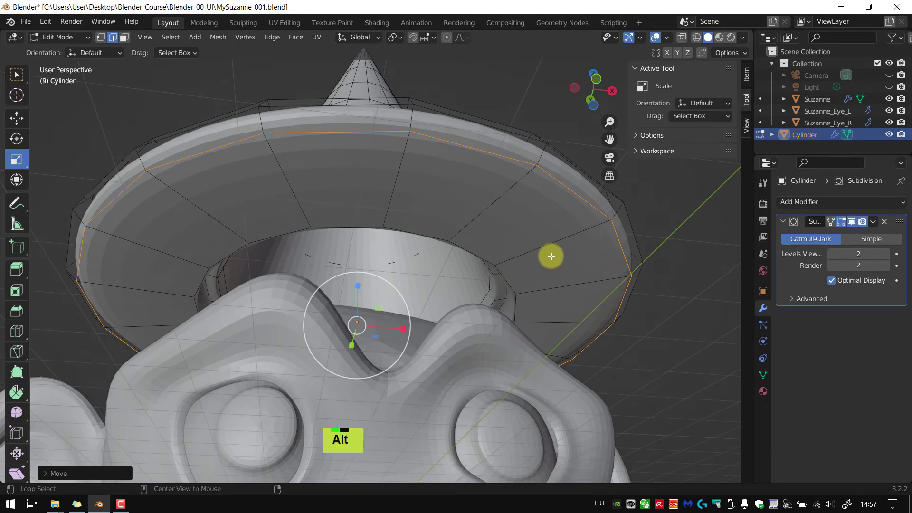
pyautogui.hotkey('ctrl', 'r')
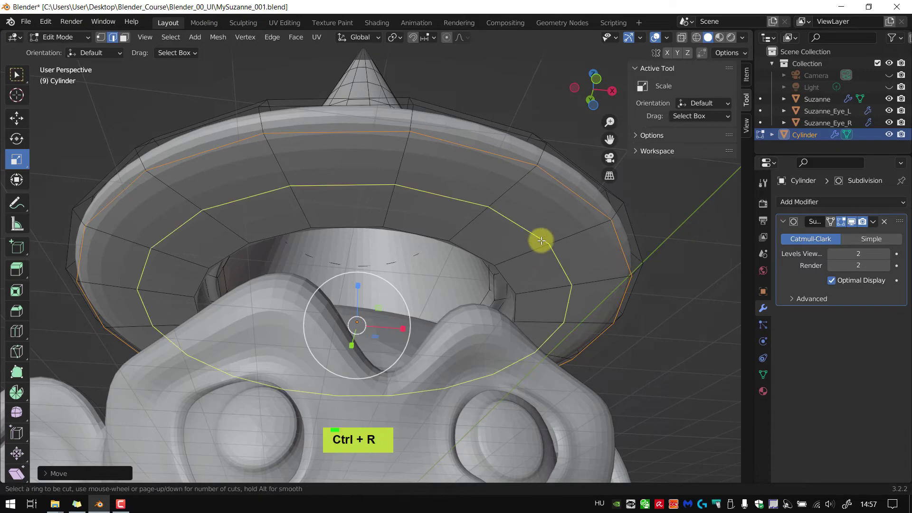
pyautogui.click(538, 242)
pyautogui.scroll(-1, 540, 240)
pyautogui.rightClick(541, 240)
pyautogui.moveTo(539, 238); pyautogui.dragTo(501, 250, button='middle')
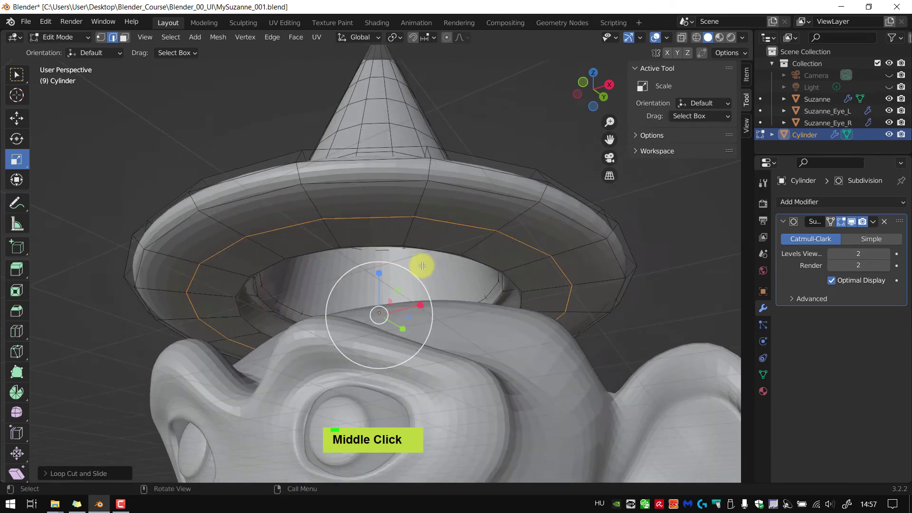
# Examine the hat's crown, tip and brim from above, below and the front.
pyautogui.keyDown('shift'); pyautogui.moveTo(417, 264); pyautogui.dragTo(501, 292, button='middle'); pyautogui.keyUp('shift')
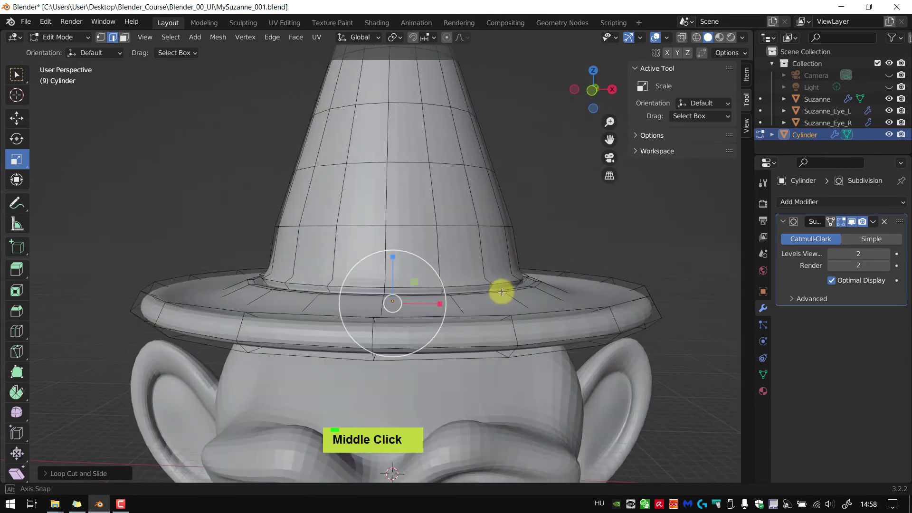
pyautogui.scroll(-4, 507, 303)
pyautogui.keyDown('shift'); pyautogui.moveTo(509, 200); pyautogui.dragTo(441, 228, button='middle'); pyautogui.keyUp('shift')
pyautogui.scroll(4, 443, 171)
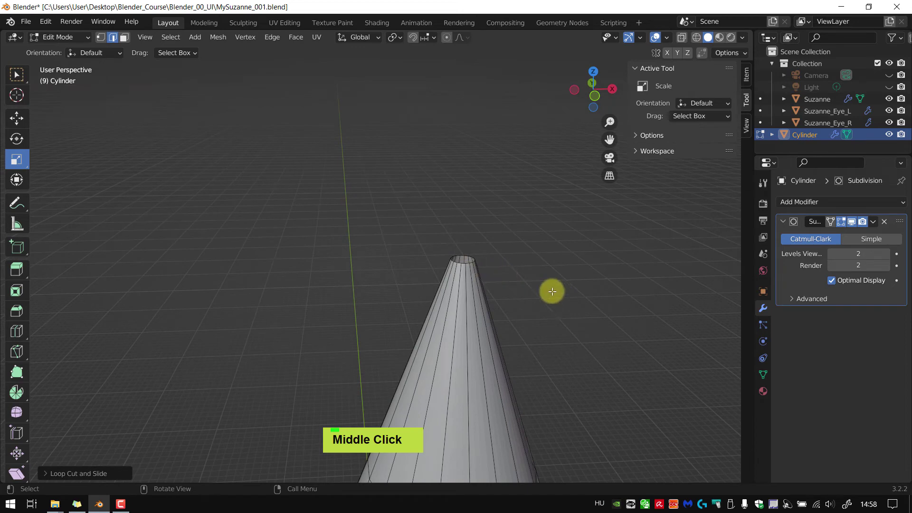
pyautogui.scroll(-5, 475, 261)
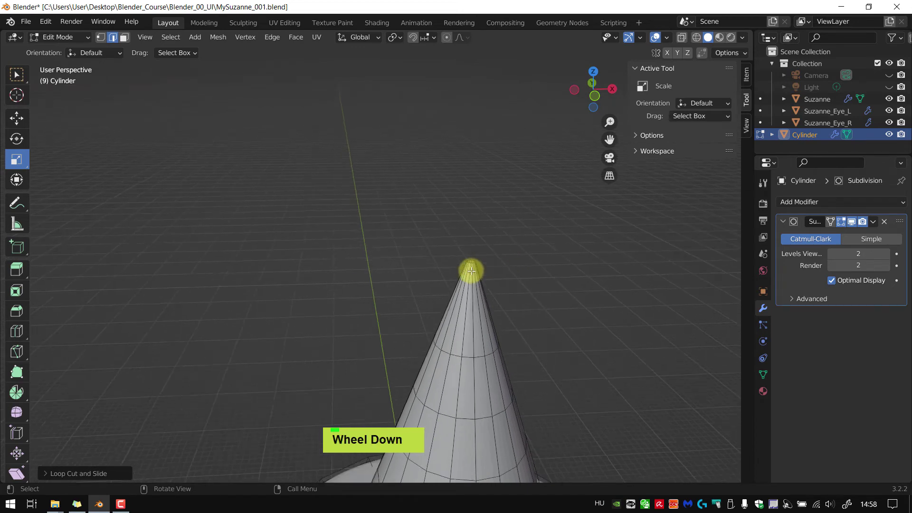
pyautogui.keyDown('shift'); pyautogui.moveTo(491, 281); pyautogui.dragTo(489, 220, button='middle'); pyautogui.keyUp('shift')
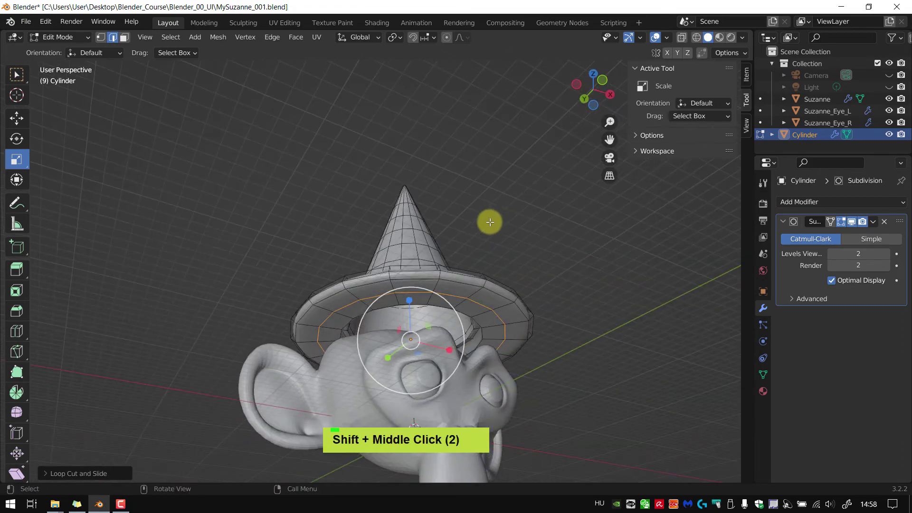
pyautogui.scroll(2, 432, 310)
pyautogui.scroll(1, 439, 294)
pyautogui.keyDown('shift'); pyautogui.moveTo(444, 283); pyautogui.dragTo(485, 277, button='middle'); pyautogui.keyUp('shift')
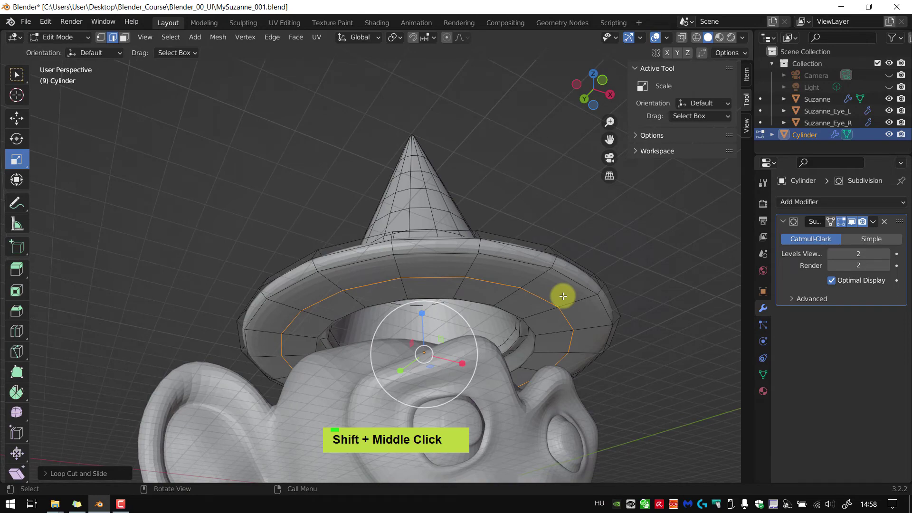
pyautogui.moveTo(562, 295); pyautogui.dragTo(525, 323, button='middle')
pyautogui.scroll(-1, 526, 323)
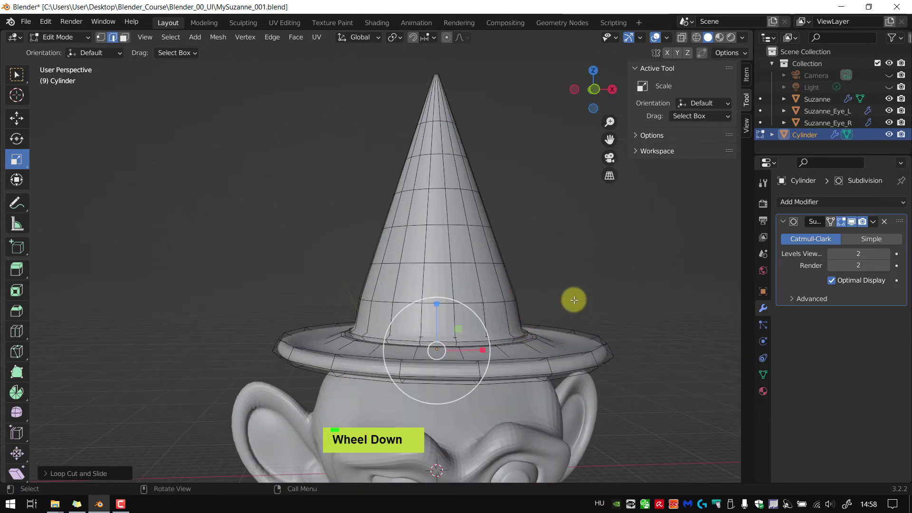
pyautogui.keyDown('shift'); pyautogui.moveTo(573, 299); pyautogui.dragTo(506, 279, button='middle'); pyautogui.keyUp('shift')
# In Object Mode, lower the hat along the Z axis and tilt it backward around the X axis.
pyautogui.press('Tab')
pyautogui.moveTo(414, 264); pyautogui.dragTo(420, 285)
pyautogui.moveTo(509, 310); pyautogui.dragTo(425, 334, button='middle')
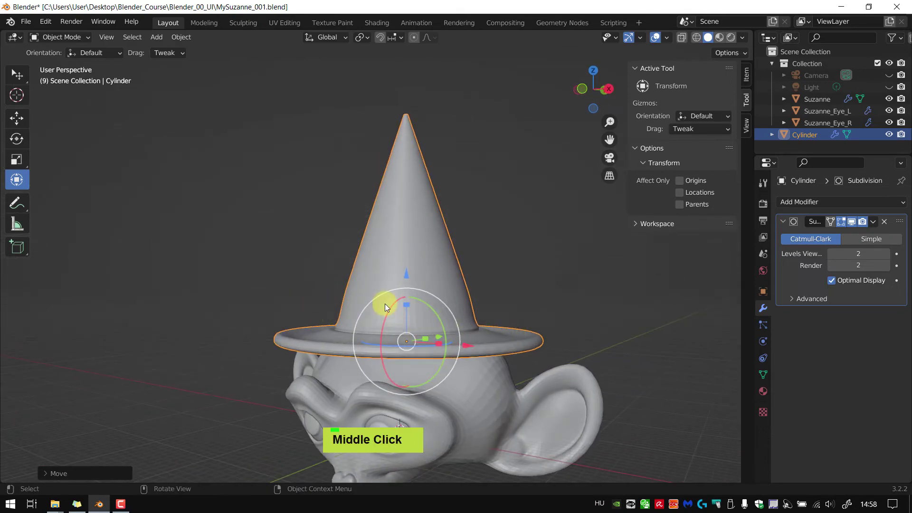
pyautogui.moveTo(383, 322); pyautogui.dragTo(387, 301)
pyautogui.moveTo(387, 302); pyautogui.dragTo(615, 310, button='middle')
# Move the hat about 2 cm toward the back of the head along the Y axis and lower it along Z.
pyautogui.moveTo(378, 339); pyautogui.dragTo(367, 336)
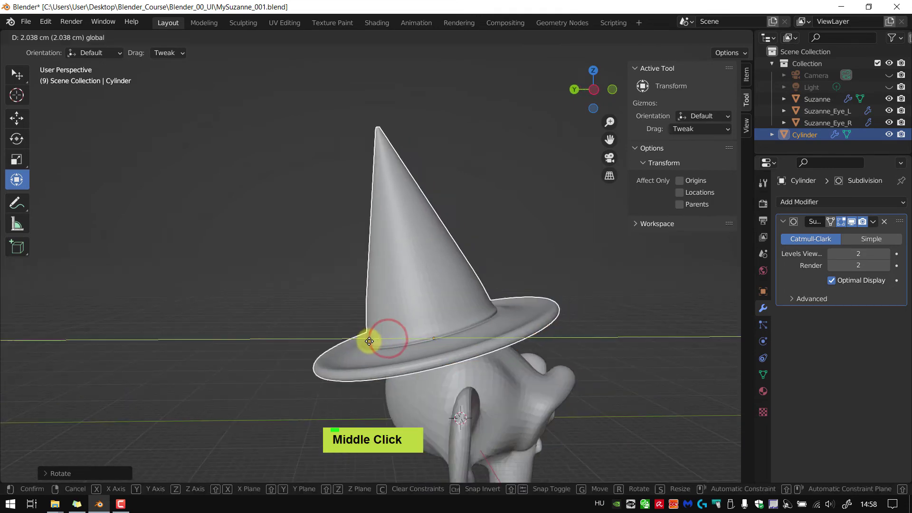
pyautogui.moveTo(366, 336); pyautogui.dragTo(412, 325, button='middle')
pyautogui.moveTo(429, 277); pyautogui.dragTo(432, 291)
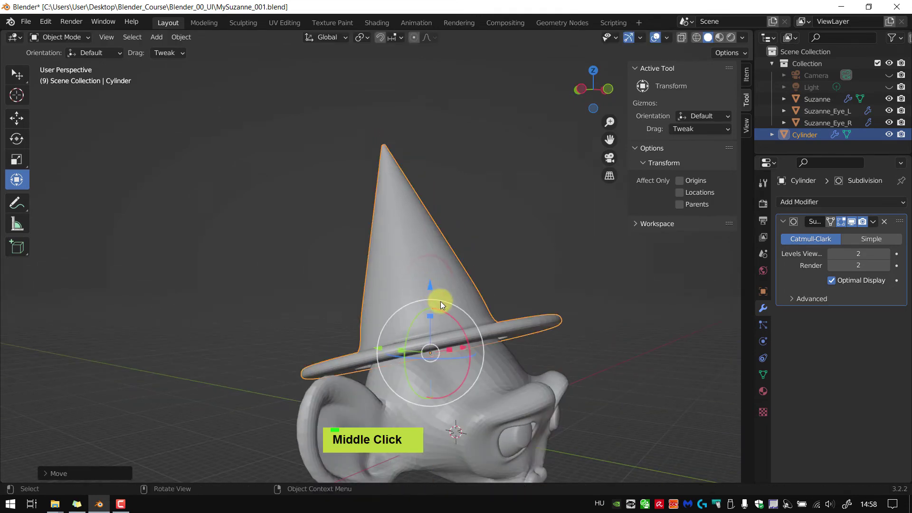
pyautogui.moveTo(441, 301); pyautogui.dragTo(489, 328, button='middle')
pyautogui.moveTo(389, 340)
pyautogui.mouseDown(button='middle')
pyautogui.moveTo(379, 348)
pyautogui.moveTo(401, 349)
pyautogui.mouseUp(button='middle')
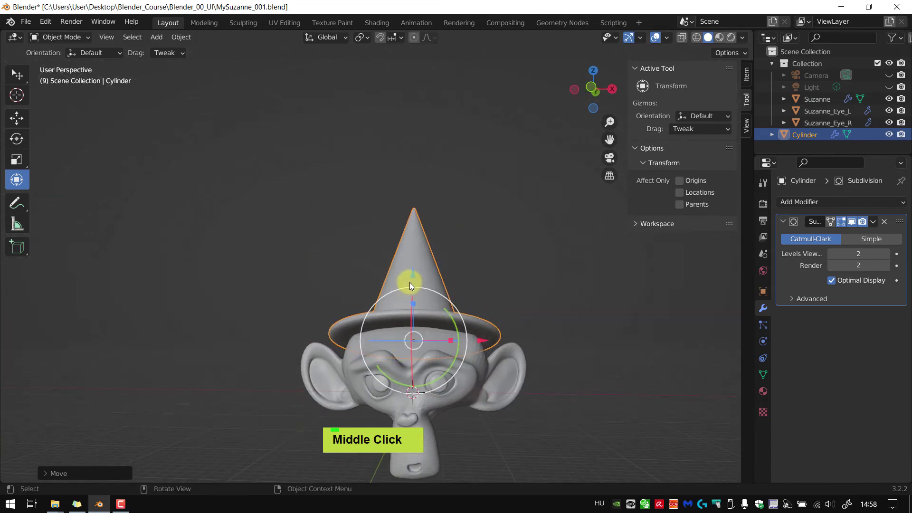
# Fine-tune the hat's seat on the head with small moves, including a slight shift along the Z axis.
pyautogui.moveTo(412, 281); pyautogui.dragTo(409, 280)
pyautogui.moveTo(409, 281); pyautogui.dragTo(421, 358, button='middle')
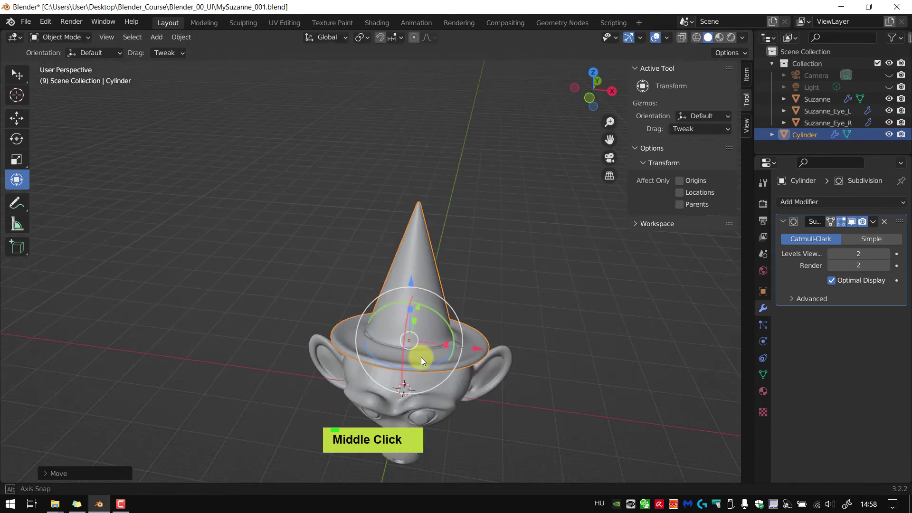
pyautogui.scroll(2, 420, 337)
pyautogui.moveTo(403, 277); pyautogui.dragTo(404, 278)
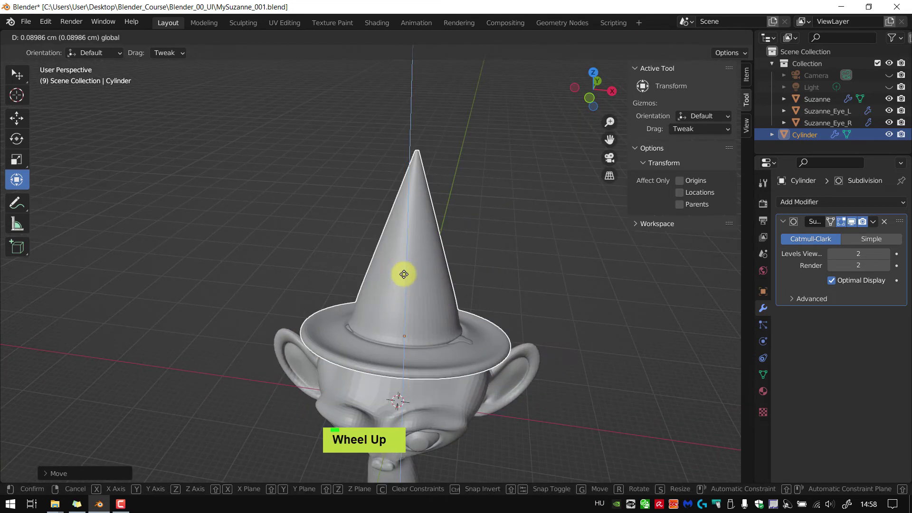
pyautogui.scroll(4, 448, 348)
pyautogui.moveTo(449, 329); pyautogui.dragTo(540, 319, button='middle')
pyautogui.scroll(1, 357, 269)
pyautogui.scroll(-2, 358, 266)
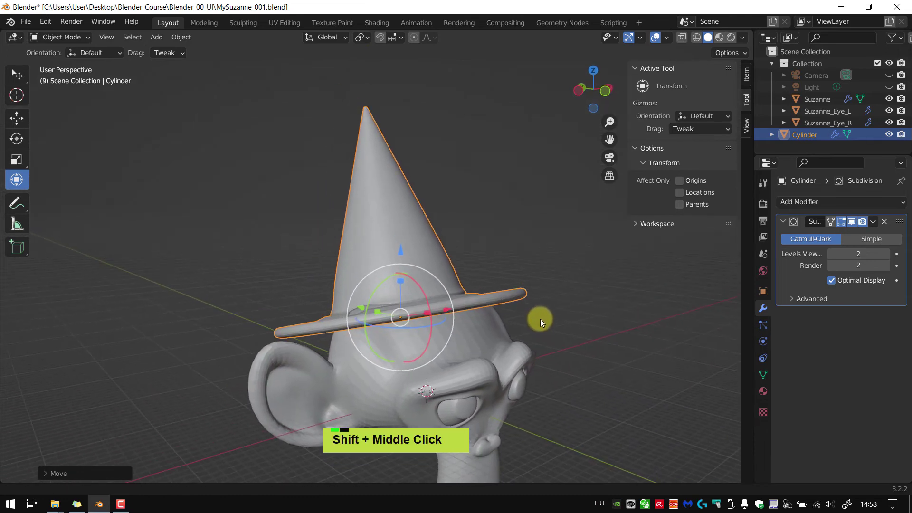
# Add a Simple Deform modifier to the hat below its Subdivision modifier.
pyautogui.click(535, 215)
pyautogui.click(429, 242)
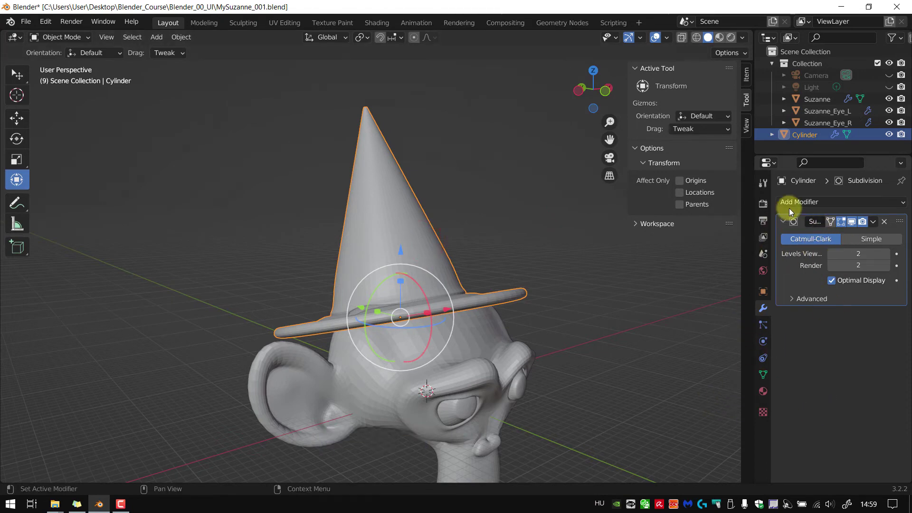
pyautogui.click(828, 202)
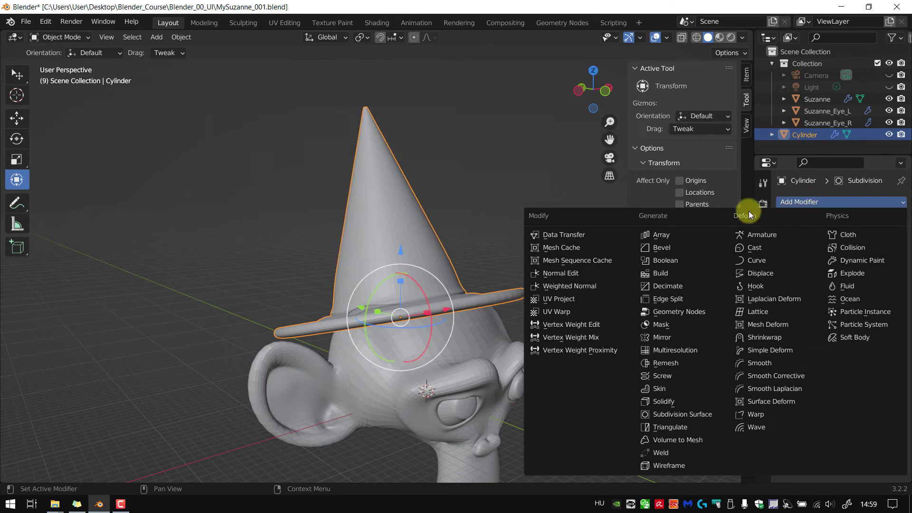
pyautogui.click(761, 350)
pyautogui.keyDown('shift'); pyautogui.moveTo(651, 362); pyautogui.dragTo(588, 323, button='middle'); pyautogui.keyUp('shift')
pyautogui.scroll(-2, 572, 338)
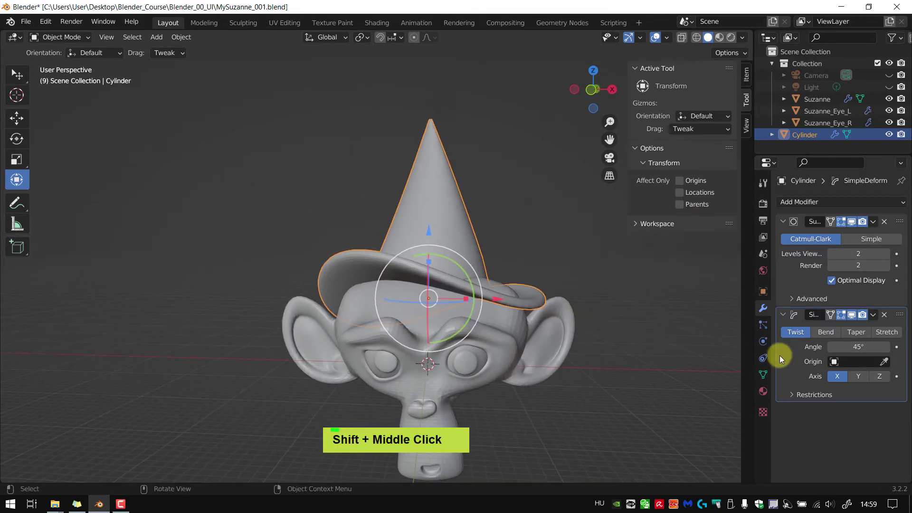
# Set the Simple Deform modifier to Bend and nudge the hat slightly forward along the Y axis.
pyautogui.click(826, 332)
pyautogui.moveTo(672, 350); pyautogui.dragTo(557, 343, button='middle')
pyautogui.moveTo(475, 297); pyautogui.dragTo(467, 296)
pyautogui.moveTo(400, 231); pyautogui.dragTo(430, 307, button='middle')
pyautogui.scroll(1, 400, 289)
pyautogui.scroll(1, 429, 307)
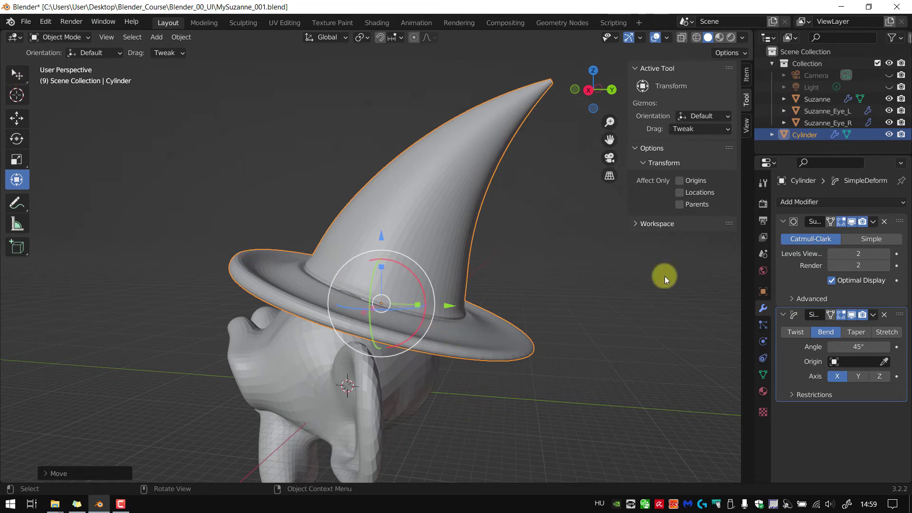
# Restrict transforms to affect only the object's Origins.
pyautogui.press('n')
pyautogui.press('n')
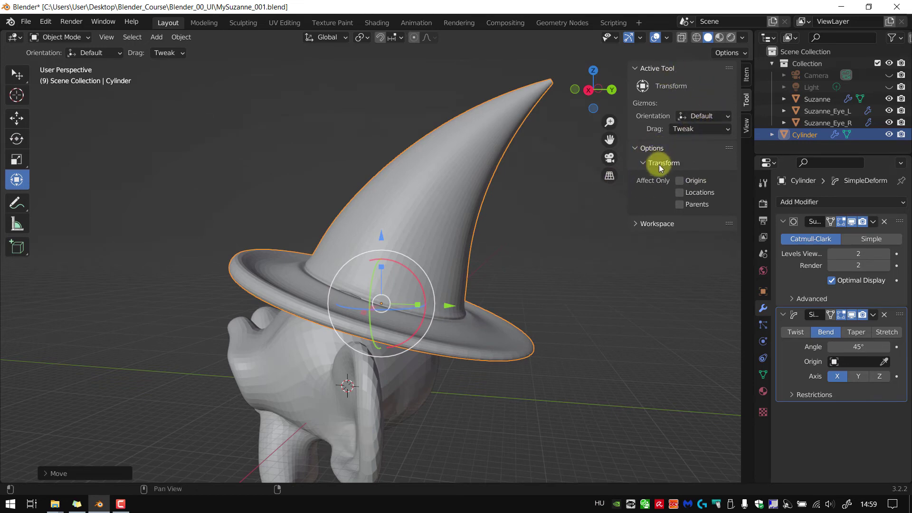
pyautogui.click(682, 181)
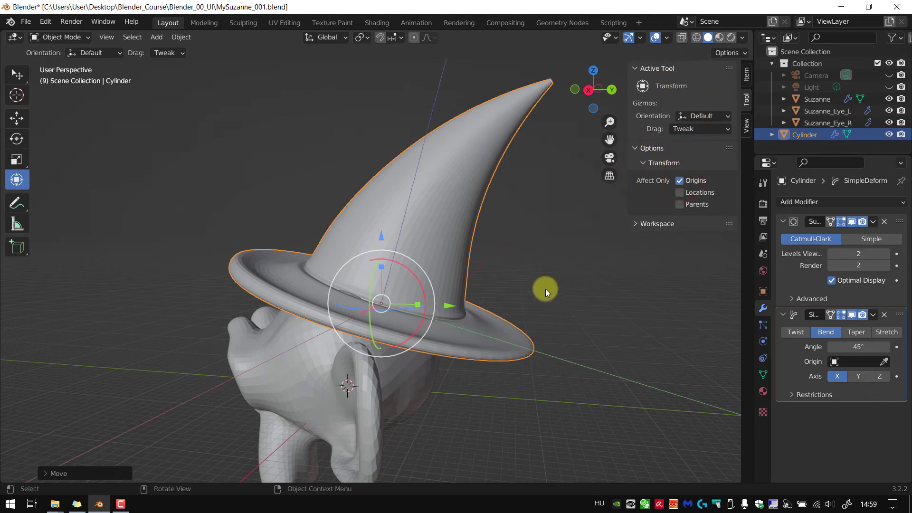
pyautogui.moveTo(546, 289); pyautogui.dragTo(546, 282, button='middle')
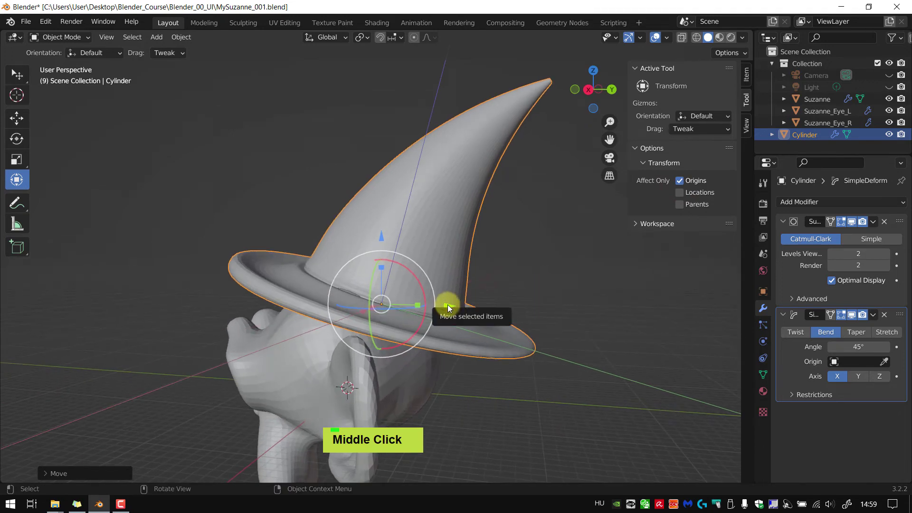
pyautogui.scroll(-1, 472, 320)
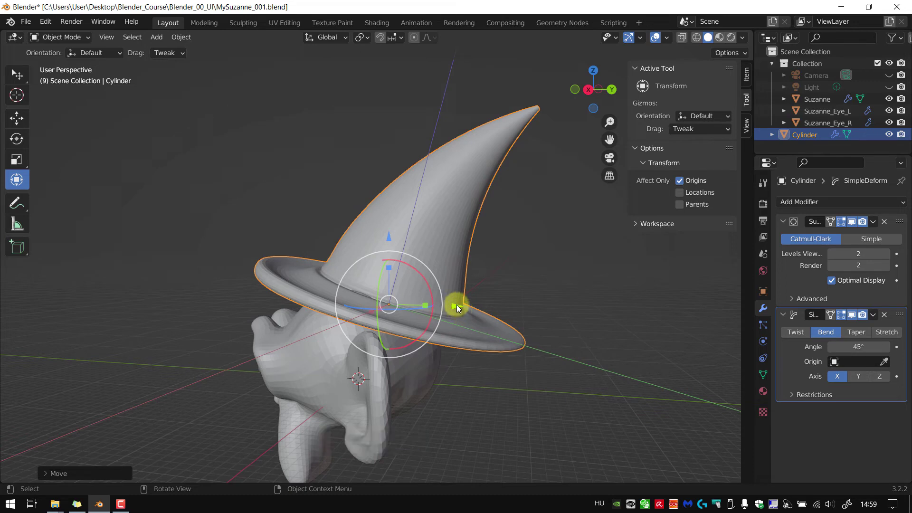
# Shift the hat's origin back and forth along the Y axis to vary the bend, leaving it near the brim's centre.
pyautogui.moveTo(457, 306); pyautogui.dragTo(428, 320)
pyautogui.scroll(-1, 427, 320)
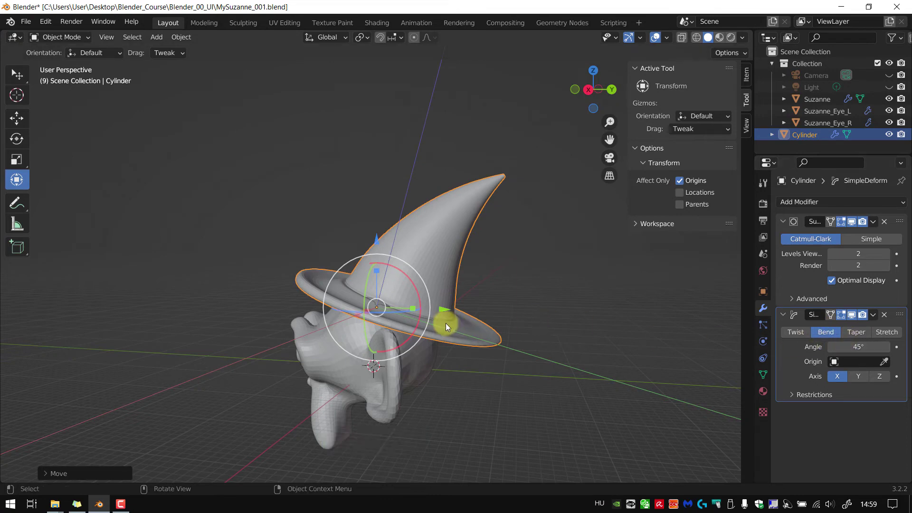
pyautogui.moveTo(446, 312); pyautogui.dragTo(464, 346)
pyautogui.scroll(-2, 599, 338)
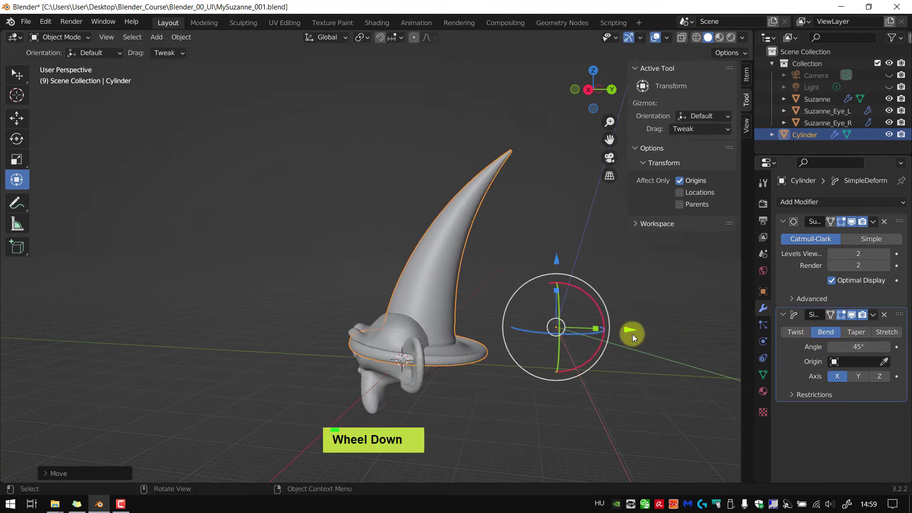
pyautogui.moveTo(631, 332); pyautogui.dragTo(471, 316)
pyautogui.scroll(2, 442, 333)
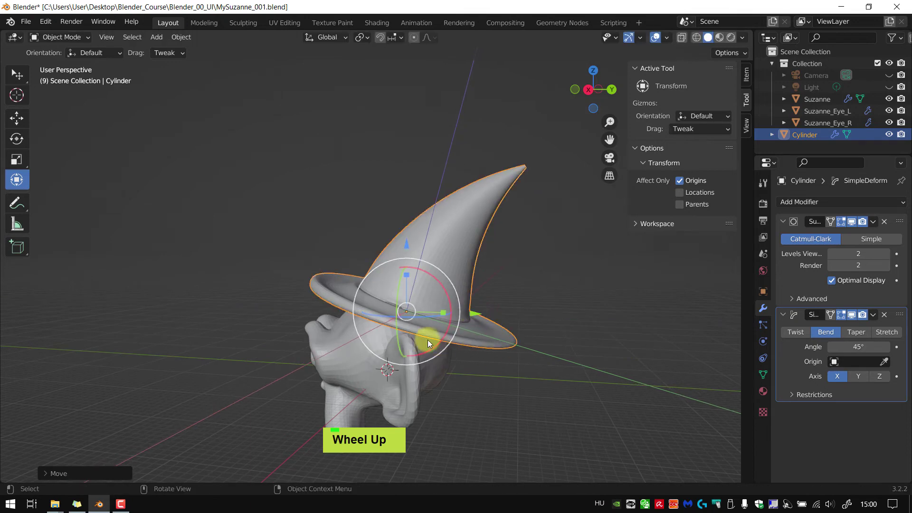
pyautogui.moveTo(598, 303)
pyautogui.mouseDown(button='middle')
pyautogui.moveTo(540, 296)
pyautogui.moveTo(617, 300)
pyautogui.moveTo(605, 298)
pyautogui.mouseUp(button='middle')
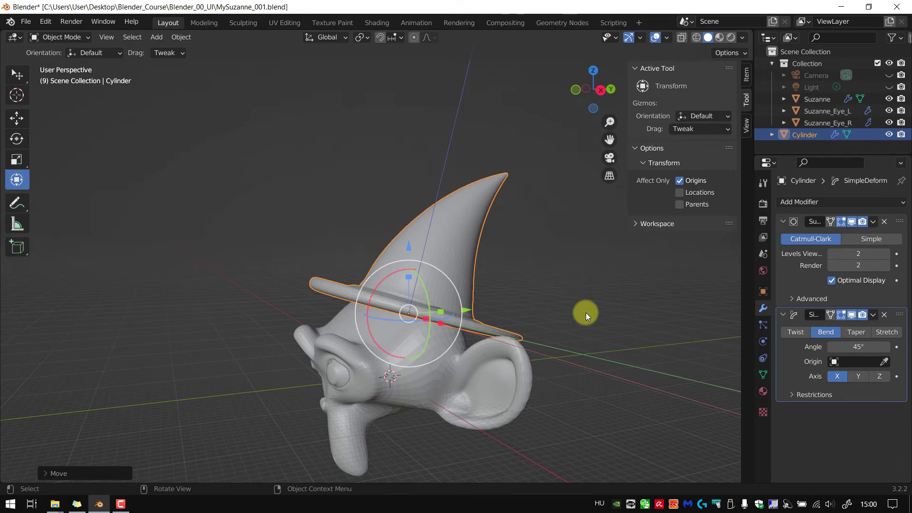
# Try bending the hat about the Y axis, and restore the Simple Deform modifier's axis to X.
pyautogui.moveTo(580, 309); pyautogui.dragTo(614, 323, button='middle')
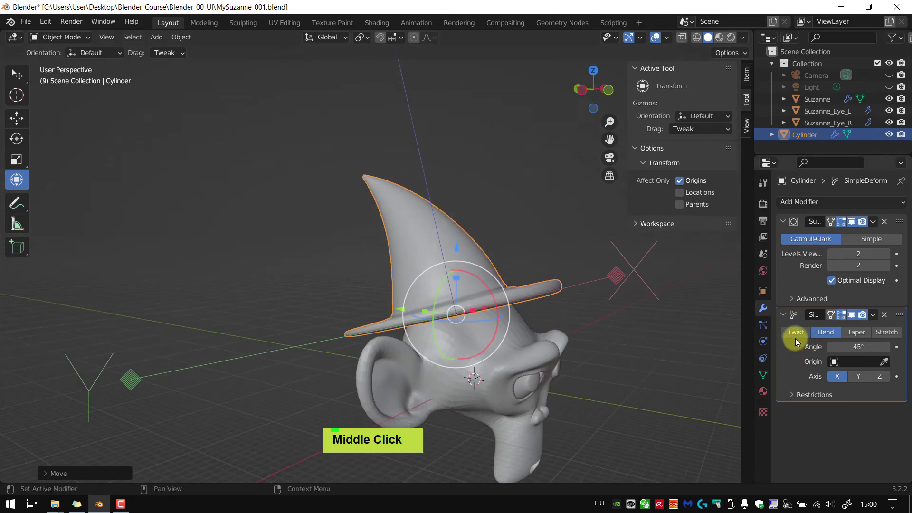
pyautogui.click(858, 376)
pyautogui.moveTo(660, 354); pyautogui.dragTo(546, 349, button='middle')
pyautogui.click(837, 377)
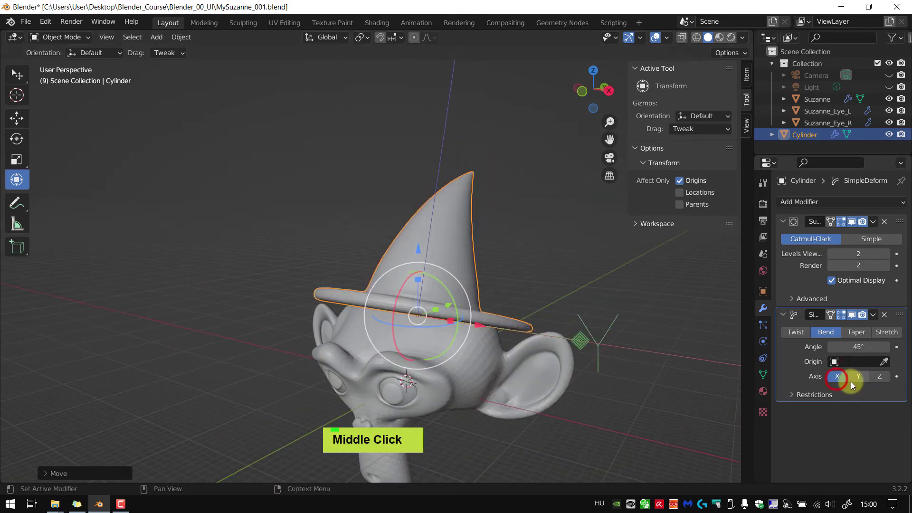
# Duplicate the hat's Simple Deform modifier so a second one sits below the first.
pyautogui.moveTo(625, 333); pyautogui.dragTo(734, 323, button='middle')
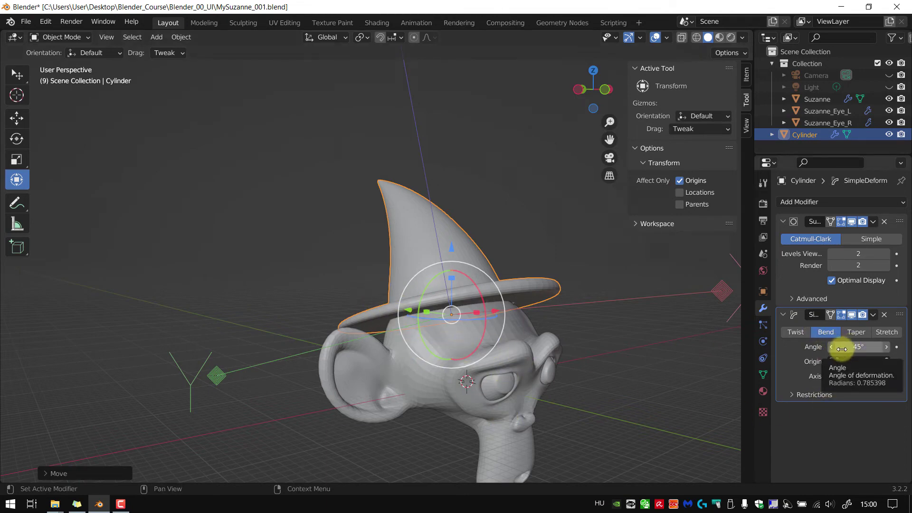
pyautogui.hotkey('shift', 'd')
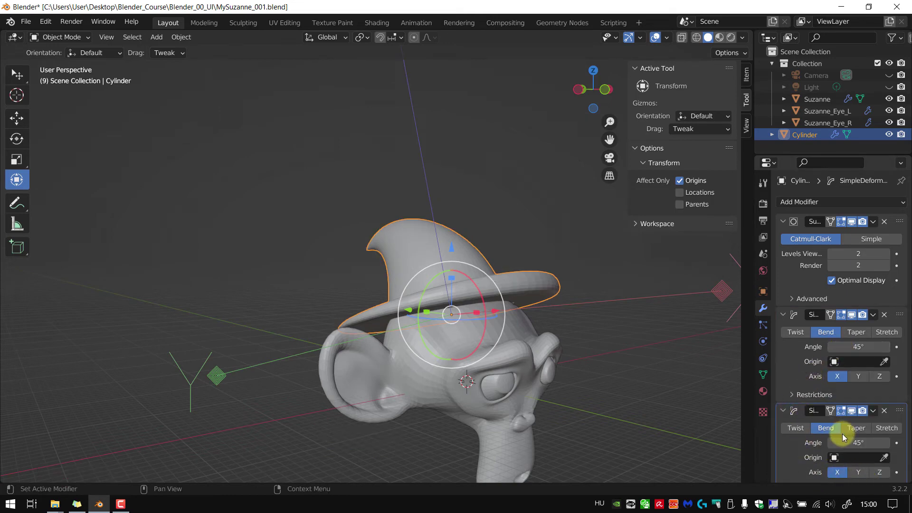
pyautogui.moveTo(610, 319); pyautogui.dragTo(586, 326, button='middle')
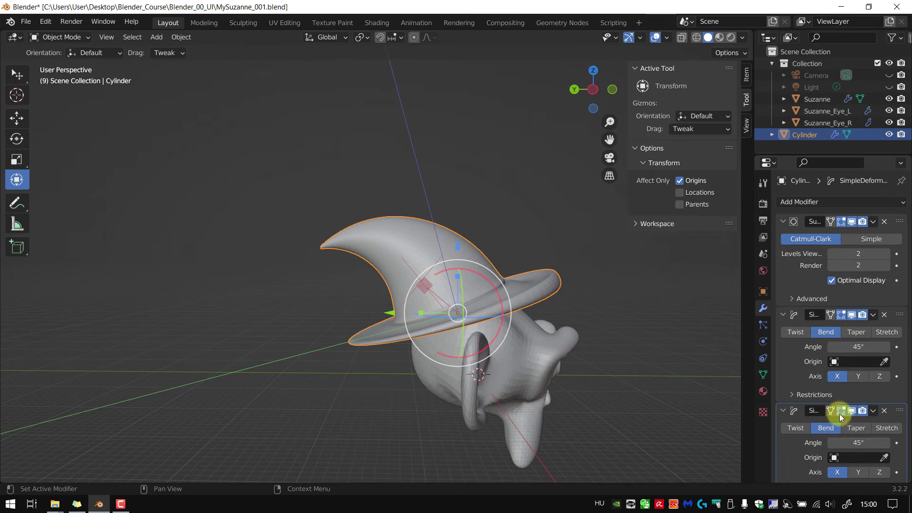
# Change the second Simple Deform modifier to Twist and reduce its angle to 29.2°.
pyautogui.click(804, 432)
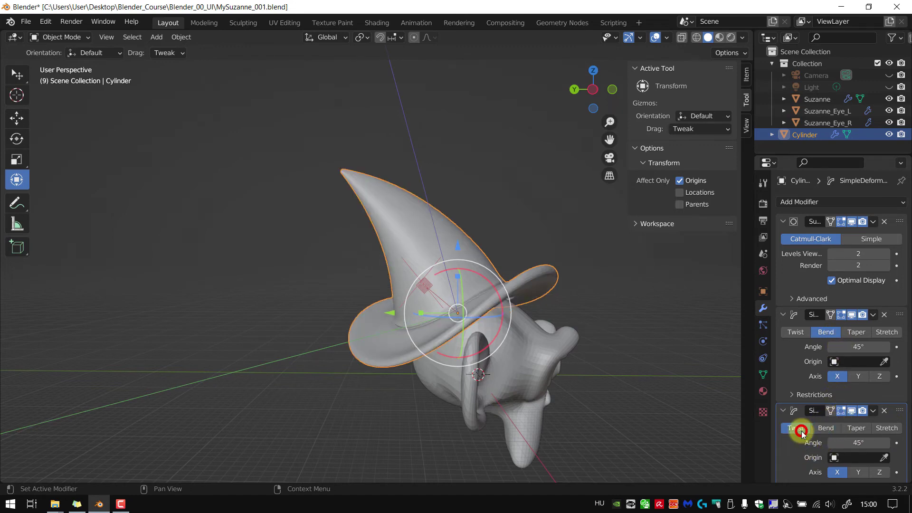
pyautogui.moveTo(632, 354); pyautogui.dragTo(548, 373, button='middle')
pyautogui.moveTo(870, 444); pyautogui.dragTo(789, 445)
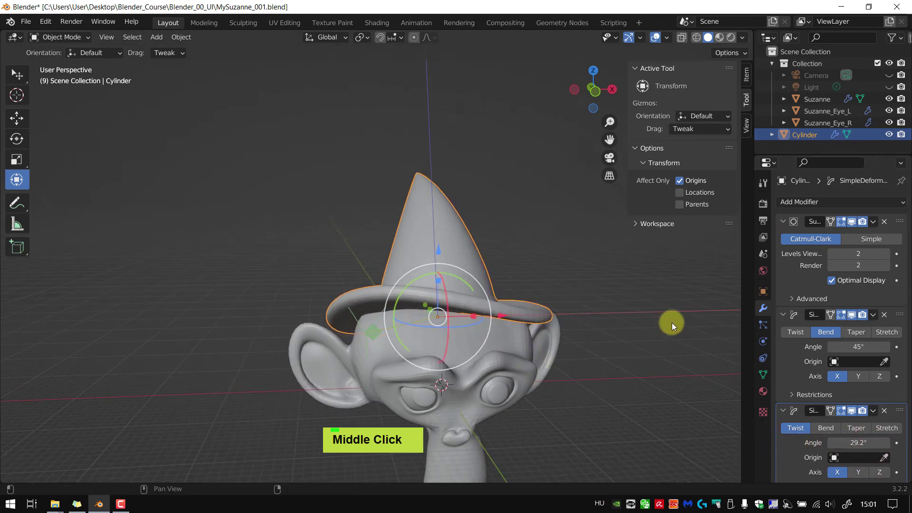
pyautogui.moveTo(672, 323); pyautogui.dragTo(591, 315, button='middle')
pyautogui.scroll(2, 395, 283)
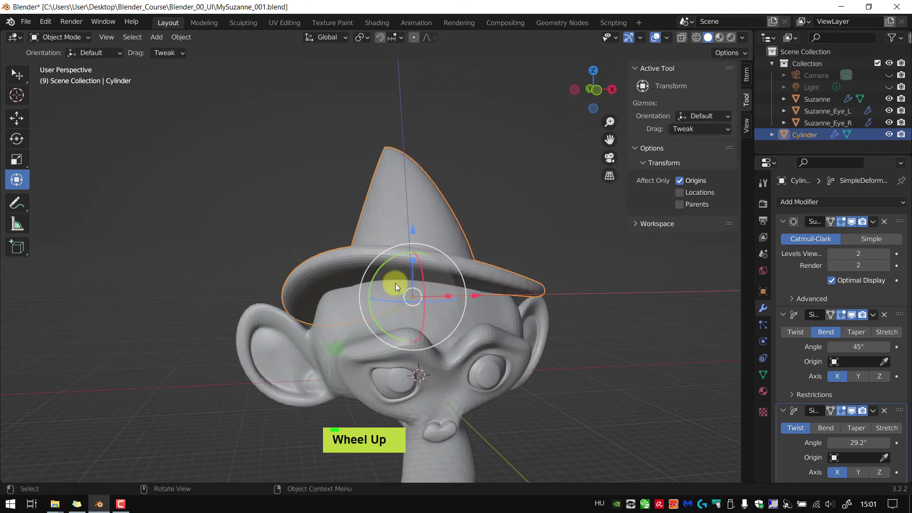
pyautogui.keyDown('shift'); pyautogui.moveTo(469, 282); pyautogui.dragTo(567, 347, button='middle'); pyautogui.keyUp('shift')
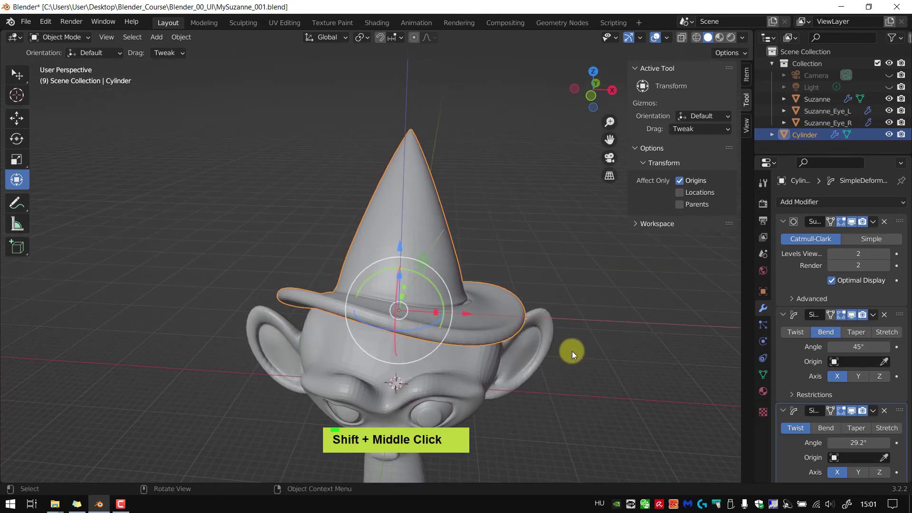
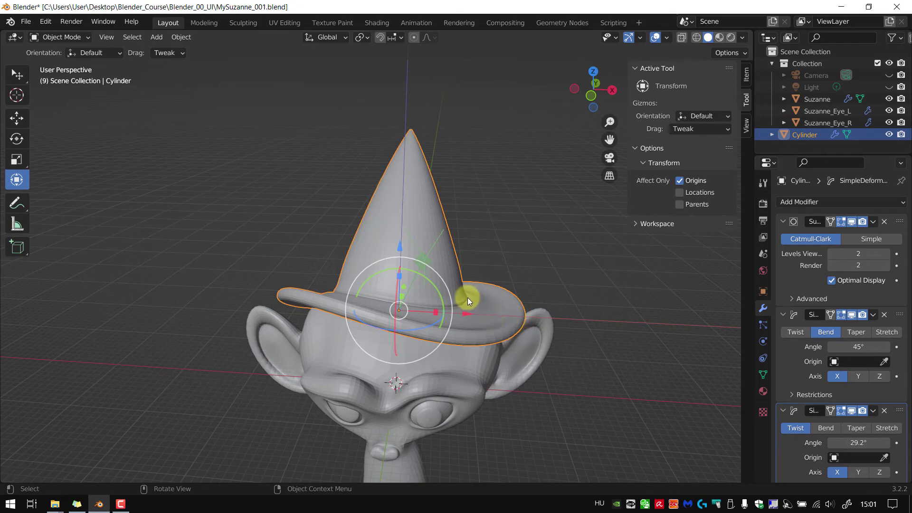
# Display the wireframe overlay on the hat and Suzanne's head.
pyautogui.hotkey('alt', 'e')
pyautogui.moveTo(467, 297)
pyautogui.mouseDown(button='middle')
pyautogui.moveTo(428, 306)
pyautogui.moveTo(459, 298)
pyautogui.mouseUp(button='middle')
pyautogui.scroll(1, 427, 306)
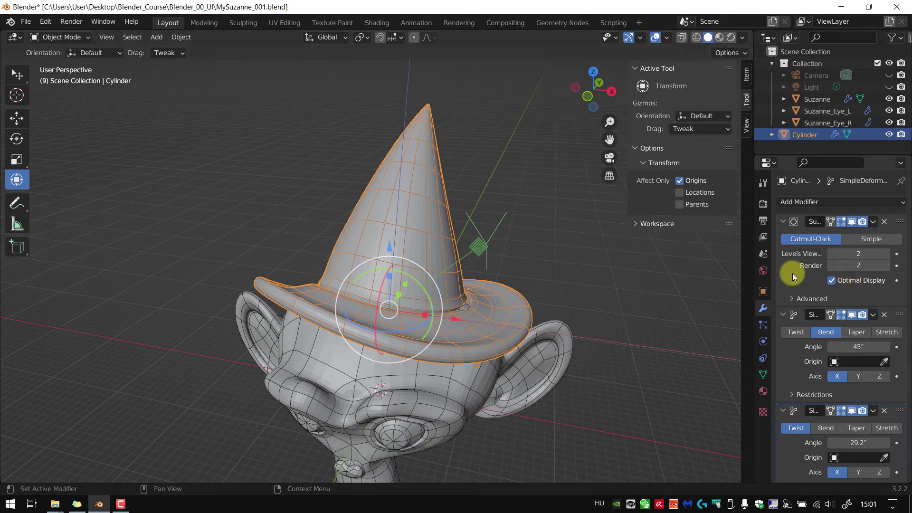
pyautogui.moveTo(638, 323)
pyautogui.mouseDown(button='middle')
pyautogui.moveTo(627, 326)
pyautogui.moveTo(634, 327)
pyautogui.mouseUp(button='middle')
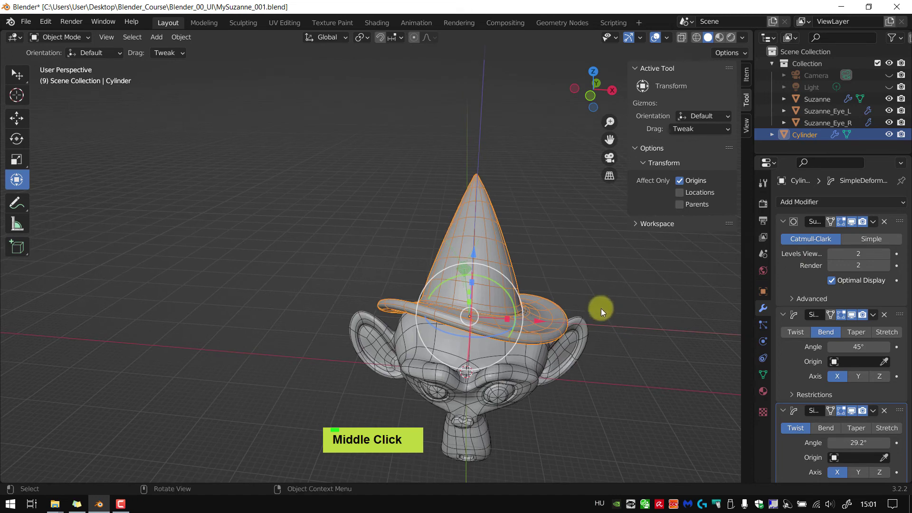
# Duplicate the hat in place and turn off the restriction of transforms to Origins.
pyautogui.hotkey('shift', 'd')
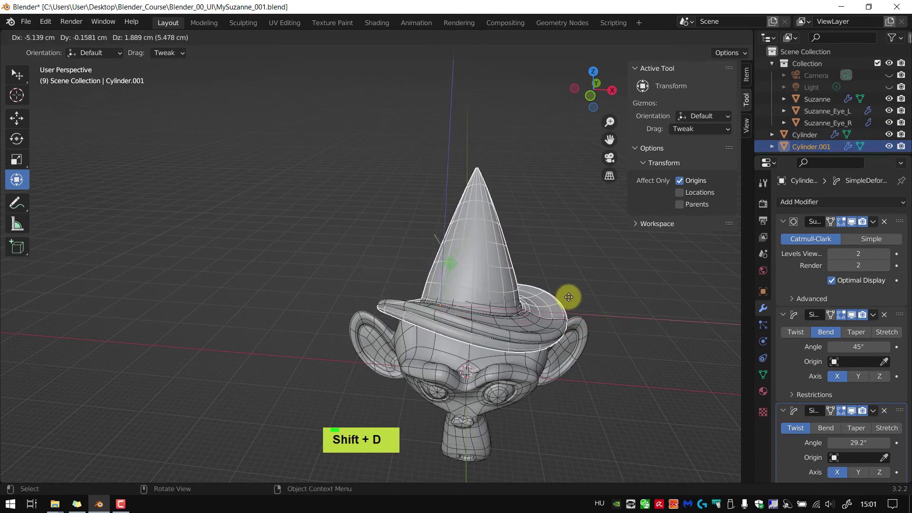
pyautogui.press('Escape')
pyautogui.click(679, 180)
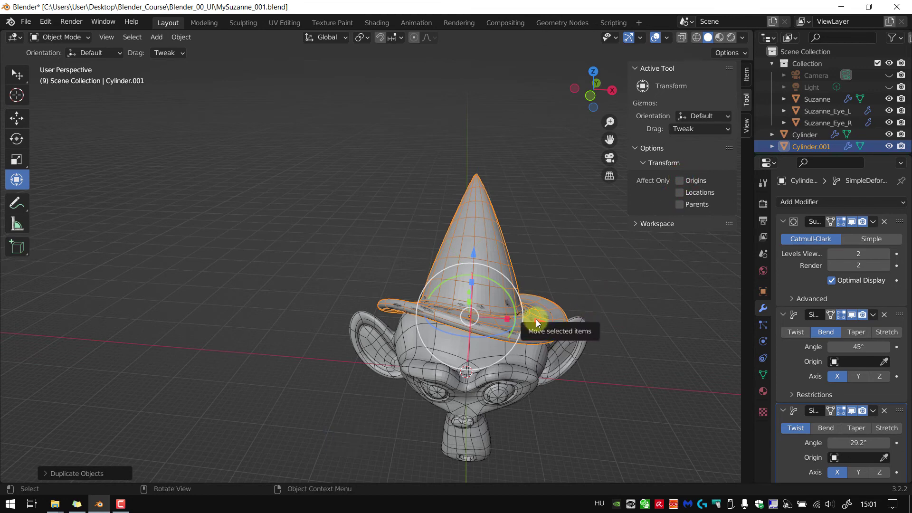
# Move the duplicate hat about 52 cm along the negative X axis, away from Suzanne.
pyautogui.press('g')
pyautogui.press('x')
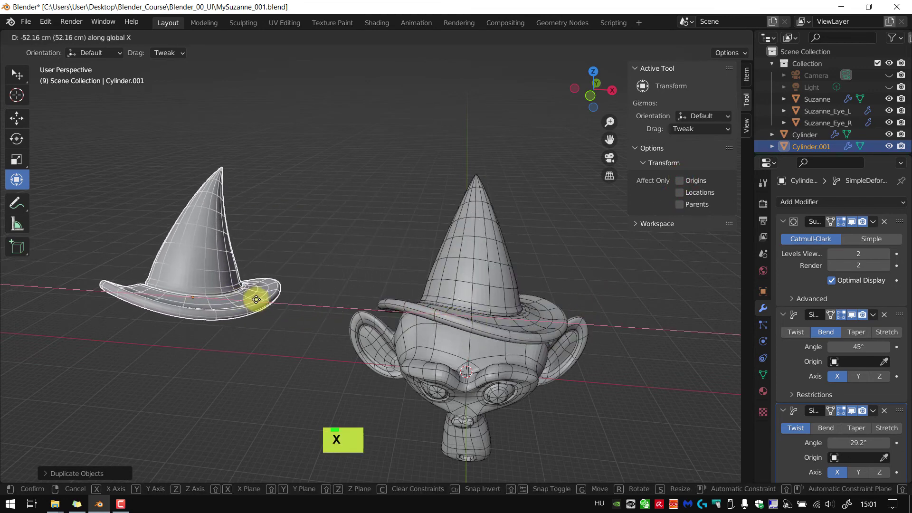
pyautogui.click(252, 298)
pyautogui.moveTo(325, 291); pyautogui.dragTo(281, 316, button='middle')
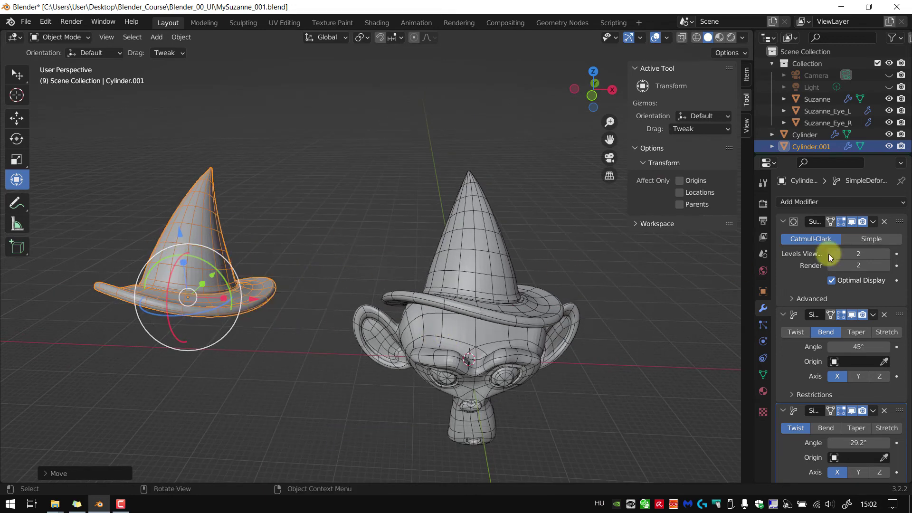
# Toggle the duplicate hat's visibility off and on, and hide it in the viewport.
pyautogui.click(888, 146)
pyautogui.click(889, 146)
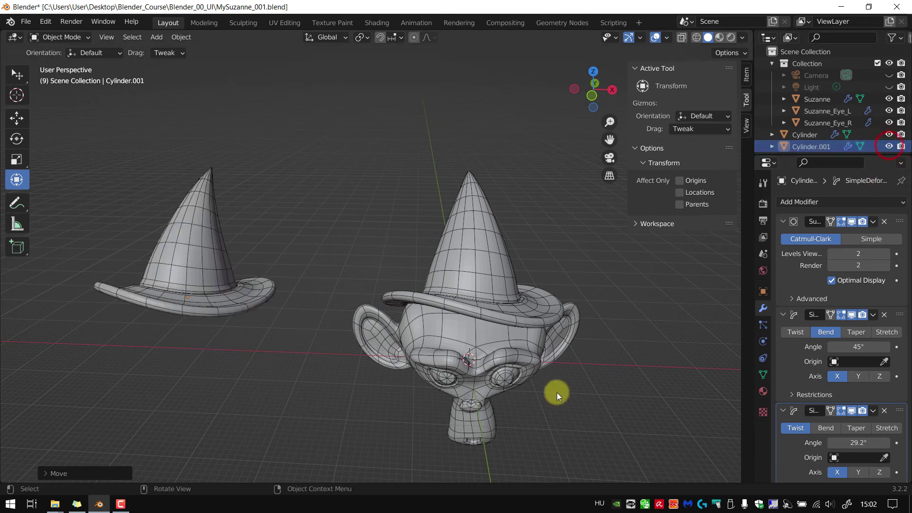
pyautogui.click(189, 251)
pyautogui.press('h')
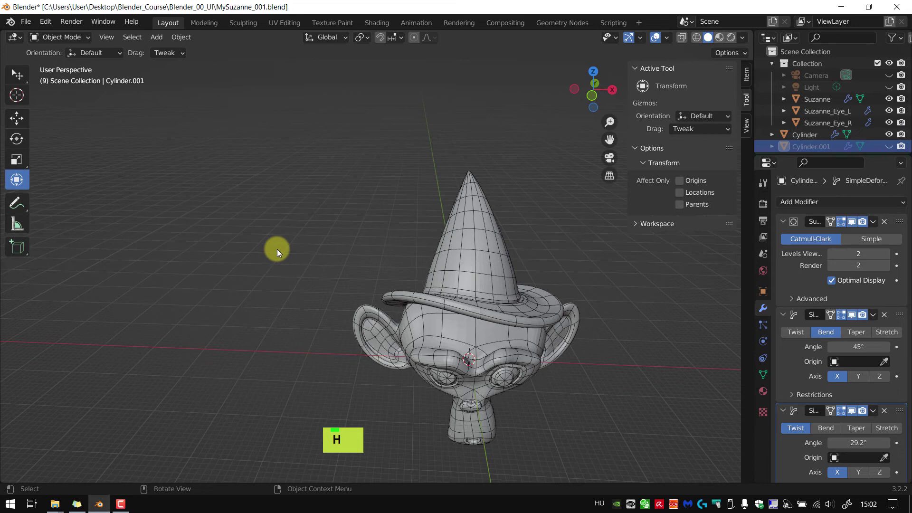
# Reveal all hidden objects, and hide the Camera and Light again.
pyautogui.hotkey('alt', 'h')
pyautogui.click(300, 256)
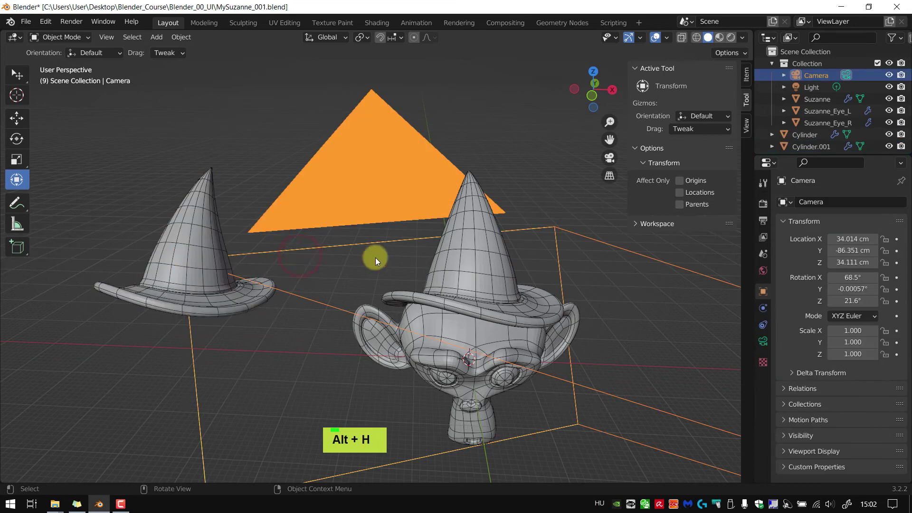
pyautogui.click(887, 75)
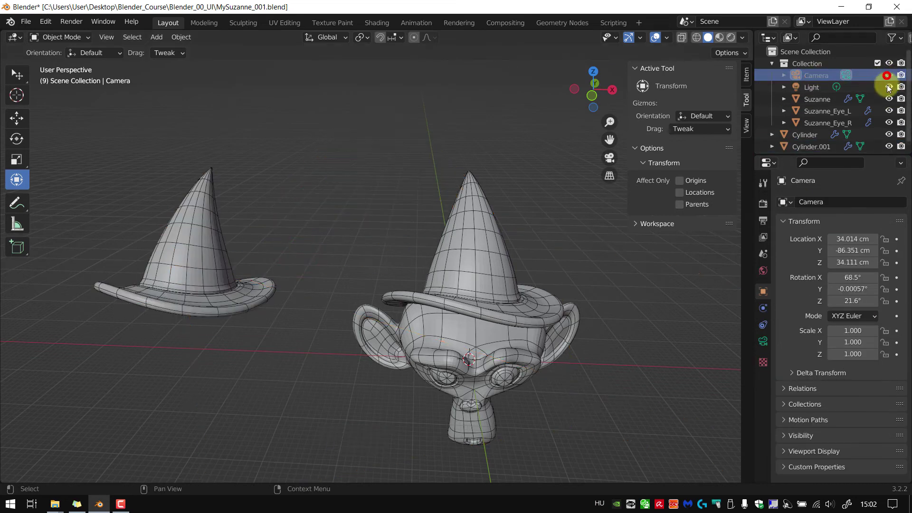
pyautogui.click(889, 87)
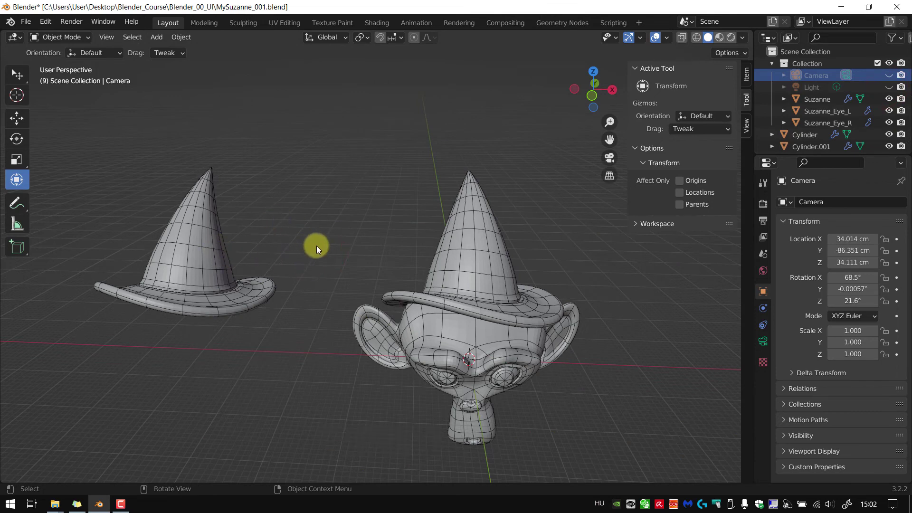
# Select the duplicate hat beside Suzanne and hide it as a backup copy.
pyautogui.click(522, 265)
pyautogui.keyDown('shift'); pyautogui.moveTo(570, 266); pyautogui.dragTo(503, 264, button='middle'); pyautogui.keyUp('shift')
pyautogui.click(190, 262)
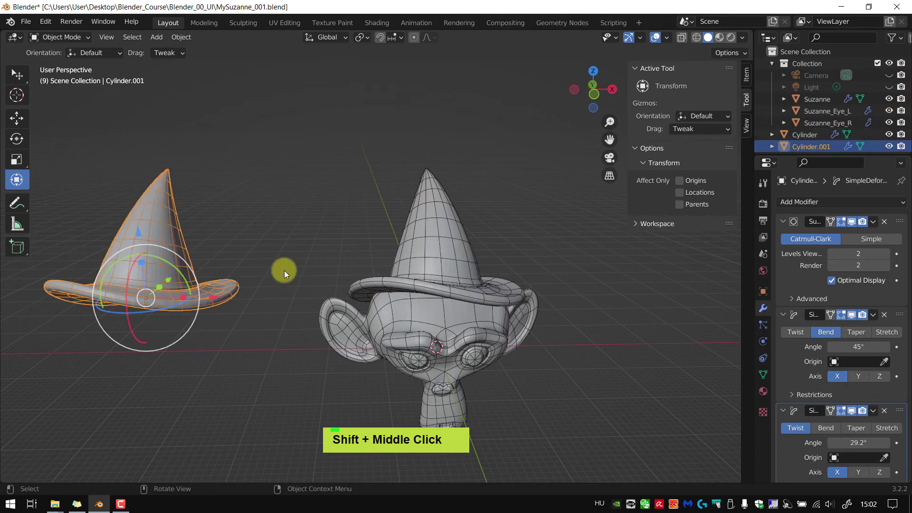
pyautogui.press('h')
pyautogui.scroll(-2, 409, 241)
# Select the hat on Suzanne's head and collapse the settings of both its Simple Deform modifiers.
pyautogui.click(404, 254)
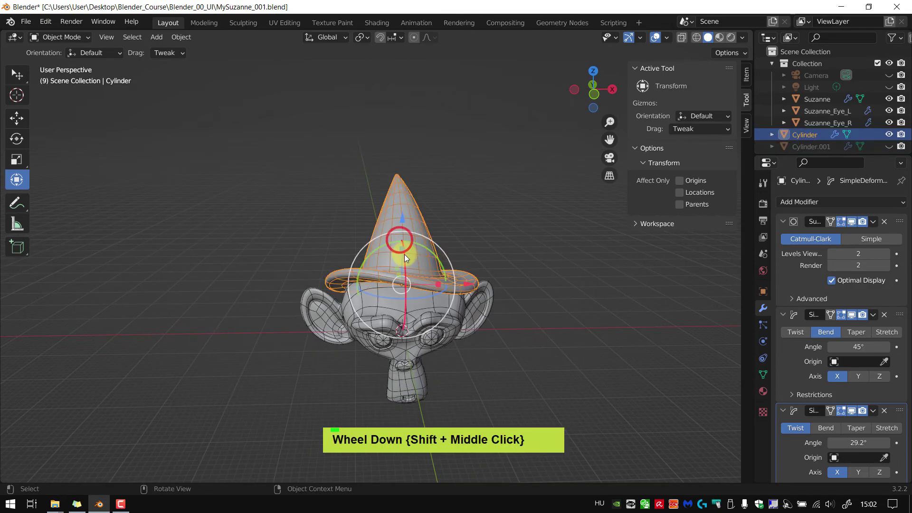
pyautogui.scroll(1, 404, 255)
pyautogui.keyDown('shift'); pyautogui.moveTo(404, 255); pyautogui.dragTo(428, 262, button='middle'); pyautogui.keyUp('shift')
pyautogui.scroll(1, 437, 261)
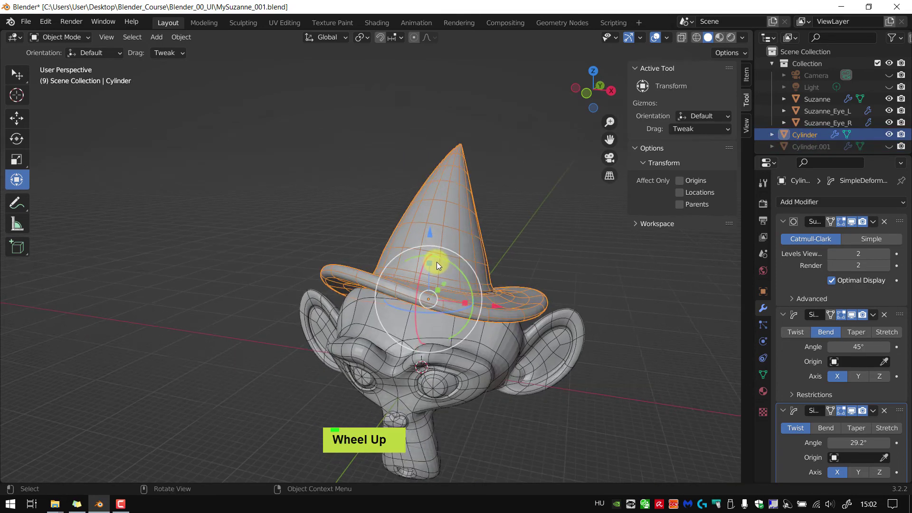
pyautogui.scroll(1, 437, 261)
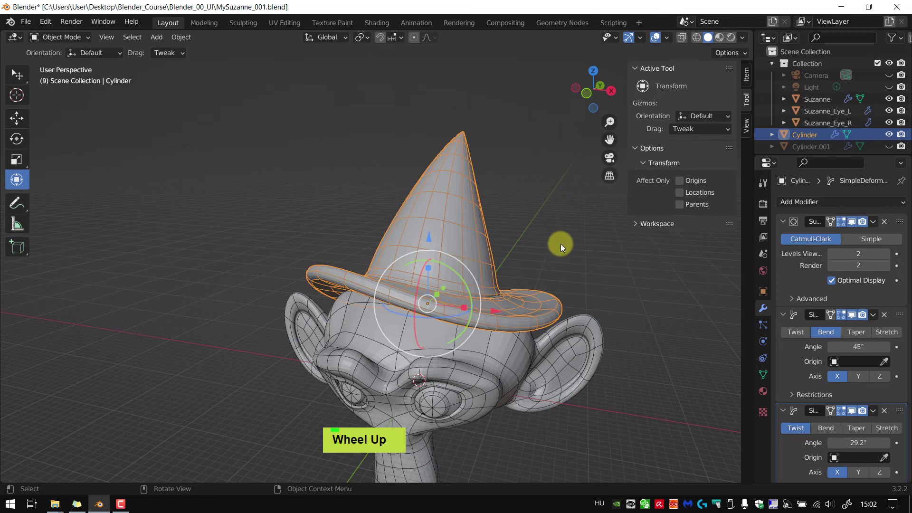
pyautogui.click(783, 315)
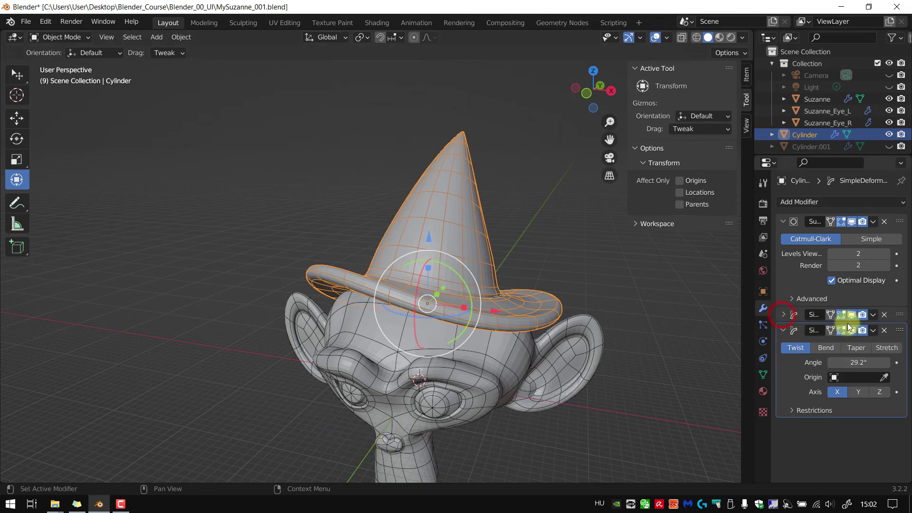
pyautogui.click(783, 330)
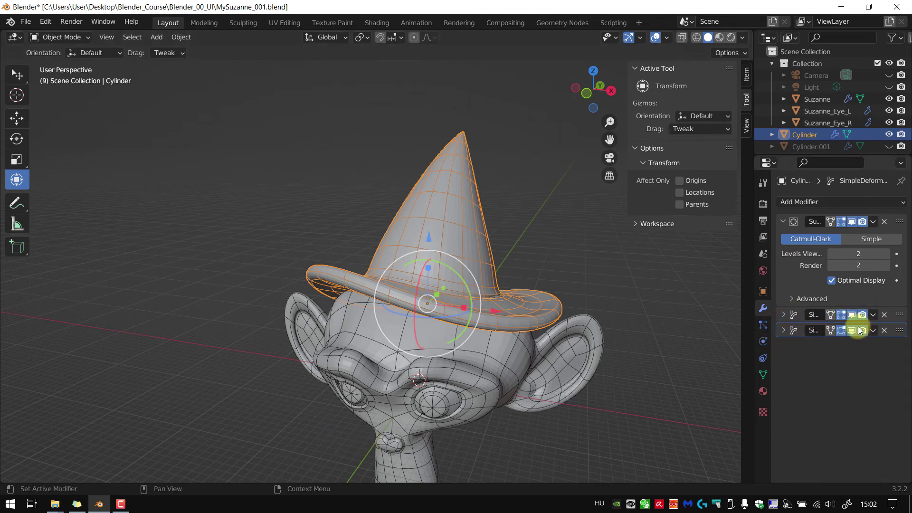
# Turn off Optimal Display in the hat's Subdivision modifier.
pyautogui.click(858, 255)
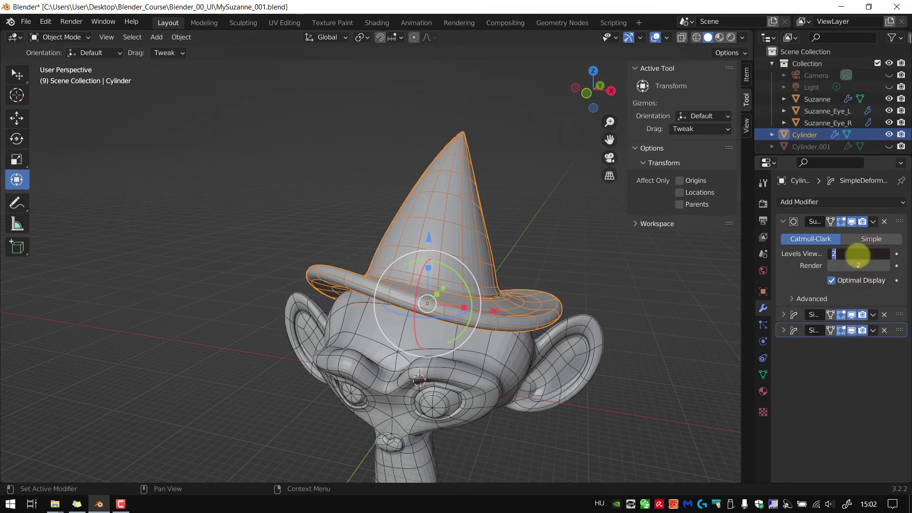
pyautogui.doubleClick(831, 280)
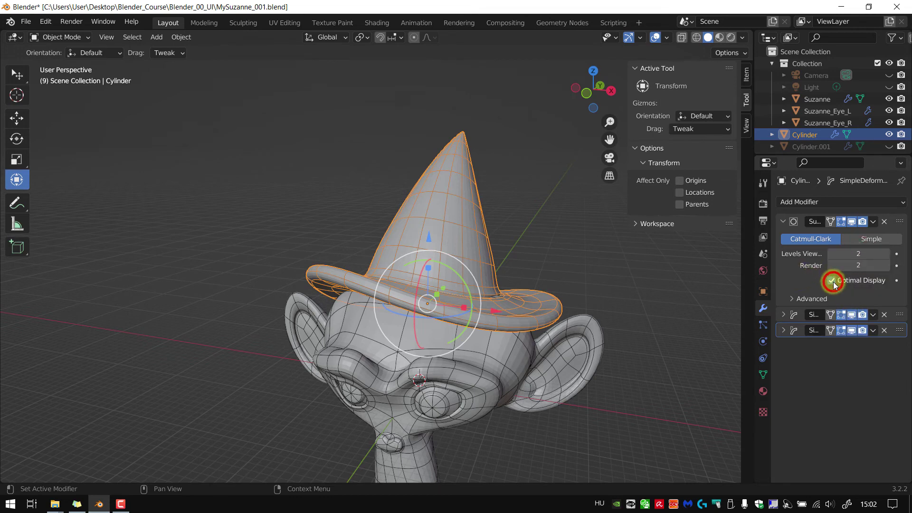
pyautogui.middleClick(458, 260)
pyautogui.scroll(3, 449, 247)
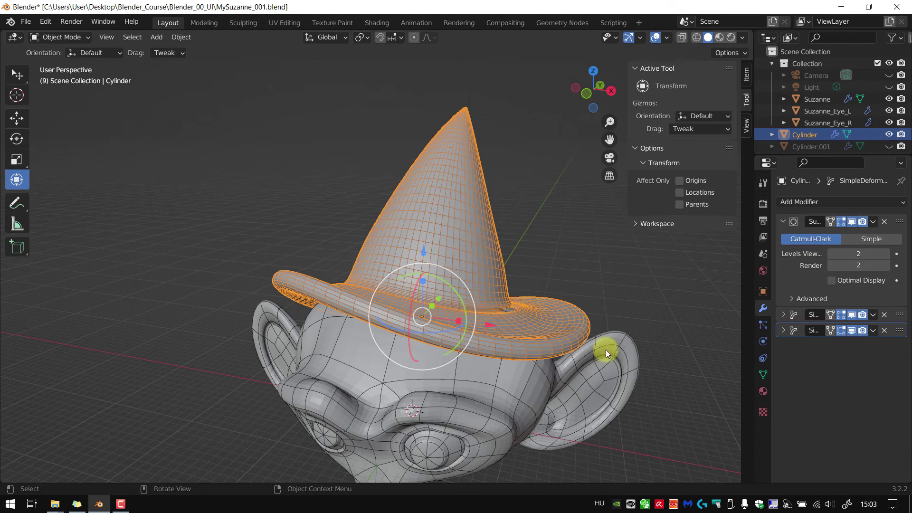
# Set the viewport level of the hat's Subdivision modifier to 1.
pyautogui.click(850, 252)
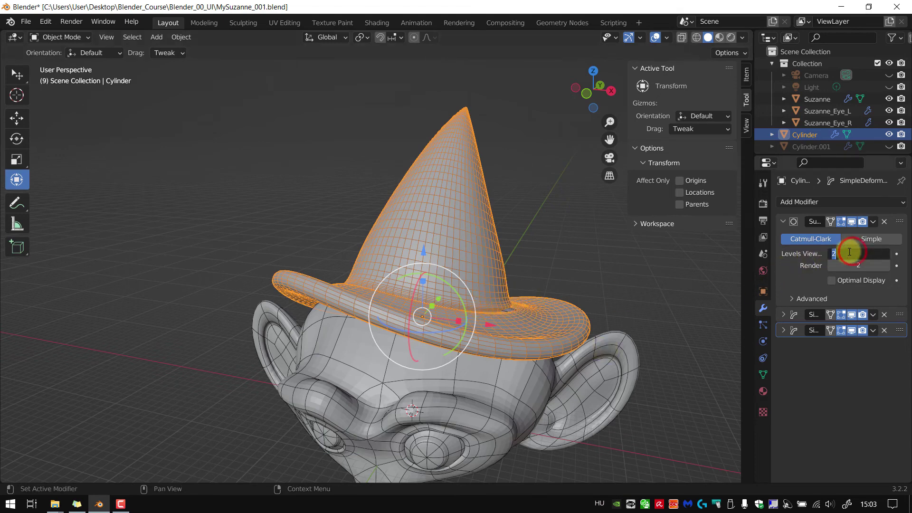
pyautogui.write('1')
pyautogui.press('Return')
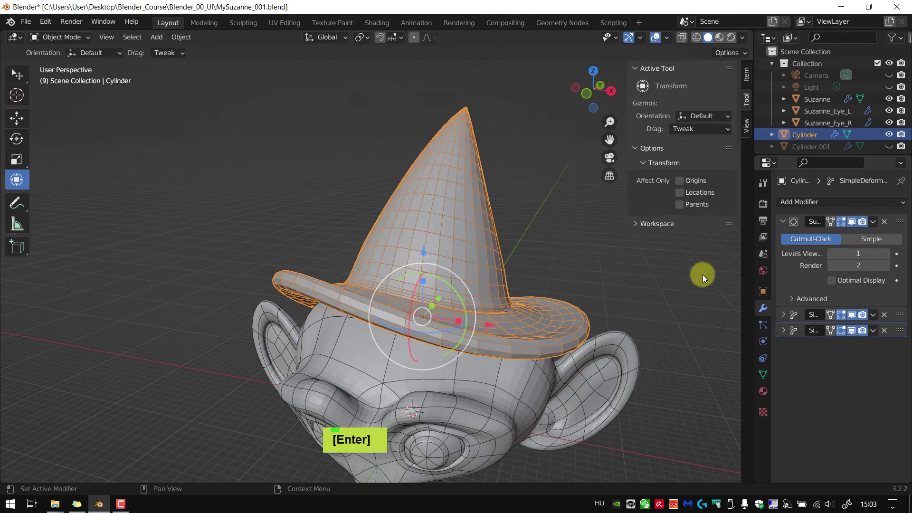
pyautogui.moveTo(618, 304)
pyautogui.mouseDown(button='middle')
pyautogui.moveTo(602, 324)
pyautogui.moveTo(582, 326)
pyautogui.moveTo(631, 301)
pyautogui.moveTo(604, 309)
pyautogui.mouseUp(button='middle')
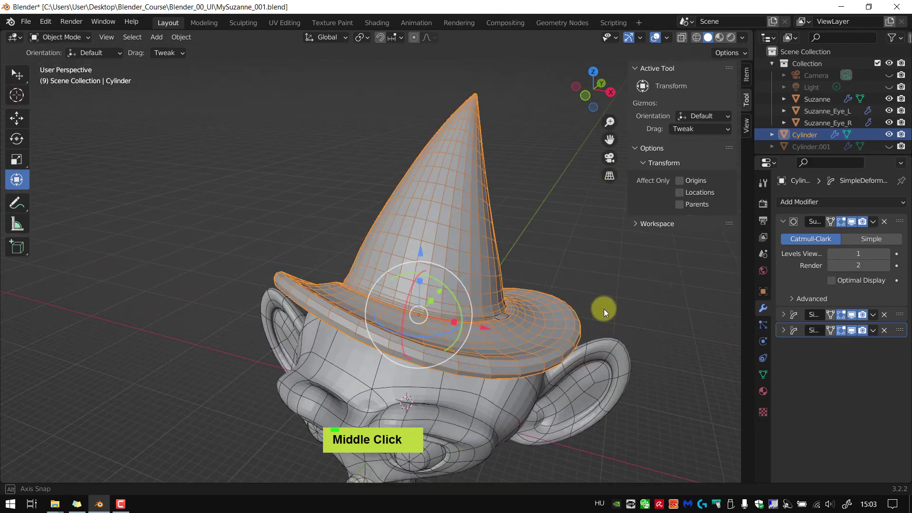
# Set the viewport level of the hat's Subdivision modifier to 0.
pyautogui.click(870, 255)
pyautogui.write('0')
pyautogui.press('Return')
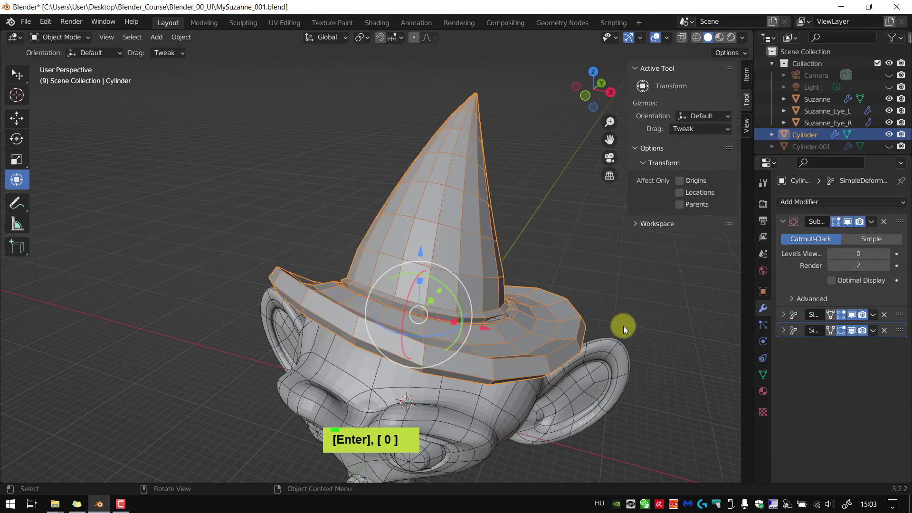
pyautogui.moveTo(623, 325)
pyautogui.mouseDown(button='middle')
pyautogui.moveTo(618, 354)
pyautogui.moveTo(556, 333)
pyautogui.moveTo(547, 269)
pyautogui.moveTo(682, 299)
pyautogui.moveTo(650, 355)
pyautogui.moveTo(663, 377)
pyautogui.moveTo(676, 337)
pyautogui.moveTo(713, 347)
pyautogui.moveTo(693, 356)
pyautogui.moveTo(657, 324)
pyautogui.moveTo(635, 323)
pyautogui.mouseUp(button='middle')
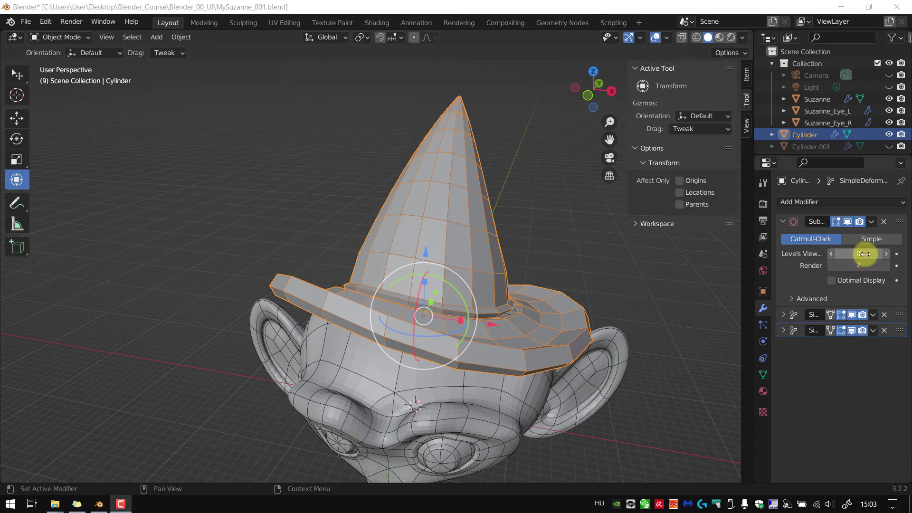
# Remove the hat's Subdivision modifier and bake its two Simple Deform modifiers with Visual Geometry to Mesh.
pyautogui.click(883, 221)
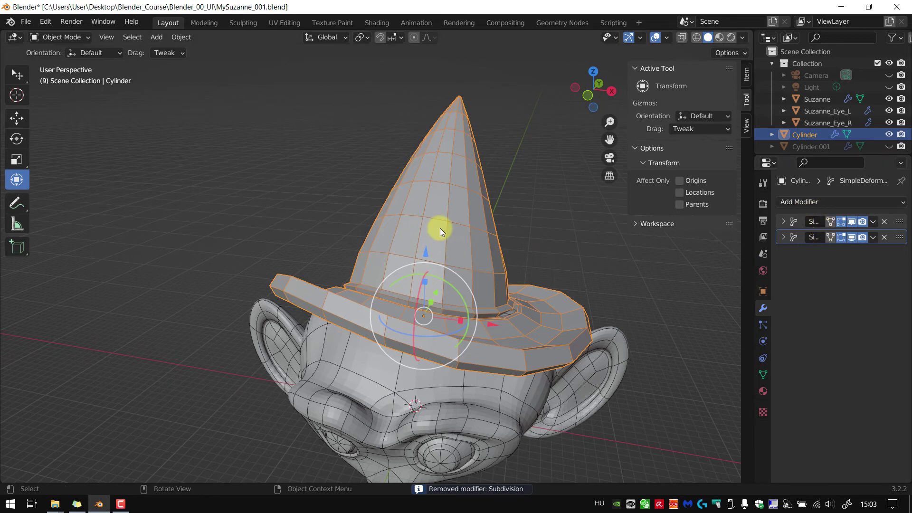
pyautogui.moveTo(440, 228); pyautogui.dragTo(443, 223, button='middle')
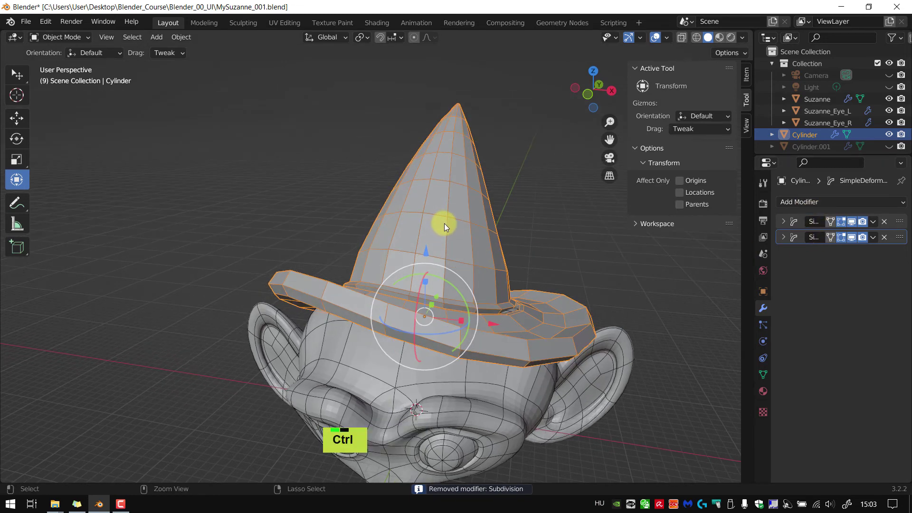
pyautogui.hotkey('ctrl', 'a')
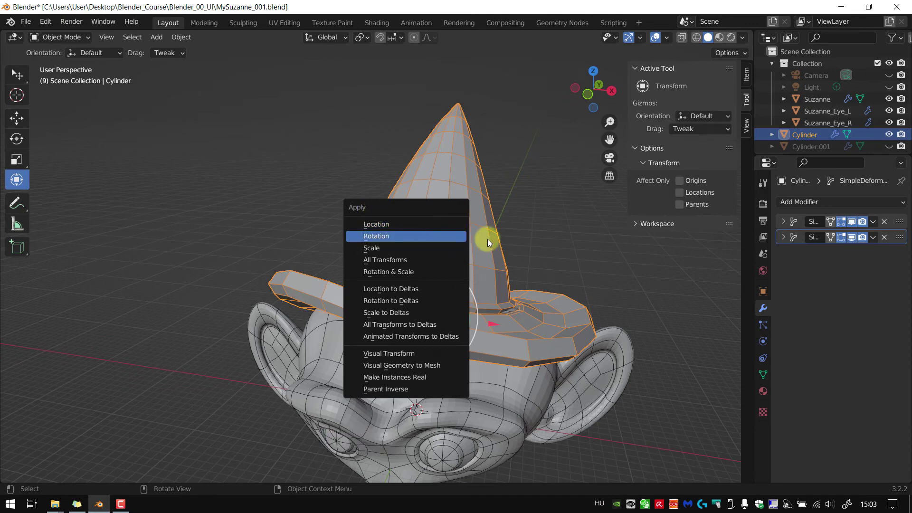
pyautogui.click(854, 222)
pyautogui.click(853, 222)
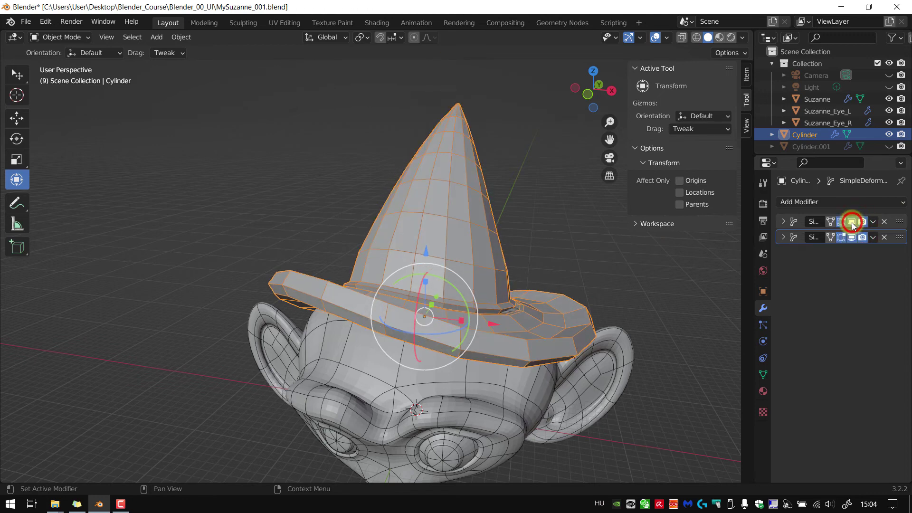
pyautogui.click(862, 222)
pyautogui.click(842, 221)
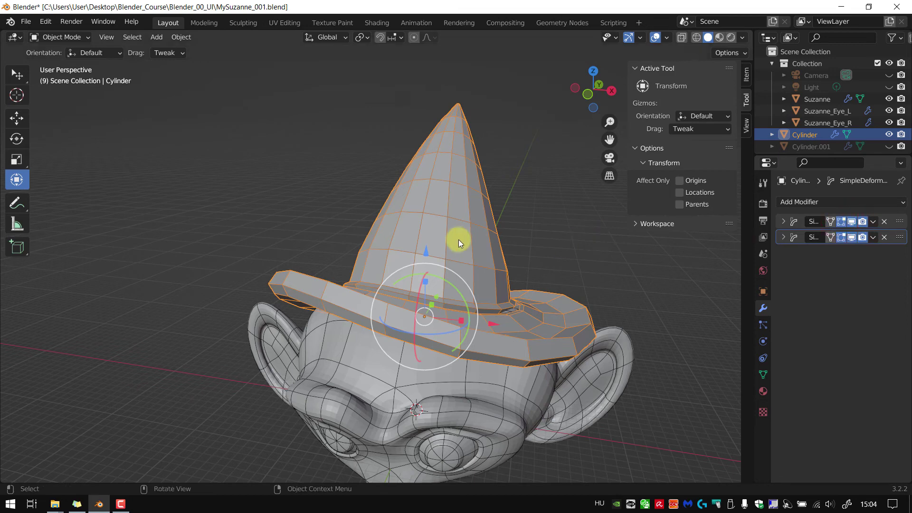
pyautogui.hotkey('ctrl', 'a')
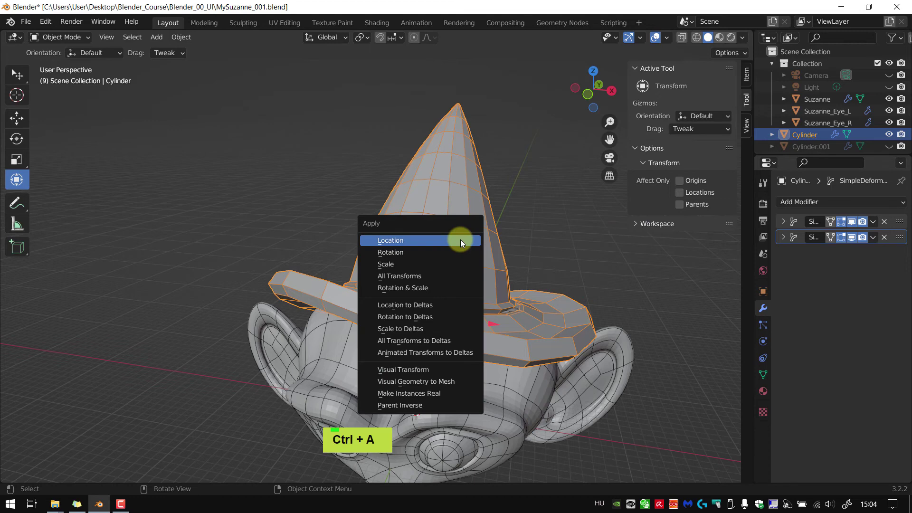
pyautogui.click(438, 383)
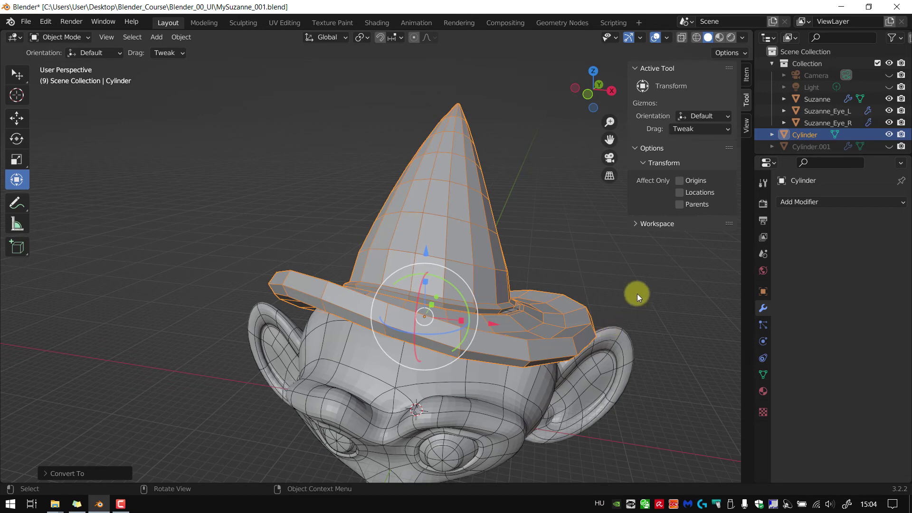
# Enter the hat's edit mode with vertex selection, turn on proportional editing and activate the Transform tool.
pyautogui.press('Tab')
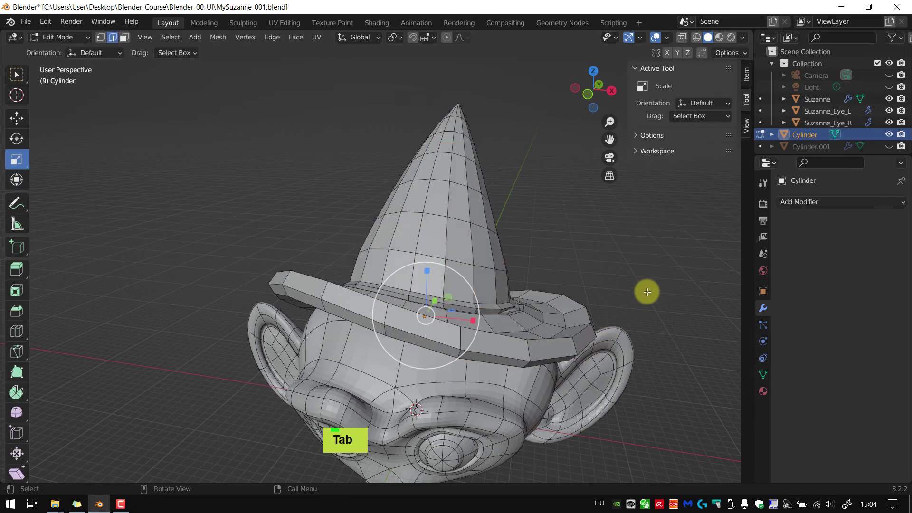
pyautogui.moveTo(655, 282); pyautogui.dragTo(640, 285, button='middle')
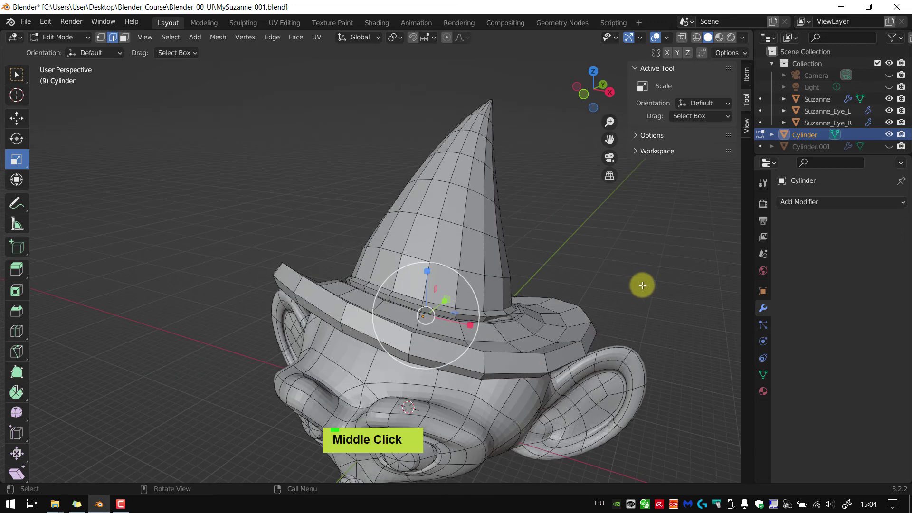
pyautogui.press('1')
pyautogui.click(510, 315)
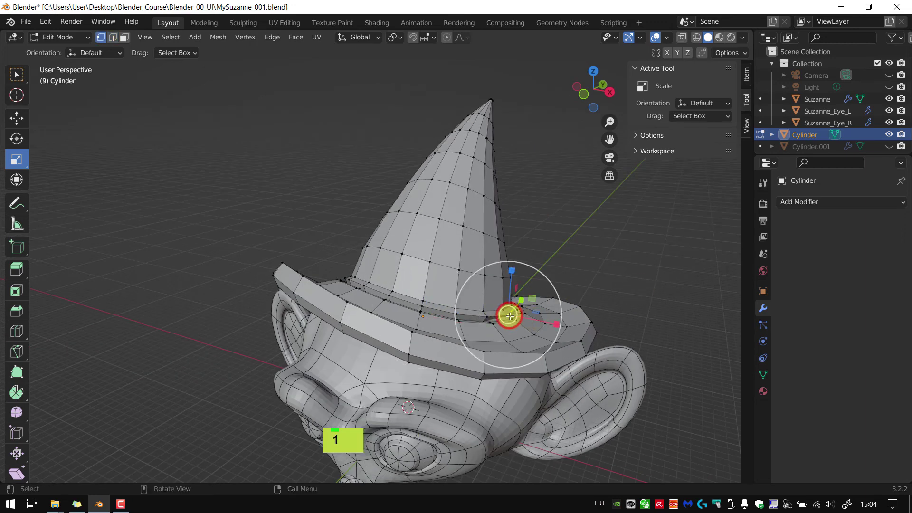
pyautogui.press('o')
pyautogui.hotkey('shift', 'space')
pyautogui.click(512, 316)
pyautogui.press('t')
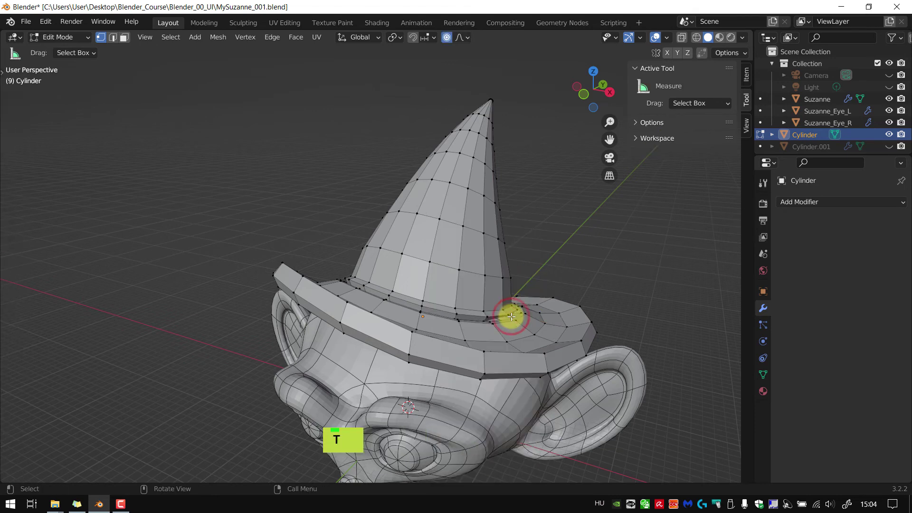
pyautogui.press('t')
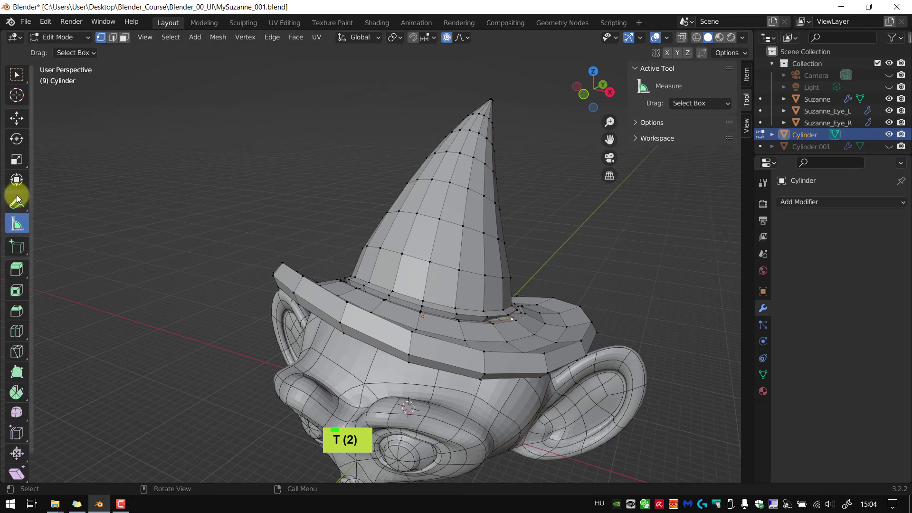
pyautogui.click(15, 180)
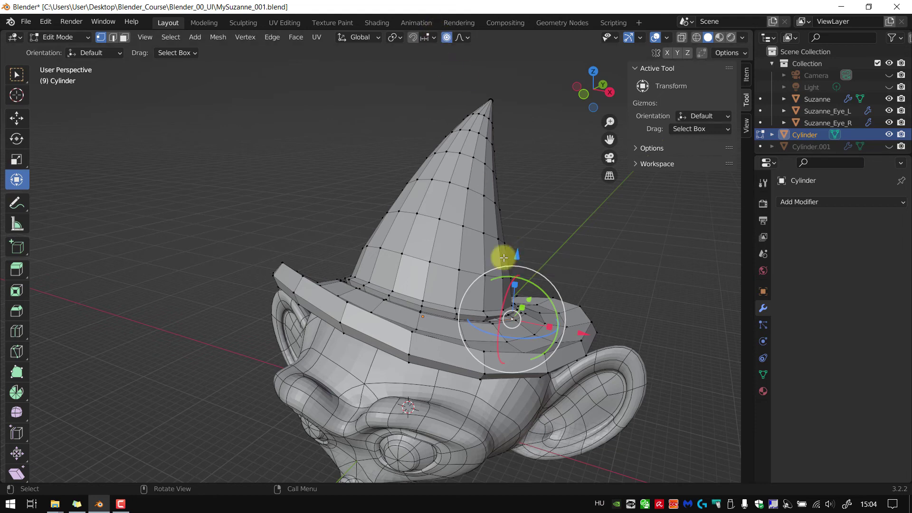
# Raise the selected brim vertex beside the base of the cone and shift it slightly sideways with proportional editing.
pyautogui.moveTo(519, 257); pyautogui.dragTo(521, 245)
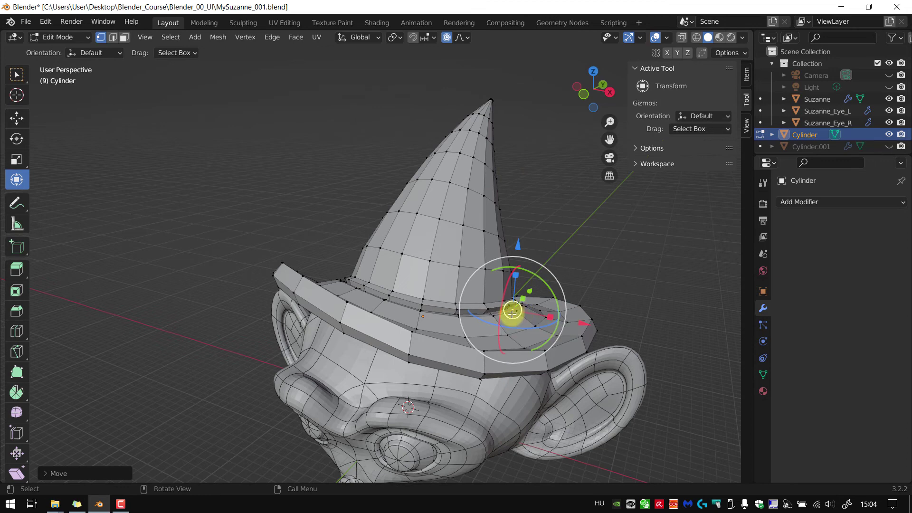
pyautogui.moveTo(512, 311)
pyautogui.mouseDown()
pyautogui.moveTo(516, 304)
pyautogui.moveTo(520, 313)
pyautogui.mouseUp()
pyautogui.scroll(-2, 515, 304)
pyautogui.scroll(7, 516, 304)
# Move two inner-rim vertices under the front of the brim vertically towards Suzanne's head with proportional editing.
pyautogui.moveTo(521, 342); pyautogui.dragTo(408, 302, button='middle')
pyautogui.moveTo(373, 320); pyautogui.dragTo(352, 300, button='middle')
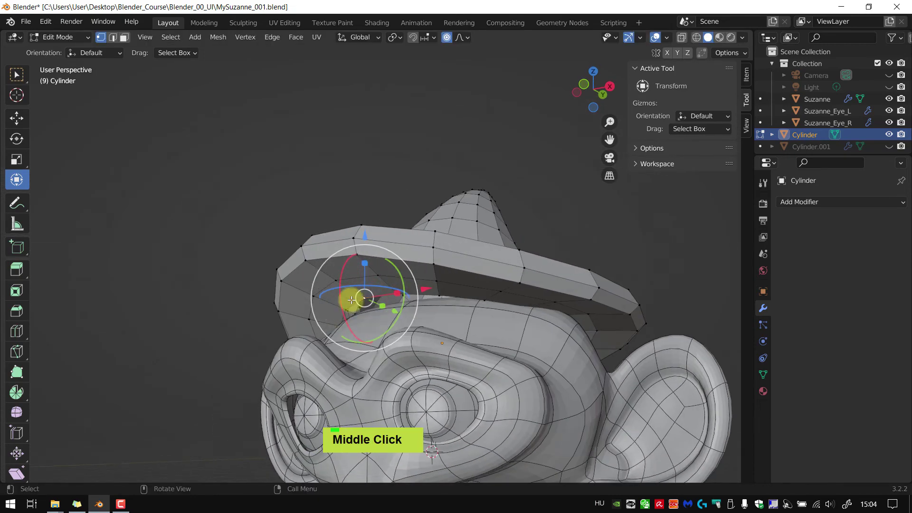
pyautogui.press('g')
pyautogui.middleClick(364, 242)
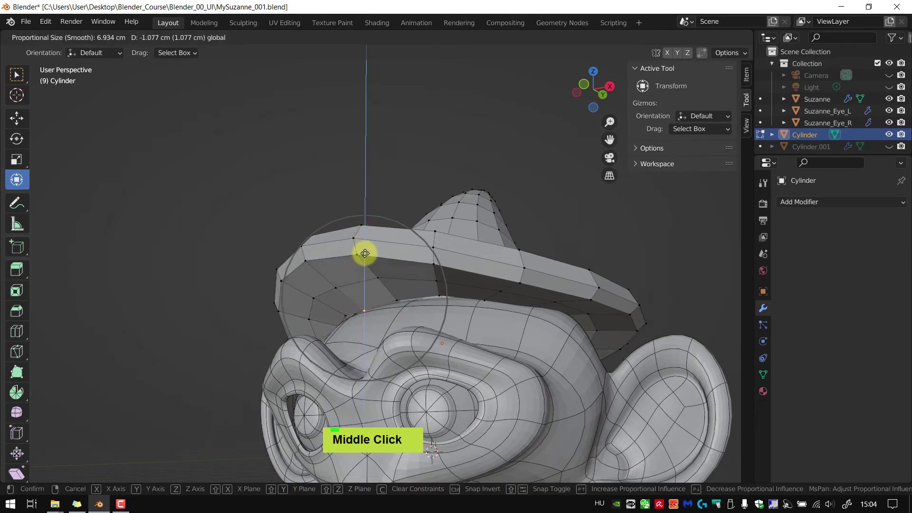
pyautogui.click(365, 256)
pyautogui.click(438, 295)
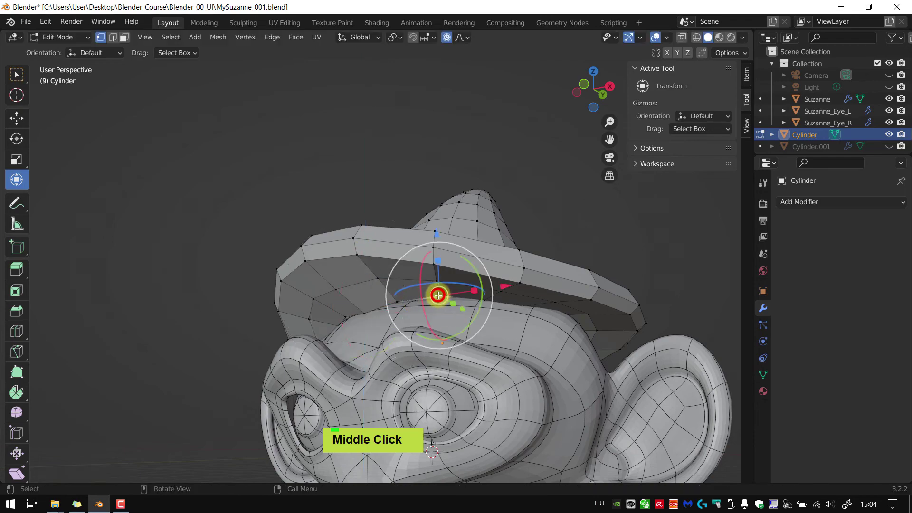
pyautogui.press('g')
pyautogui.middleClick(434, 244)
pyautogui.click(434, 246)
# Move further inner-rim vertices under the brim above Suzanne's forehead so the hat fits the head.
pyautogui.moveTo(434, 247); pyautogui.dragTo(491, 336, button='middle')
pyautogui.moveTo(480, 317); pyautogui.dragTo(448, 329)
pyautogui.moveTo(448, 329); pyautogui.dragTo(387, 298, button='middle')
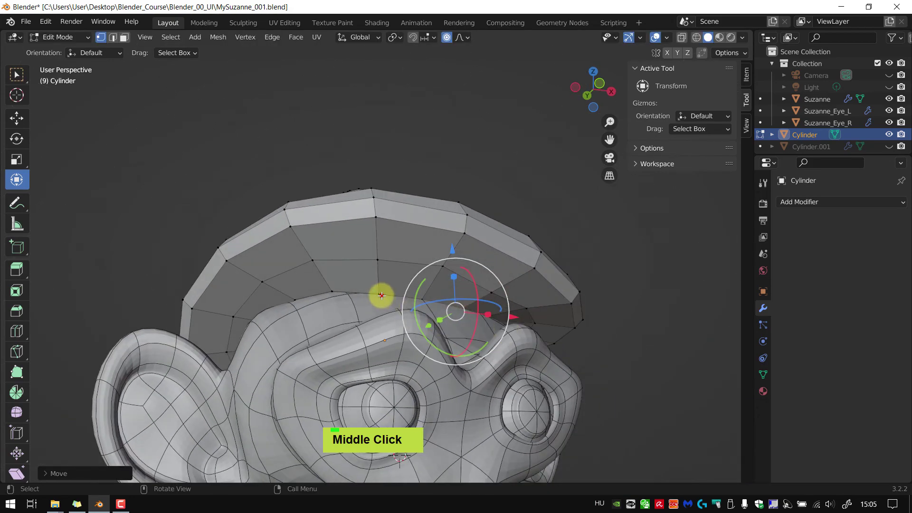
pyautogui.click(376, 296)
pyautogui.moveTo(359, 305); pyautogui.dragTo(369, 297)
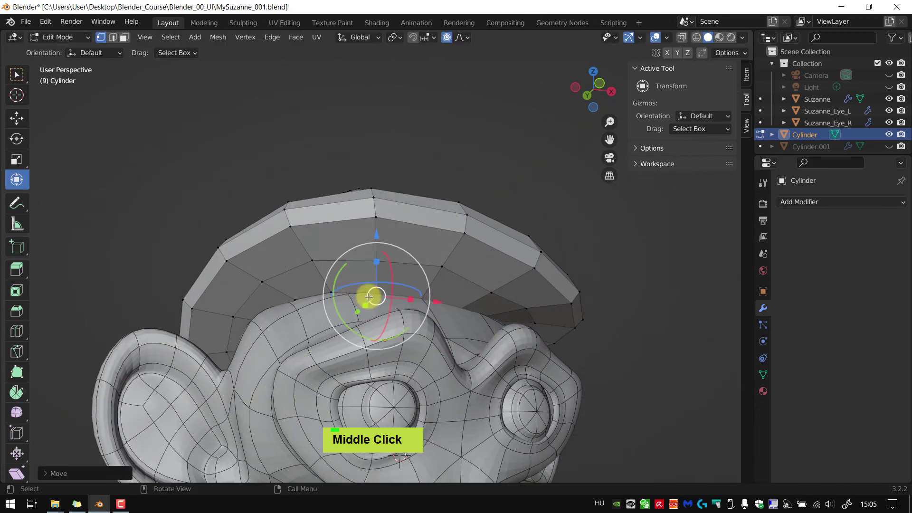
pyautogui.moveTo(369, 296); pyautogui.dragTo(357, 291, button='middle')
pyautogui.click(332, 291)
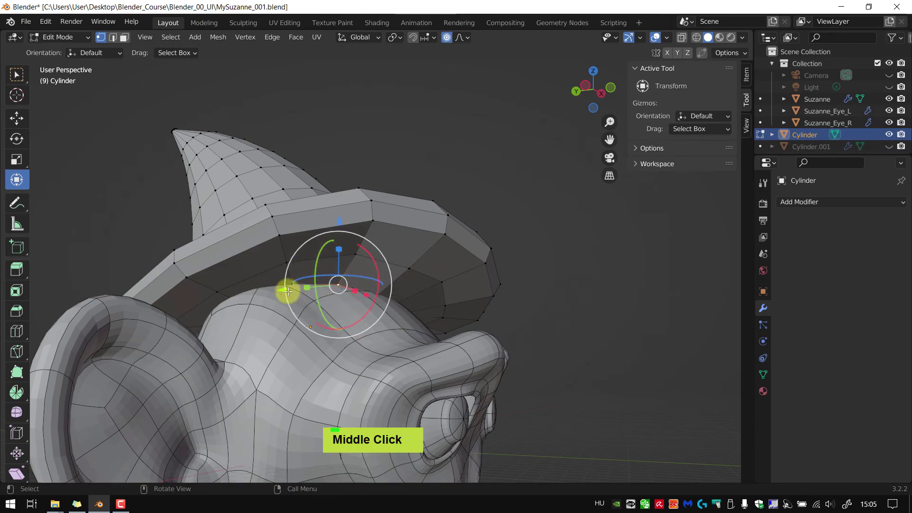
pyautogui.moveTo(288, 291); pyautogui.dragTo(280, 286)
# Bend the upper part of the cone by moving and rotating one of its side vertices with proportional editing.
pyautogui.moveTo(319, 305); pyautogui.dragTo(481, 267, button='middle')
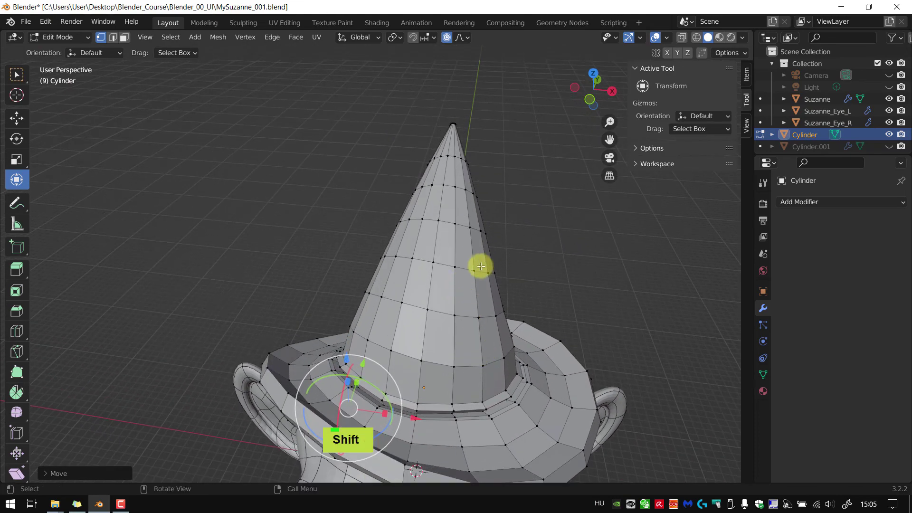
pyautogui.keyDown('shift'); pyautogui.click(480, 232); pyautogui.keyUp('shift')
pyautogui.moveTo(480, 232); pyautogui.dragTo(449, 266, button='middle')
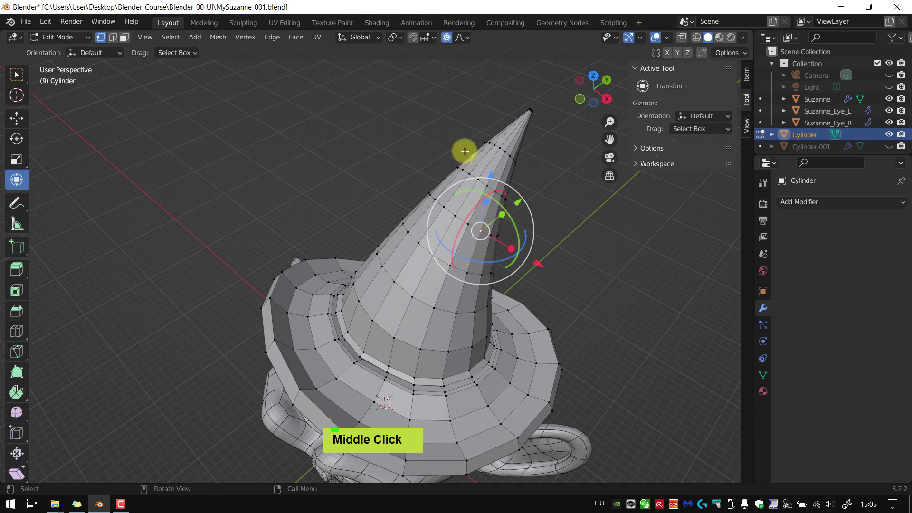
pyautogui.scroll(2, 476, 232)
pyautogui.moveTo(483, 229); pyautogui.dragTo(477, 235)
pyautogui.scroll(-2, 478, 233)
pyautogui.scroll(-2, 478, 232)
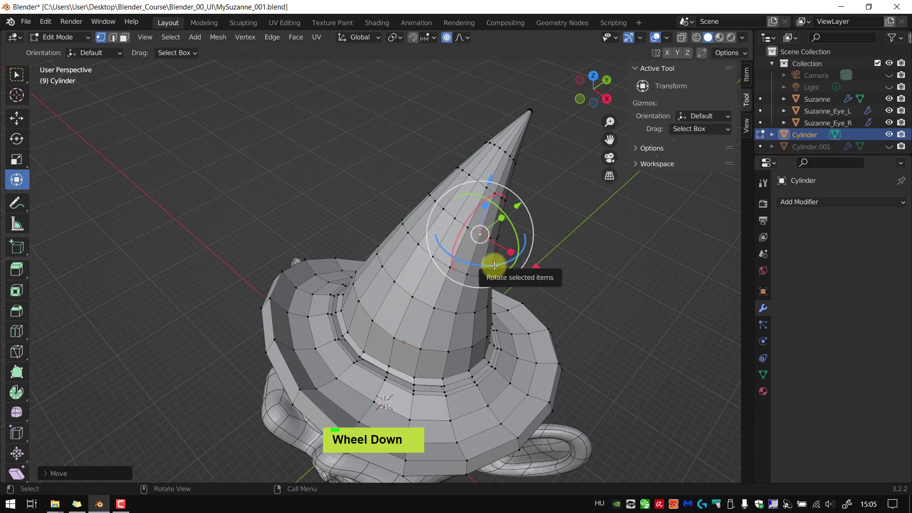
pyautogui.moveTo(494, 265); pyautogui.dragTo(482, 261)
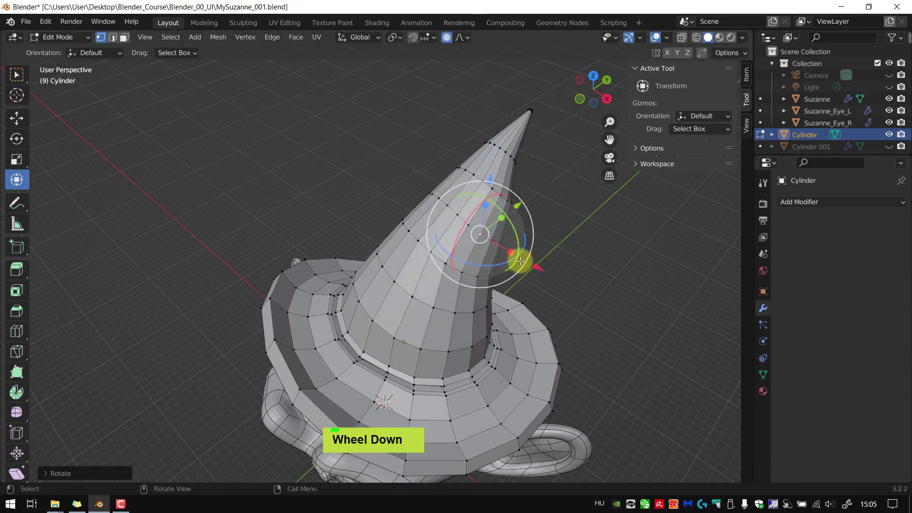
pyautogui.moveTo(538, 270); pyautogui.dragTo(514, 258)
# Reshape the front edge of the brim by moving its vertices with proportional editing.
pyautogui.moveTo(514, 259); pyautogui.dragTo(523, 187, button='middle')
pyautogui.scroll(-1, 557, 250)
pyautogui.scroll(-1, 362, 254)
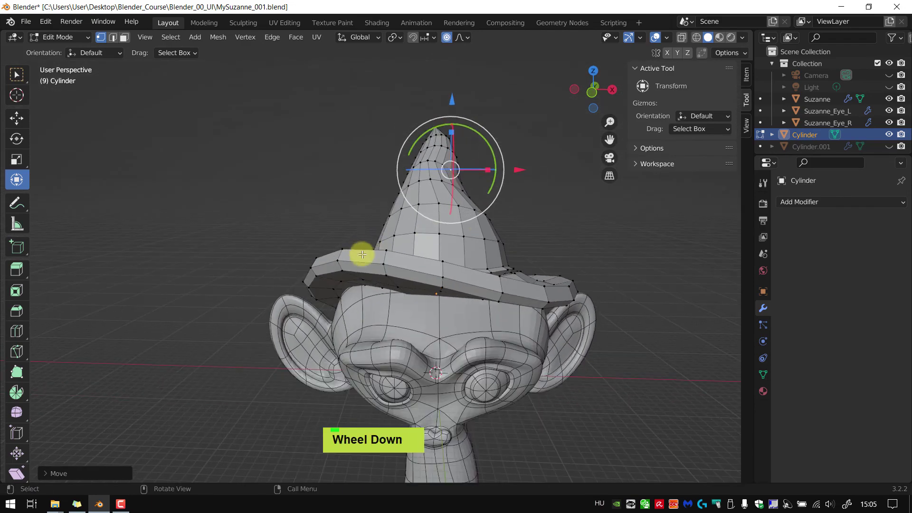
pyautogui.click(385, 265)
pyautogui.moveTo(384, 204); pyautogui.dragTo(342, 219)
pyautogui.click(342, 263)
pyautogui.moveTo(363, 240); pyautogui.dragTo(372, 265, button='middle')
# Add a Subdivision Surface modifier to the hat and set its viewport level to 2.
pyautogui.scroll(-3, 576, 213)
pyautogui.moveTo(576, 230); pyautogui.dragTo(484, 258, button='middle')
pyautogui.click(835, 204)
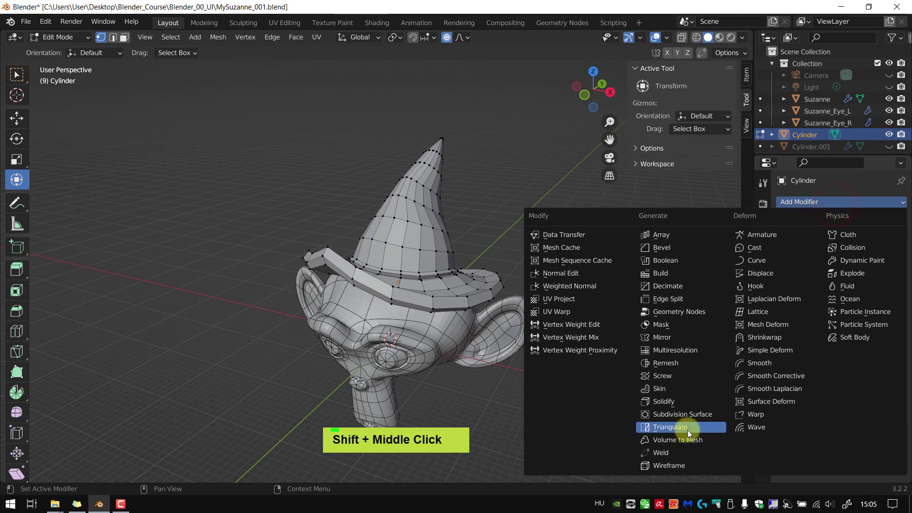
pyautogui.click(682, 414)
pyautogui.moveTo(715, 302); pyautogui.dragTo(722, 299, button='middle')
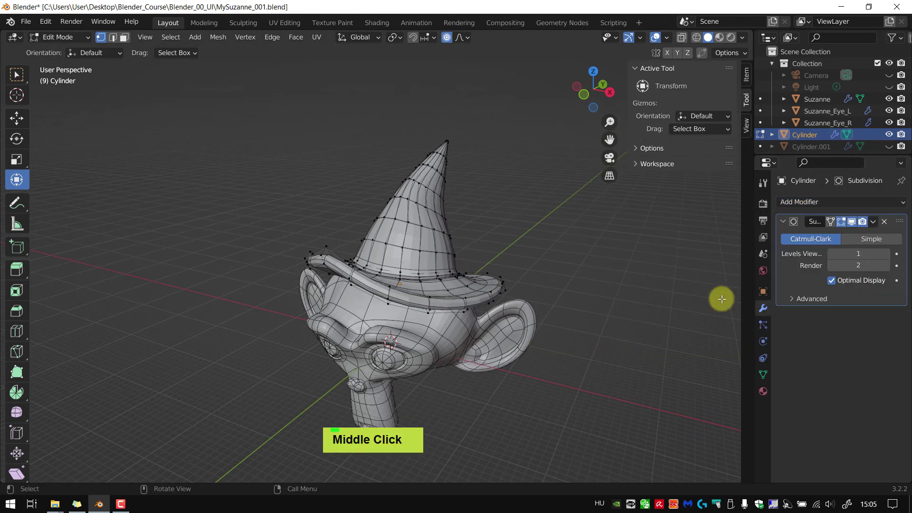
pyautogui.click(864, 255)
pyautogui.write('2')
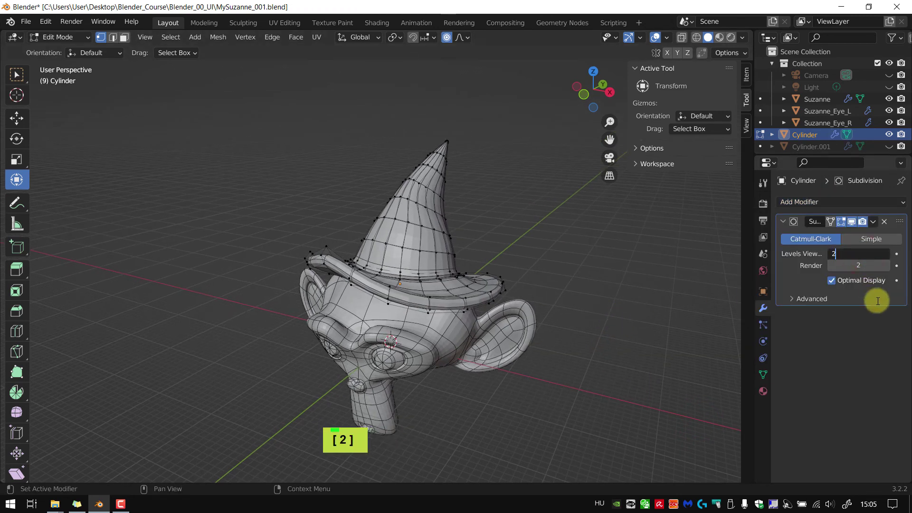
pyautogui.press('Return')
# Return to Object Mode, deselect the hat and turn off the wireframe display in the viewport.
pyautogui.moveTo(556, 261); pyautogui.dragTo(566, 230, button='middle')
pyautogui.press('Tab')
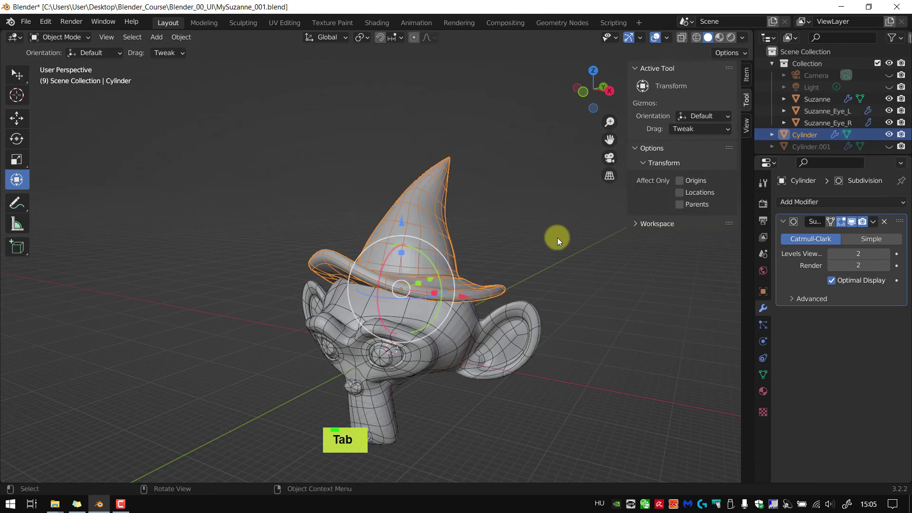
pyautogui.click(557, 238)
pyautogui.keyDown('shift'); pyautogui.moveTo(494, 225); pyautogui.dragTo(452, 226, button='middle'); pyautogui.keyUp('shift')
pyautogui.hotkey('alt', 'e')
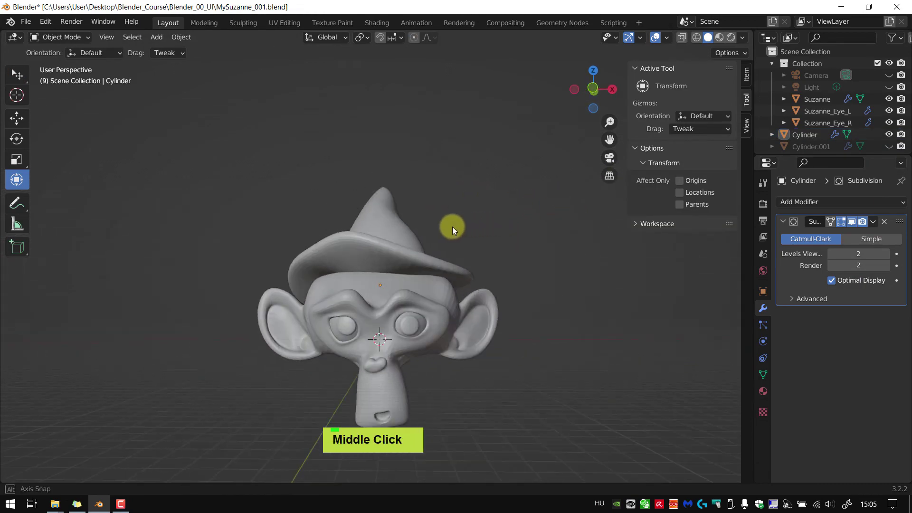
# Select the witch hat and enter Edit Mode.
pyautogui.moveTo(502, 320); pyautogui.dragTo(534, 310, button='middle')
pyautogui.click(461, 286)
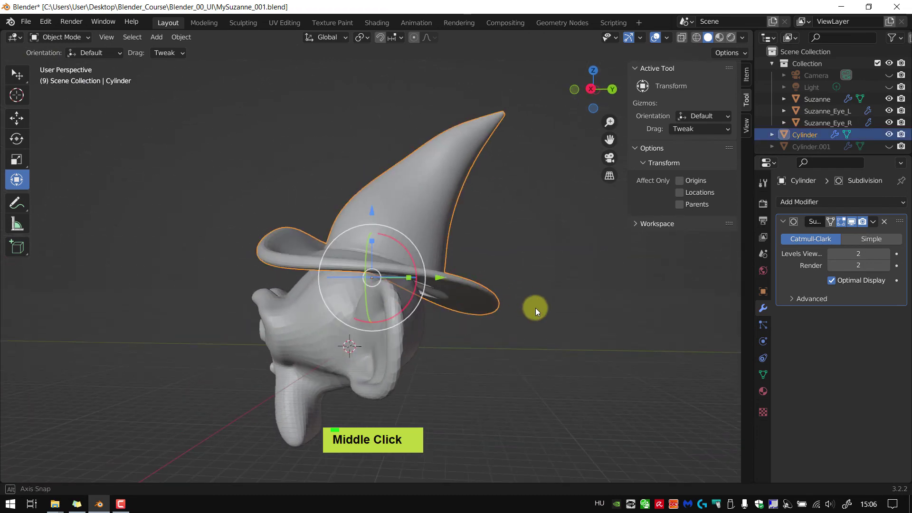
pyautogui.scroll(-2, 534, 309)
pyautogui.moveTo(570, 280); pyautogui.dragTo(523, 283, button='middle')
pyautogui.scroll(2, 503, 290)
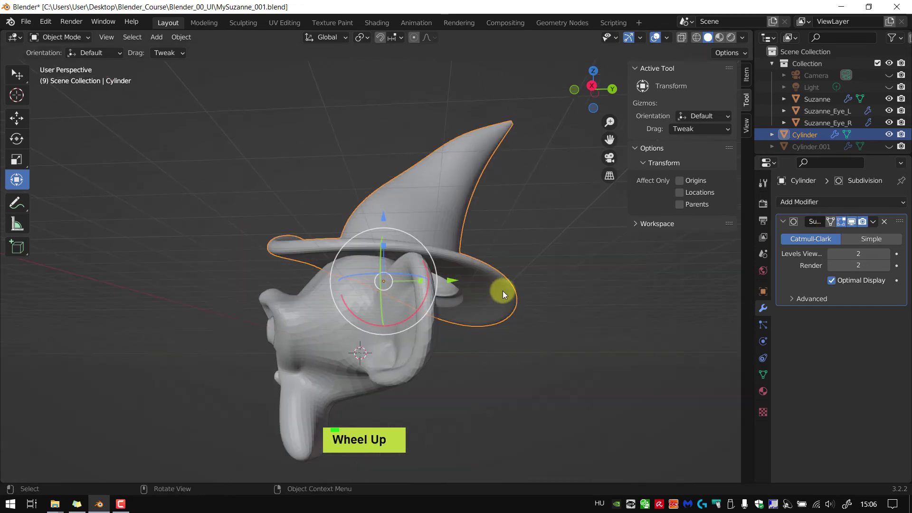
pyautogui.middleClick(502, 290)
pyautogui.press('Tab')
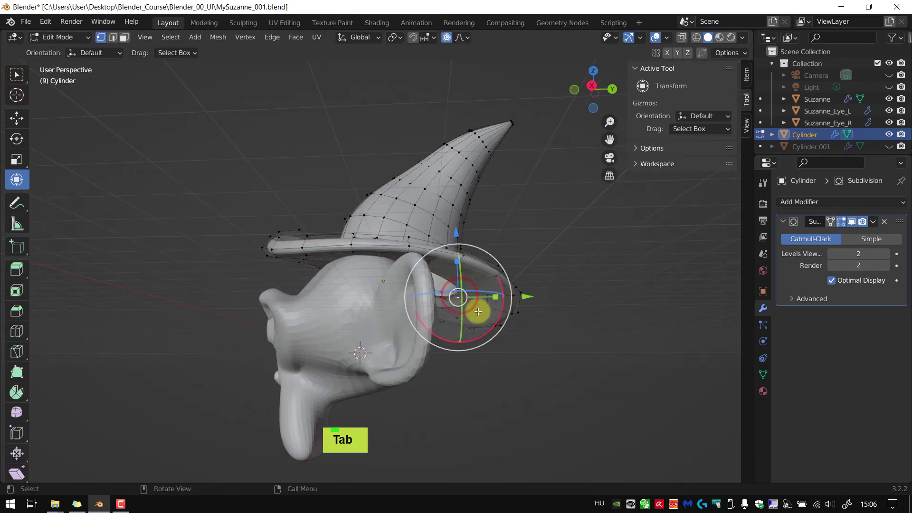
# Rotate the selected vertex at the hat's rear inner edge and move it toward the head along Y with proportional editing.
pyautogui.moveTo(476, 309); pyautogui.dragTo(465, 288, button='middle')
pyautogui.scroll(-1, 465, 288)
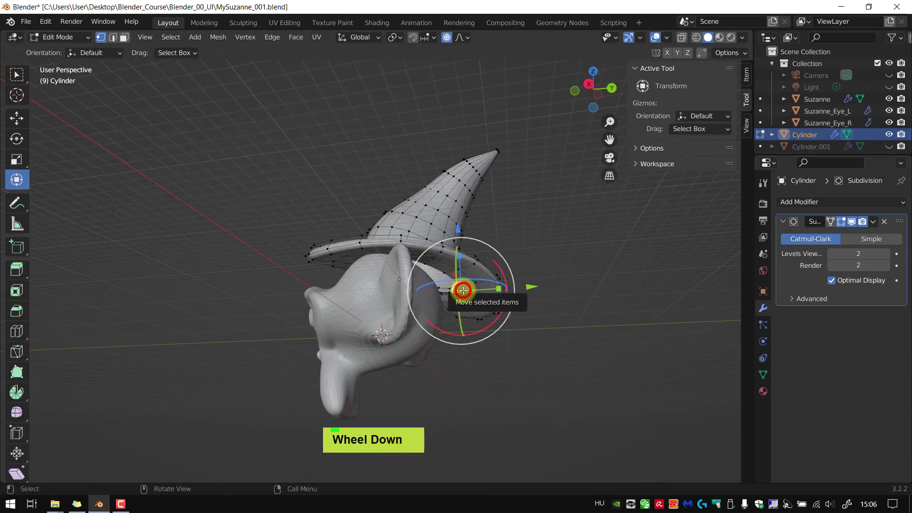
pyautogui.scroll(1, 464, 290)
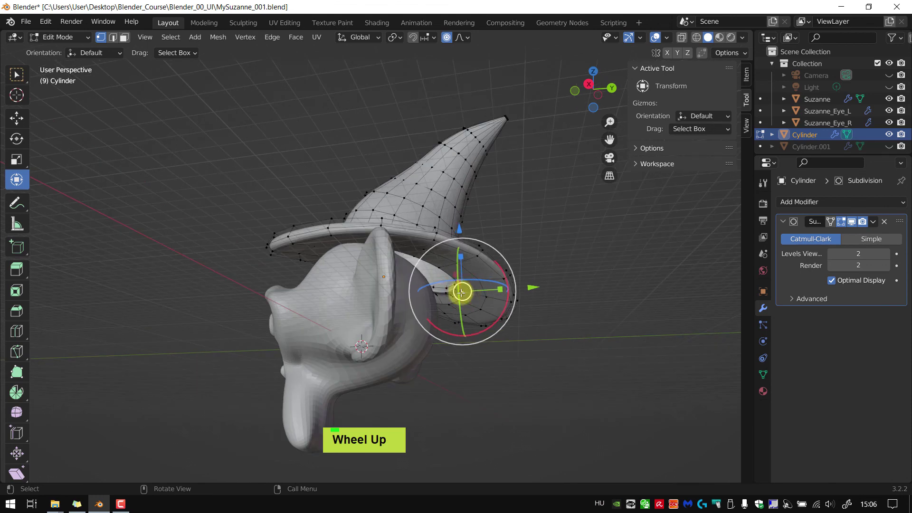
pyautogui.moveTo(461, 292); pyautogui.dragTo(417, 265)
pyautogui.scroll(-1, 456, 293)
pyautogui.scroll(-15, 456, 292)
pyautogui.scroll(1, 456, 292)
pyautogui.scroll(10, 456, 293)
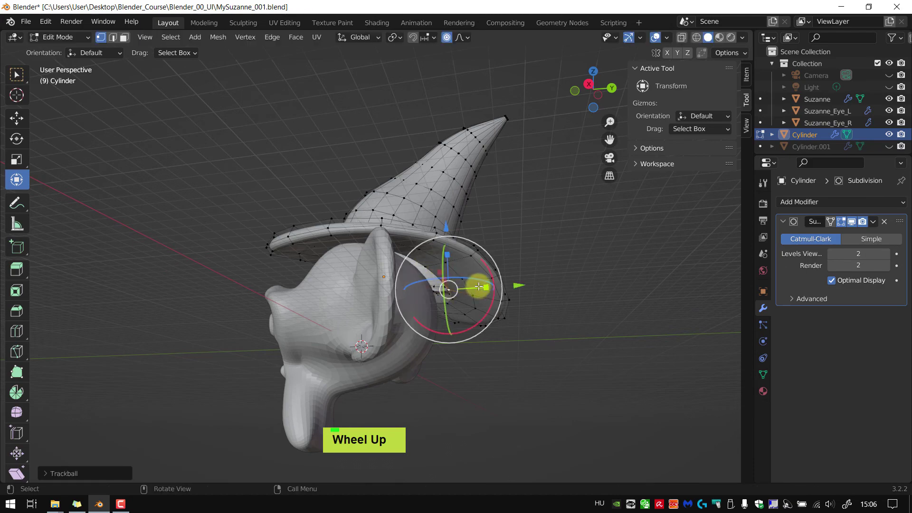
pyautogui.moveTo(517, 285); pyautogui.dragTo(509, 316)
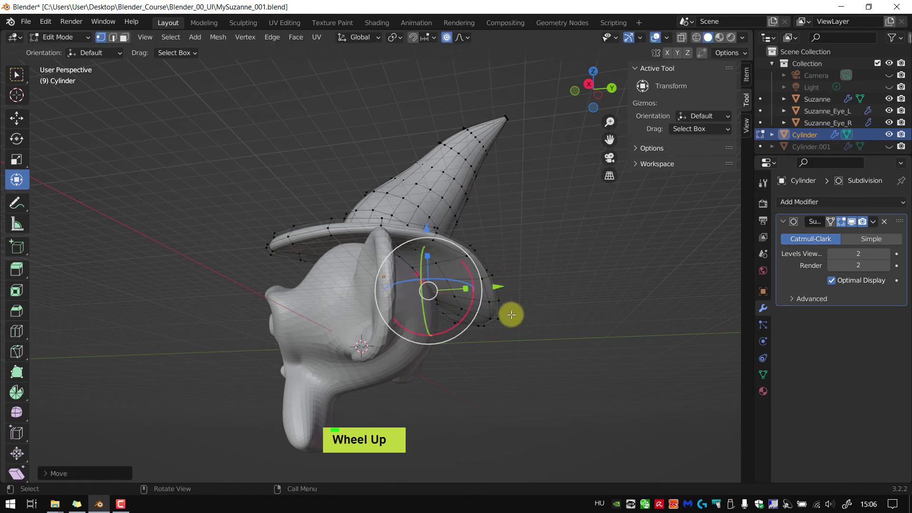
# Push the rear inner edge of the hat further along Y against the back of the head and deselect it.
pyautogui.moveTo(508, 315); pyautogui.dragTo(434, 249, button='middle')
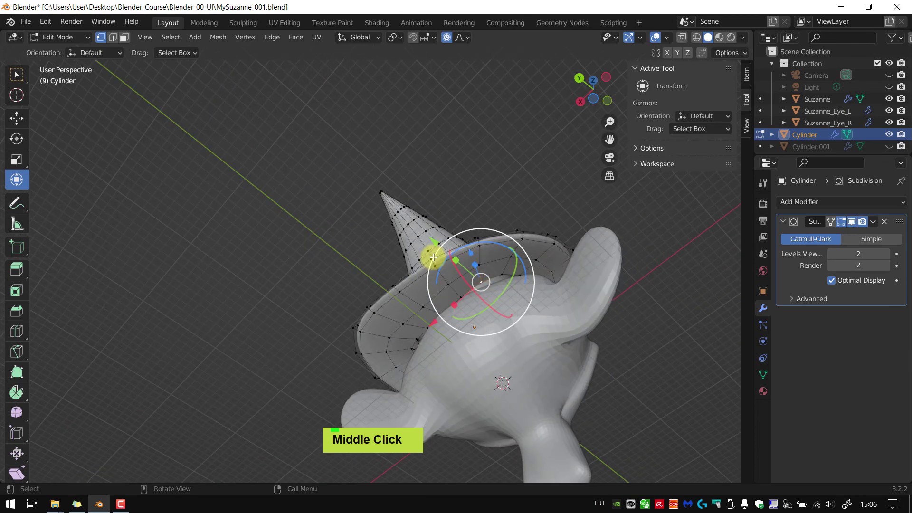
pyautogui.moveTo(434, 241); pyautogui.dragTo(475, 270)
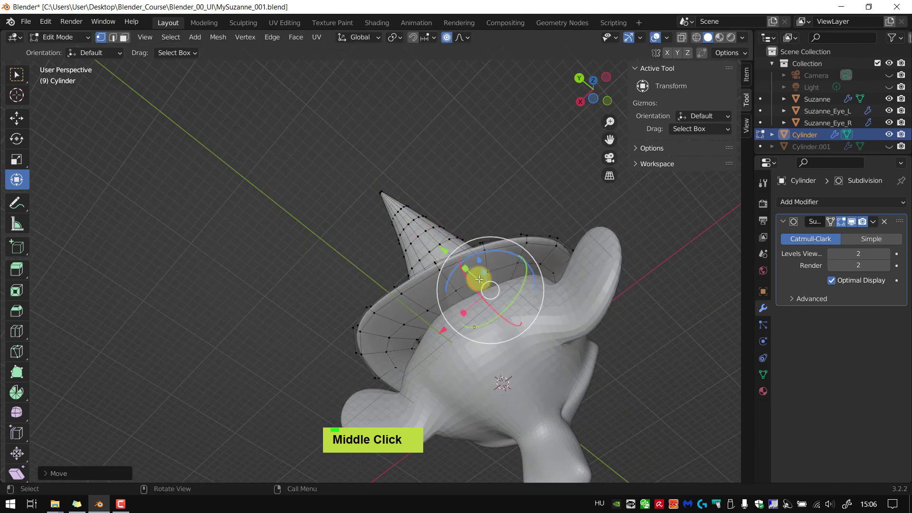
pyautogui.moveTo(474, 271)
pyautogui.mouseDown(button='middle')
pyautogui.moveTo(361, 366)
pyautogui.moveTo(578, 320)
pyautogui.moveTo(500, 281)
pyautogui.moveTo(480, 285)
pyautogui.mouseUp(button='middle')
pyautogui.scroll(-2, 475, 328)
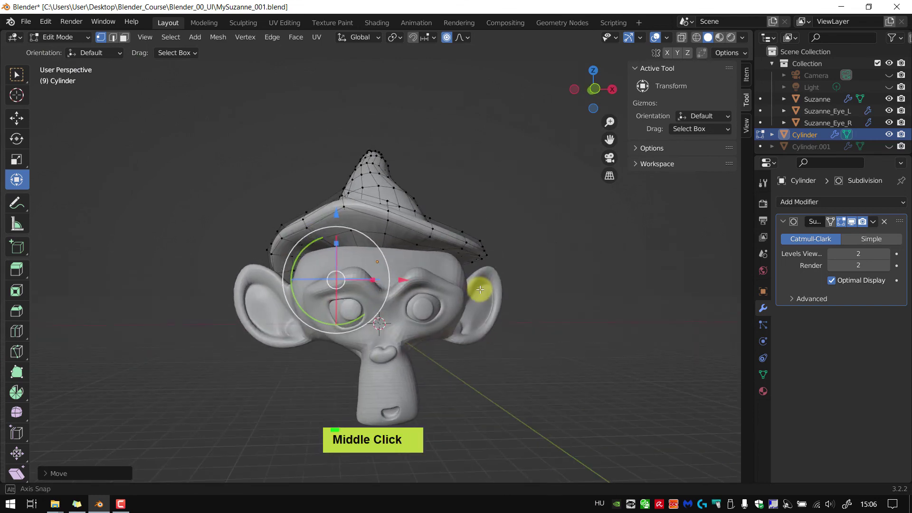
pyautogui.moveTo(417, 285); pyautogui.dragTo(431, 281, button='middle')
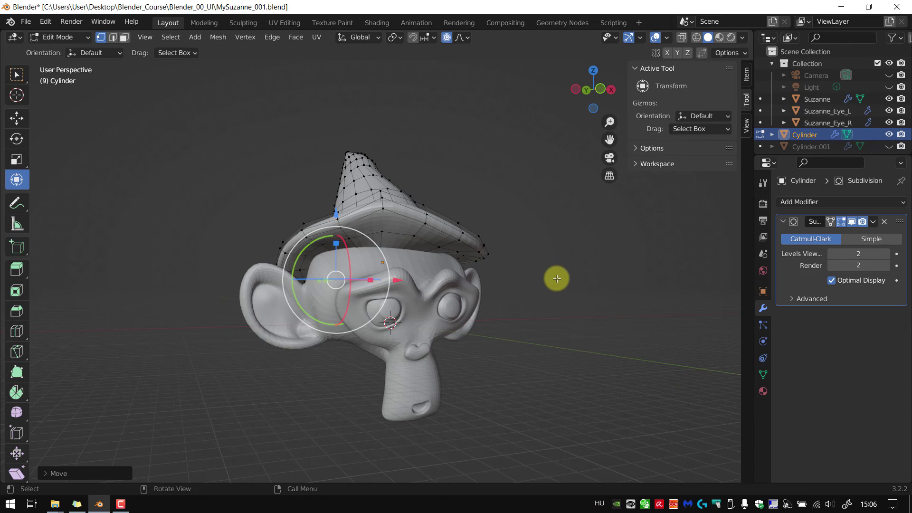
pyautogui.click(557, 278)
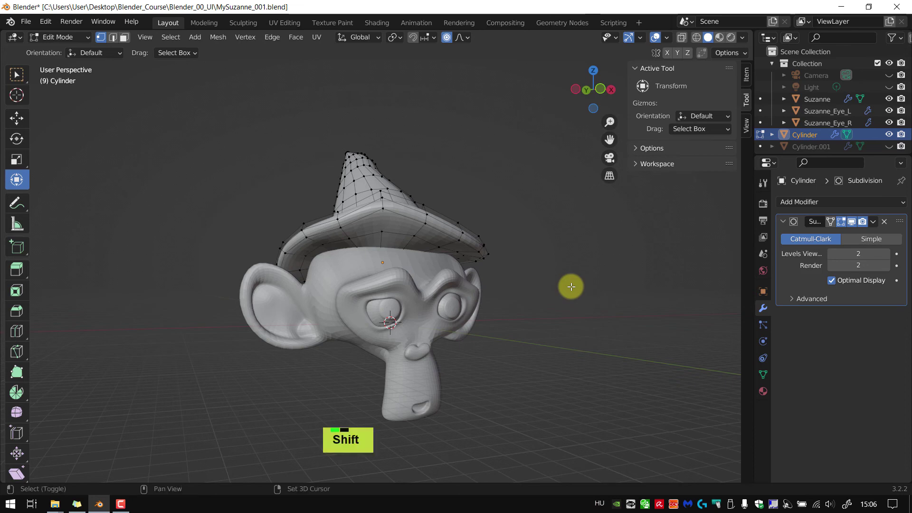
# Return to Object Mode, add a UV sphere and adjust its radius.
pyautogui.hotkey('shift', 'a')
pyautogui.press('Tab')
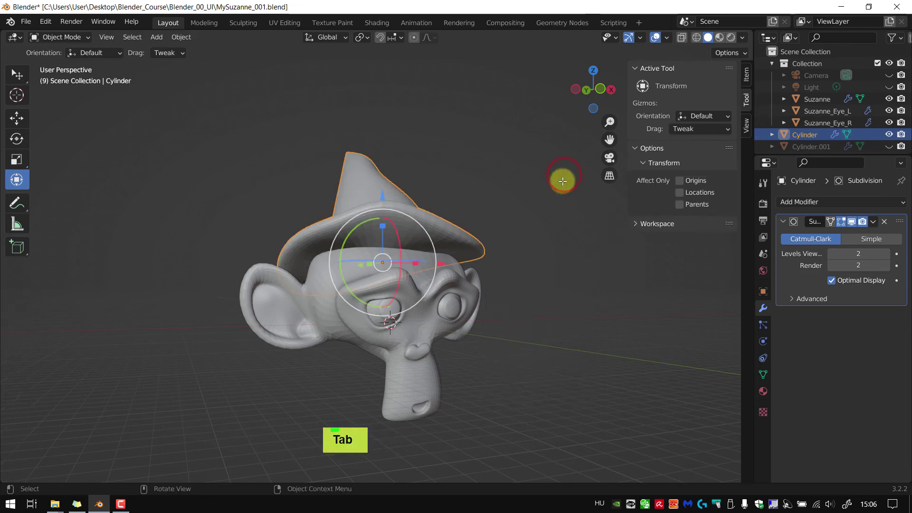
pyautogui.hotkey('shift', 'a')
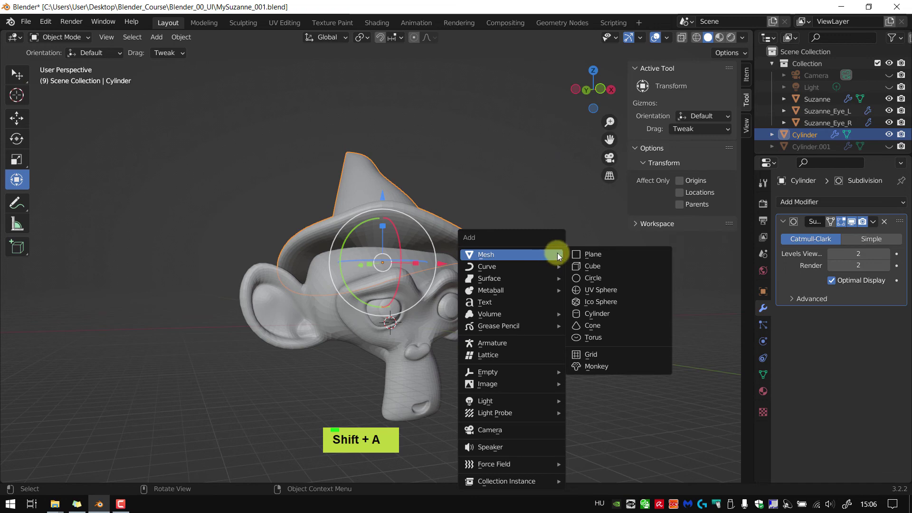
pyautogui.click(600, 288)
pyautogui.keyDown('shift'); pyautogui.moveTo(571, 275); pyautogui.dragTo(500, 318, button='middle'); pyautogui.keyUp('shift')
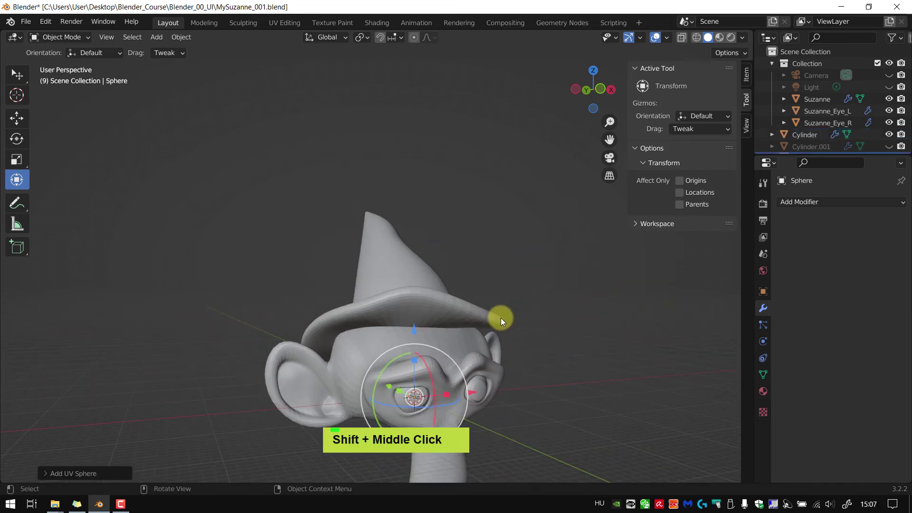
pyautogui.click(81, 474)
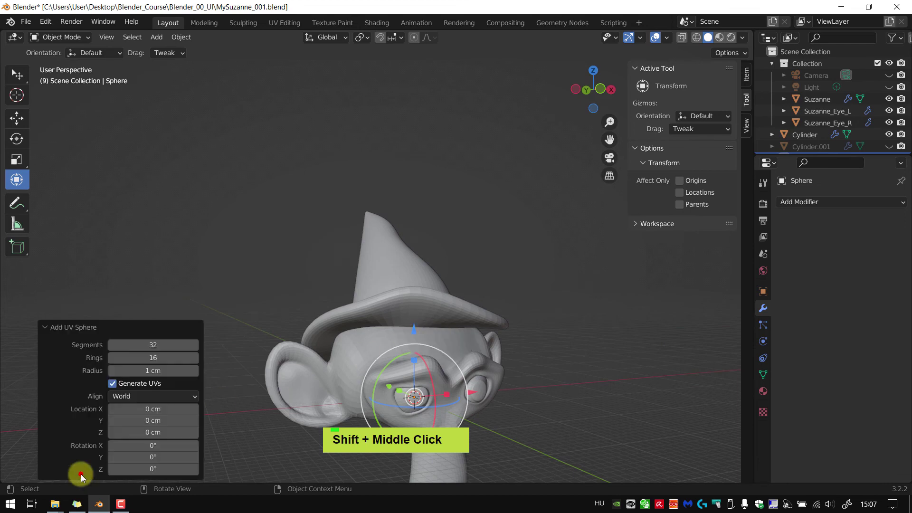
pyautogui.moveTo(145, 370)
pyautogui.mouseDown()
pyautogui.moveTo(169, 369)
pyautogui.moveTo(153, 371)
pyautogui.mouseUp()
# Raise the sphere about 28.4 cm along the Z axis, out of the head.
pyautogui.moveTo(414, 332); pyautogui.dragTo(416, 162)
pyautogui.keyDown('shift'); pyautogui.moveTo(415, 161); pyautogui.dragTo(398, 269, button='middle'); pyautogui.keyUp('shift')
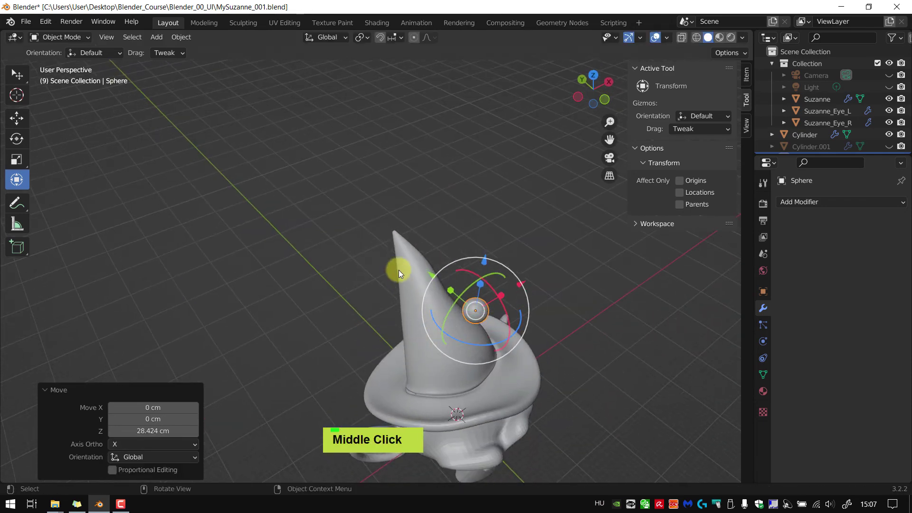
pyautogui.scroll(2, 403, 230)
pyautogui.keyDown('shift'); pyautogui.moveTo(403, 230); pyautogui.dragTo(452, 244, button='middle'); pyautogui.keyUp('shift')
pyautogui.scroll(3, 394, 236)
# Disable the viewport display of the hat's Subdivision modifier and turn on the wireframe display.
pyautogui.click(392, 281)
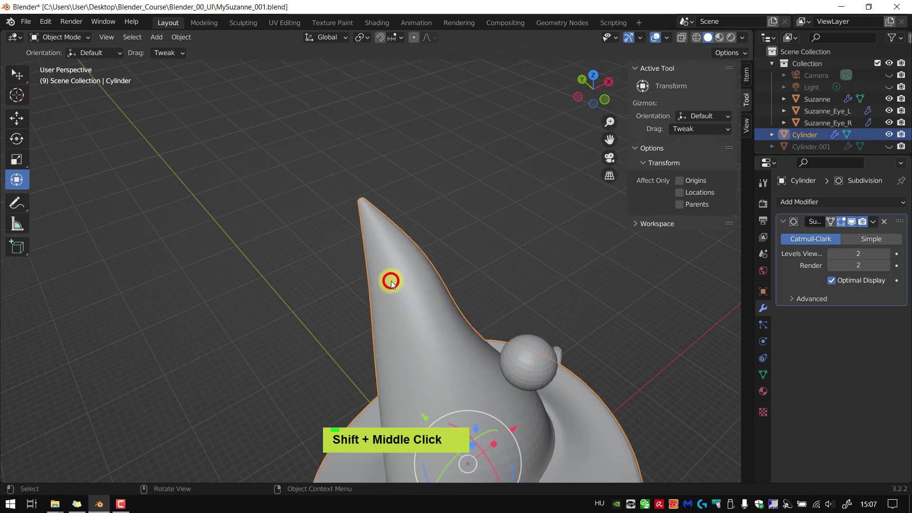
pyautogui.click(853, 221)
pyautogui.keyDown('shift'); pyautogui.moveTo(653, 273); pyautogui.dragTo(566, 259, button='middle'); pyautogui.keyUp('shift')
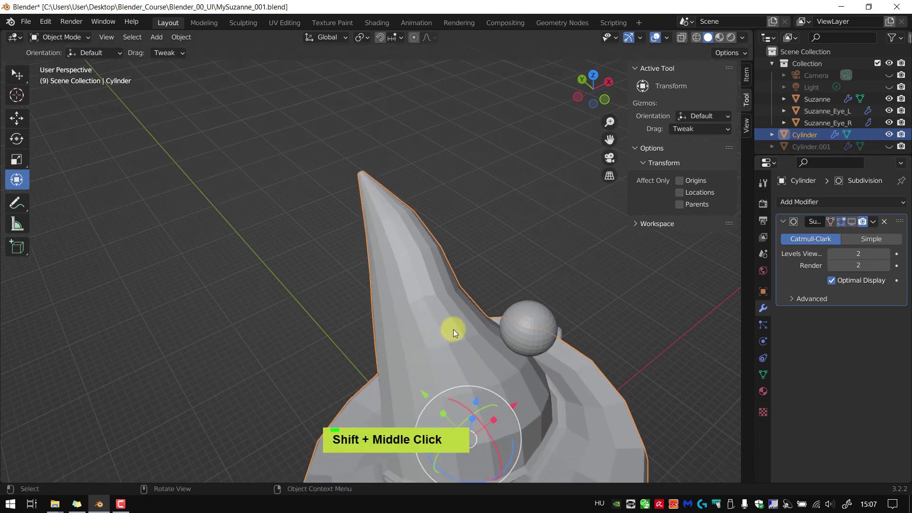
pyautogui.hotkey('alt', 'e')
pyautogui.keyDown('shift'); pyautogui.moveTo(496, 282); pyautogui.dragTo(499, 298, button='middle'); pyautogui.keyUp('shift')
# Select the sphere, enable snapping and set it to snap to Vertex with Center.
pyautogui.click(531, 335)
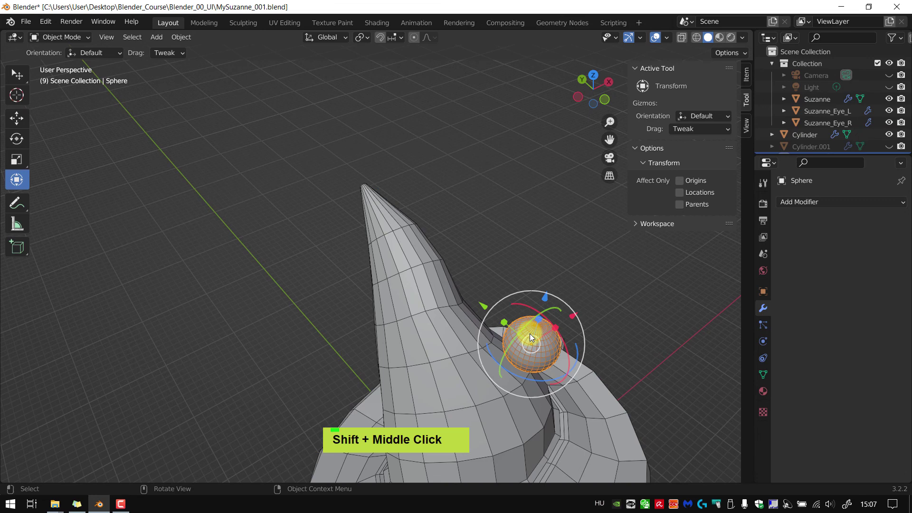
pyautogui.hotkey('shift', 'Tab')
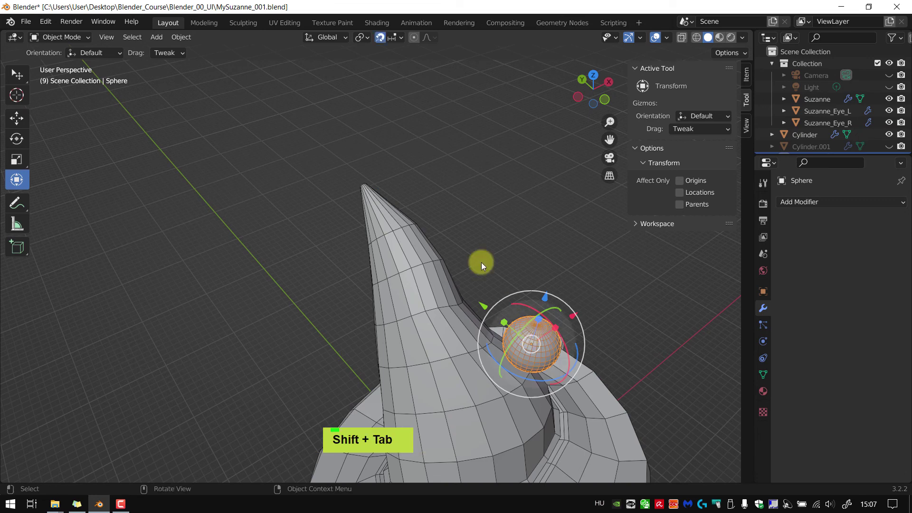
pyautogui.click(380, 38)
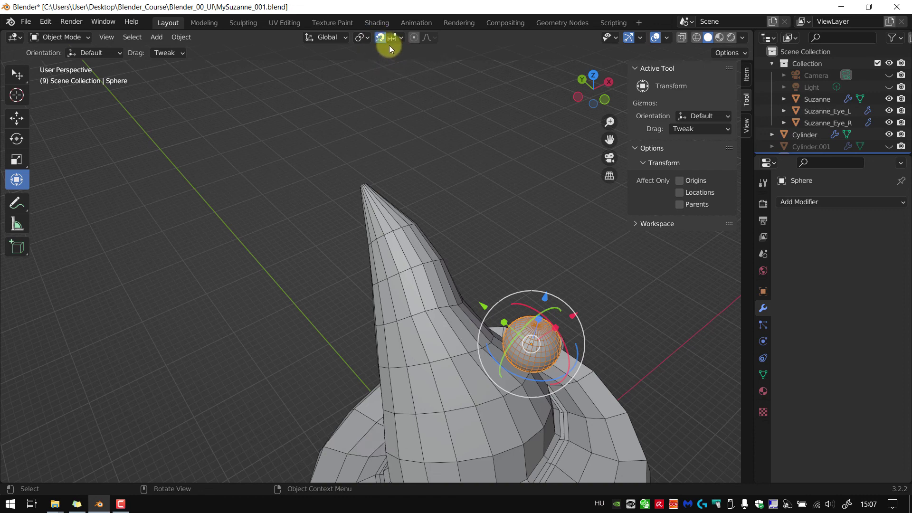
pyautogui.click(400, 38)
pyautogui.click(196, 137)
pyautogui.click(393, 38)
pyautogui.click(394, 37)
pyautogui.click(346, 85)
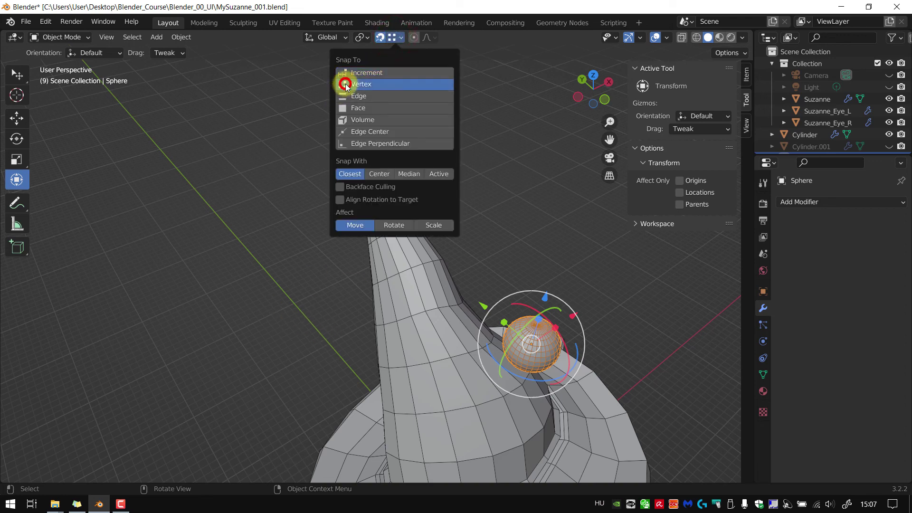
pyautogui.click(380, 174)
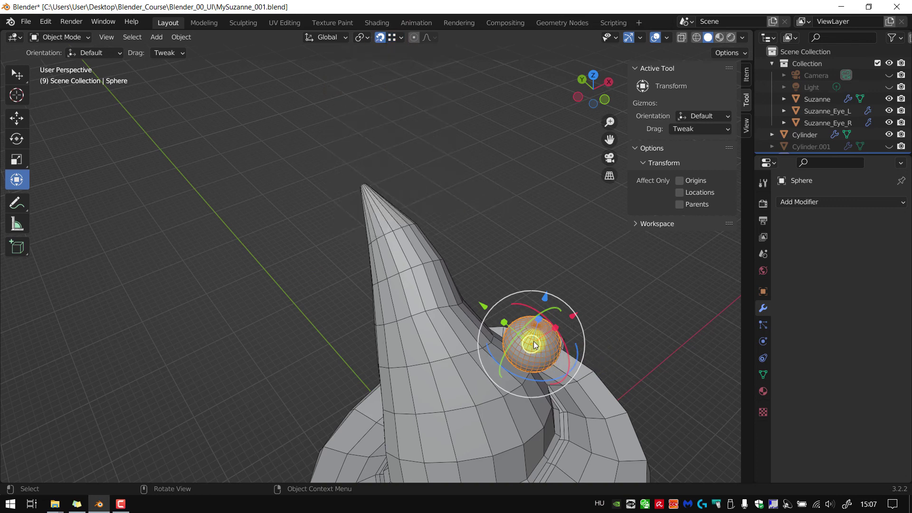
# Snap the sphere onto the hat's tip vertex, switch snapping off and deselect the sphere.
pyautogui.moveTo(532, 343); pyautogui.dragTo(359, 186)
pyautogui.moveTo(454, 235); pyautogui.dragTo(403, 138, button='middle')
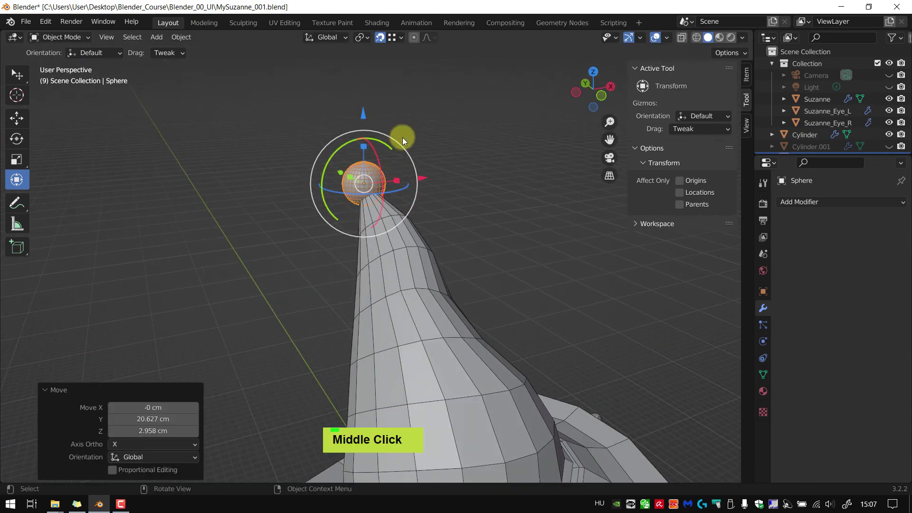
pyautogui.hotkey('shift', 'Tab')
pyautogui.moveTo(482, 149)
pyautogui.keyDown('shift'); pyautogui.mouseDown(button='middle')
pyautogui.moveTo(532, 159)
pyautogui.moveTo(483, 157)
pyautogui.mouseUp(button='middle'); pyautogui.keyUp('shift')
pyautogui.click(480, 170)
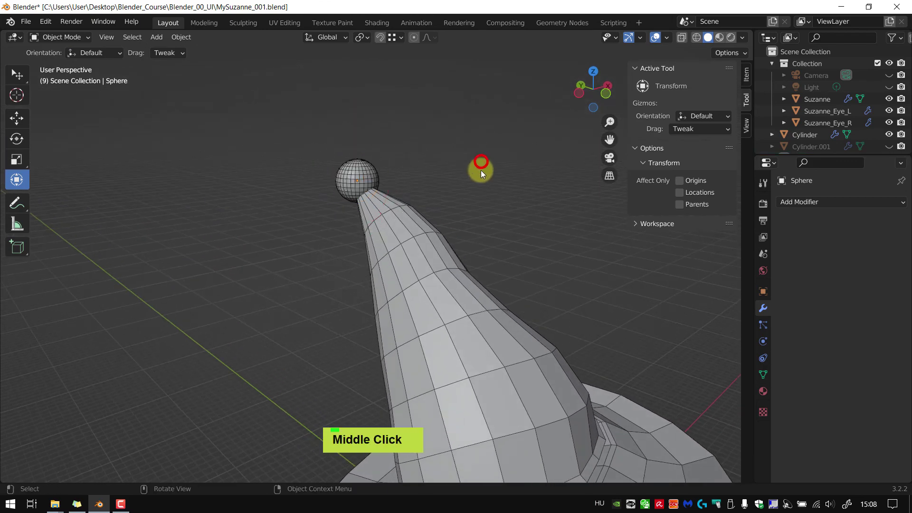
# Turn off the wireframe display and re-enable the hat's Subdivision modifier in the viewport.
pyautogui.scroll(-2, 481, 172)
pyautogui.hotkey('alt', 'e')
pyautogui.doubleClick(430, 232)
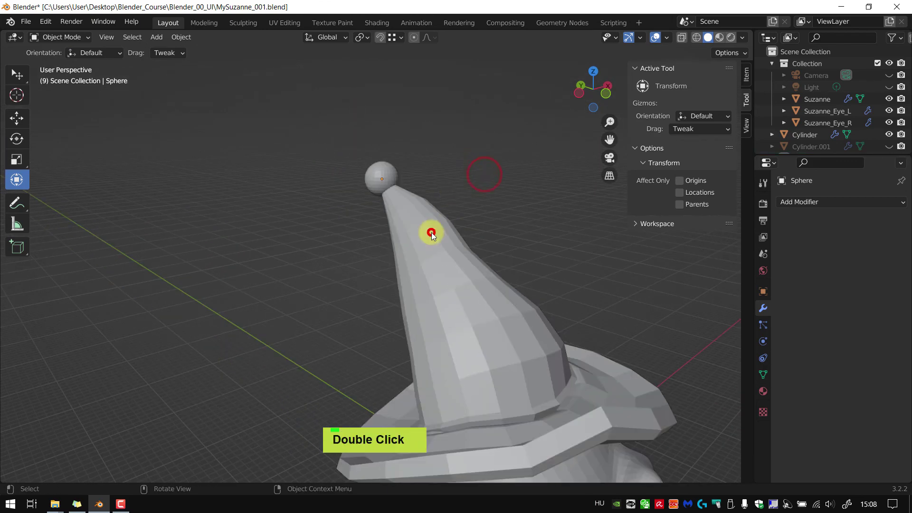
pyautogui.click(851, 221)
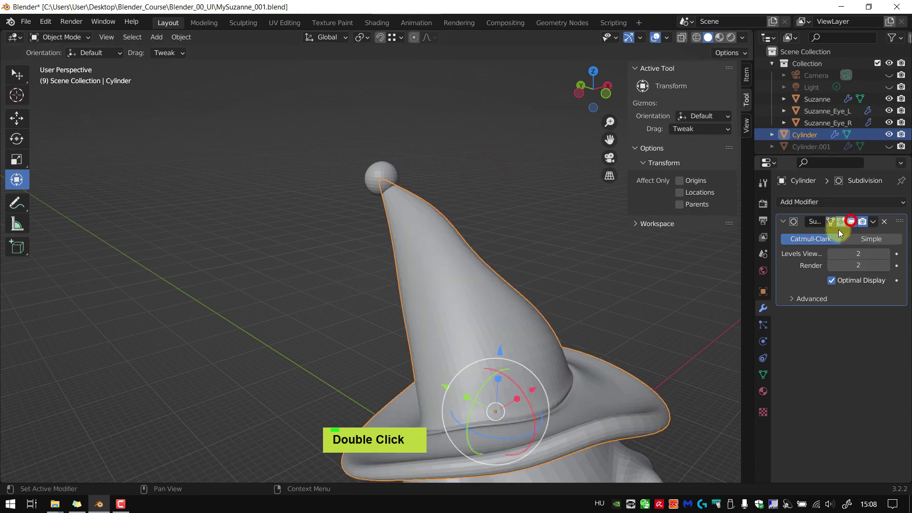
pyautogui.moveTo(530, 254); pyautogui.dragTo(485, 255, button='middle')
pyautogui.click(571, 242)
pyautogui.scroll(-3, 565, 256)
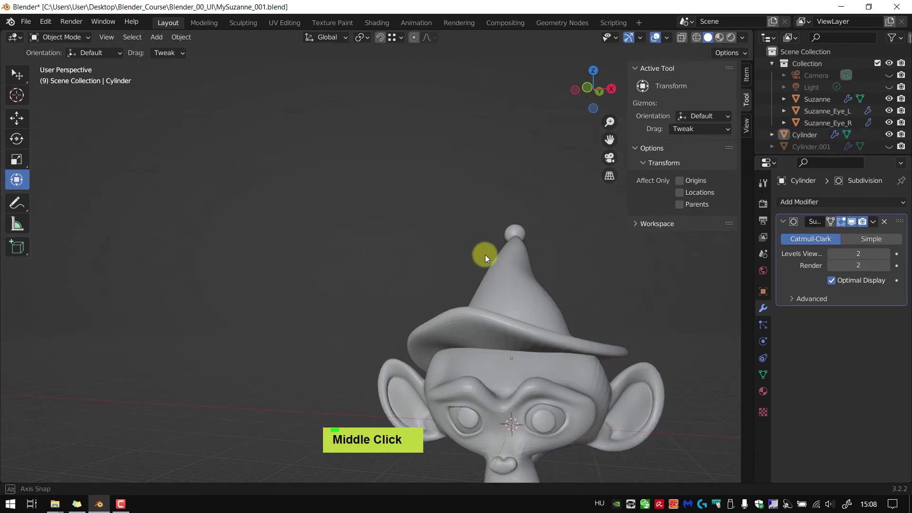
# Apply Shade Smooth to the sphere on the hat's tip and deselect it.
pyautogui.scroll(6, 583, 207)
pyautogui.rightClick(546, 219)
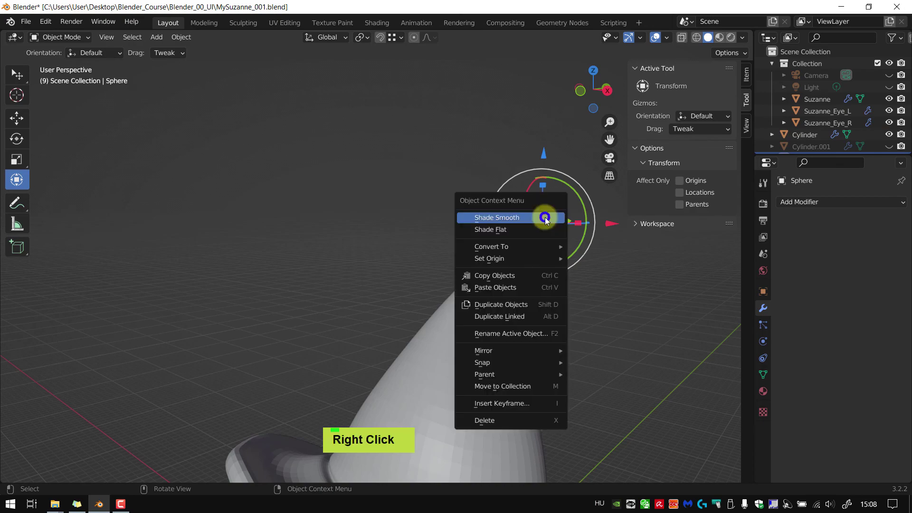
pyautogui.doubleClick(598, 289)
pyautogui.keyDown('shift'); pyautogui.moveTo(597, 289); pyautogui.dragTo(508, 359, button='middle'); pyautogui.keyUp('shift')
pyautogui.scroll(-3, 509, 359)
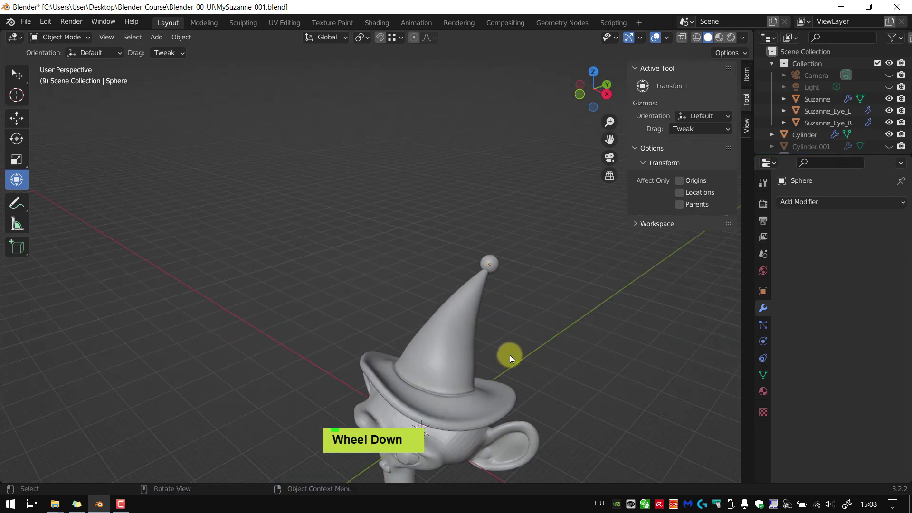
pyautogui.scroll(8, 455, 224)
pyautogui.rightClick(512, 270)
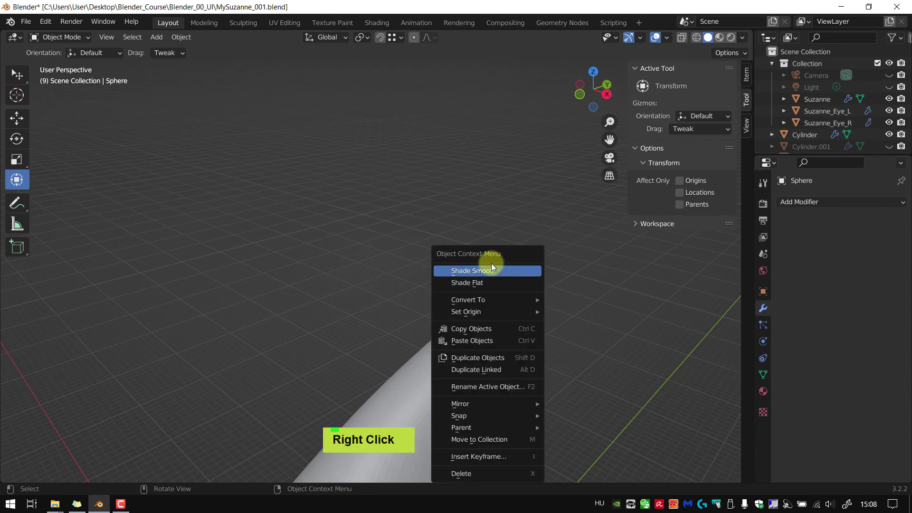
pyautogui.scroll(-5, 503, 213)
pyautogui.scroll(-2, 522, 254)
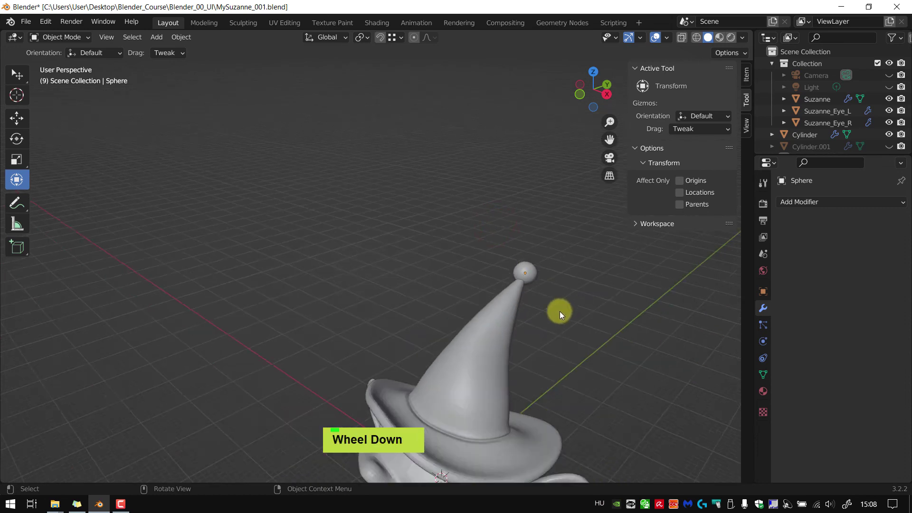
pyautogui.keyDown('shift'); pyautogui.moveTo(558, 312); pyautogui.dragTo(540, 257, button='middle'); pyautogui.keyUp('shift')
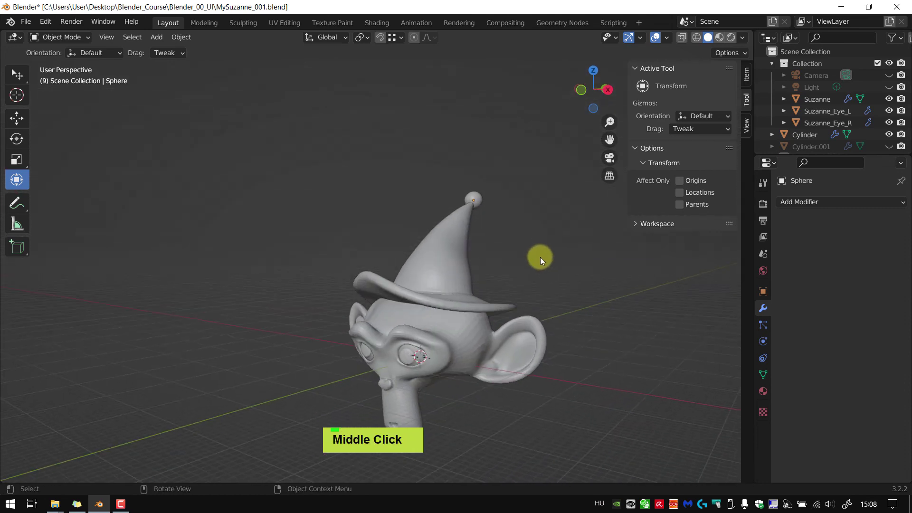
# Set the viewport level of Suzanne's Subdivision modifier to 3.
pyautogui.click(469, 333)
pyautogui.click(846, 253)
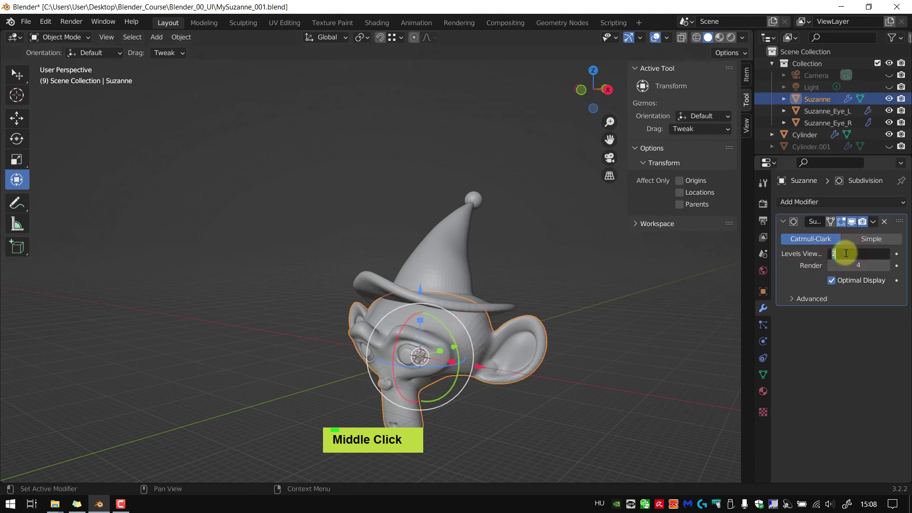
pyautogui.write('3')
pyautogui.press('Return')
pyautogui.keyDown('shift'); pyautogui.moveTo(692, 304); pyautogui.dragTo(477, 299, button='middle'); pyautogui.keyUp('shift')
pyautogui.hotkey('ctrl', 'z')
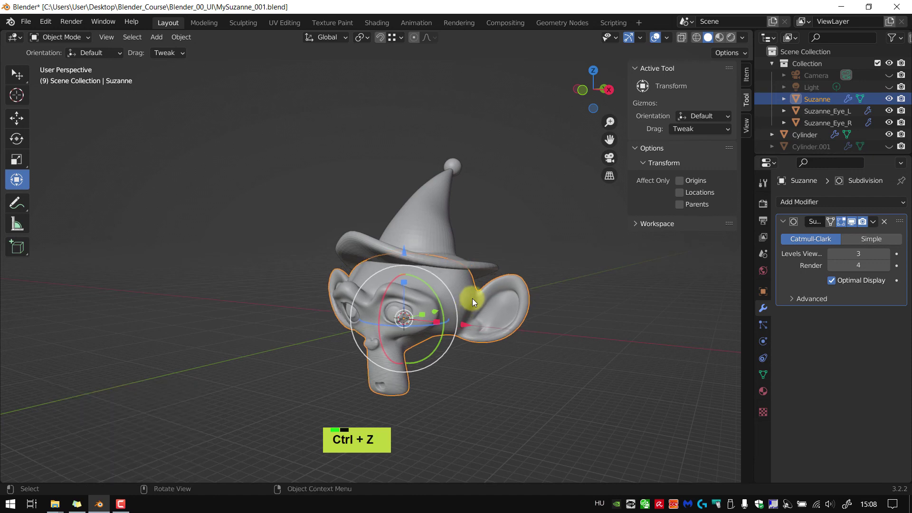
pyautogui.scroll(4, 435, 312)
pyautogui.scroll(-3, 431, 312)
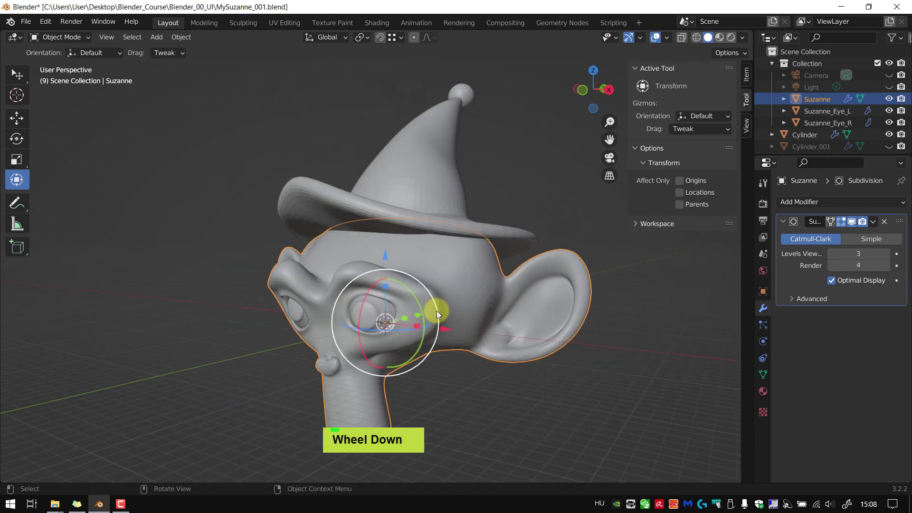
# Switch to the camera view and reframe it with Walk Navigation so that Suzanne's head and the whole hat fit inside the frame.
pyautogui.press('KP_0')
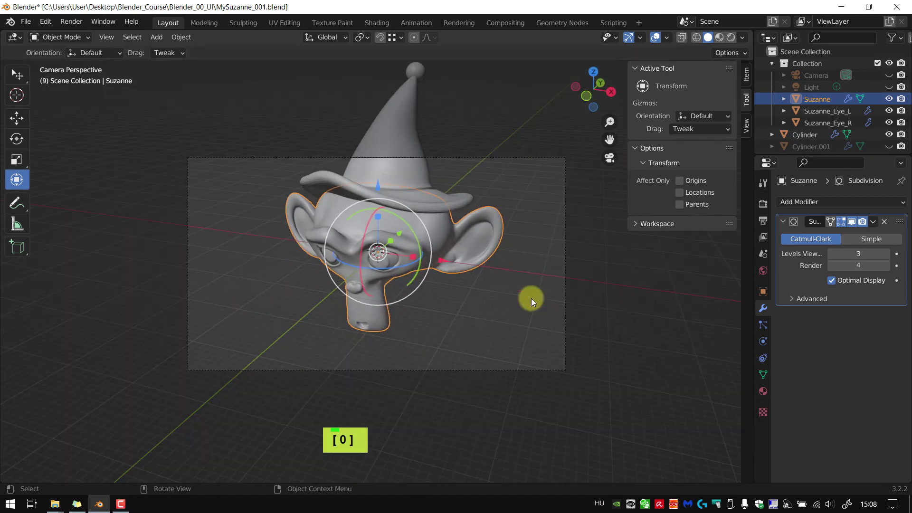
pyautogui.click(107, 37)
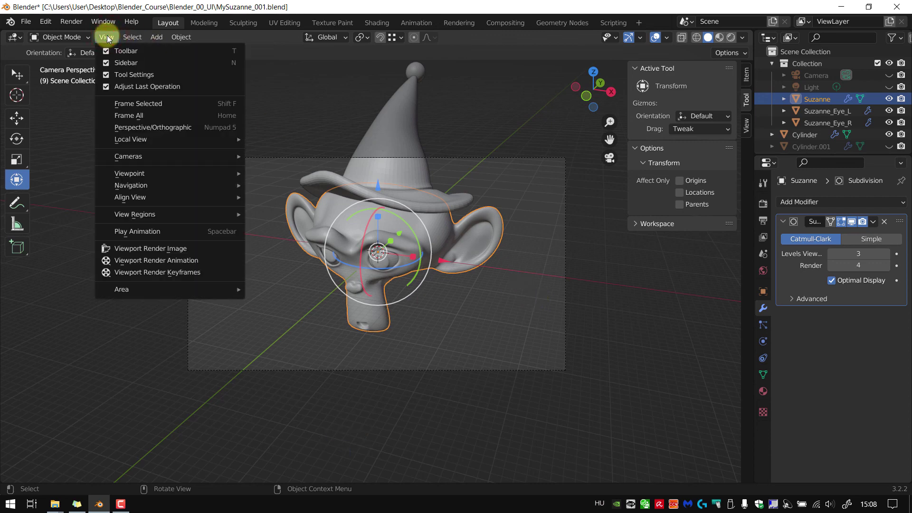
pyautogui.click(62, 179)
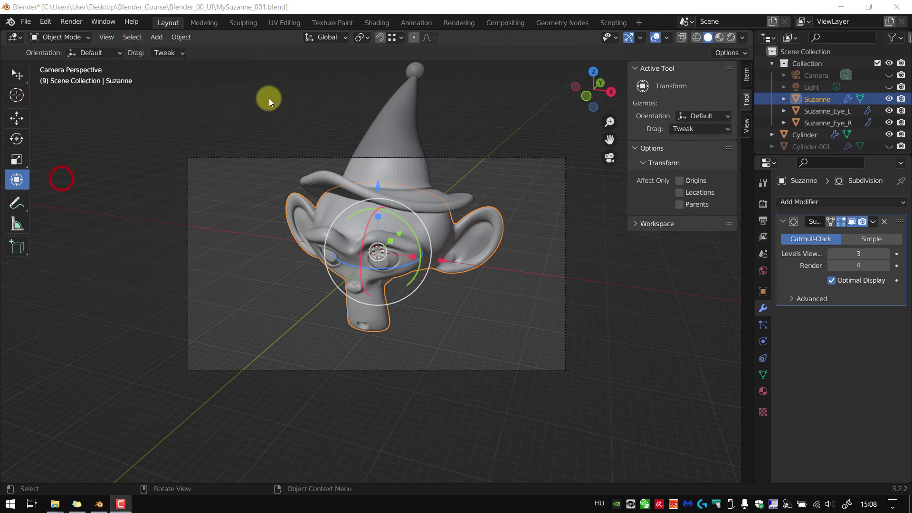
pyautogui.click(108, 37)
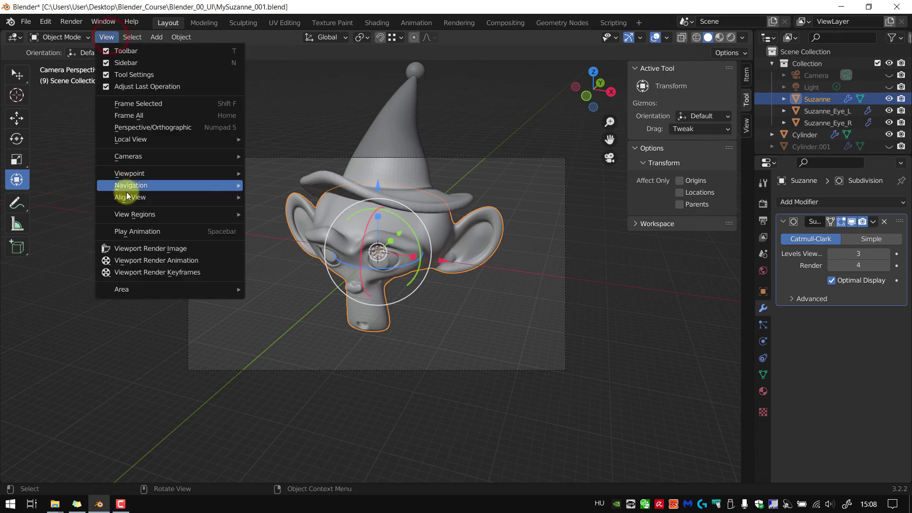
pyautogui.moveTo(132, 185)
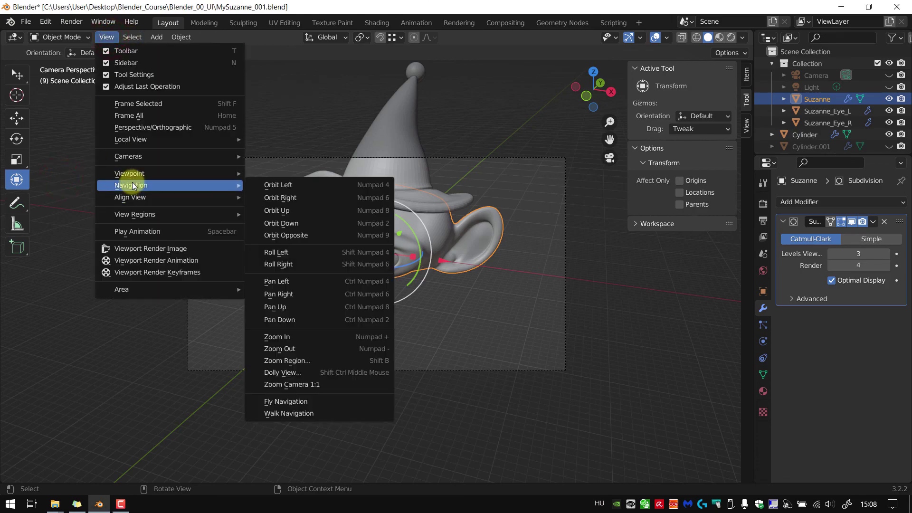
pyautogui.click(290, 411)
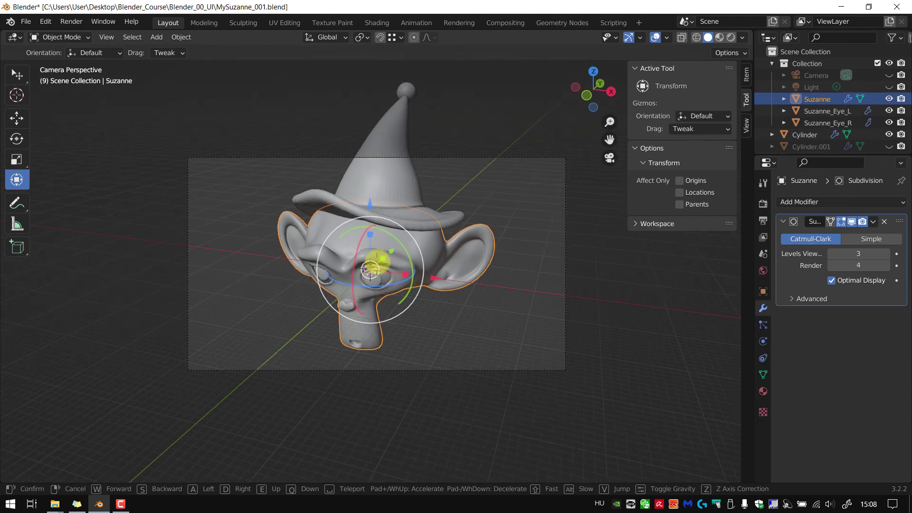
pyautogui.press('s')
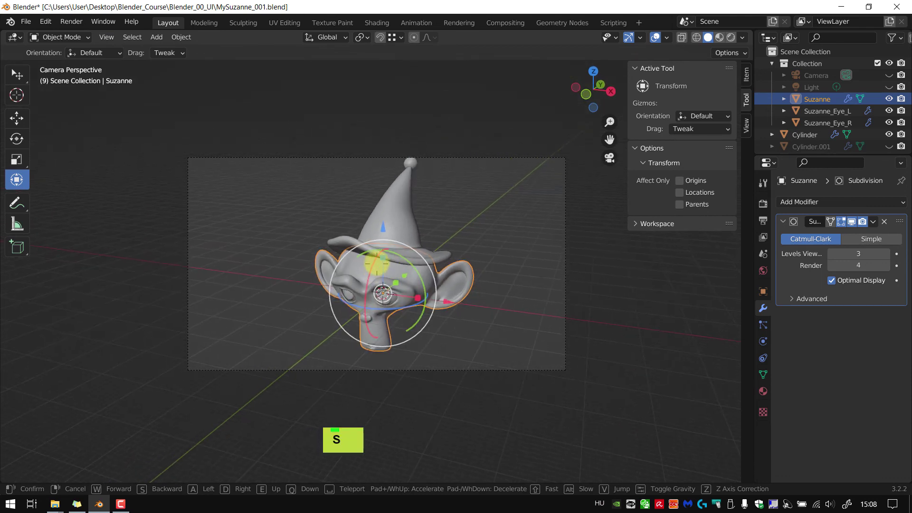
pyautogui.press('a')
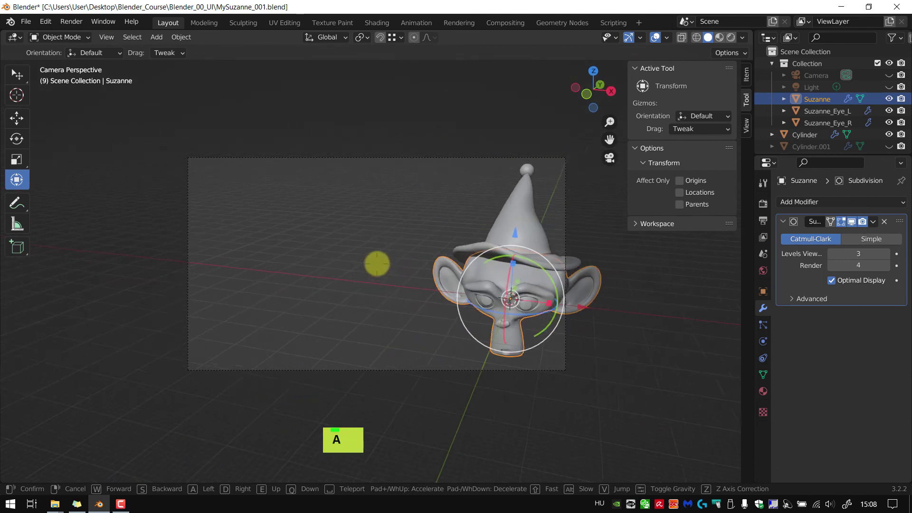
pyautogui.press('d')
pyautogui.press('d')
pyautogui.press('d')
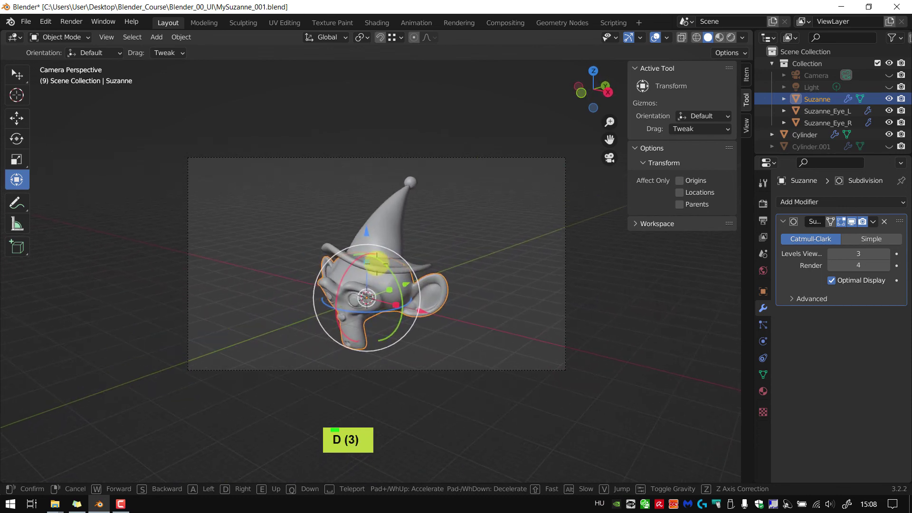
pyautogui.click(375, 263)
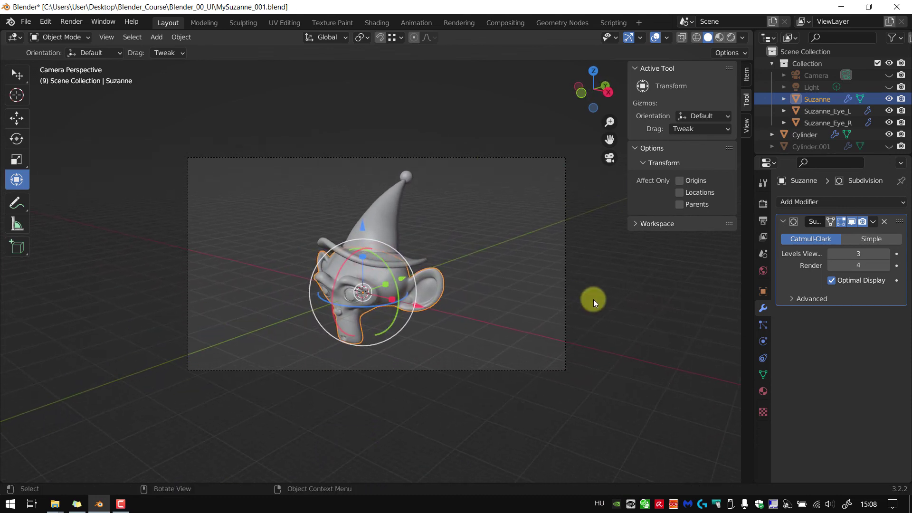
# Render a test image from the camera, close the render window and deselect Suzanne.
pyautogui.press('F12')
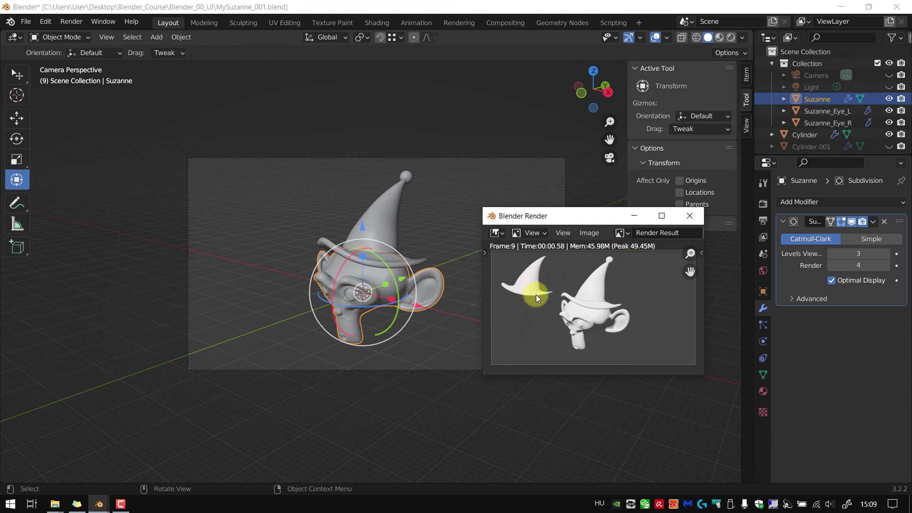
pyautogui.click(690, 218)
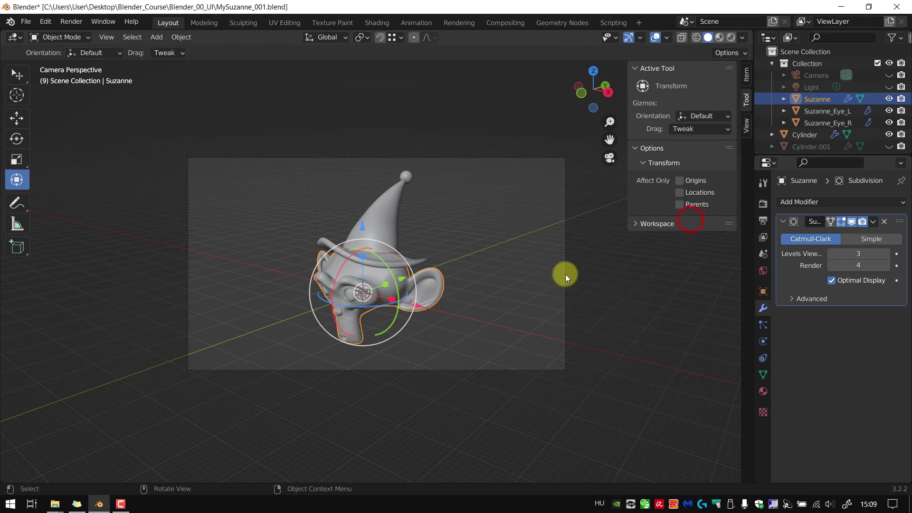
pyautogui.click(451, 255)
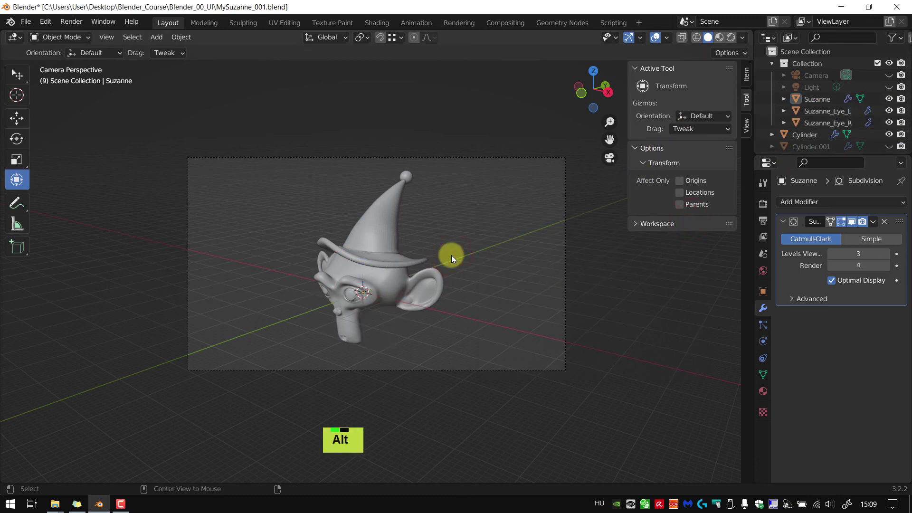
# Reveal all hidden objects and hide the spare hat Cylinder.001 from both the viewport and renders.
pyautogui.hotkey('alt', 'h')
pyautogui.doubleClick(262, 215)
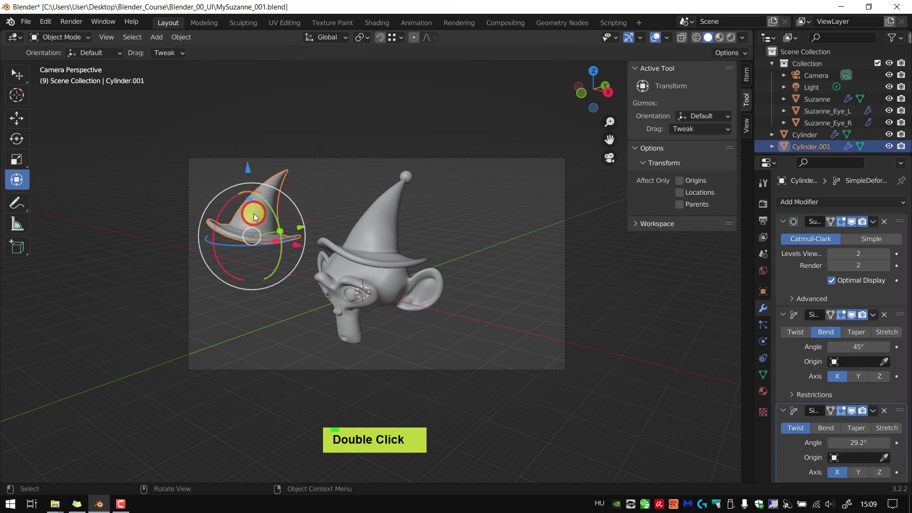
pyautogui.click(889, 147)
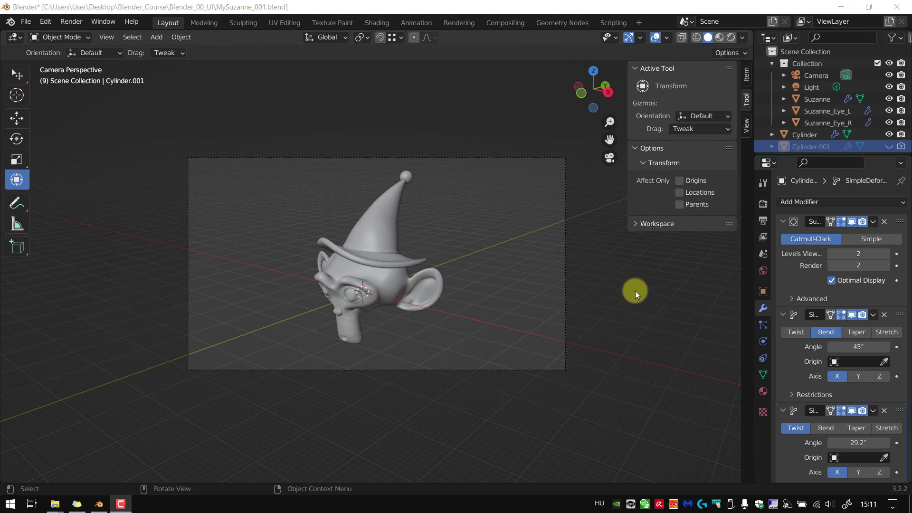
# Render the image from the camera and save it to the Desktop as HatSuzanne.png.
pyautogui.press('F12')
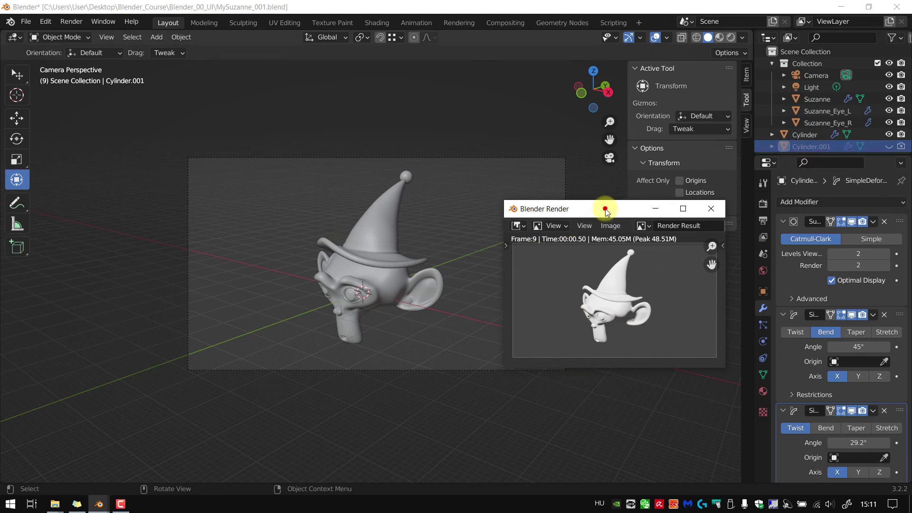
pyautogui.hotkey('alt', 'shift', 's')
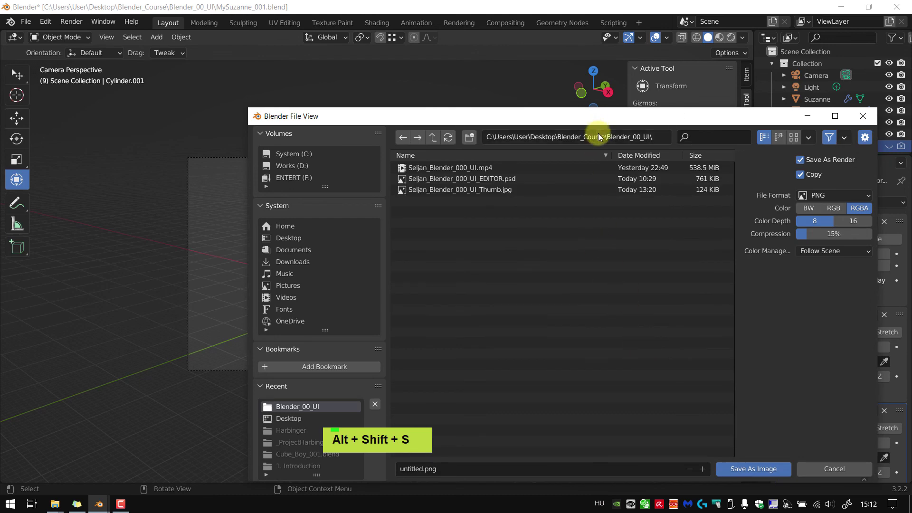
pyautogui.moveTo(605, 118); pyautogui.dragTo(512, 100)
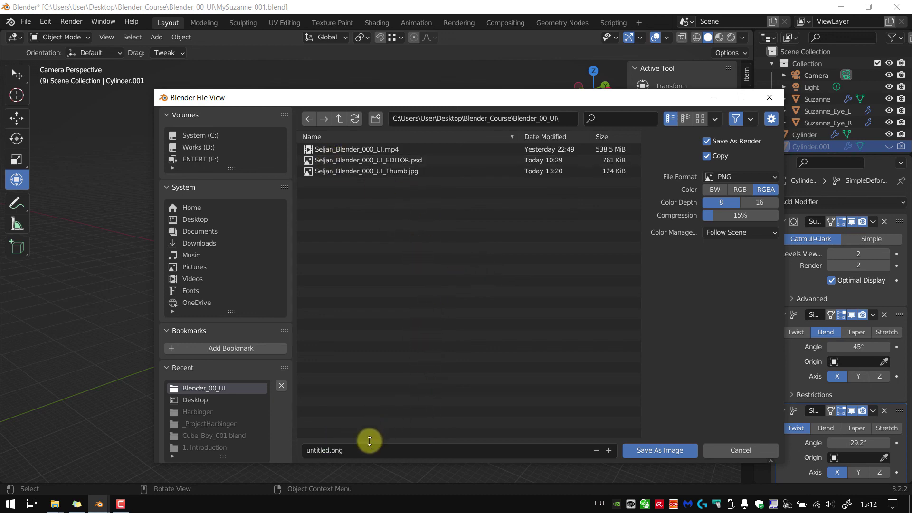
pyautogui.doubleClick(194, 220)
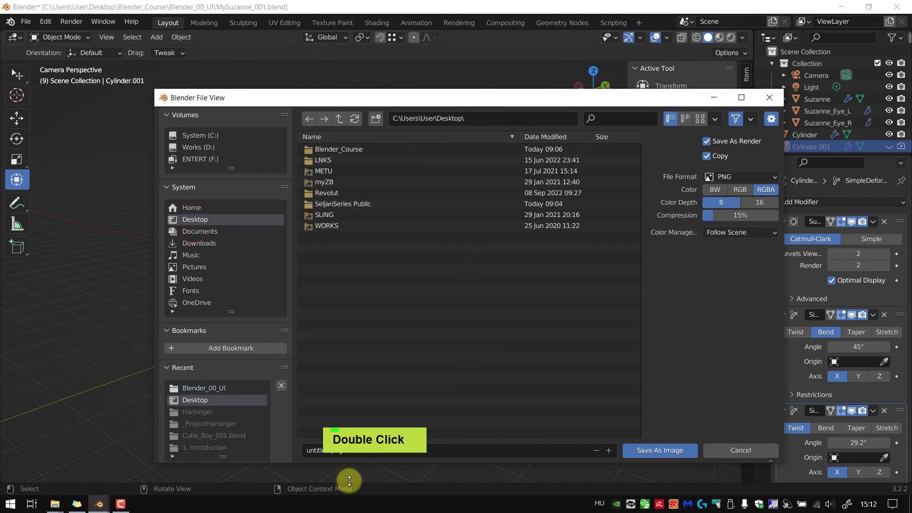
pyautogui.click(458, 455)
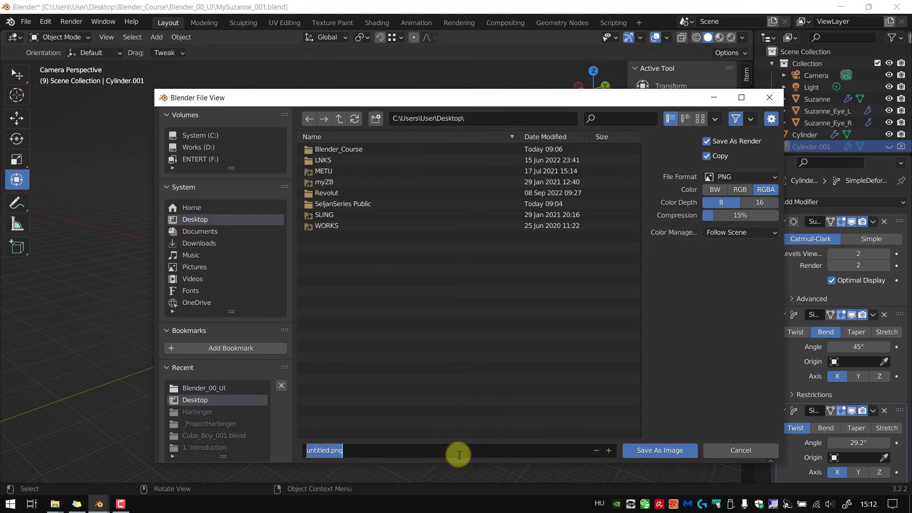
pyautogui.write('Hat')
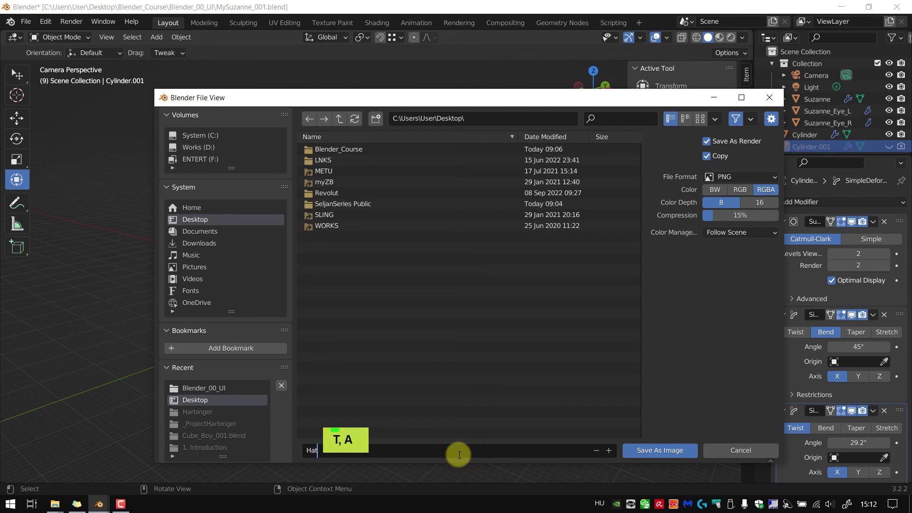
pyautogui.write('Suzanne')
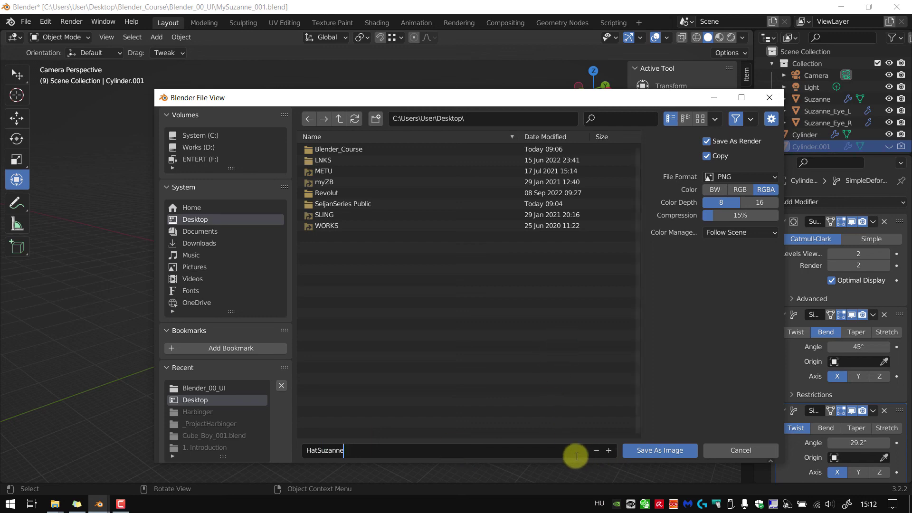
pyautogui.click(645, 452)
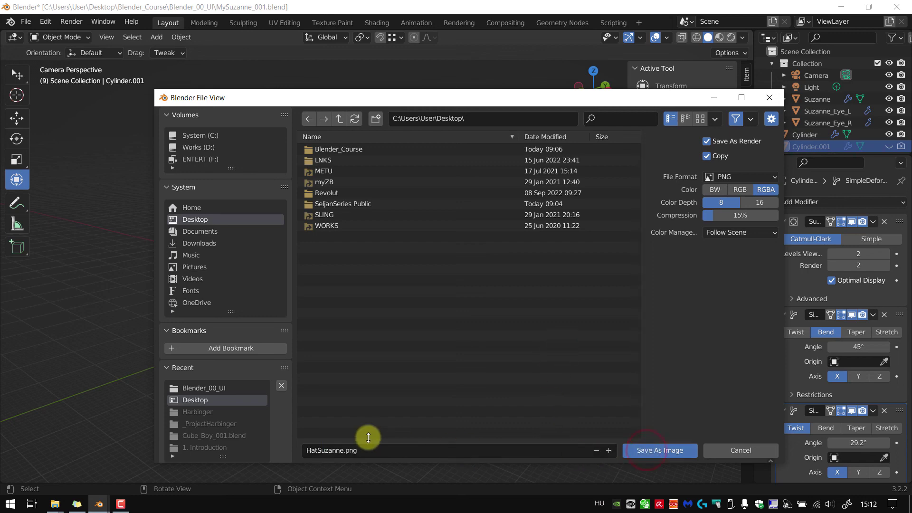
pyautogui.click(663, 451)
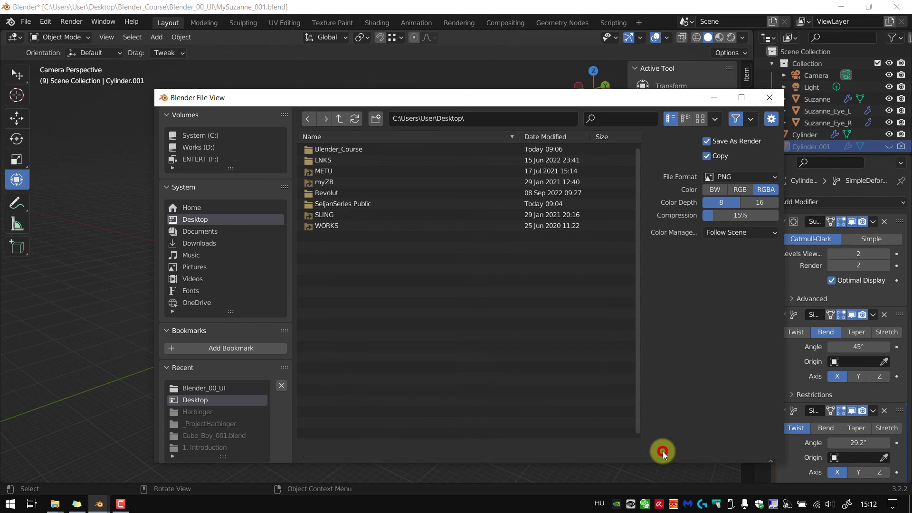
# Review the save options for the rendered image and close the render window.
pyautogui.moveTo(562, 214); pyautogui.dragTo(533, 218)
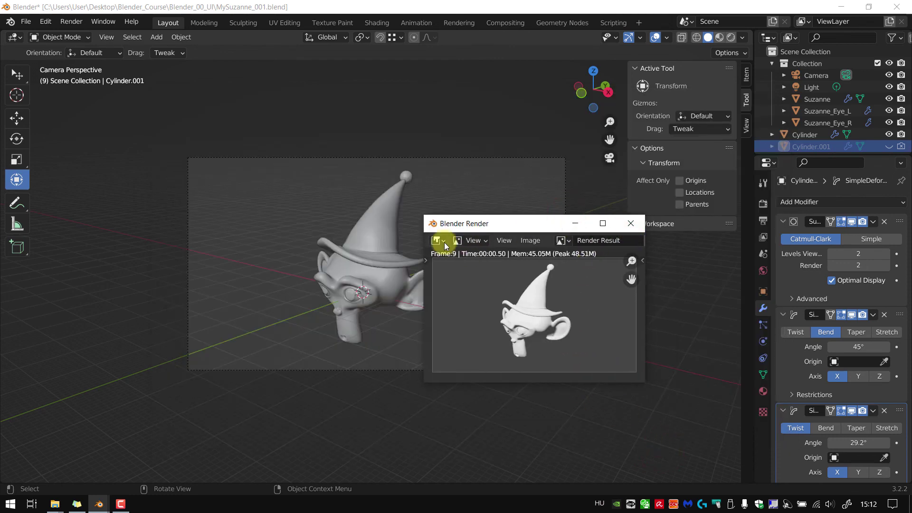
pyautogui.click(533, 240)
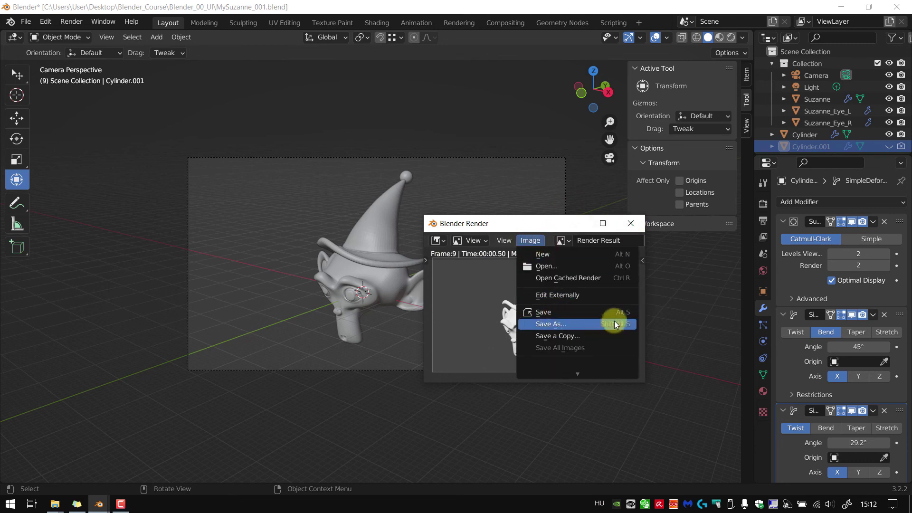
pyautogui.click(541, 220)
pyautogui.click(630, 223)
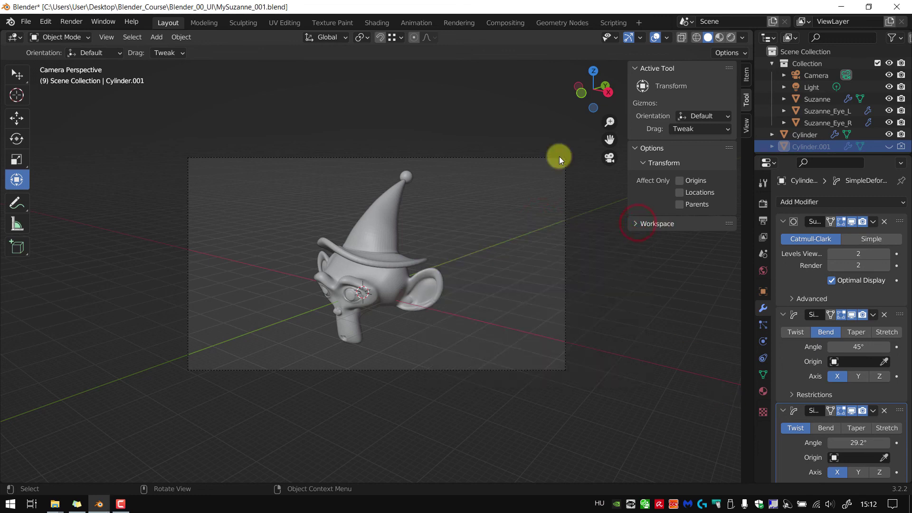